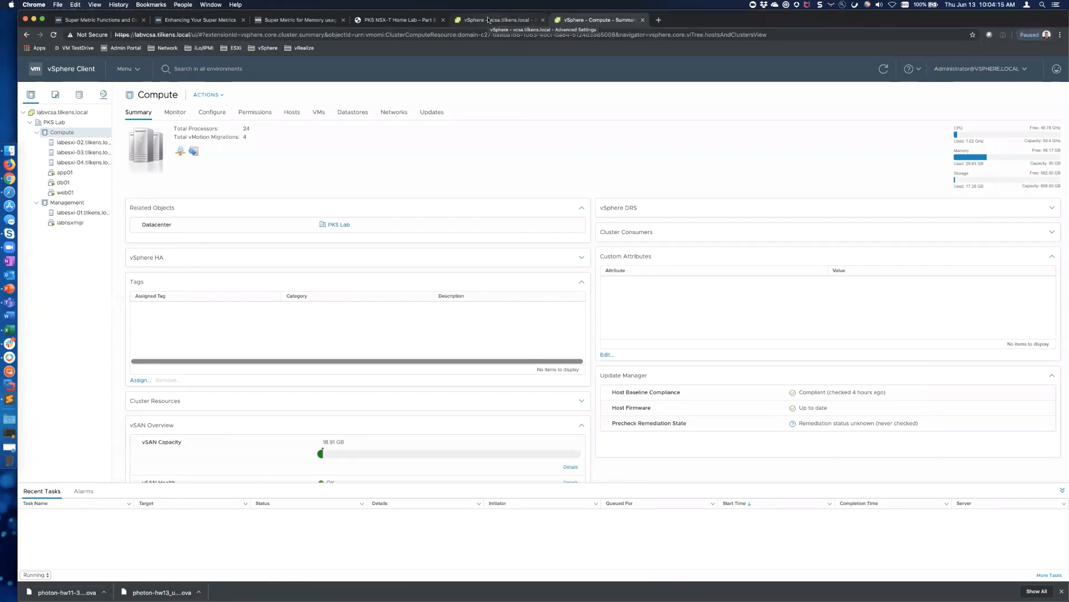
Review the other vCenter's summary, the Hosts and Clusters inventory and the Compute cluster, then go to the blog tab
click(488, 21)
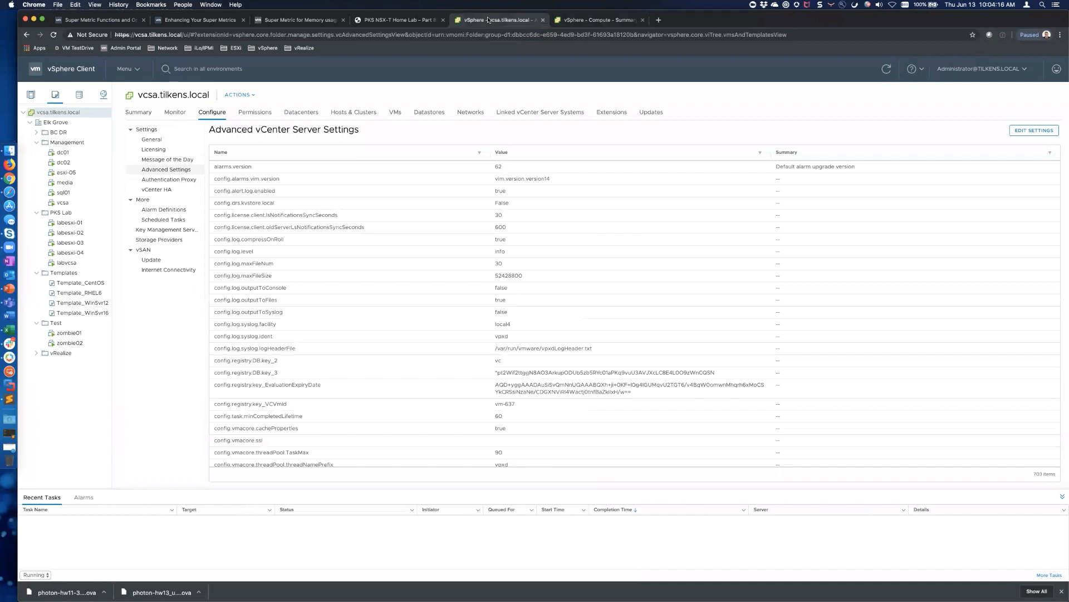
click(138, 113)
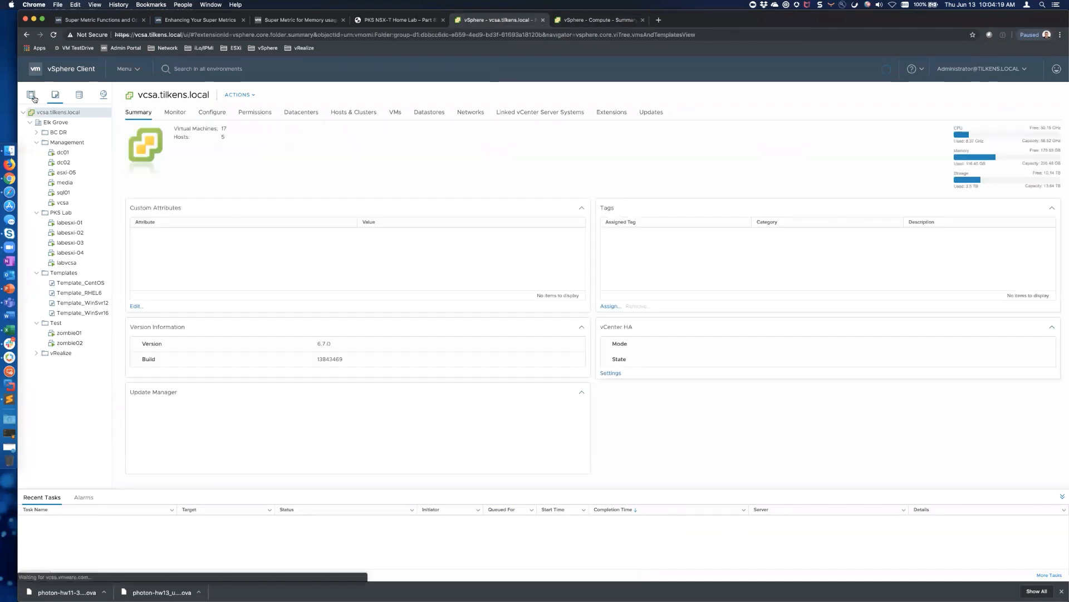
click(32, 95)
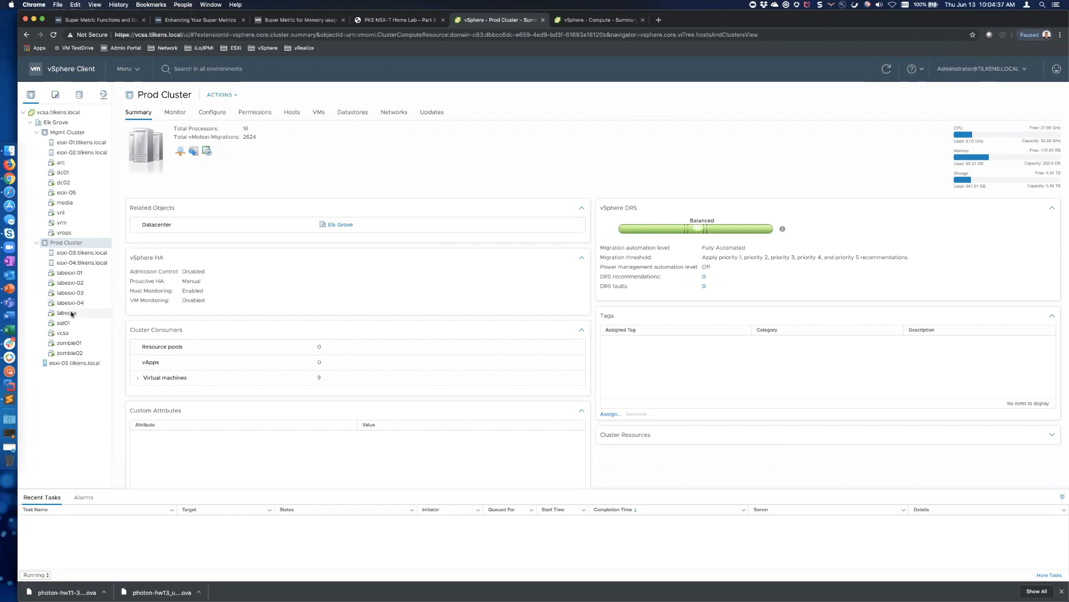
click(579, 20)
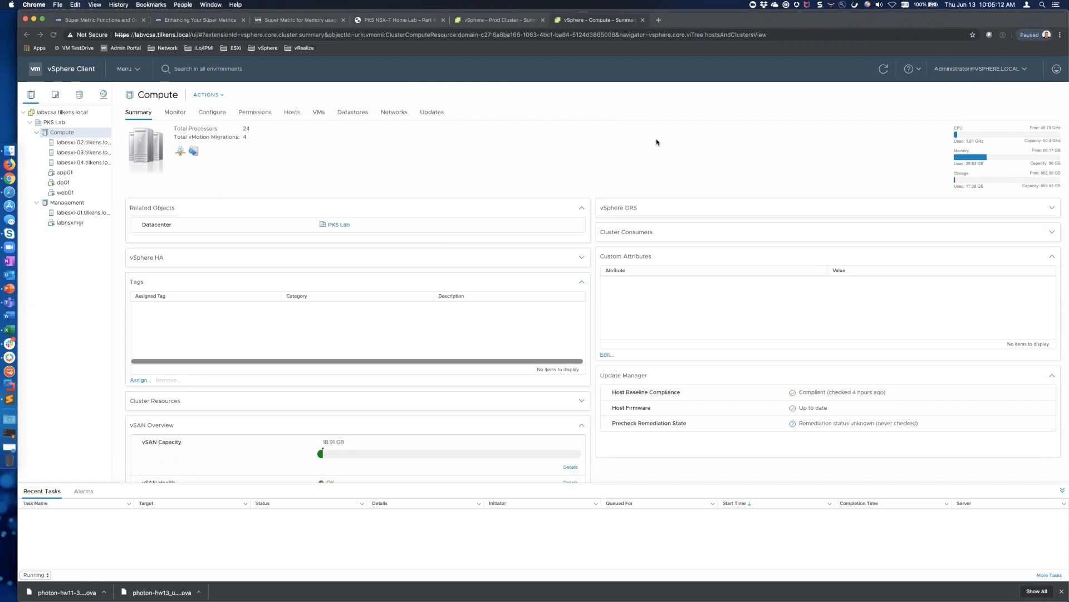
key(ctrl+shift+Tab)
key(ctrl+shift+Tab)
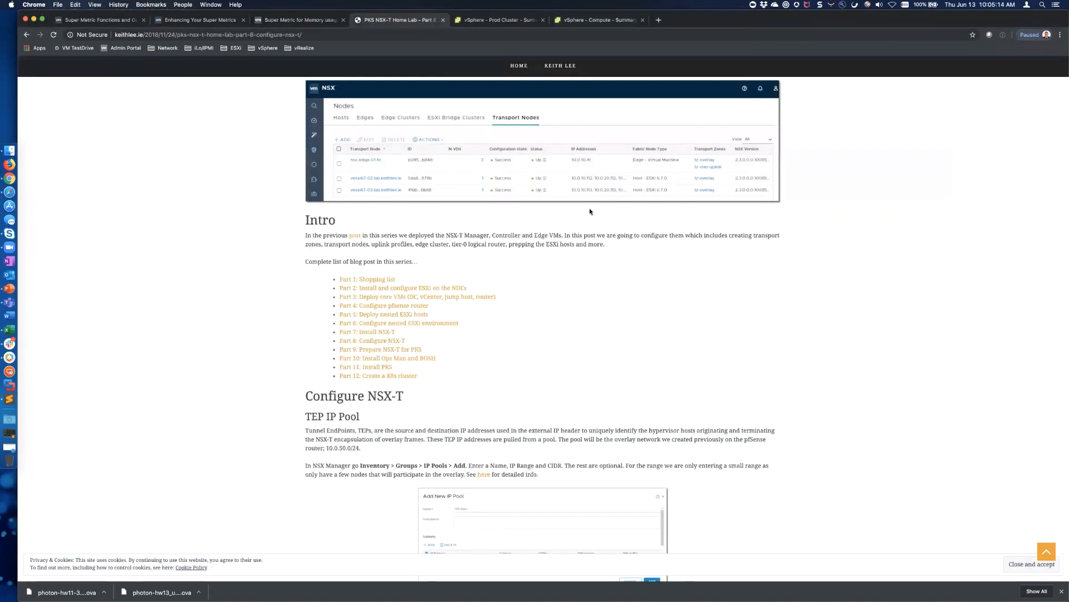
Scroll through the Part 8 Configure NSX-T blog post, then return to the Prod Cluster tab
scroll(589, 208, up, 5)
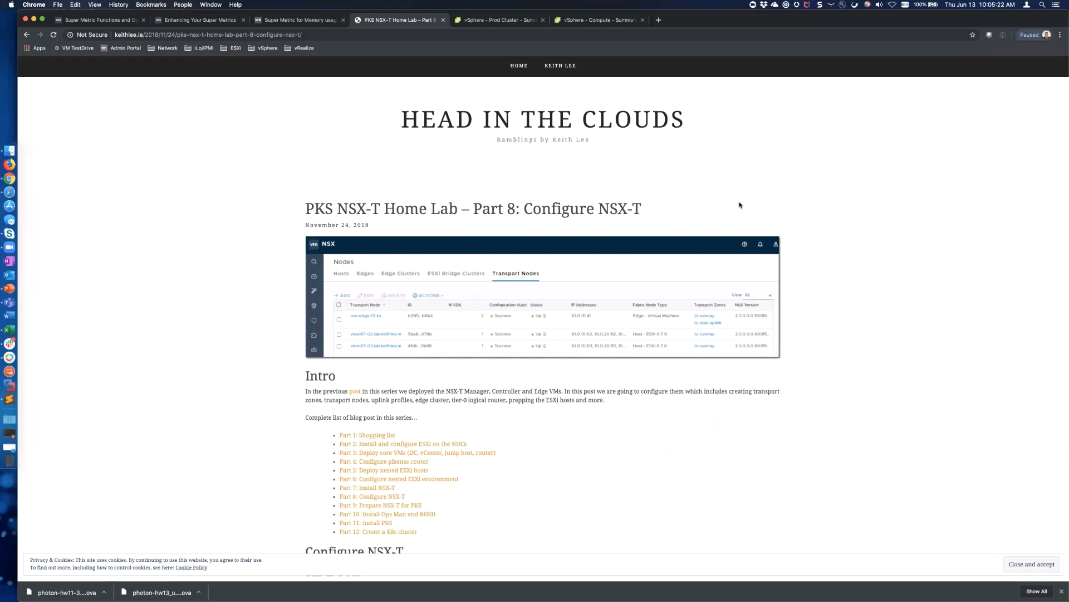
scroll(384, 320, down, 5)
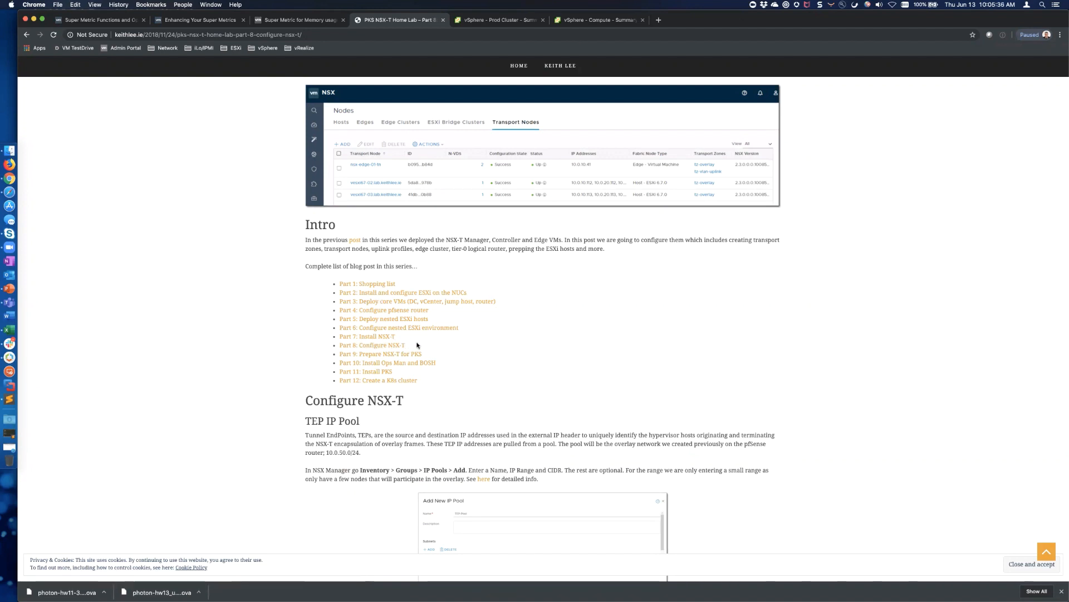
key(ctrl+Tab)
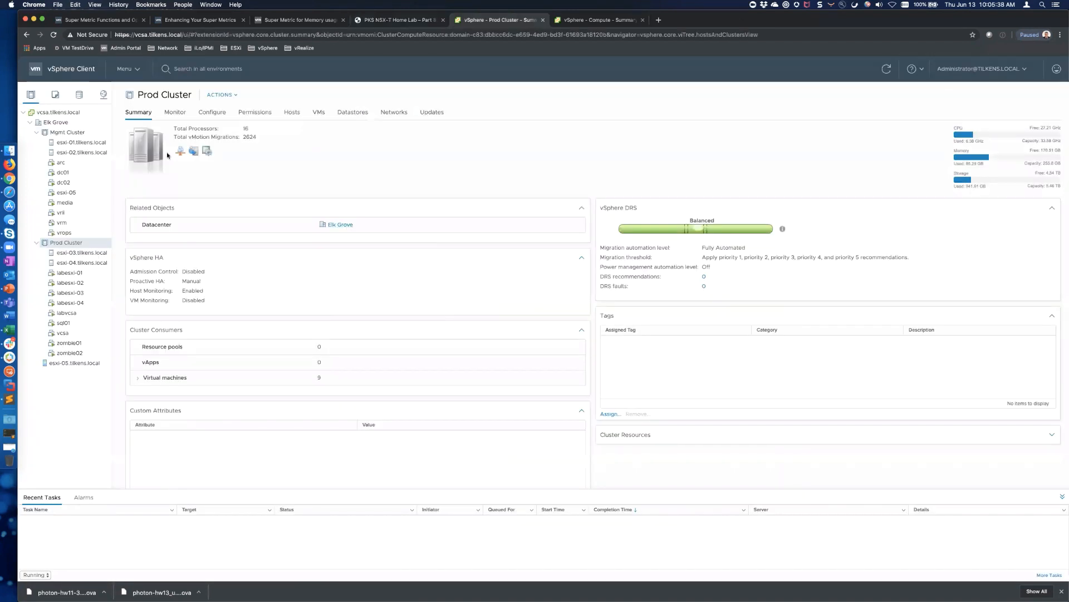
Inspect labesxi-02's physical adapters and the uplink port group networking, then bring up labesxi-01's actions
key(ctrl+Tab)
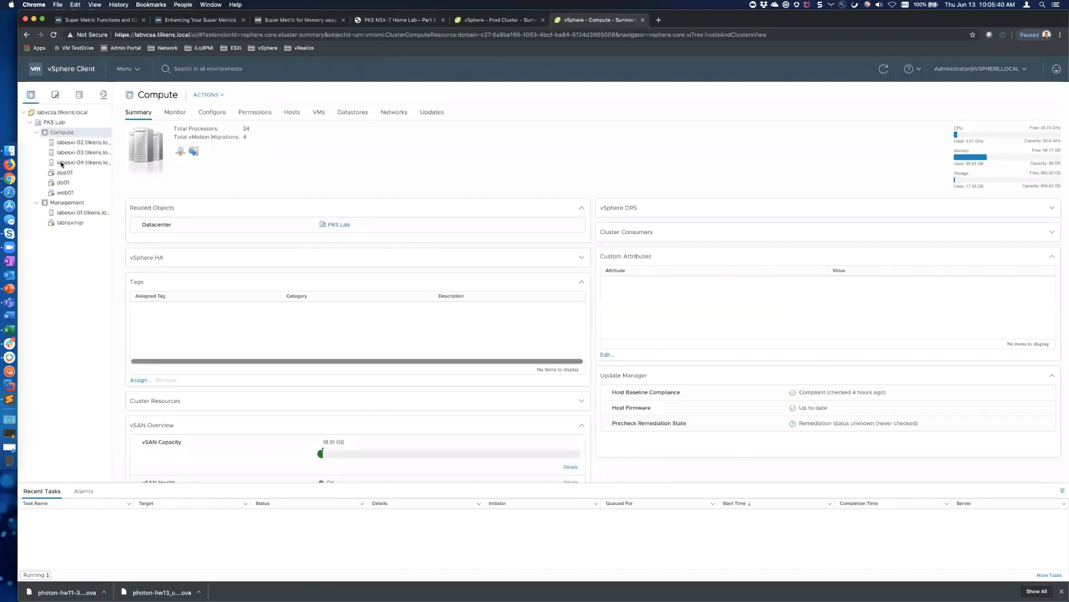
click(70, 143)
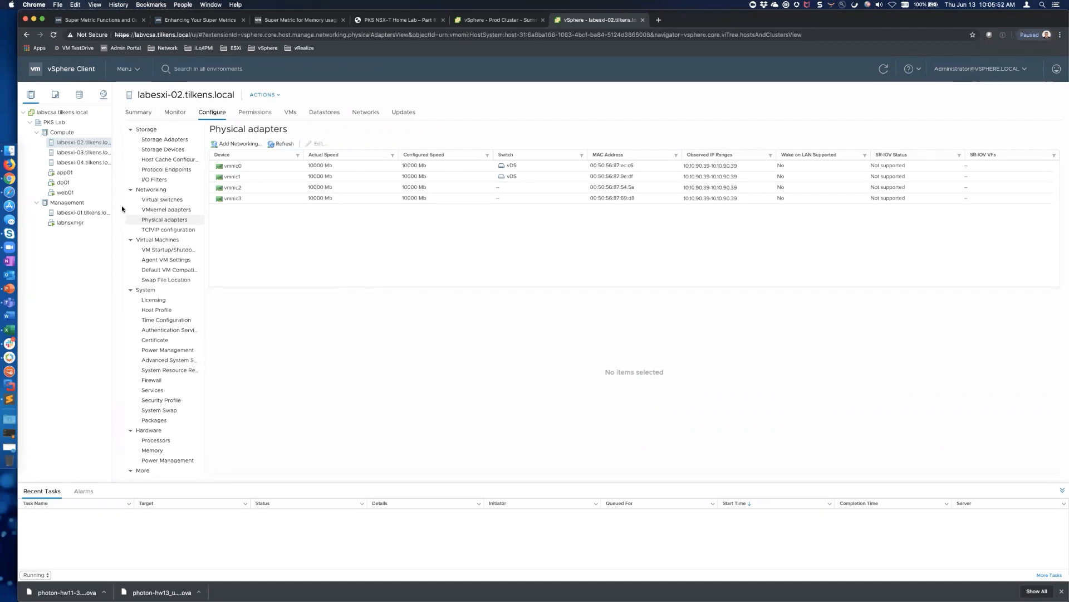
click(103, 95)
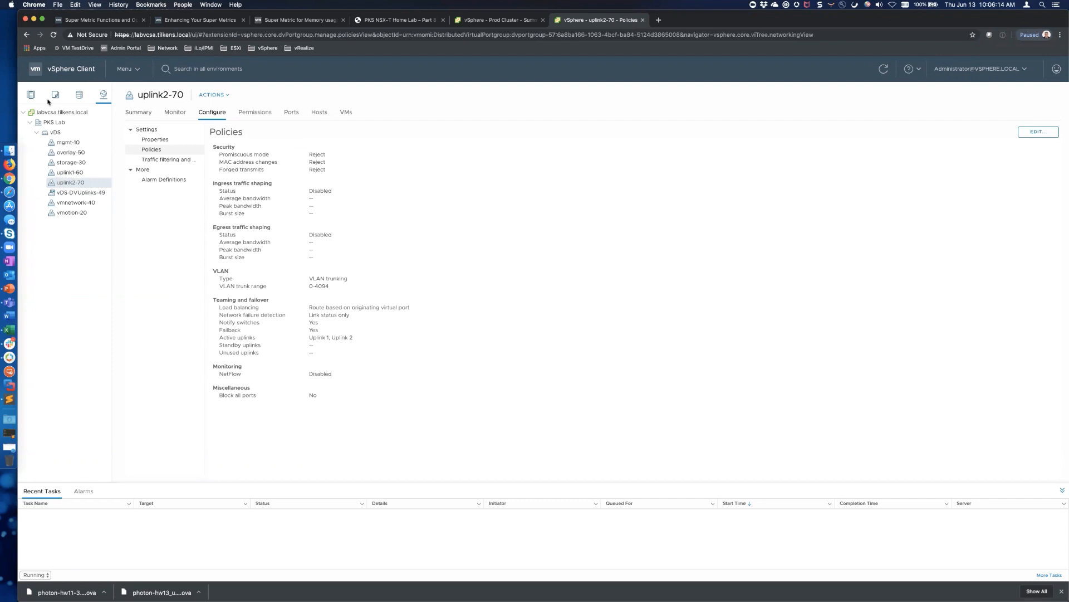
click(31, 95)
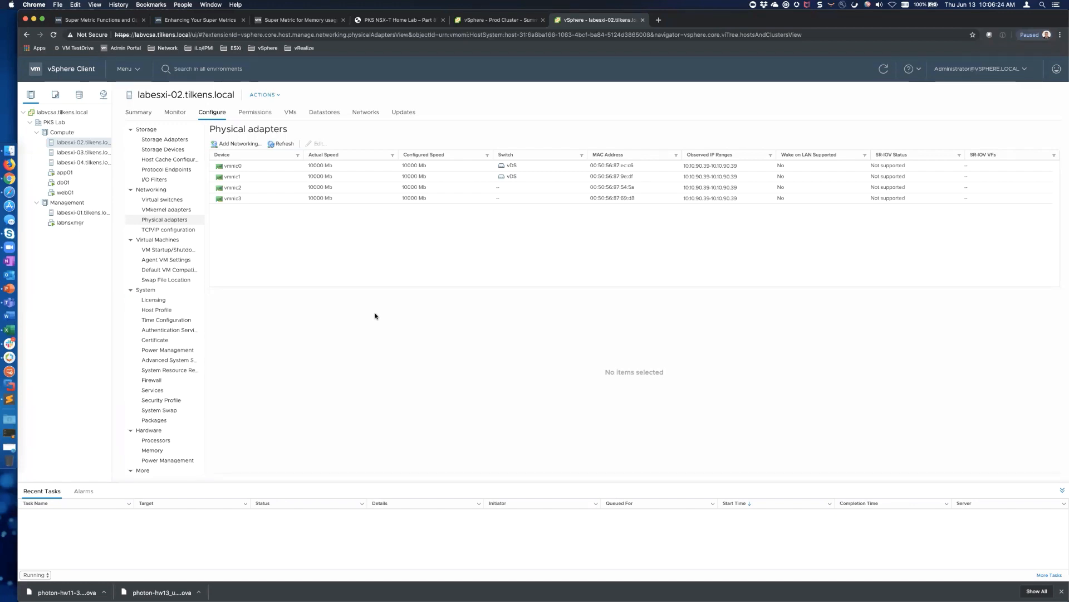
right_click(74, 212)
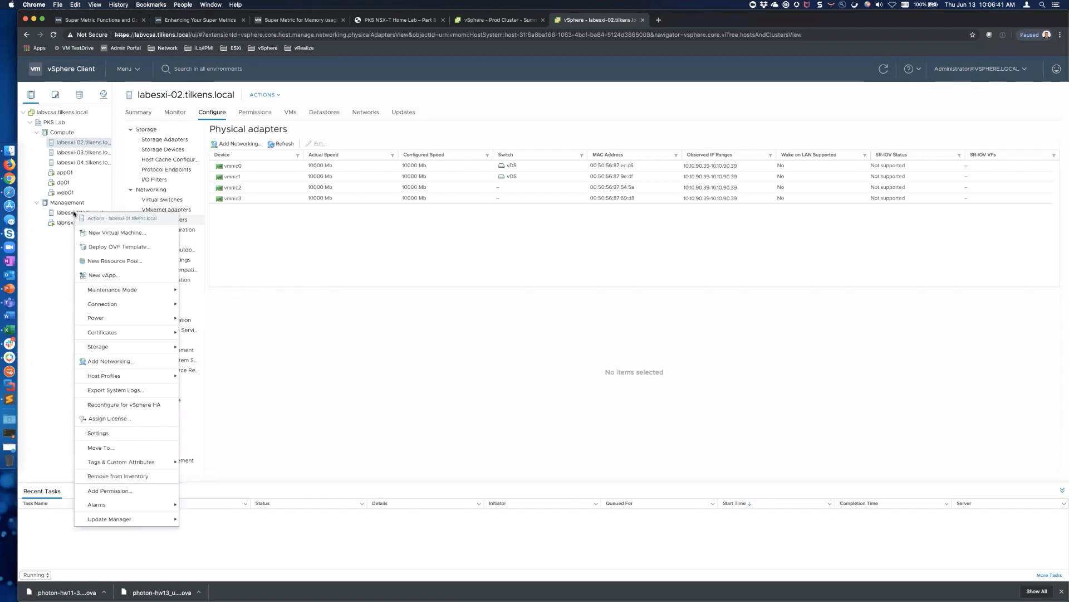
Deploy an OVF template on labesxi-01 using the local nsx-unified-appliance OVA from the NSX folder
click(113, 249)
click(481, 295)
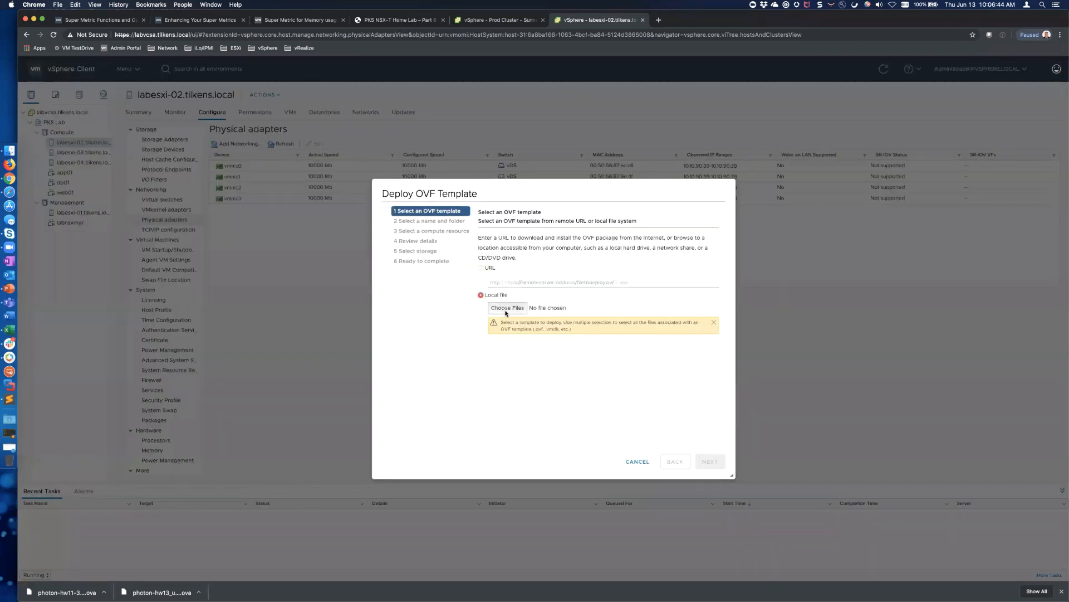
click(508, 308)
scroll(408, 168, down, 5)
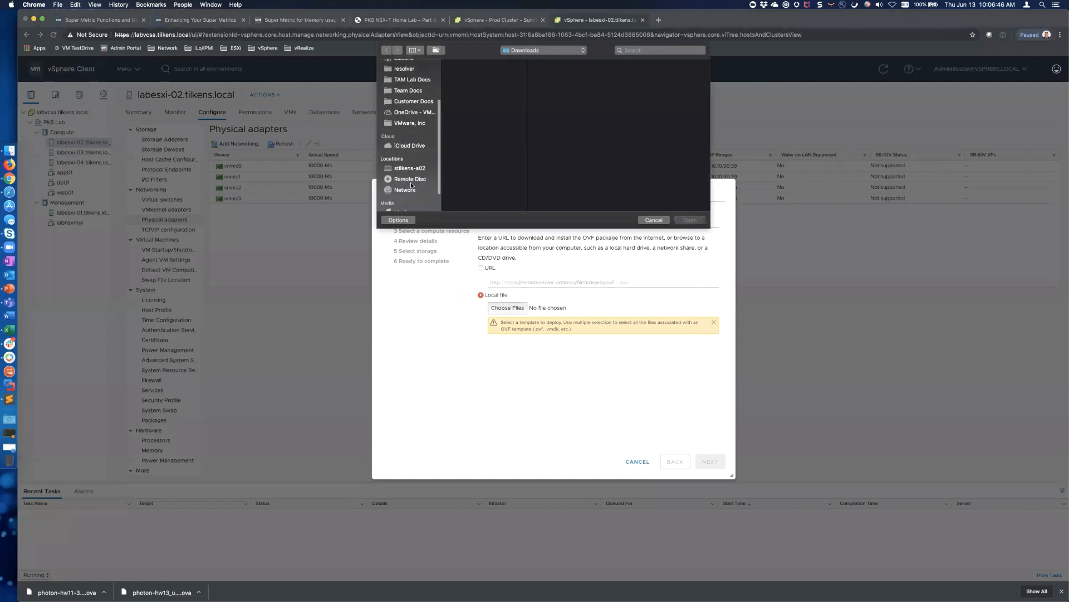
click(406, 167)
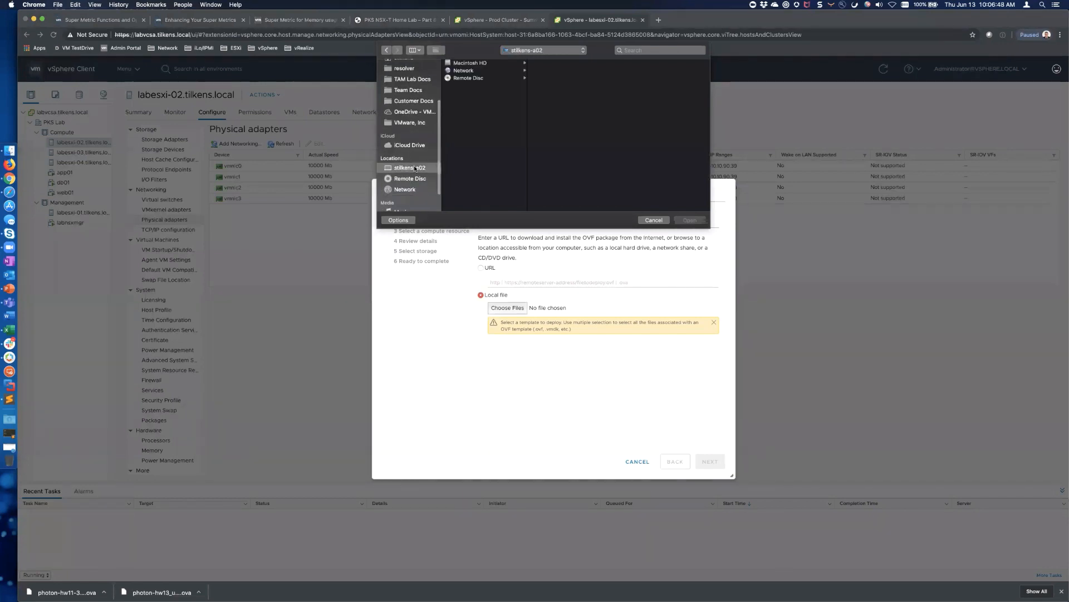
click(468, 64)
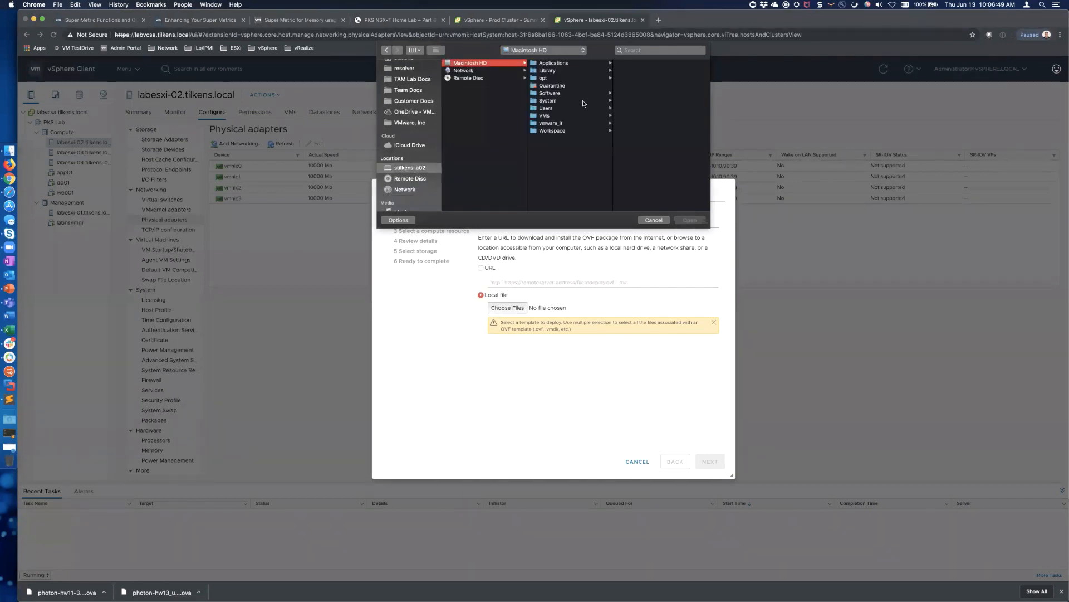
click(552, 93)
click(643, 78)
click(635, 71)
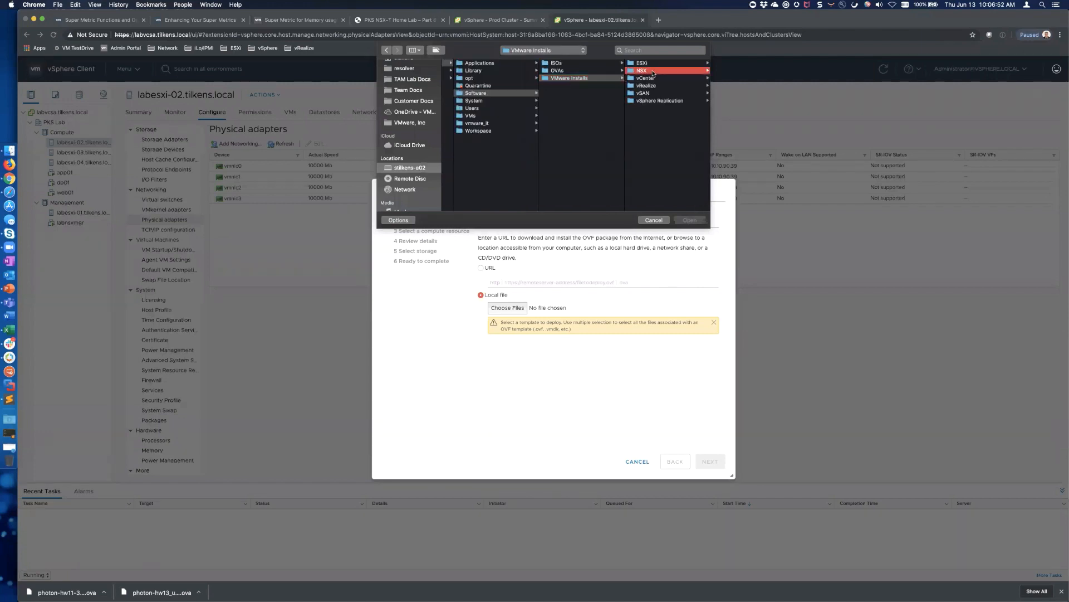
click(640, 63)
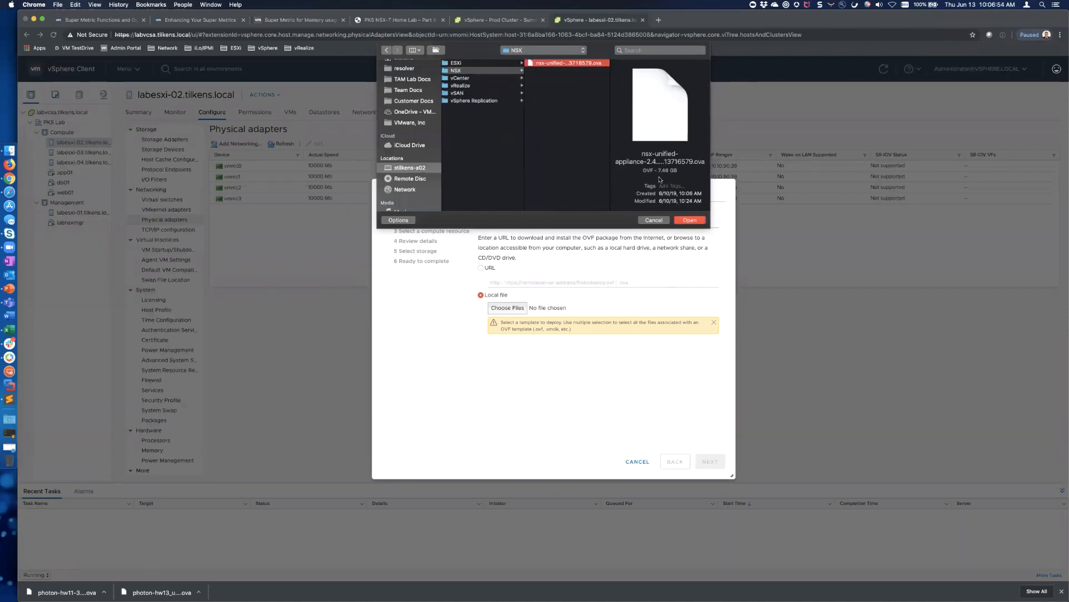
click(694, 222)
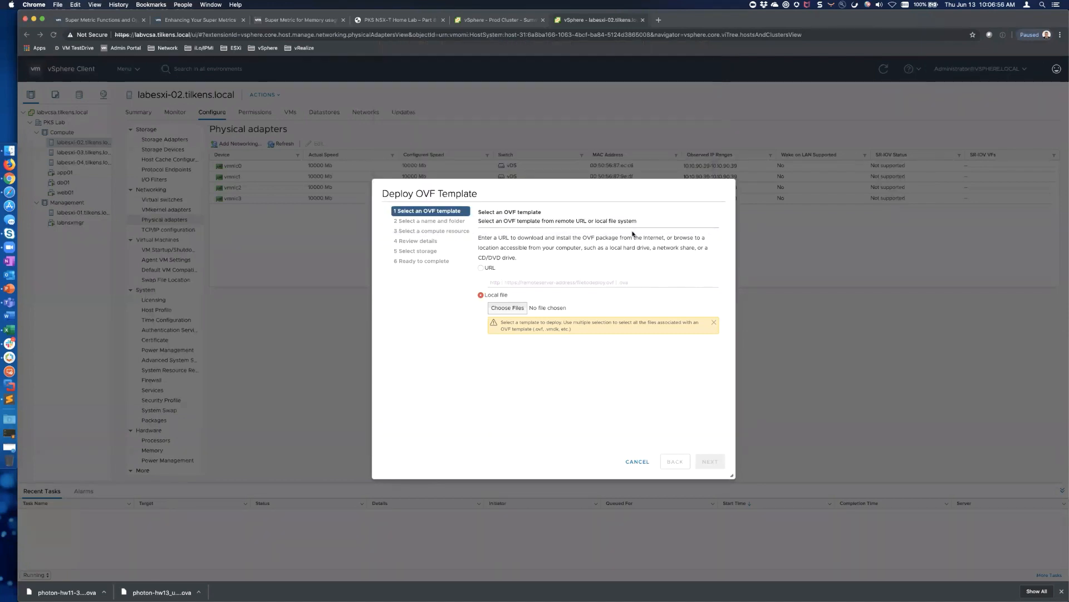
Name the VM labnsxmgr2 and place it in the PKS Lab datacenter's NSX folder
click(716, 462)
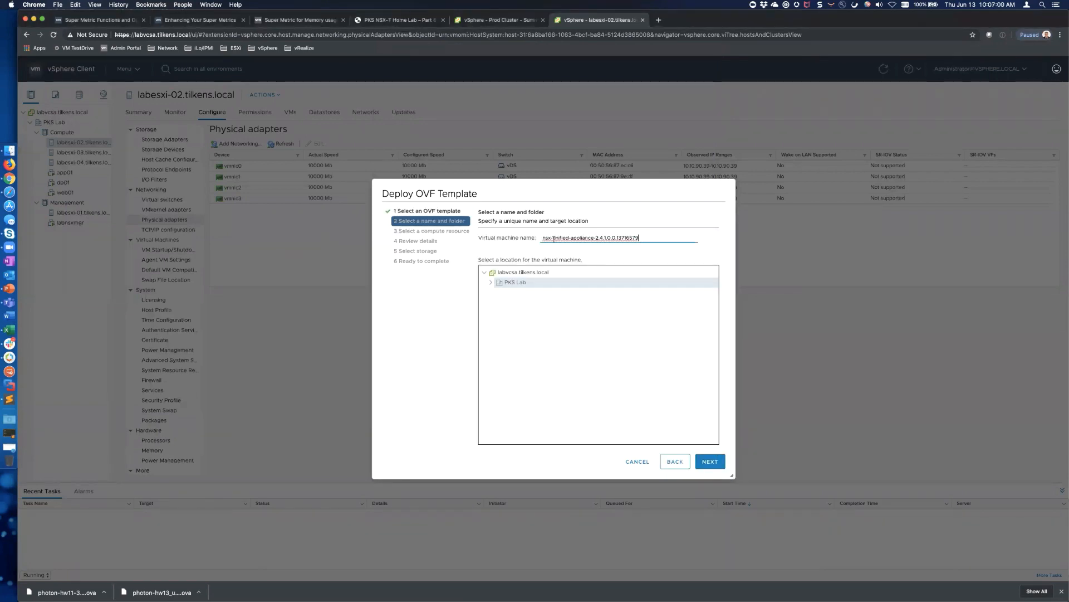
triple_click(554, 239)
key(BackSpace)
text(labnsxmgr2)
click(491, 283)
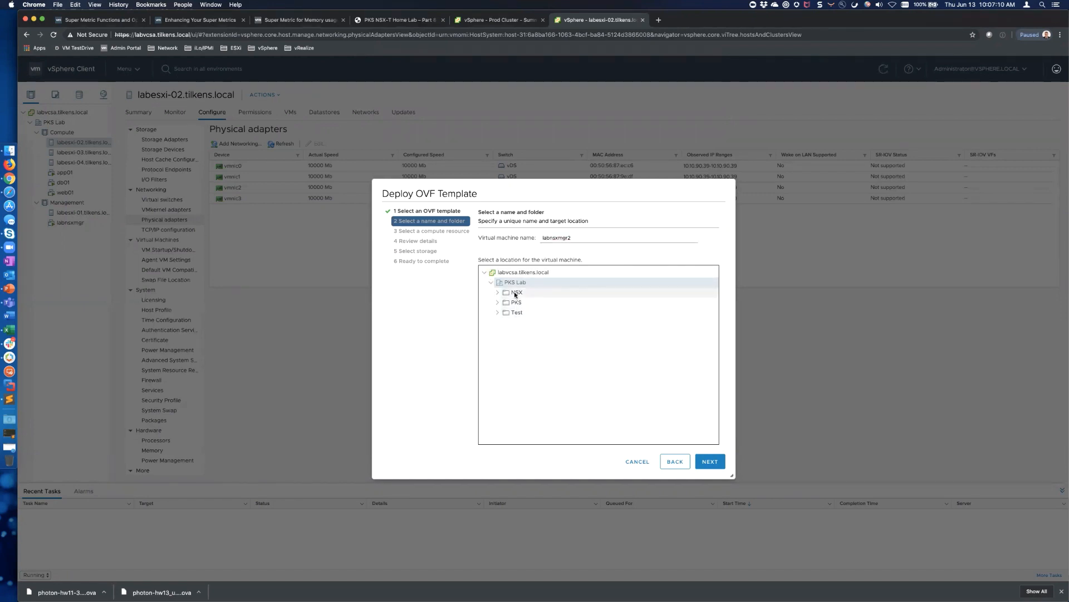
click(515, 291)
click(709, 460)
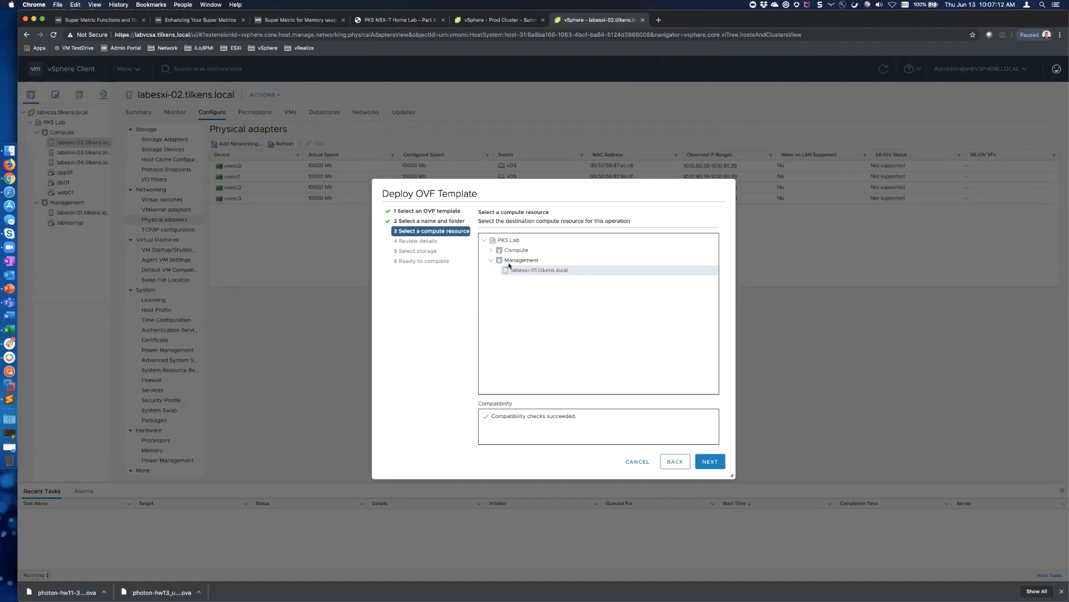
Accept labesxi-01 as the compute resource and choose the Small deployment size
click(712, 461)
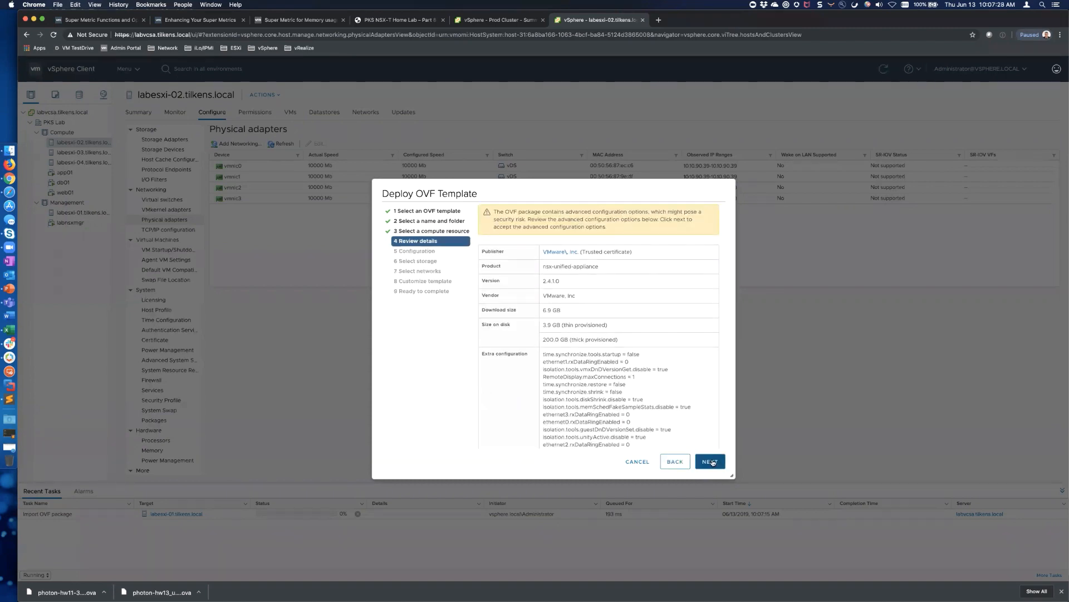
click(712, 462)
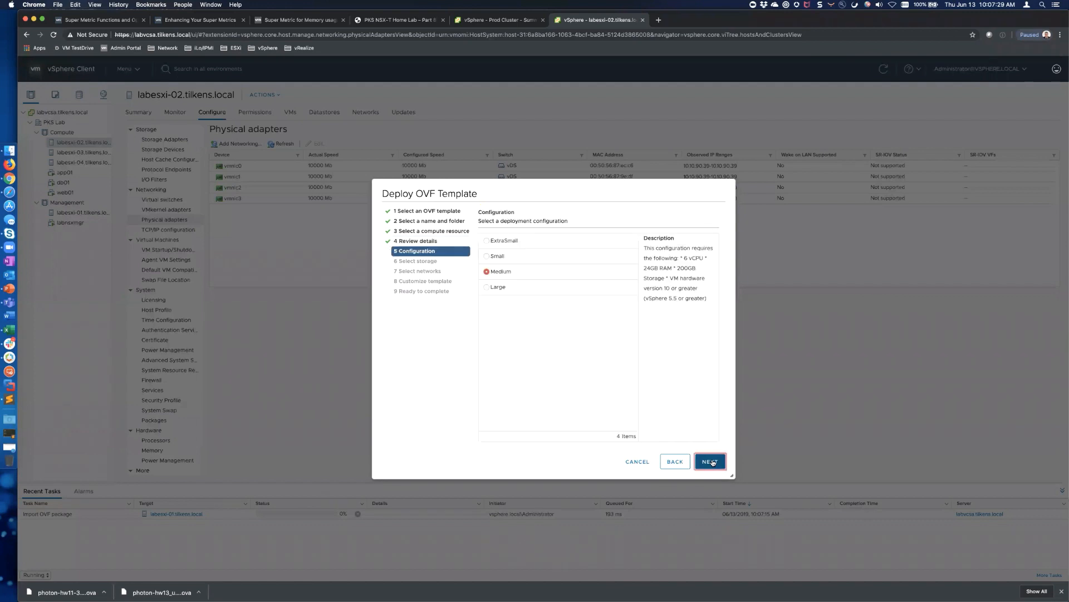
click(486, 257)
click(486, 242)
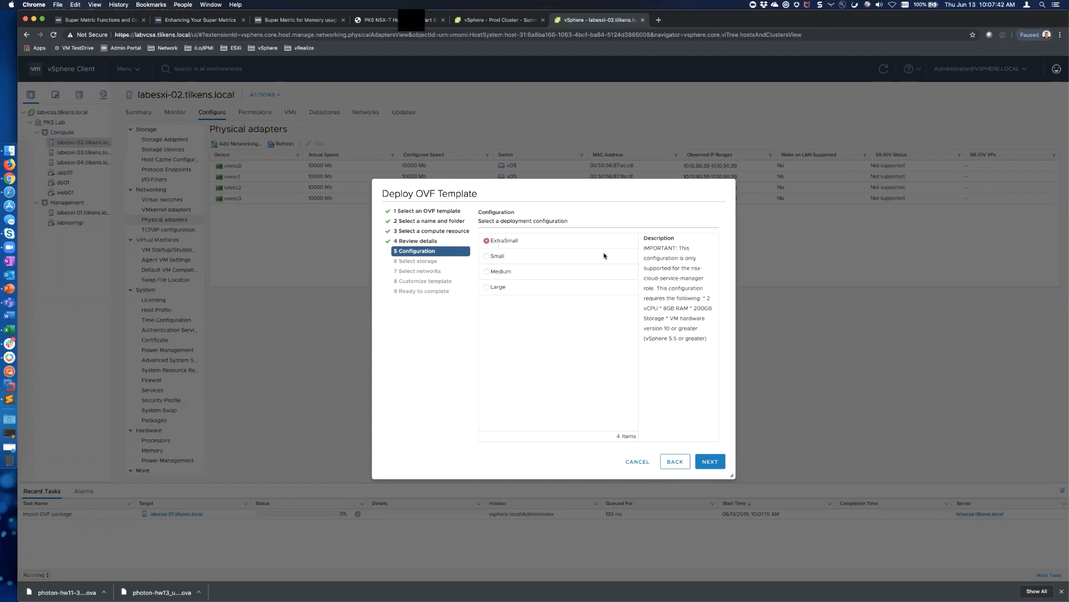
click(486, 257)
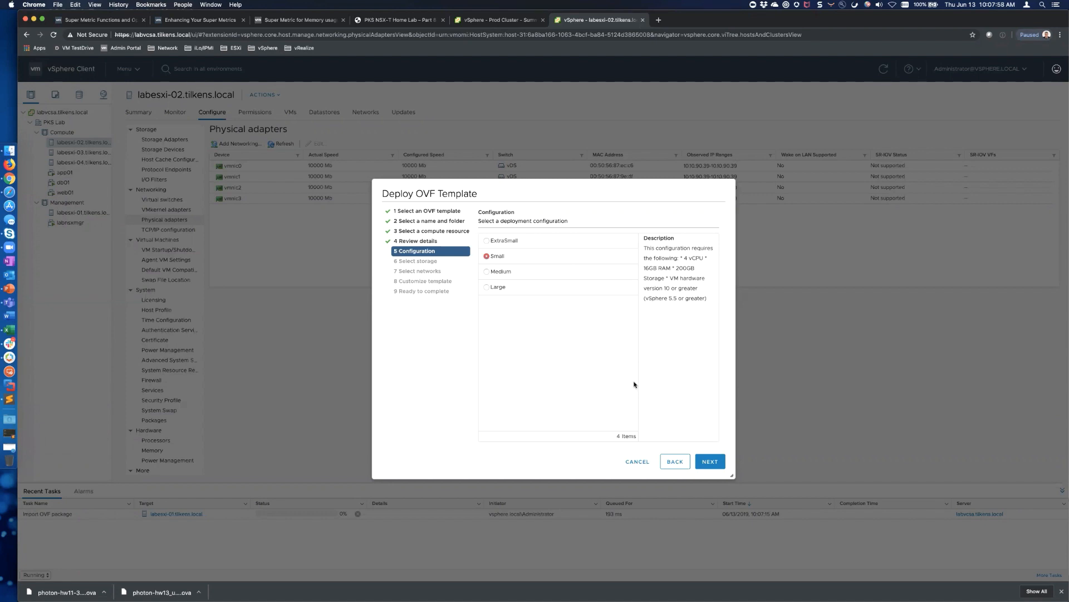
Set the virtual disk format to Thin Provision
click(712, 462)
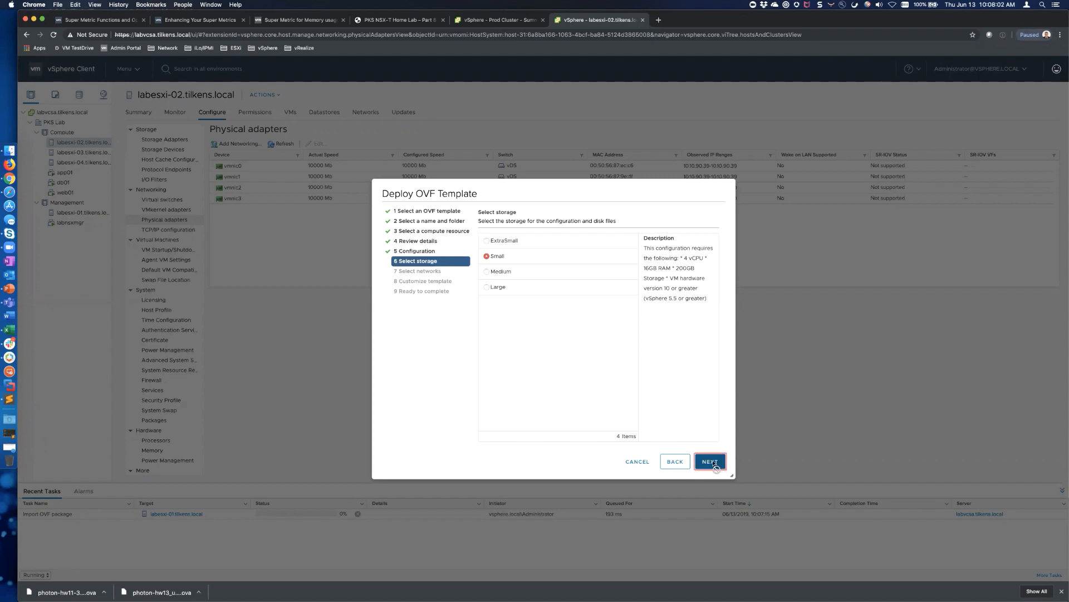
click(662, 259)
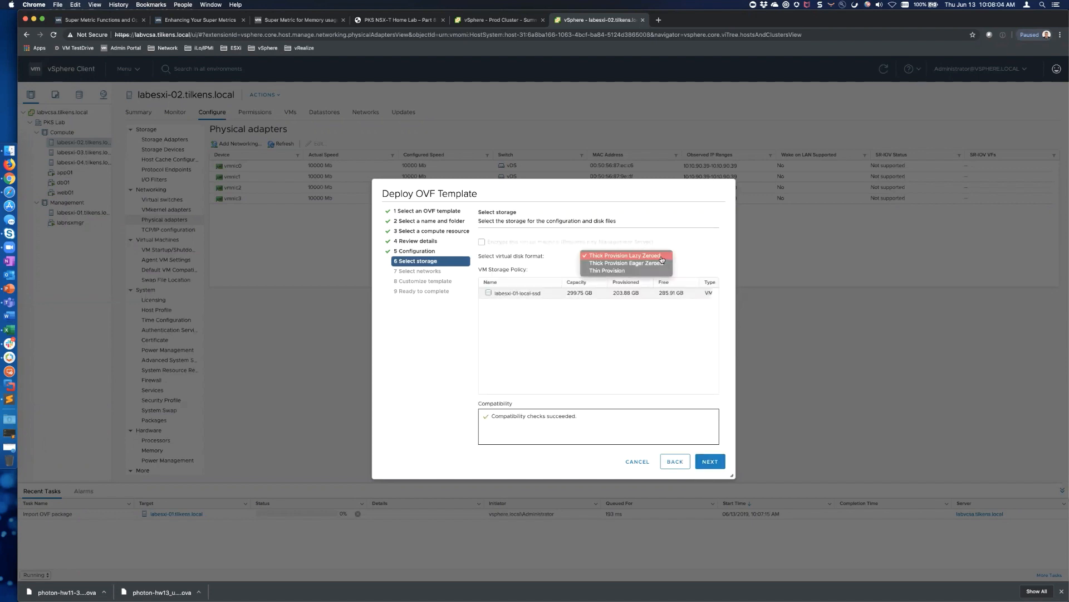
click(620, 270)
click(713, 462)
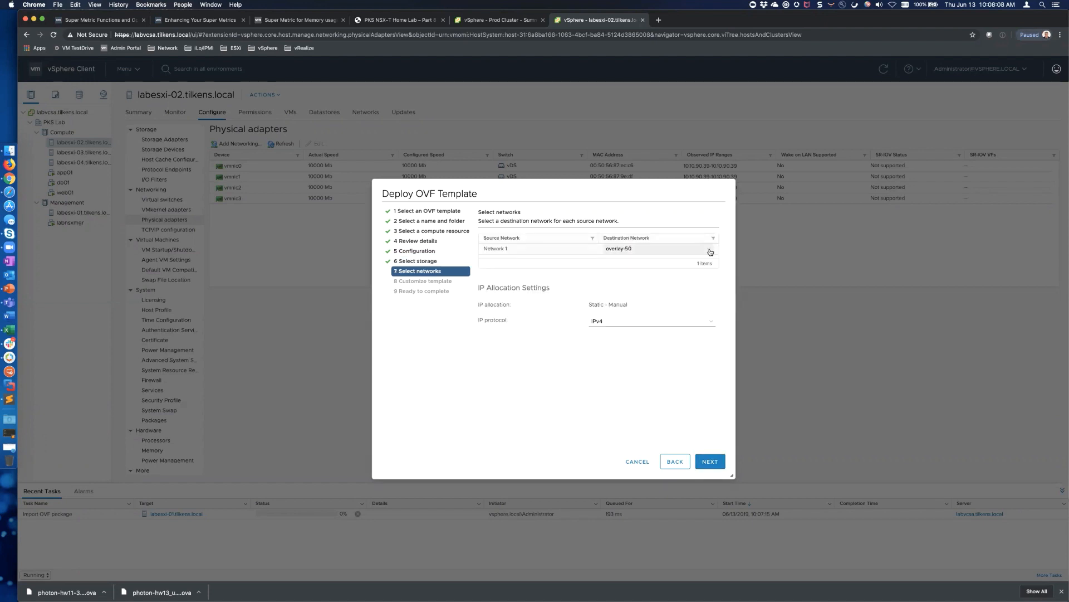
Map Network 1 to the storage-30 destination network
click(711, 252)
click(629, 225)
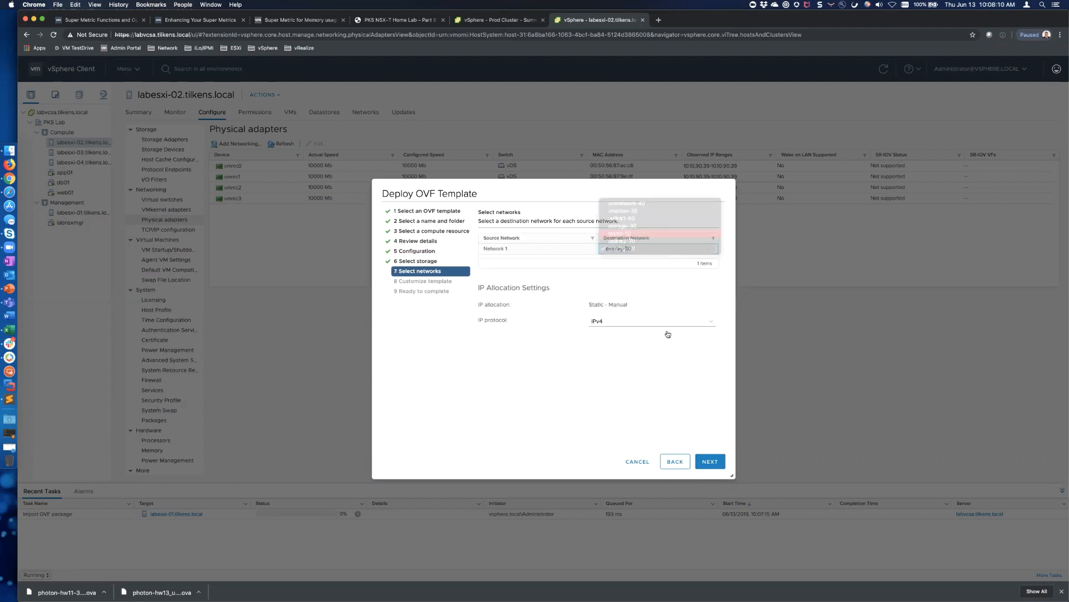
click(710, 461)
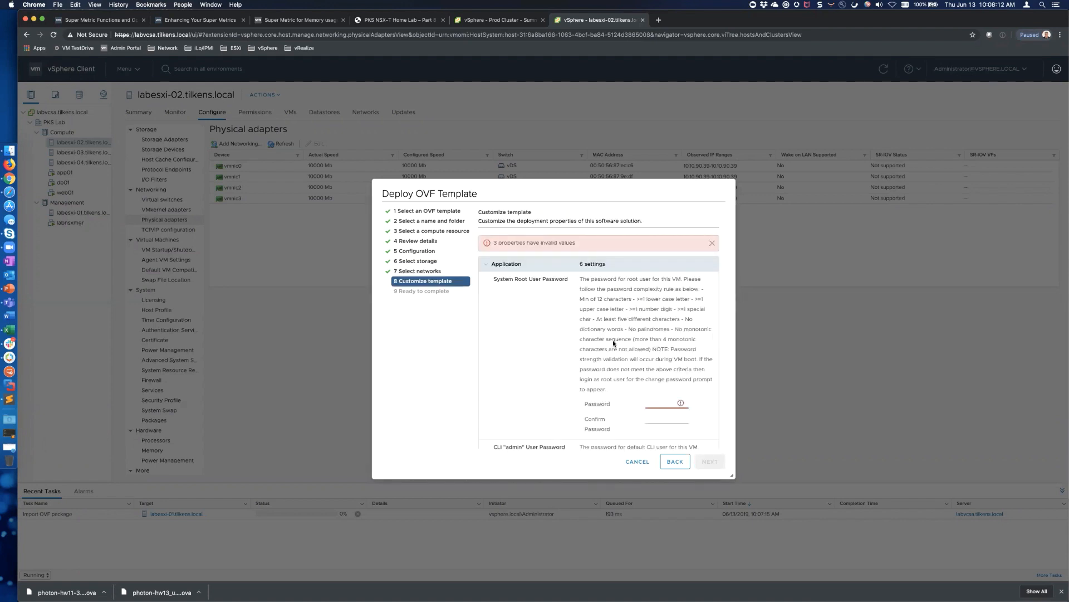
Copy the appliance password from a scratch tab and enter it twice for the root user
scroll(612, 340, down, 2)
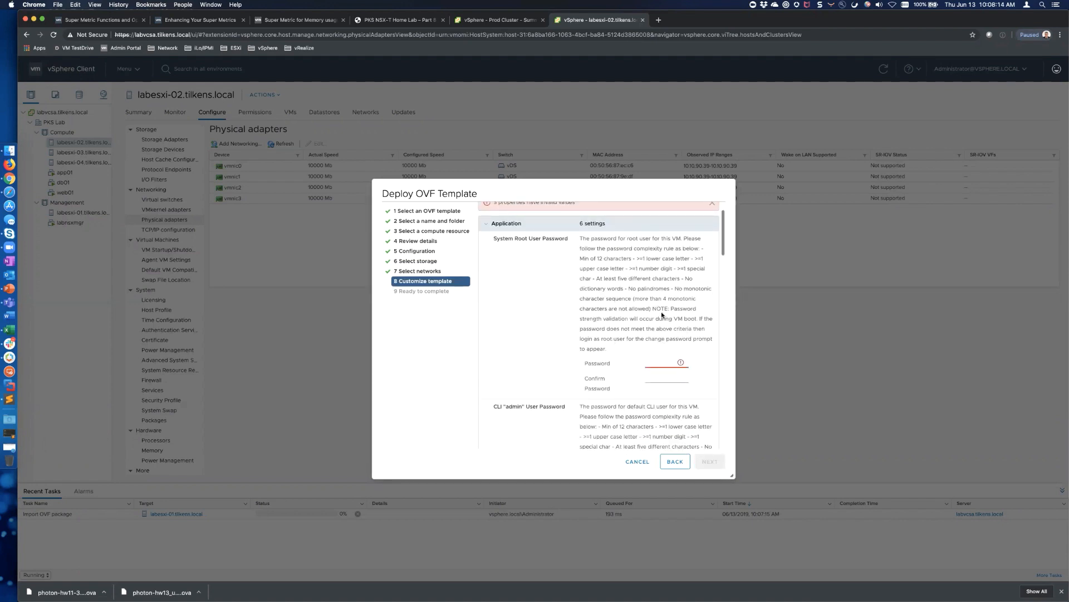
key(super+t)
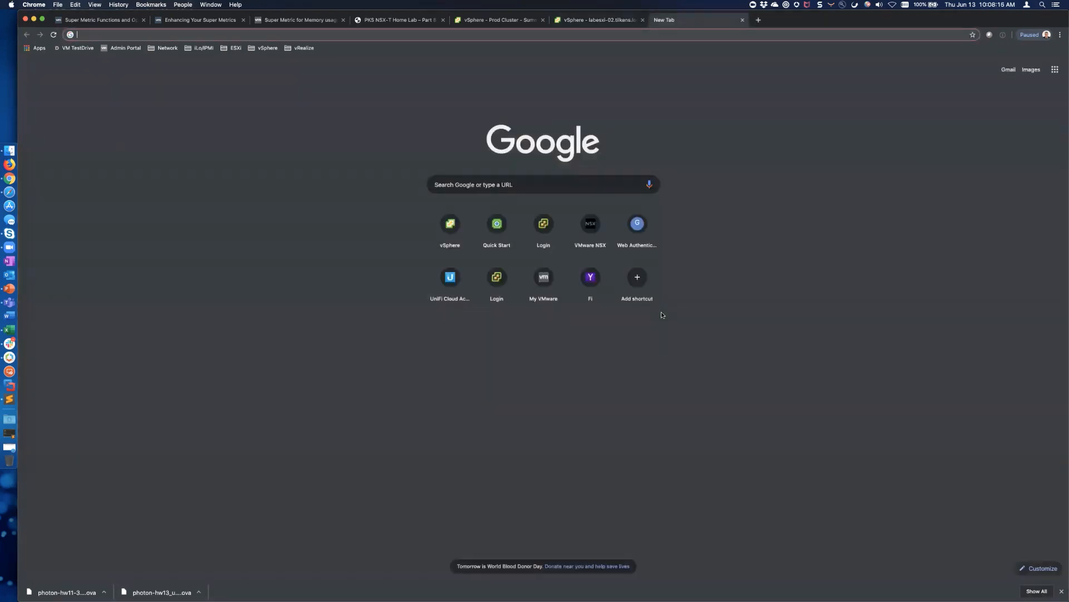
text(VMwa)
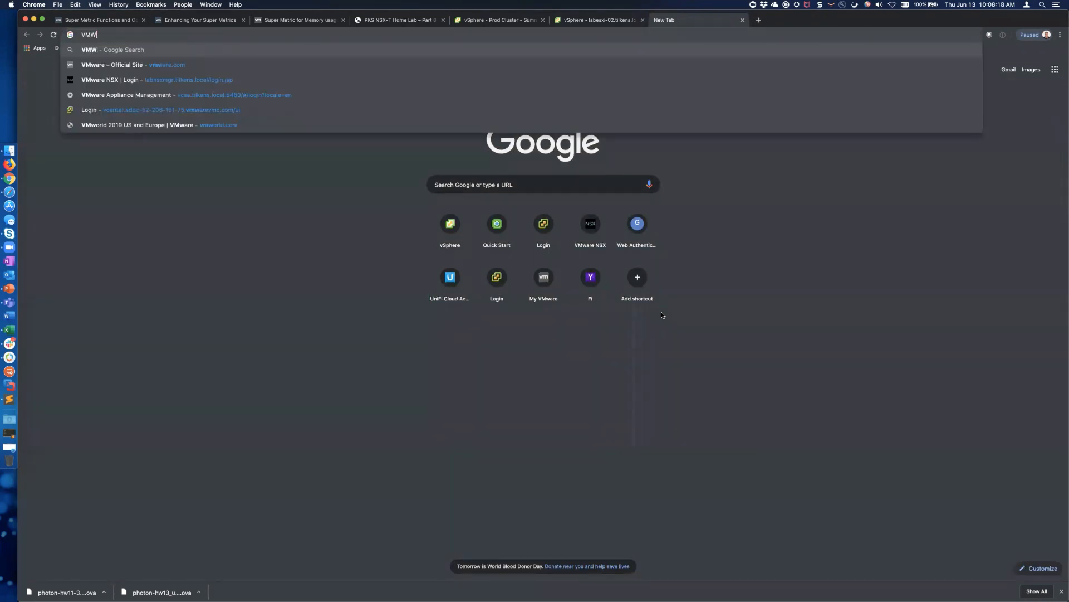
text(re1!)
key(super+a)
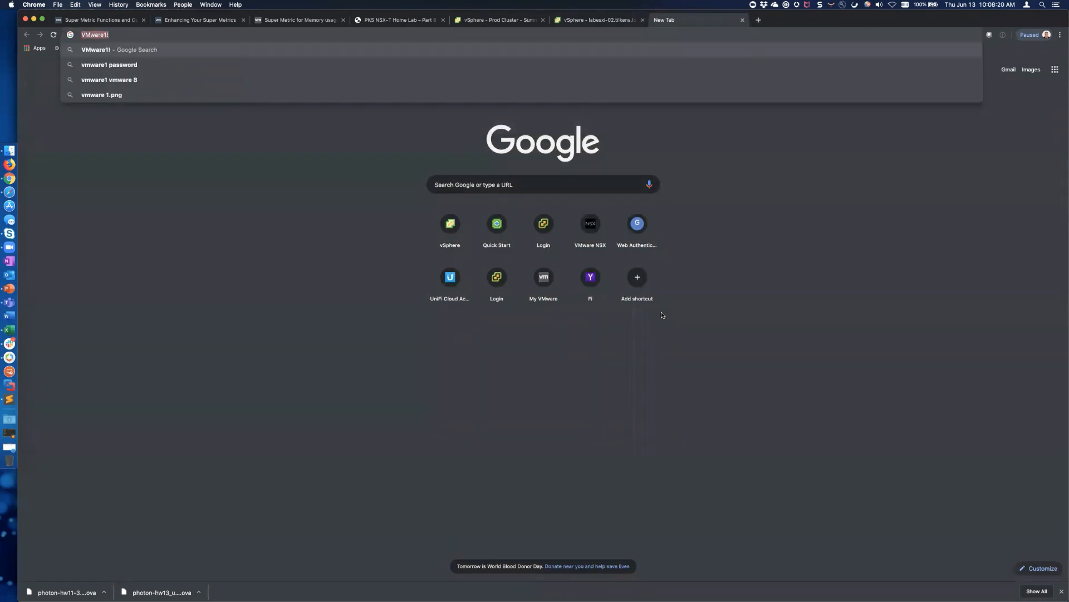
key(super+w)
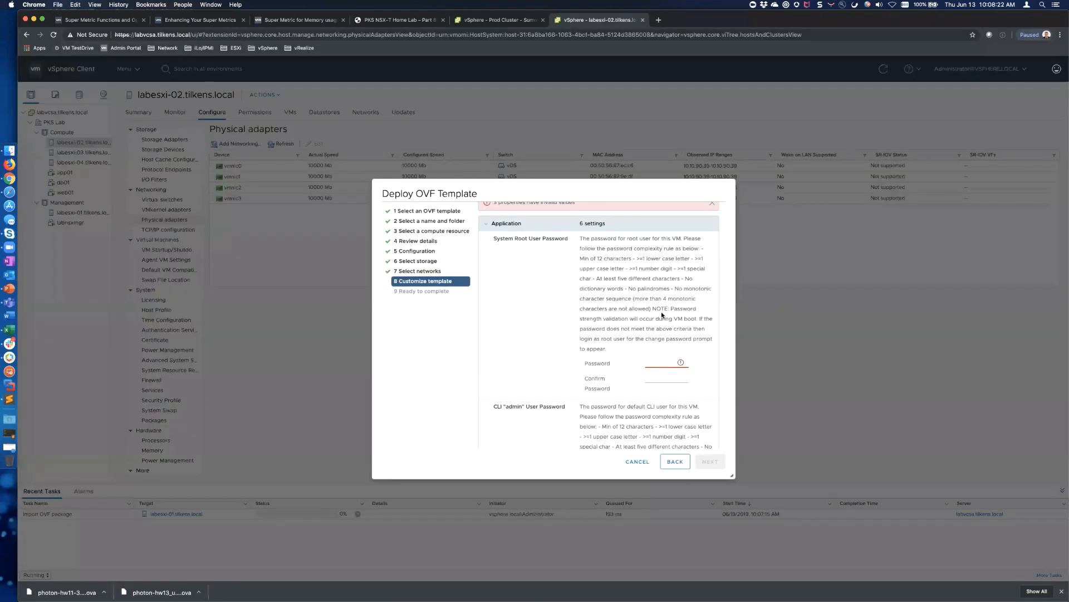
click(666, 363)
key(super+v)
key(Tab)
key(super+v)
Enter the same password and confirmation for the CLI admin and CLI audit users
scroll(657, 345, down, 2)
scroll(666, 345, down, 5)
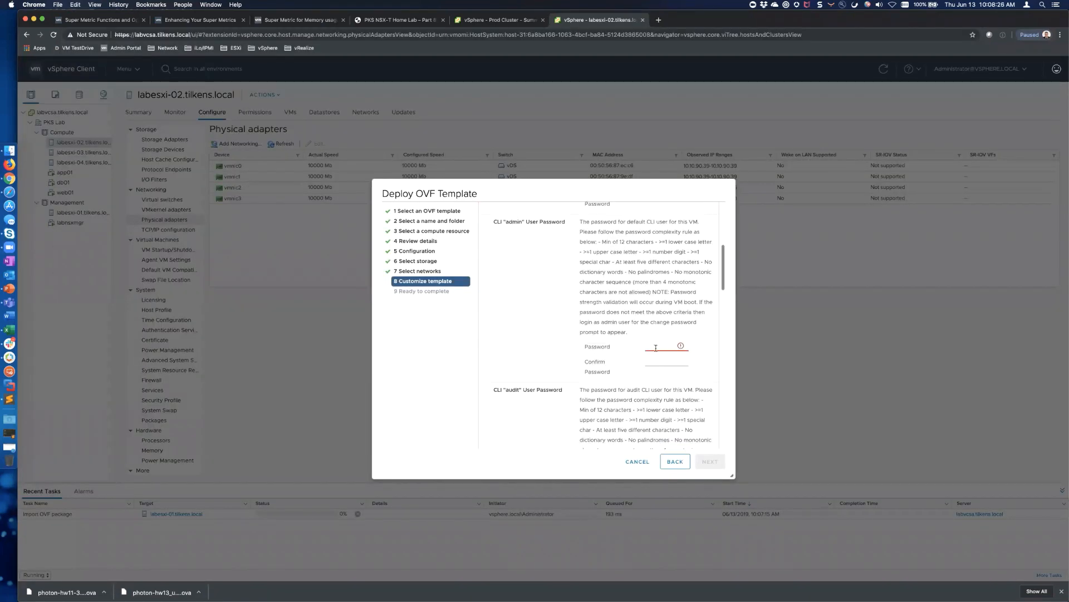
click(665, 346)
key(super+v)
key(Tab)
key(super+v)
scroll(656, 345, down, 5)
click(667, 359)
key(super+v)
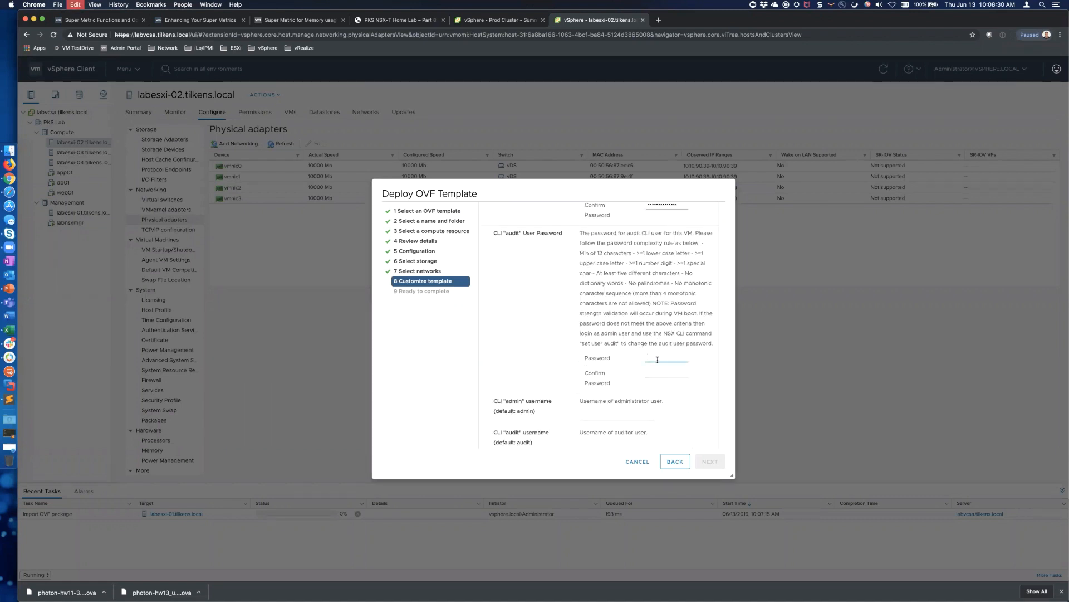
key(Tab)
key(super+v)
scroll(592, 312, down, 3)
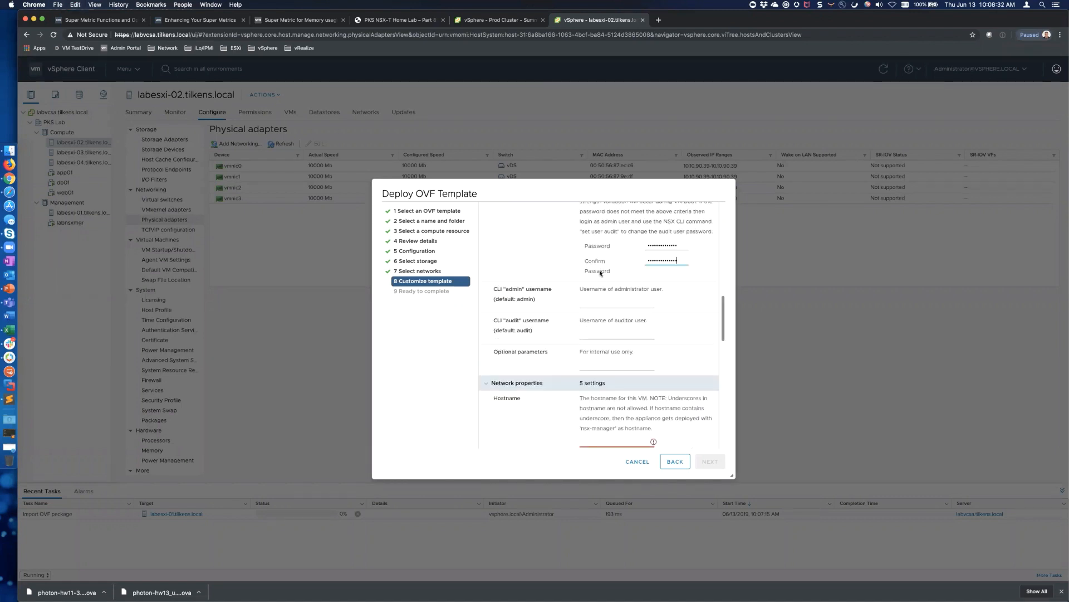
Fill in the CLI admin and CLI audit usernames
click(592, 301)
text(admin)
key(Tab)
text(a)
scroll(633, 342, down, 5)
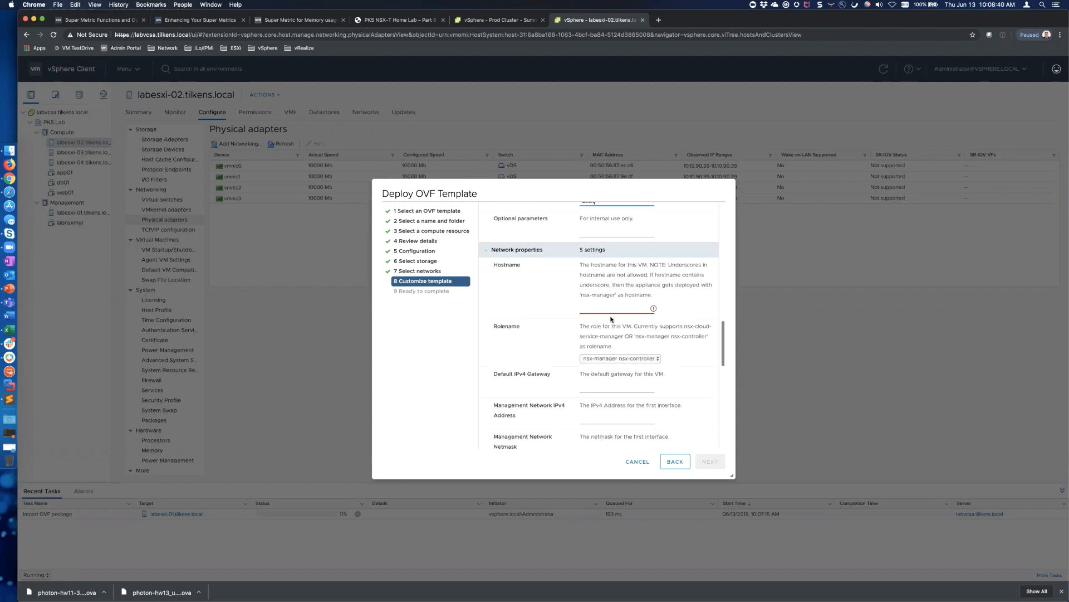
Set hostname labnsxmgr2.tilkens.local and keep the nsx-manager nsx-controller role
click(610, 316)
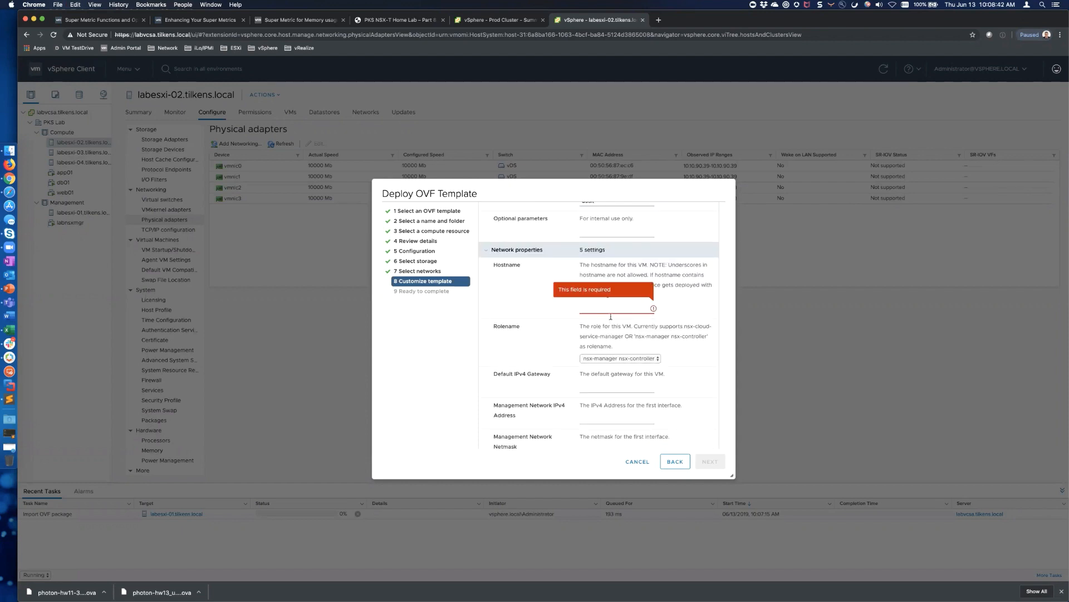
text(labnsx)
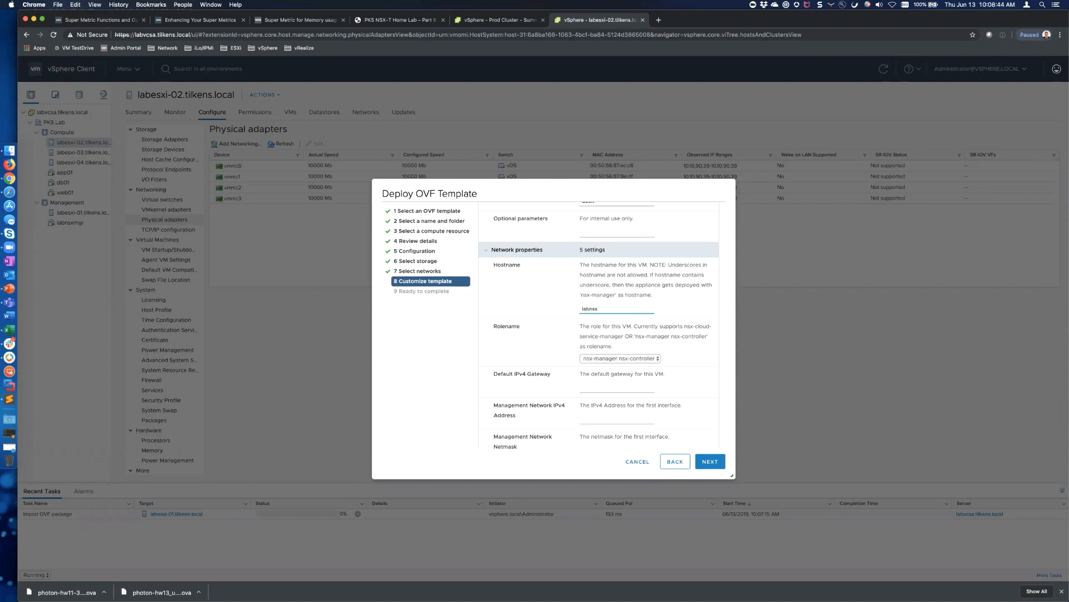
text(mgr2.tilkens.local)
click(656, 359)
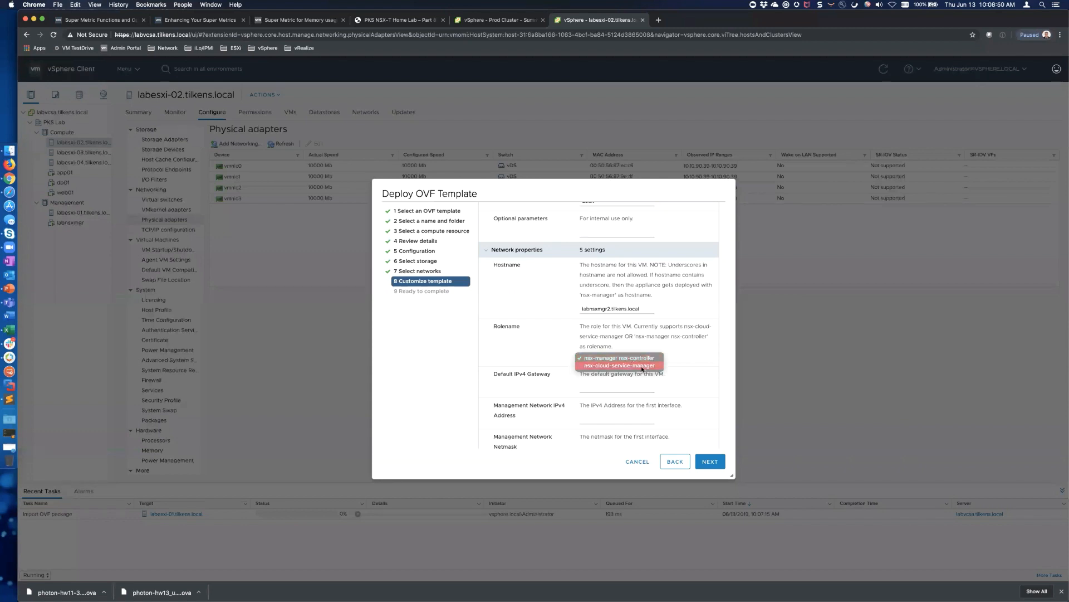
click(692, 358)
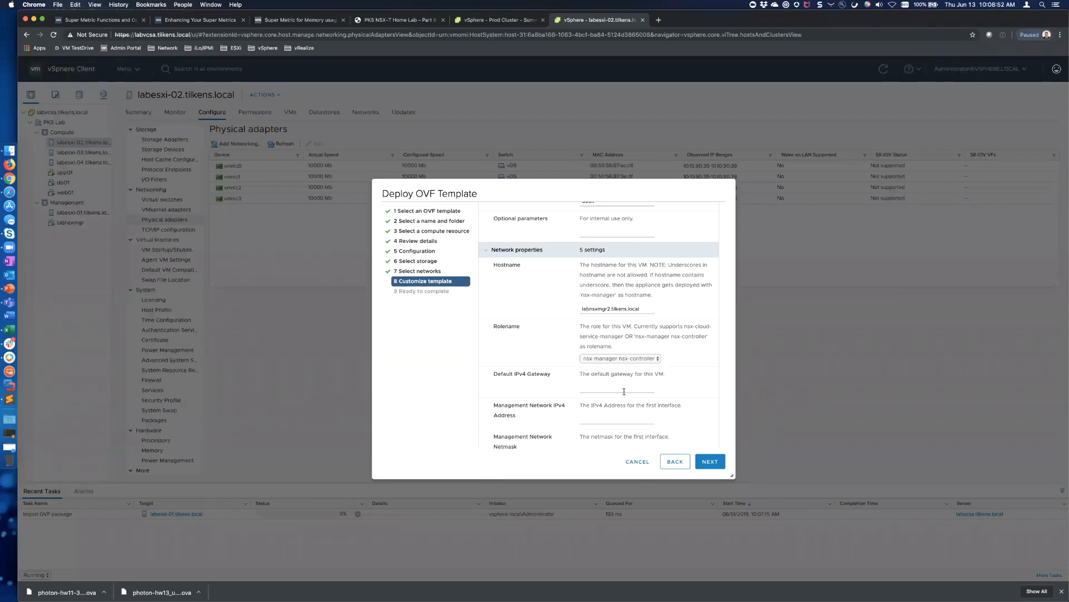
Enter gateway 10.0.10.1, management IP 10.0.10.3 and netmask (typed as 2445.255.255.0)
click(625, 391)
text(10.0.10.1)
key(Tab)
text(10.0.1)
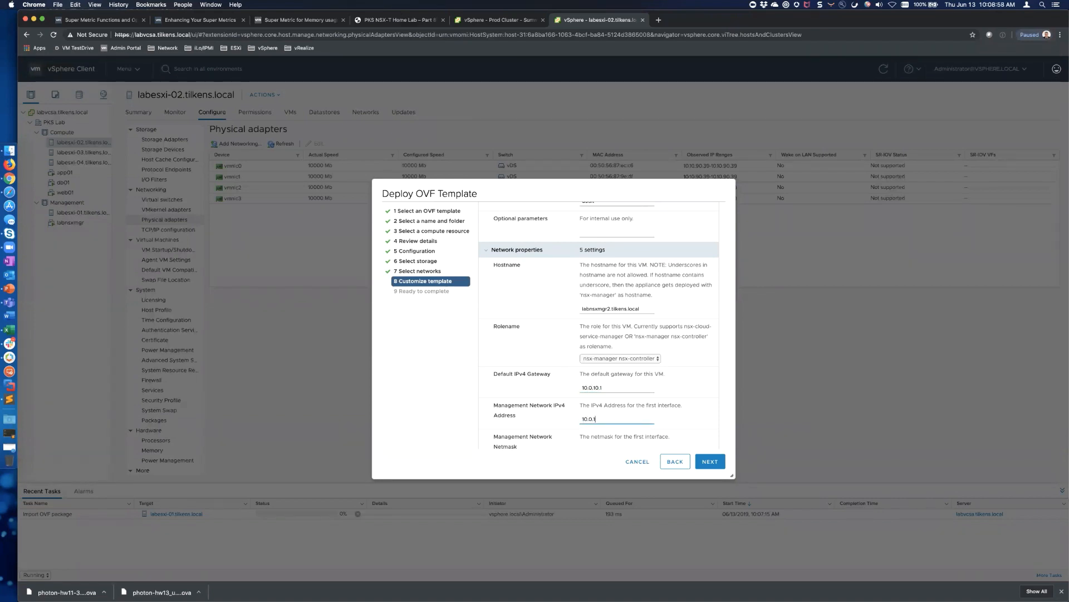
text(0.3)
key(Tab)
text(2445)
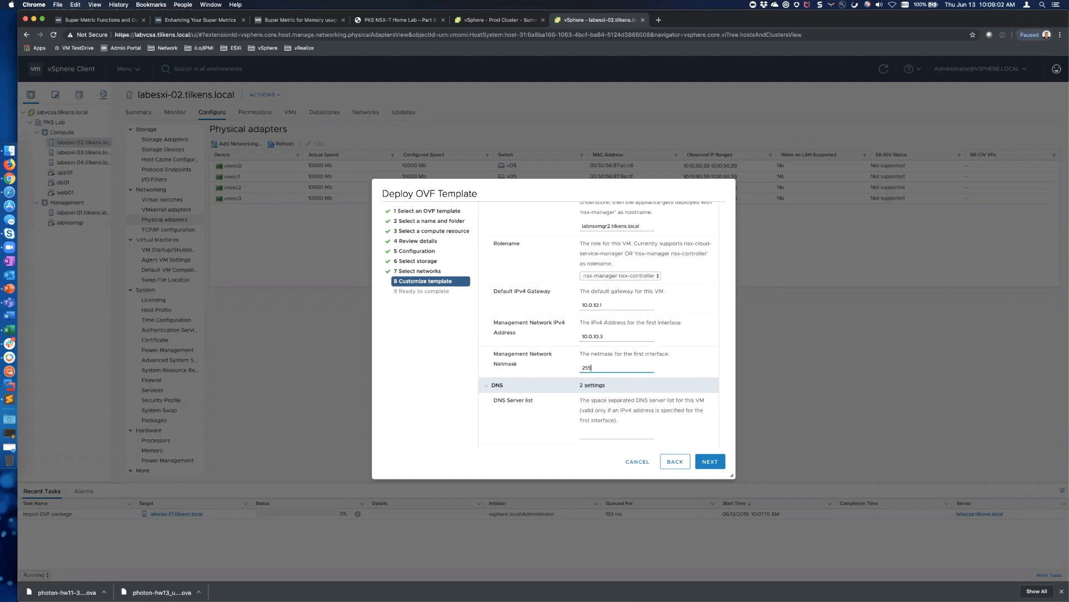
text(.255.255.0)
Scroll through the remaining template properties and cancel the OVF deployment
scroll(649, 368, down, 3)
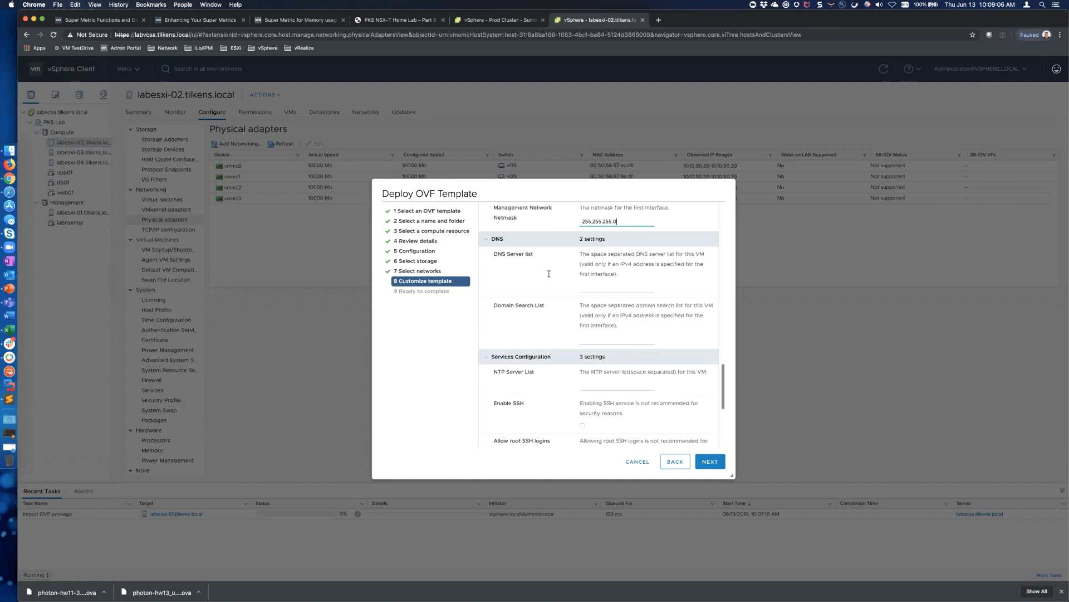
scroll(611, 341, down, 1)
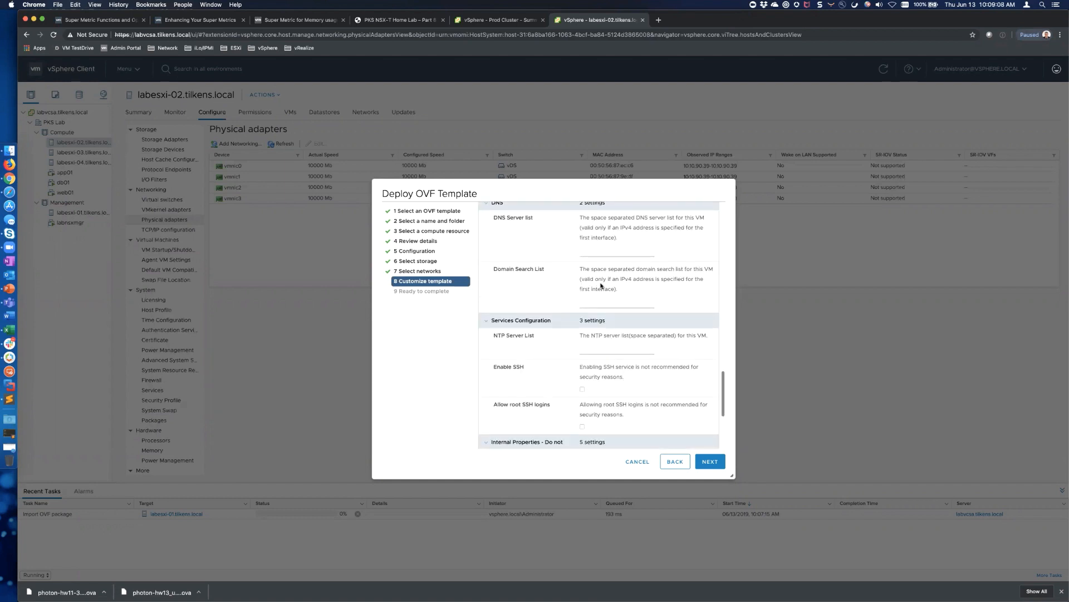
scroll(601, 286, down, 2)
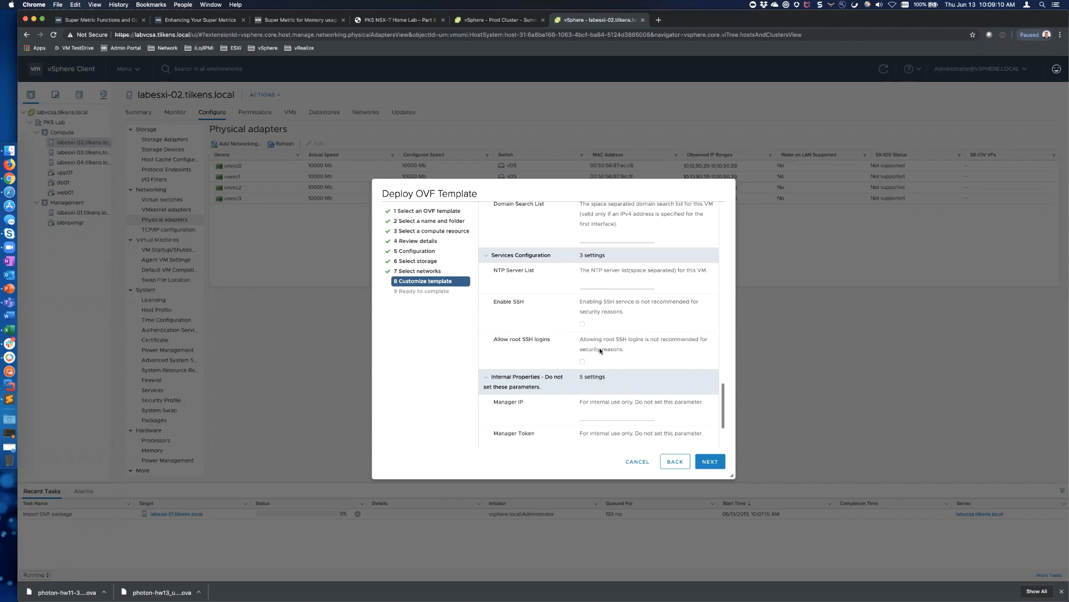
scroll(600, 350, down, 2)
scroll(600, 350, down, 1)
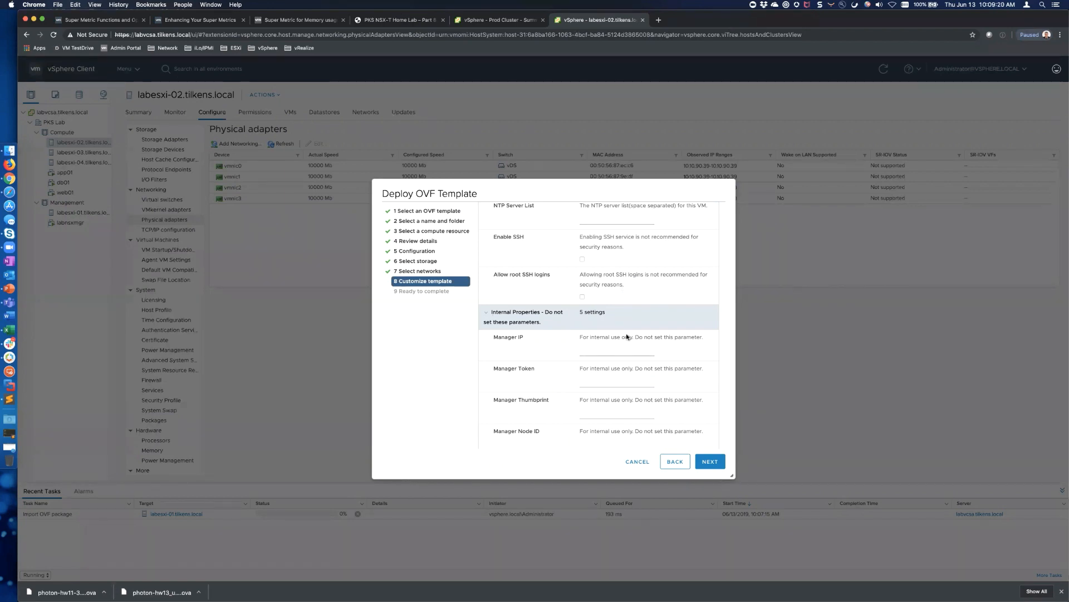
scroll(606, 330, down, 3)
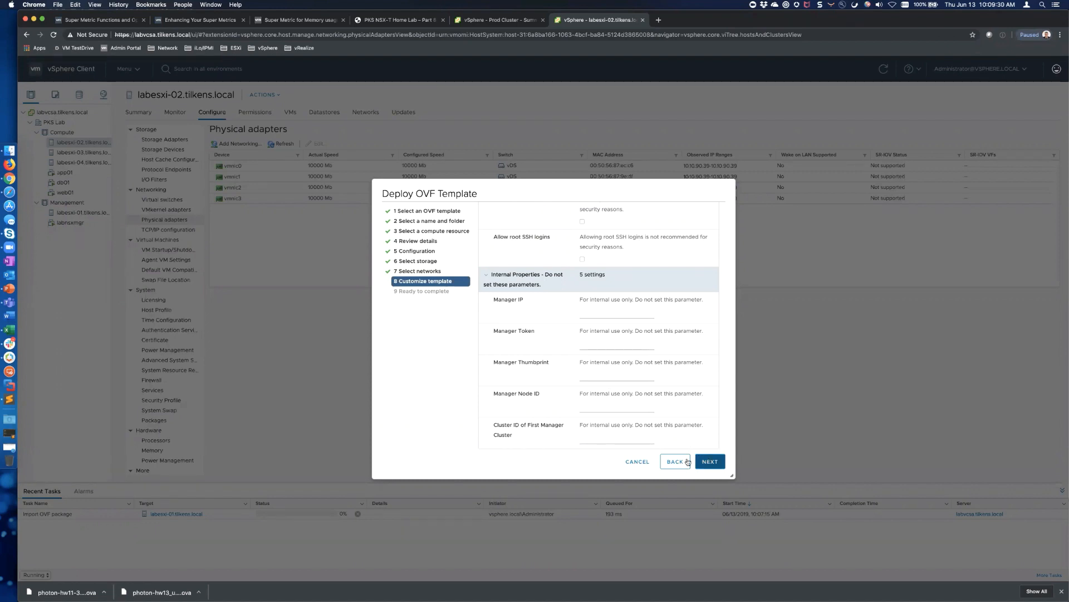
click(638, 462)
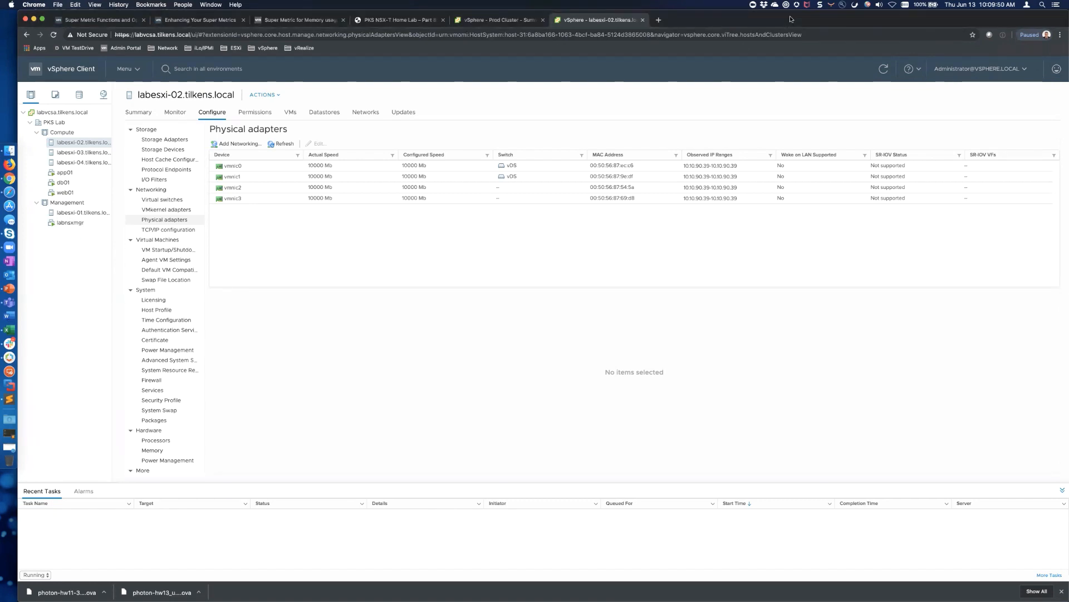
Open the NSX-T Manager login page from the Network bookmarks and sign in as admin
key(super+t)
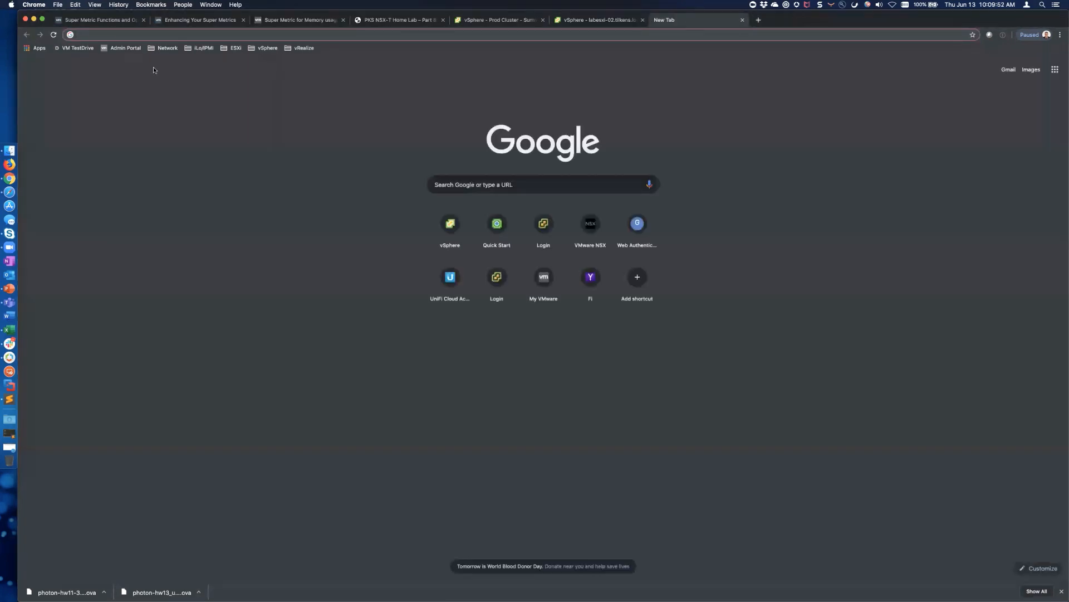
click(167, 48)
click(191, 87)
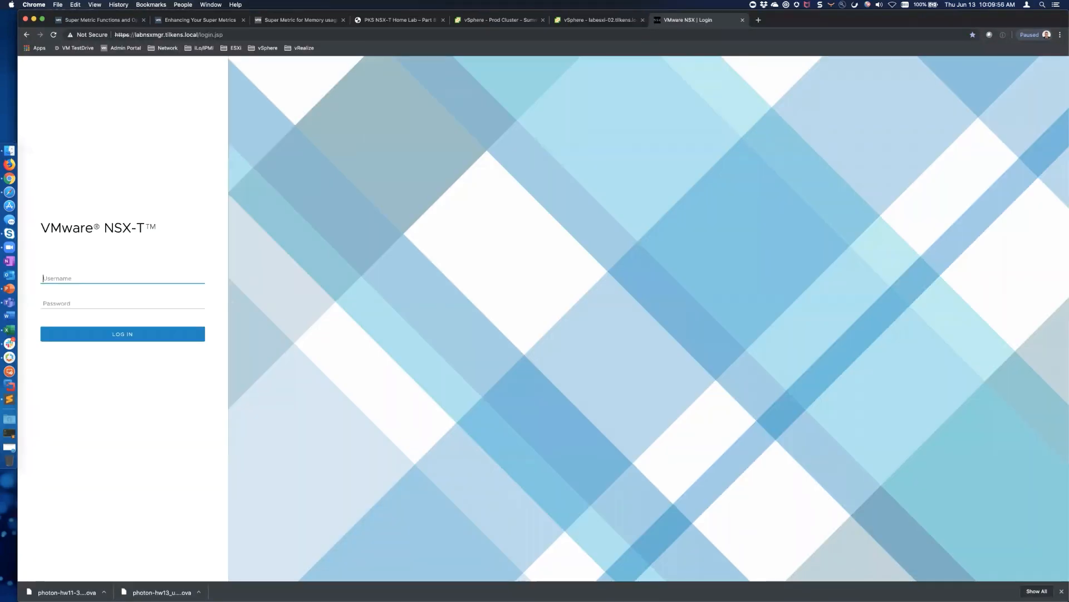
text(admin)
key(Tab)
text(**********)
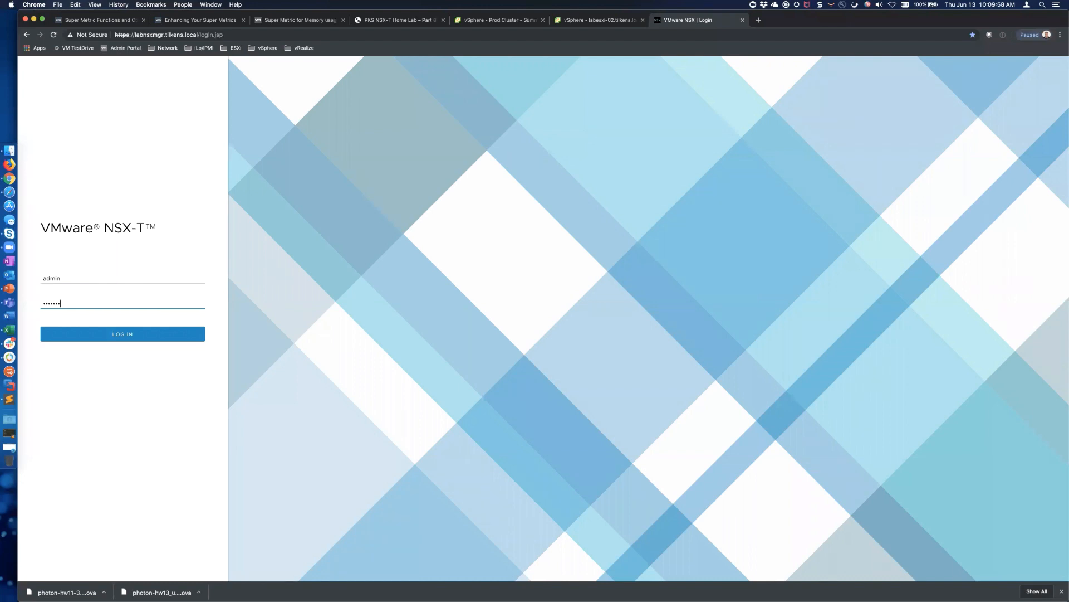
text(*******)
key(Return)
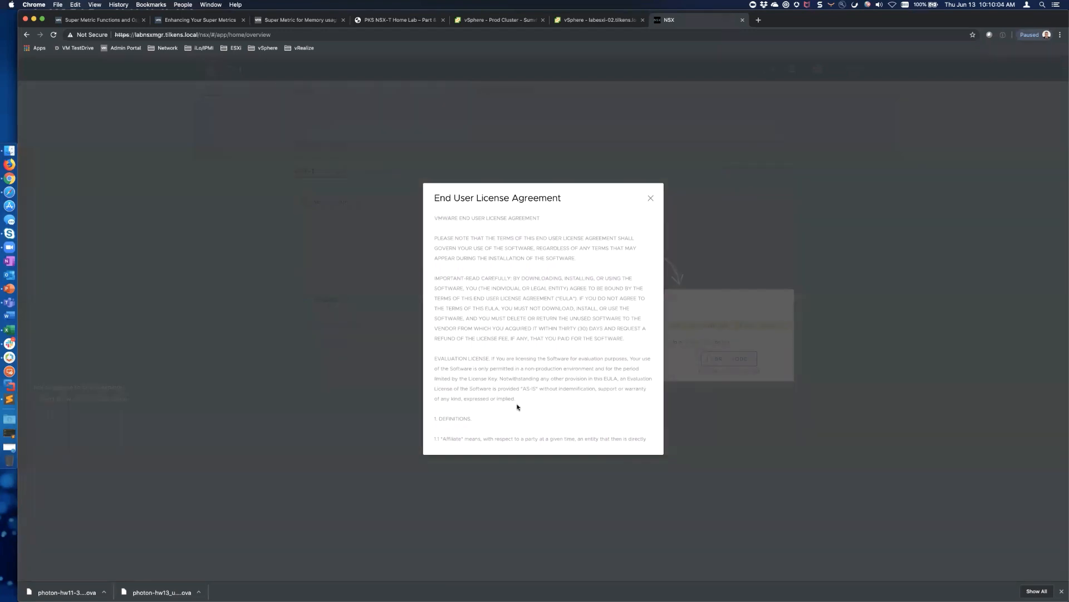
Accept the licence agreement, opt out of CEIP, and dismiss the welcome message
scroll(517, 407, down, 20)
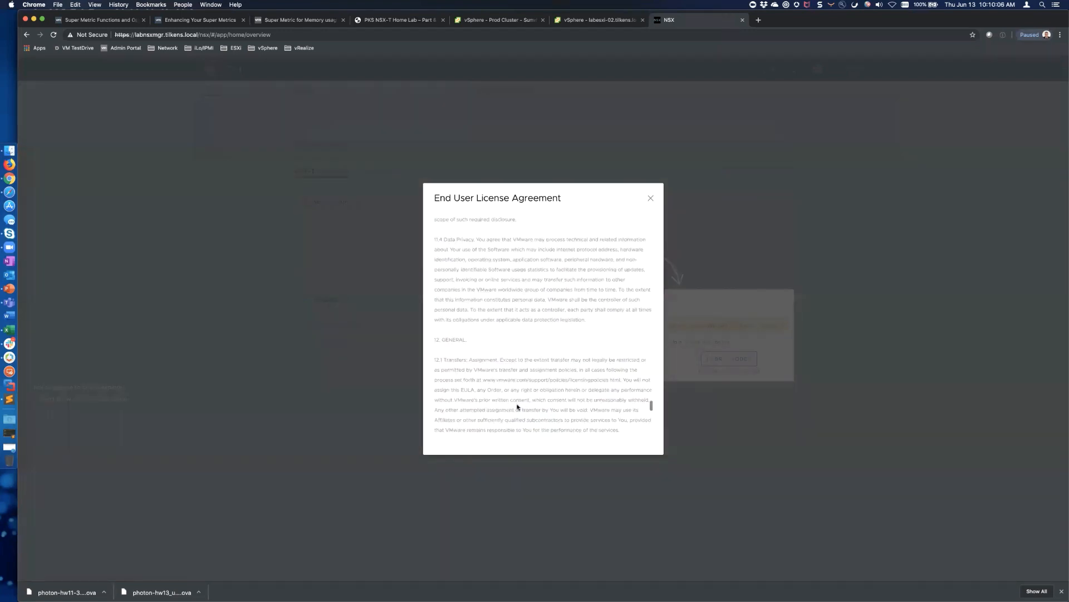
scroll(517, 406, down, 10)
click(437, 419)
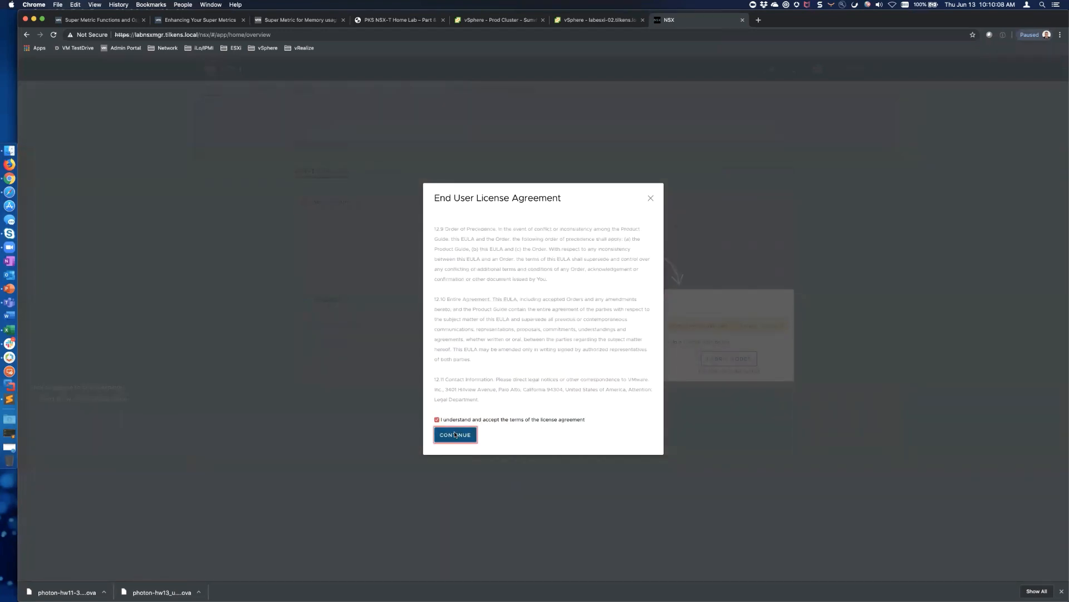
click(456, 435)
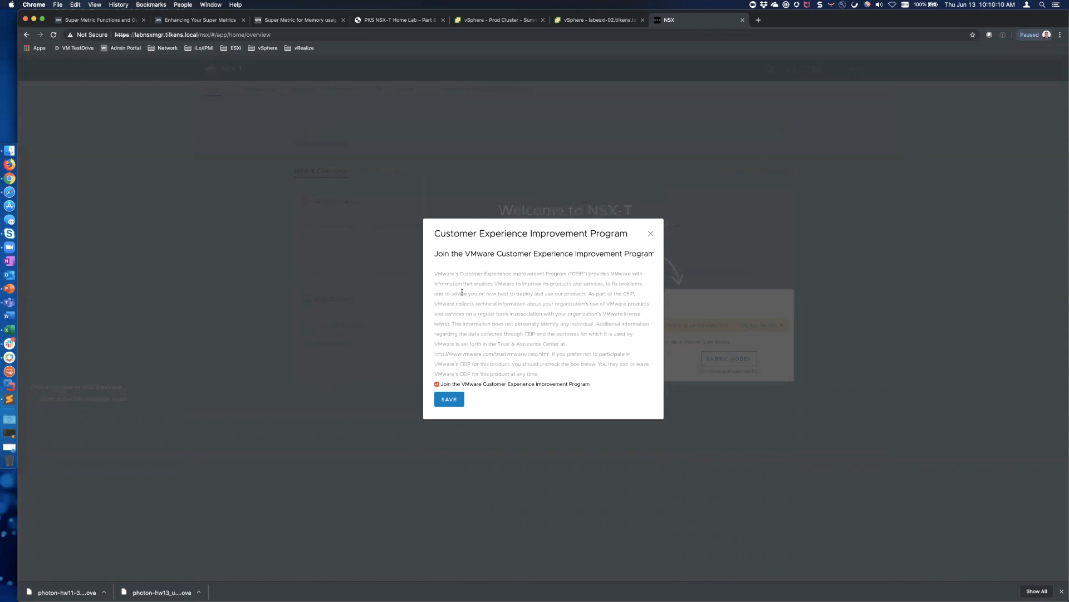
click(437, 385)
click(448, 399)
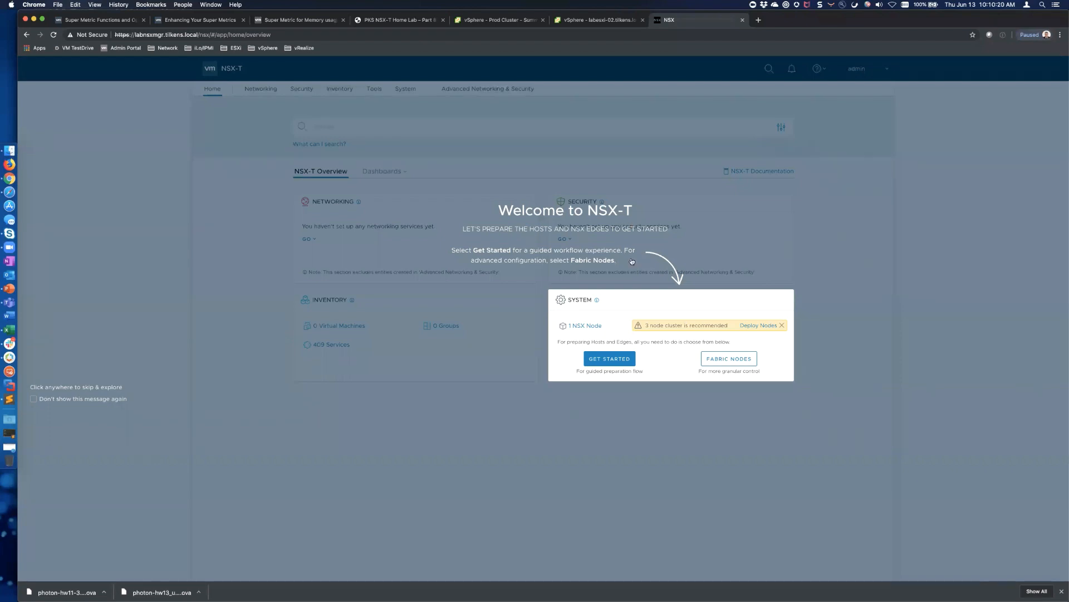
click(829, 229)
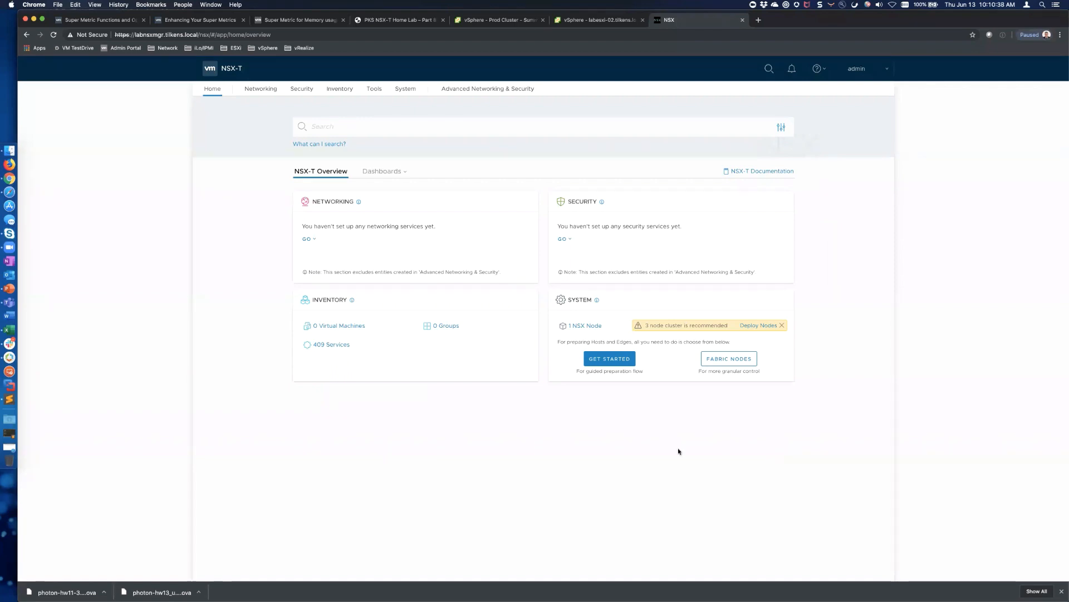
Look over the Networking overview and transport node setup, then open IP Address Management > IP Address Pools
click(262, 89)
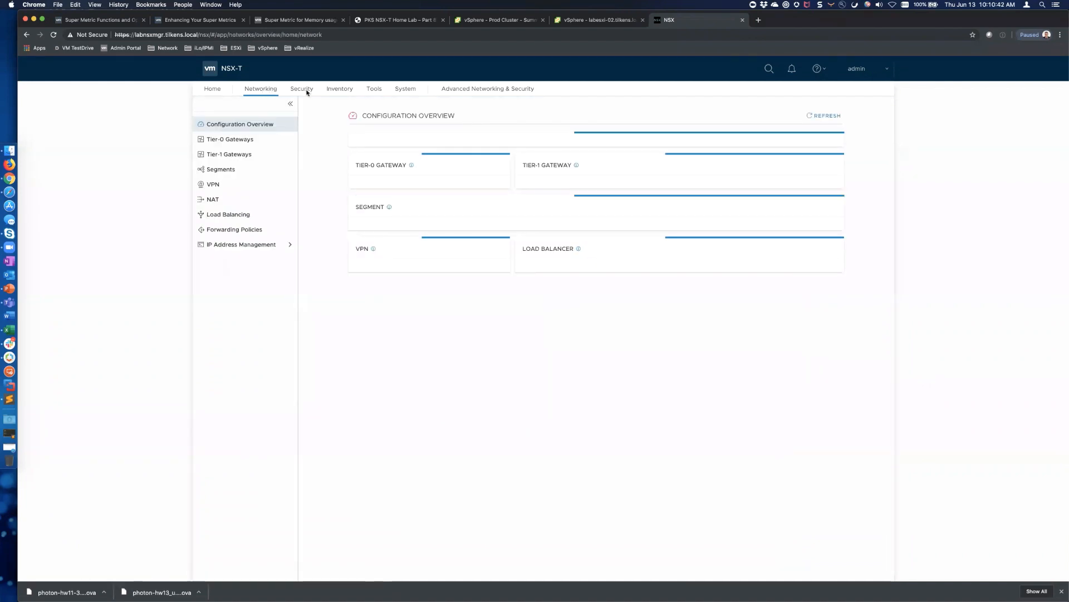
click(212, 90)
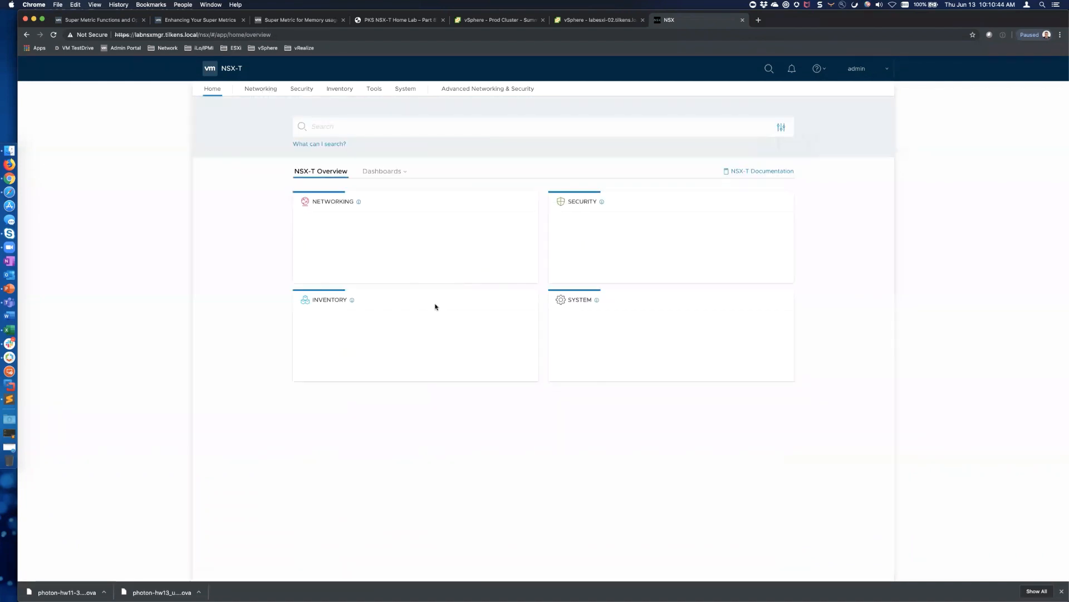
click(611, 359)
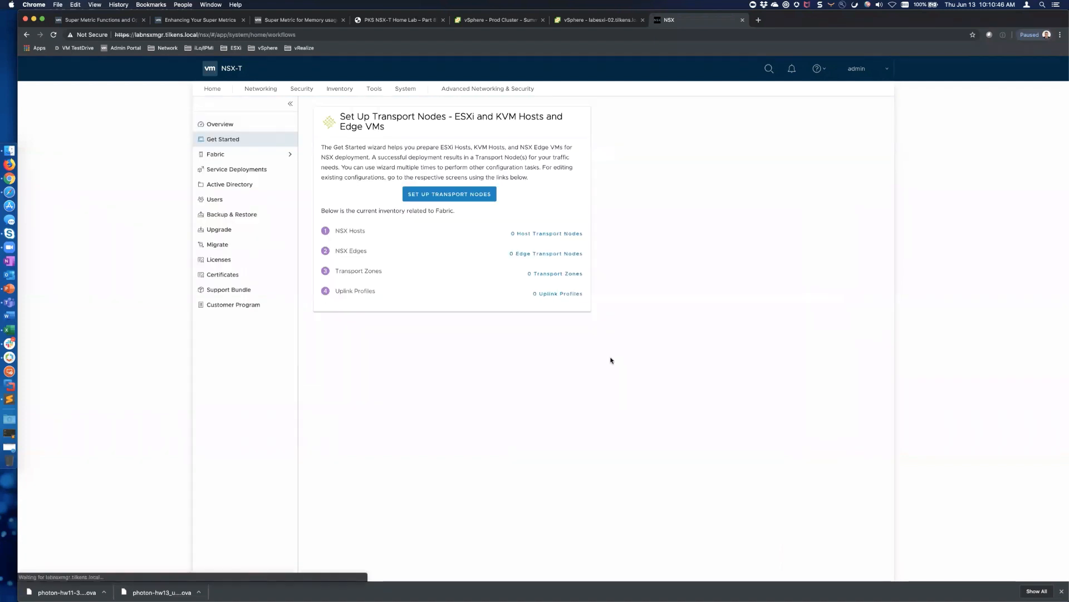
click(212, 90)
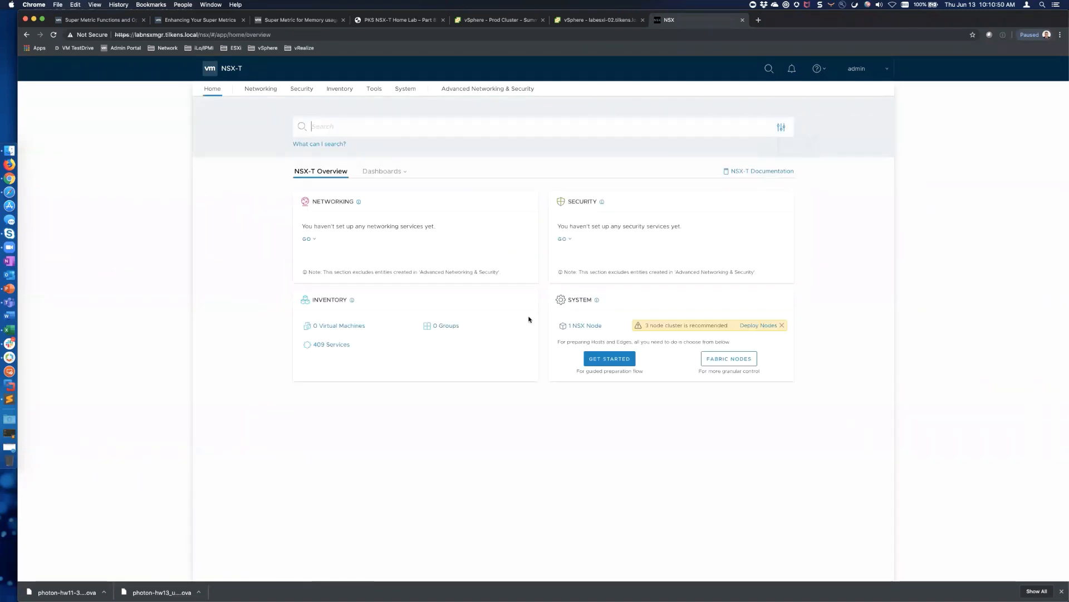
click(261, 90)
click(262, 245)
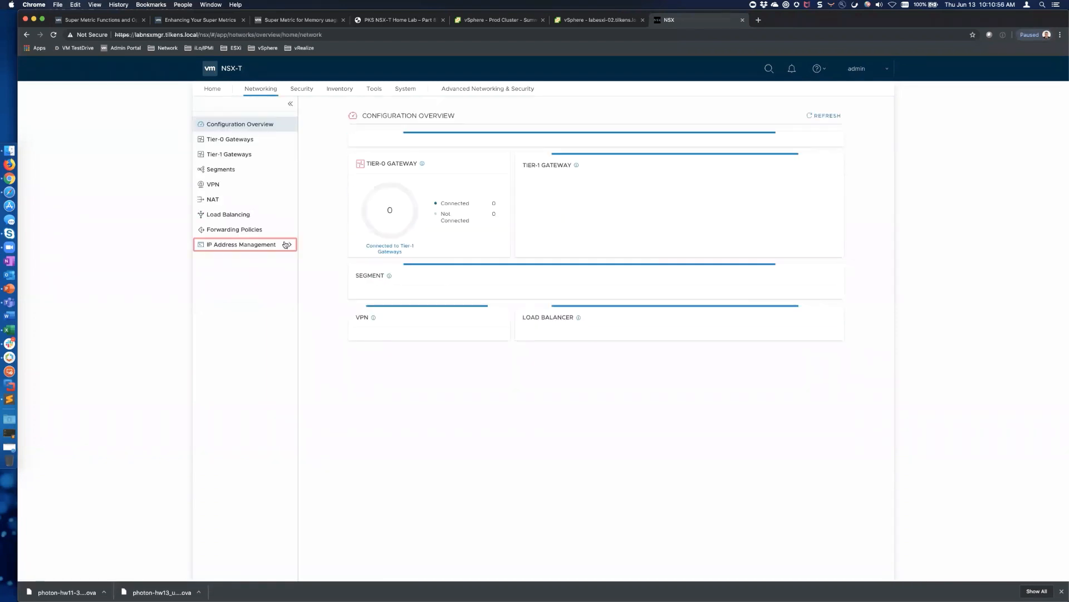
click(241, 290)
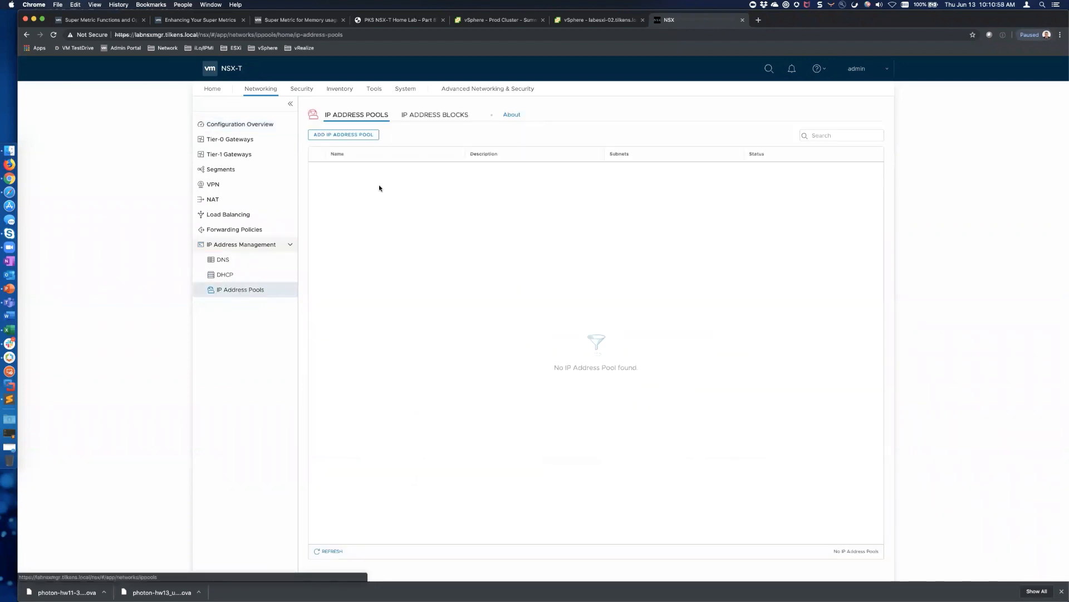
Name a new IP pool TEP-Pool and add an IP Ranges subnet 10.0.50.11-10.0.50.19
click(356, 136)
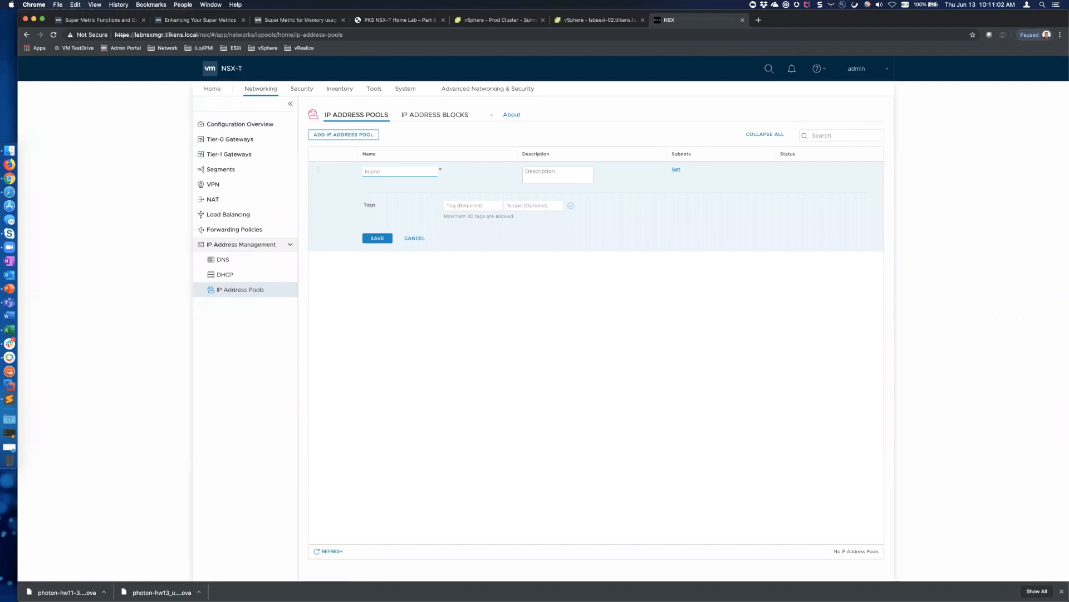
text(TEP)
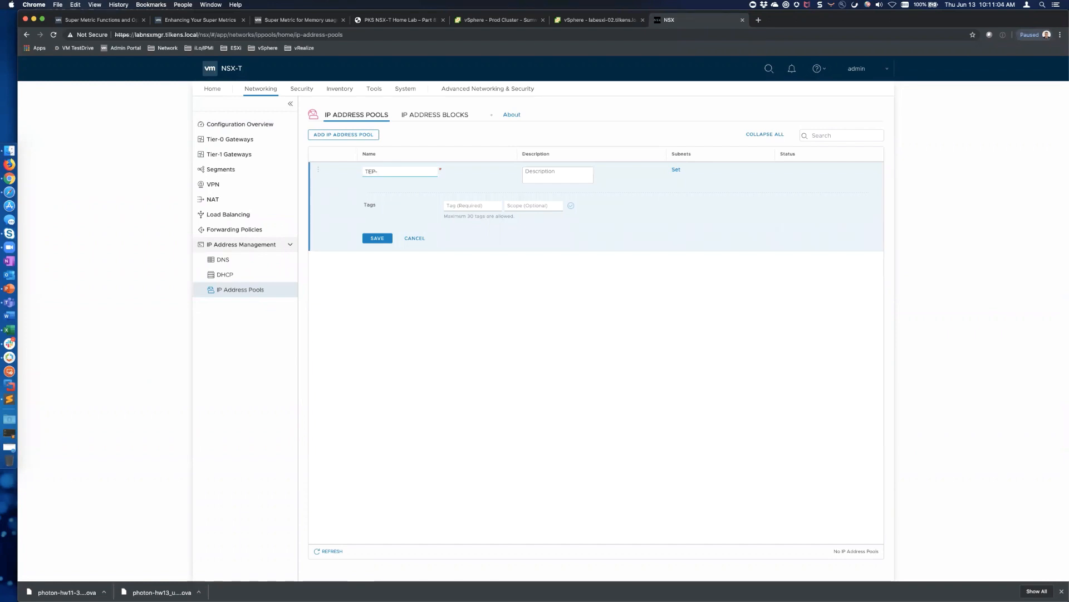
text(-Pool)
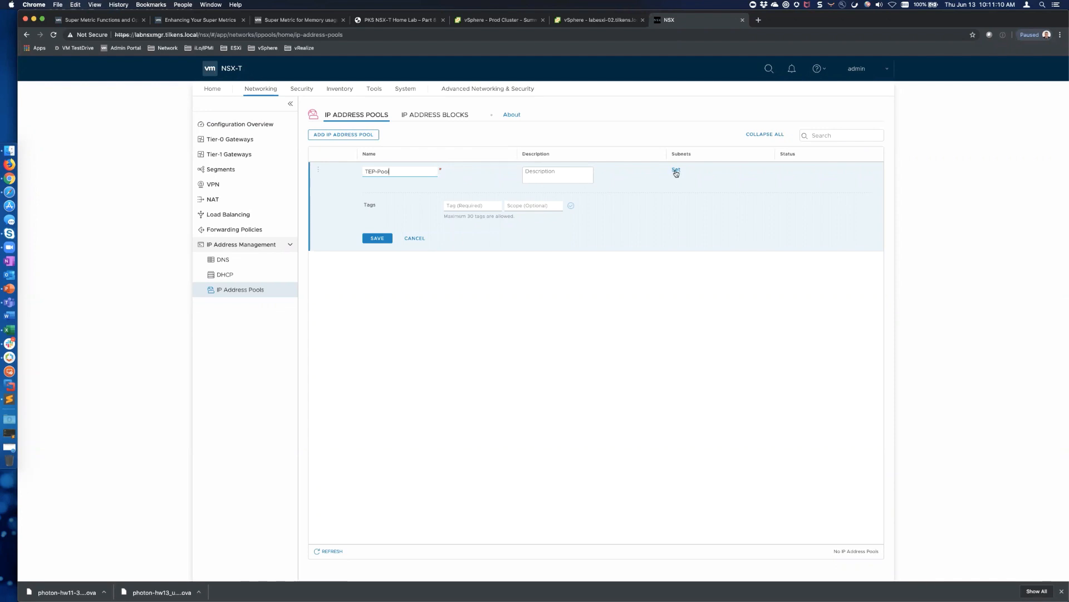
click(675, 170)
click(405, 197)
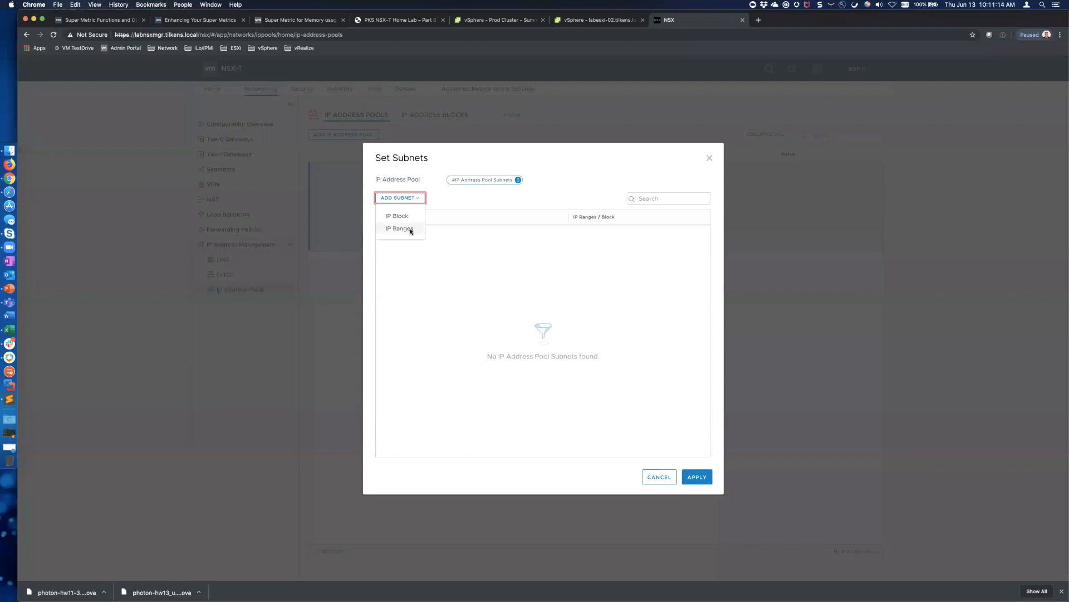
click(410, 229)
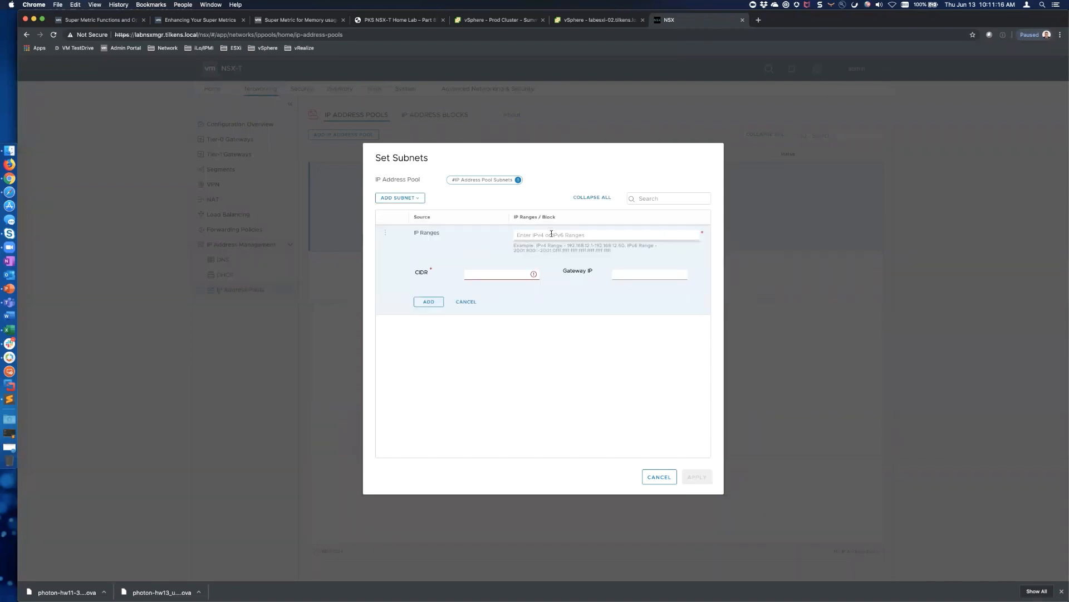
text(10.0.50.11-10)
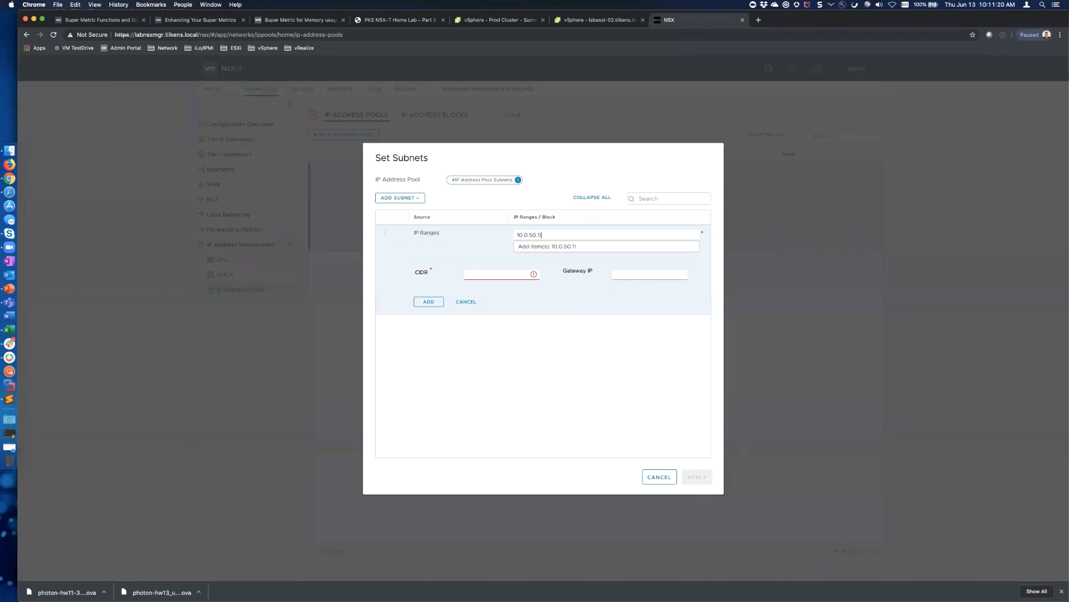
text(.0.50.19)
click(575, 248)
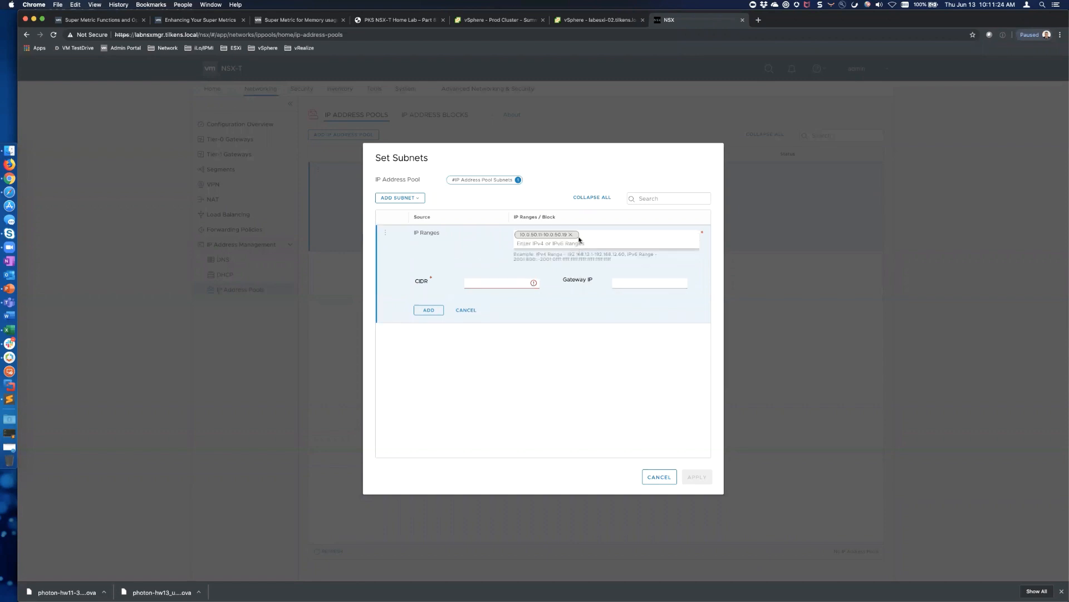
Set the subnet CIDR to 10.0.50.0/24, add and apply it, and save TEP-Pool
click(505, 288)
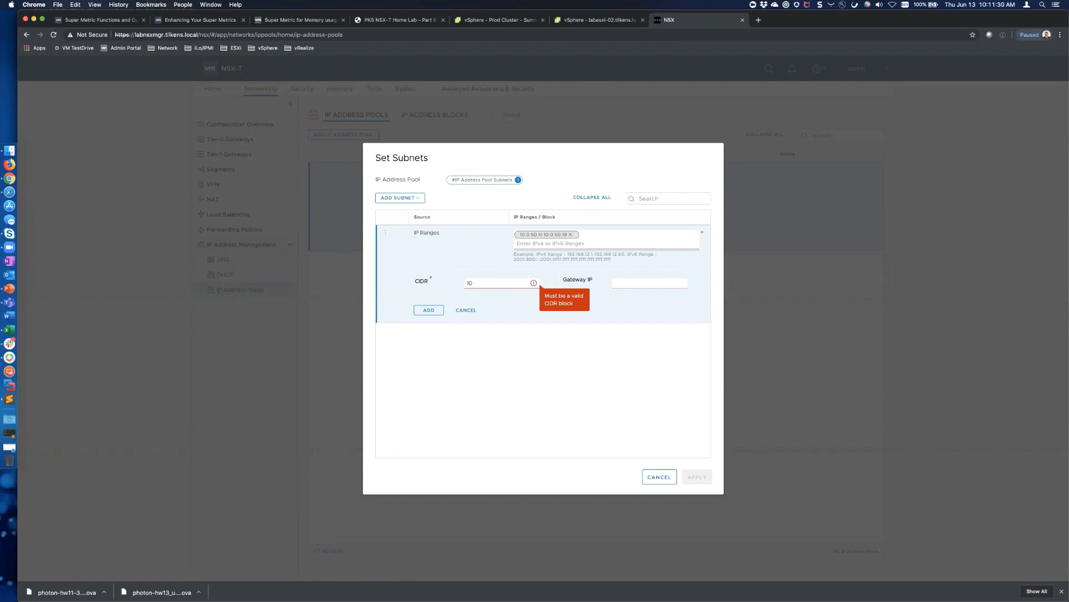
text(24)
double_click(503, 283)
key(BackSpace)
text(10.0.50.0/24)
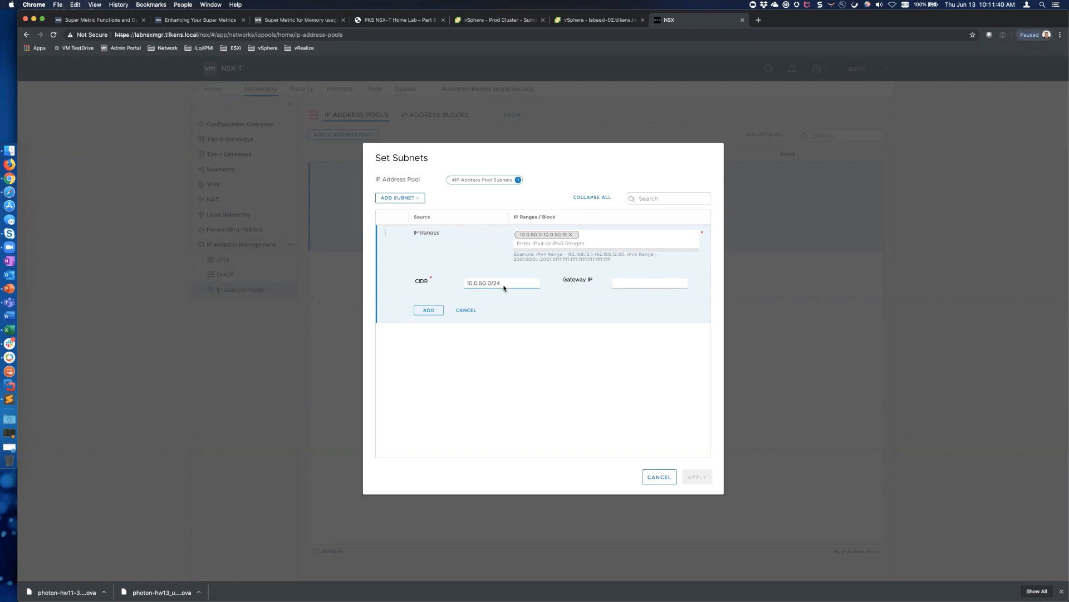
click(608, 287)
click(428, 311)
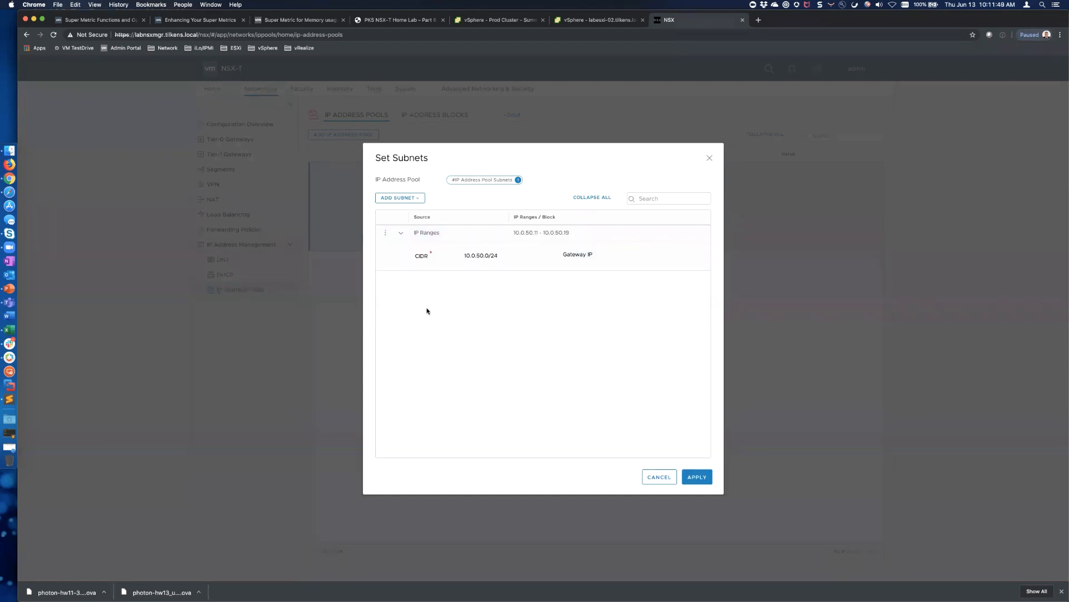
click(686, 474)
click(379, 239)
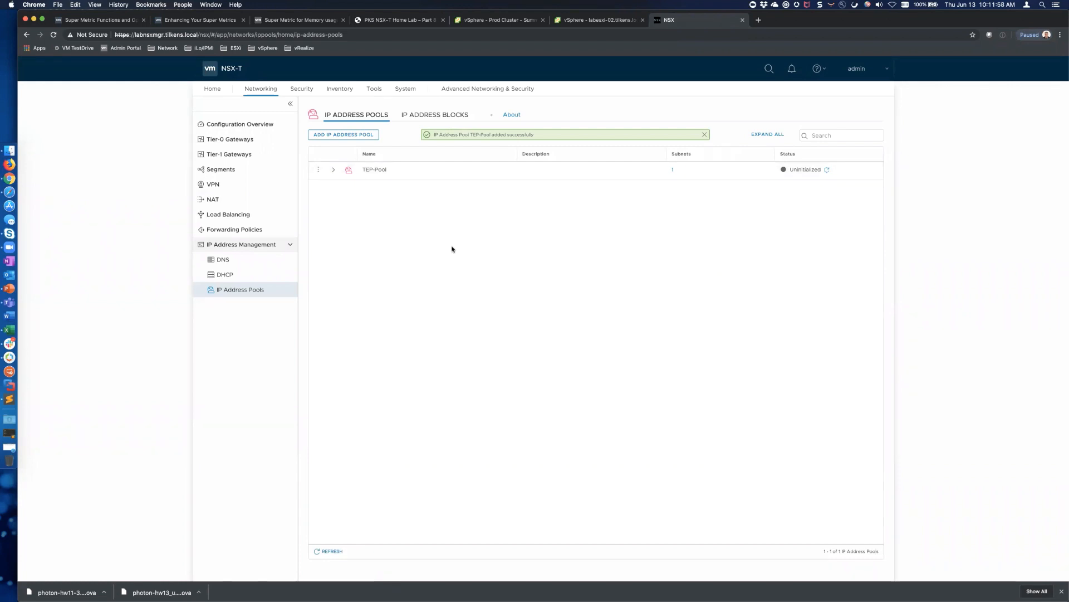
Go to System > Fabric > Compute Managers and begin adding a new compute manager
click(396, 89)
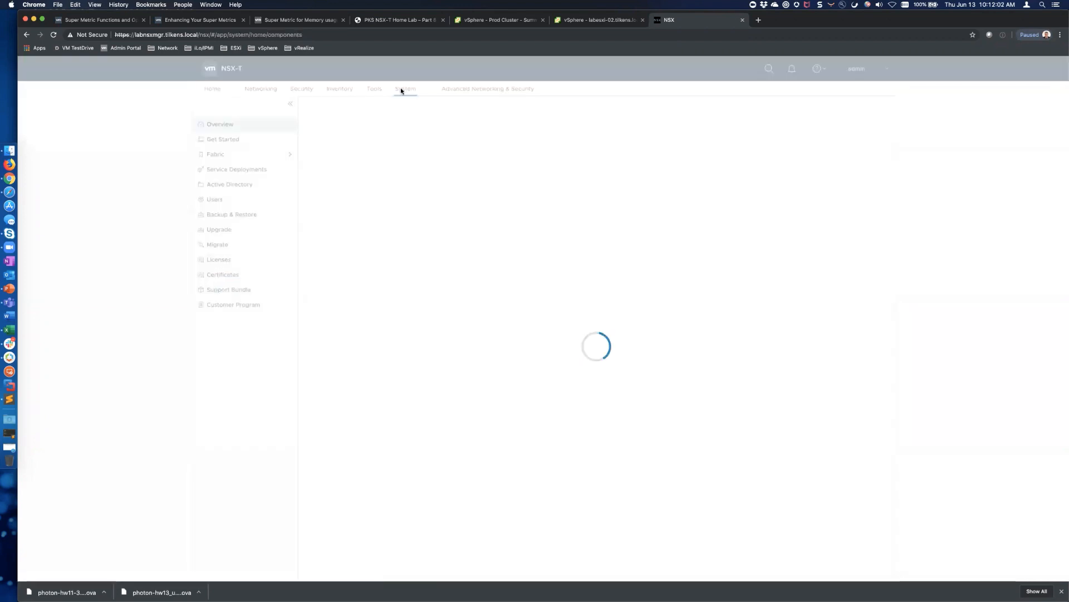
click(283, 156)
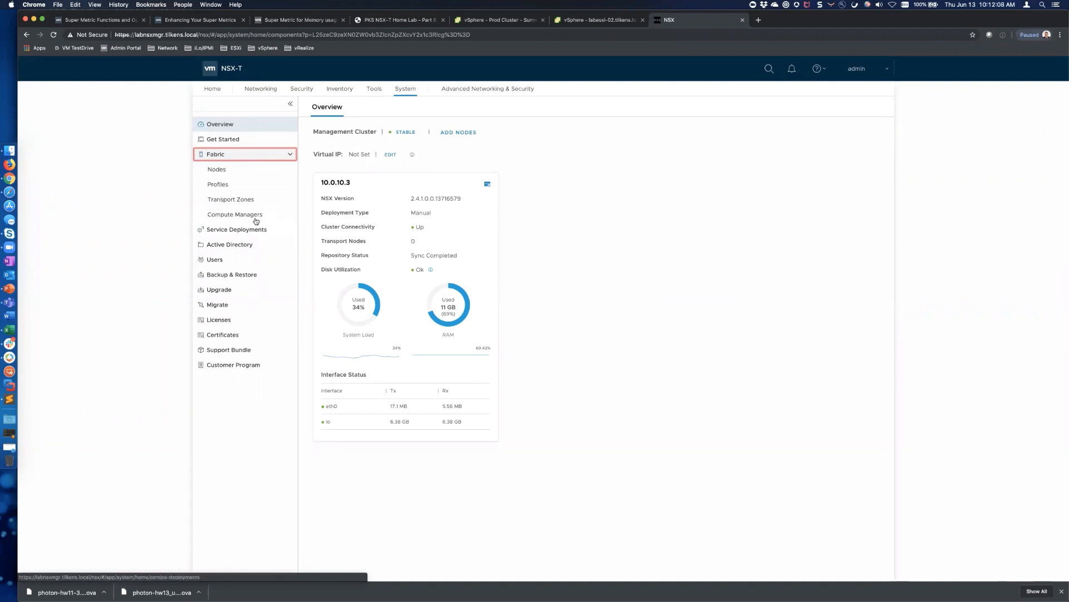
click(246, 215)
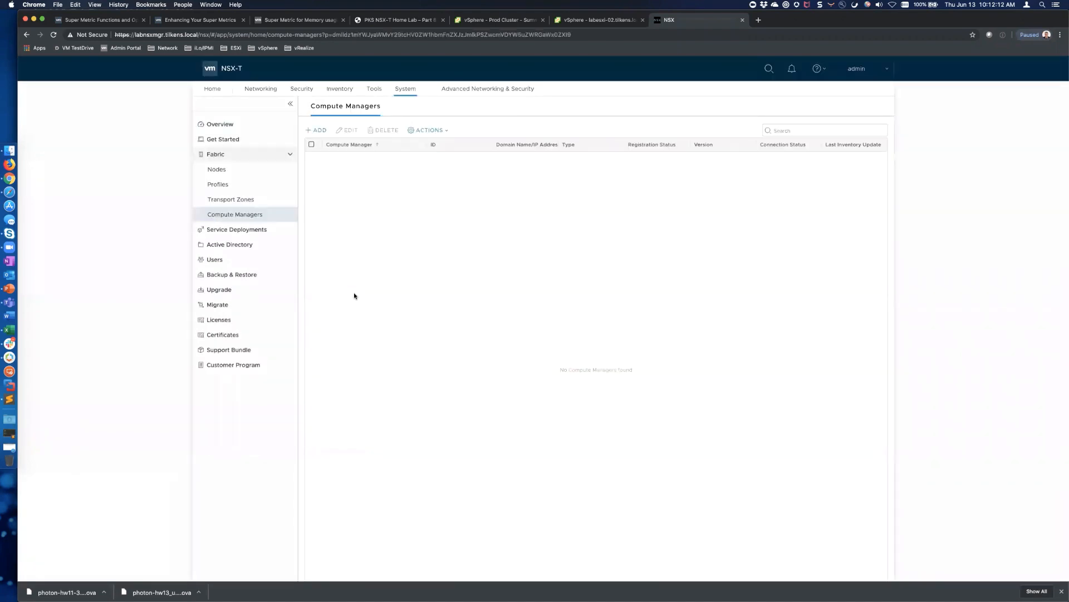
click(317, 131)
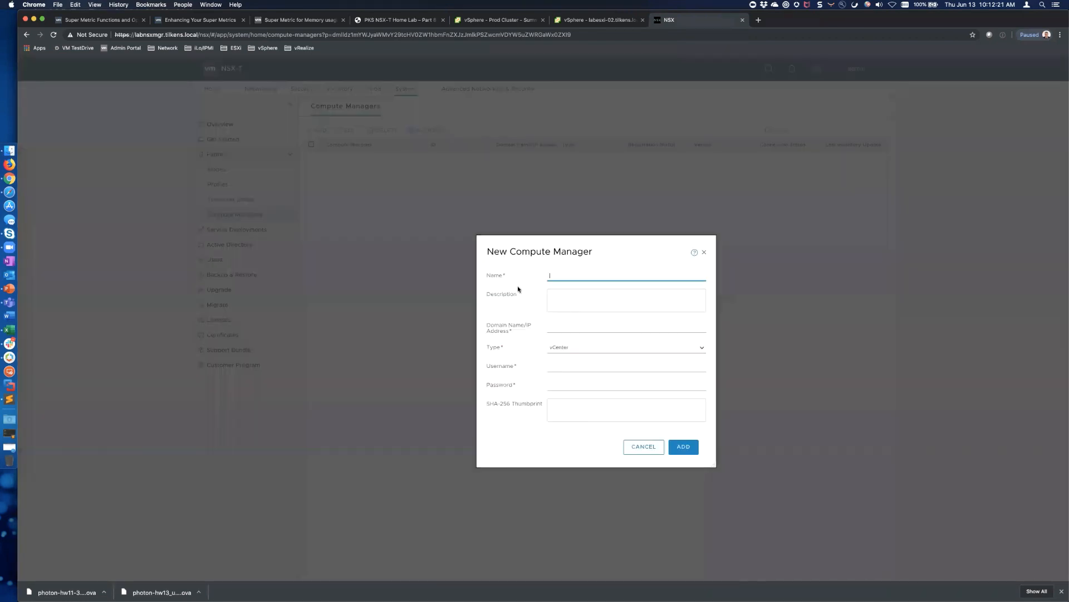
Enter compute manager name labvcsa, domain labvcsa.tilkens.local, type vCenter, and the administrator username and password
click(700, 349)
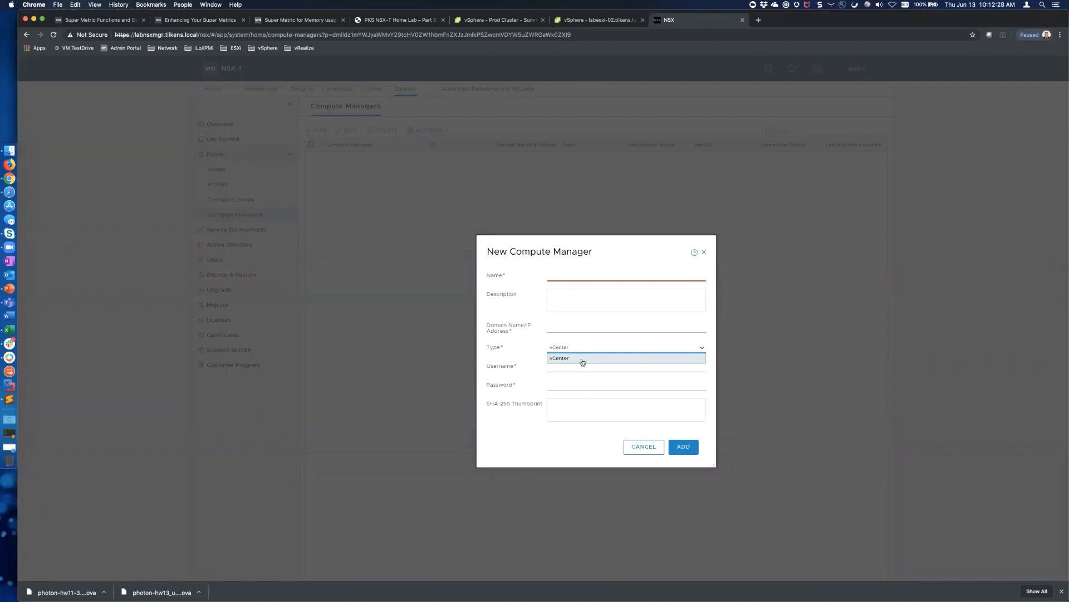
click(564, 282)
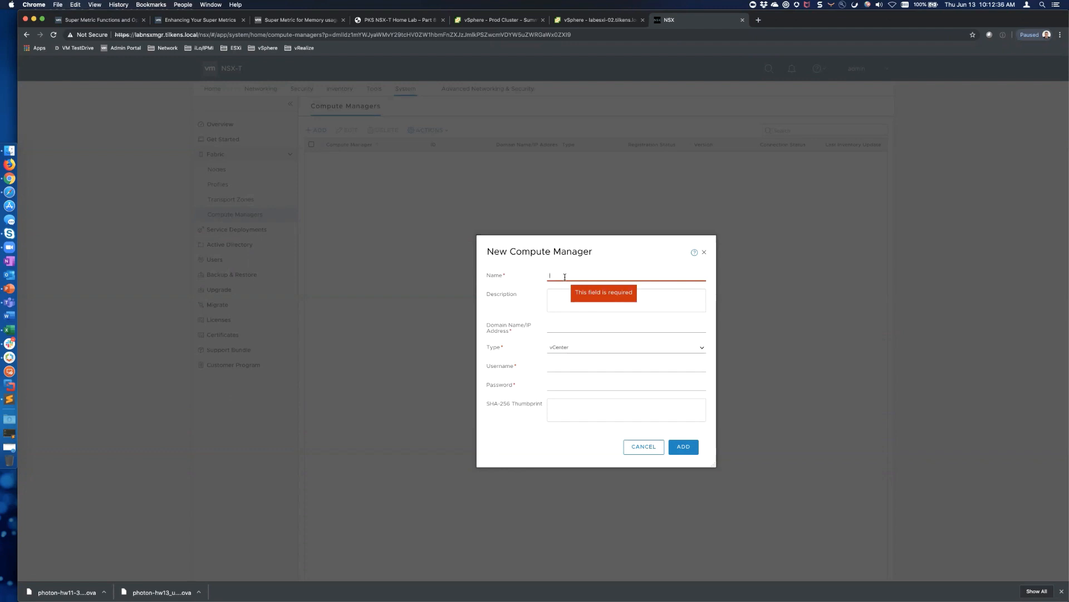
text(labvcsa)
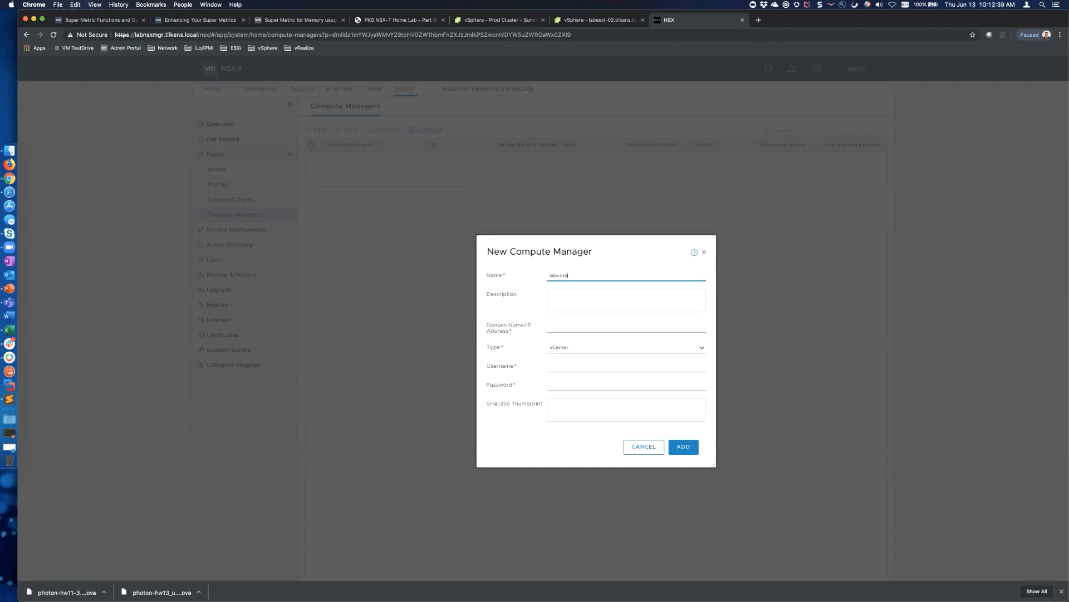
key(Tab)
key(Tab)
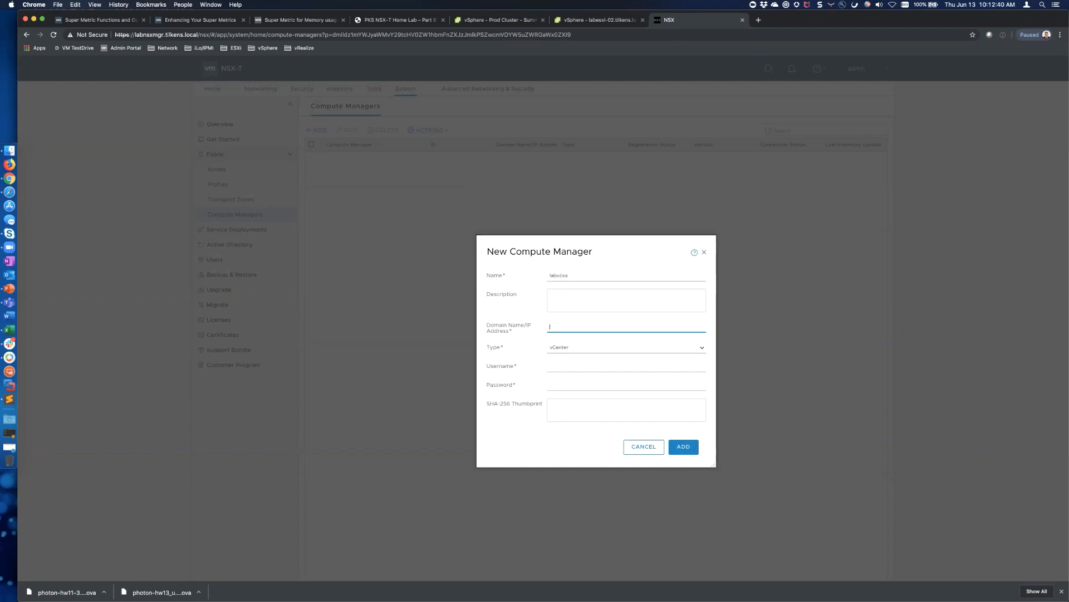
key(shift+Tab)
key(shift+Tab)
key(super+c)
key(Tab)
key(Tab)
key(super+v)
text(.tilkens.local)
key(Tab)
text(adm)
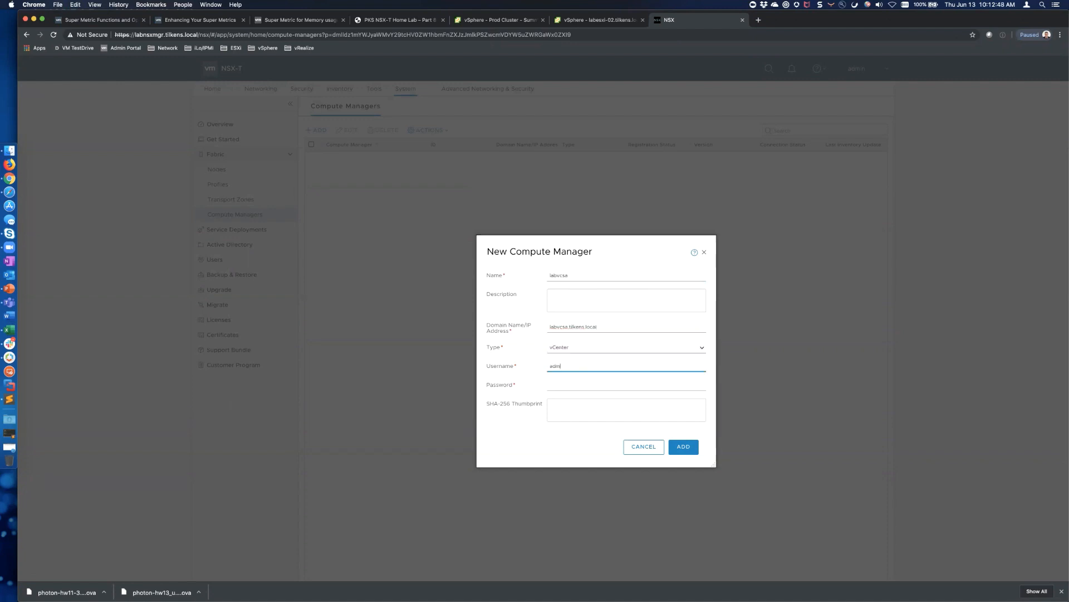
text(inistrator@vsphere.local)
key(Tab)
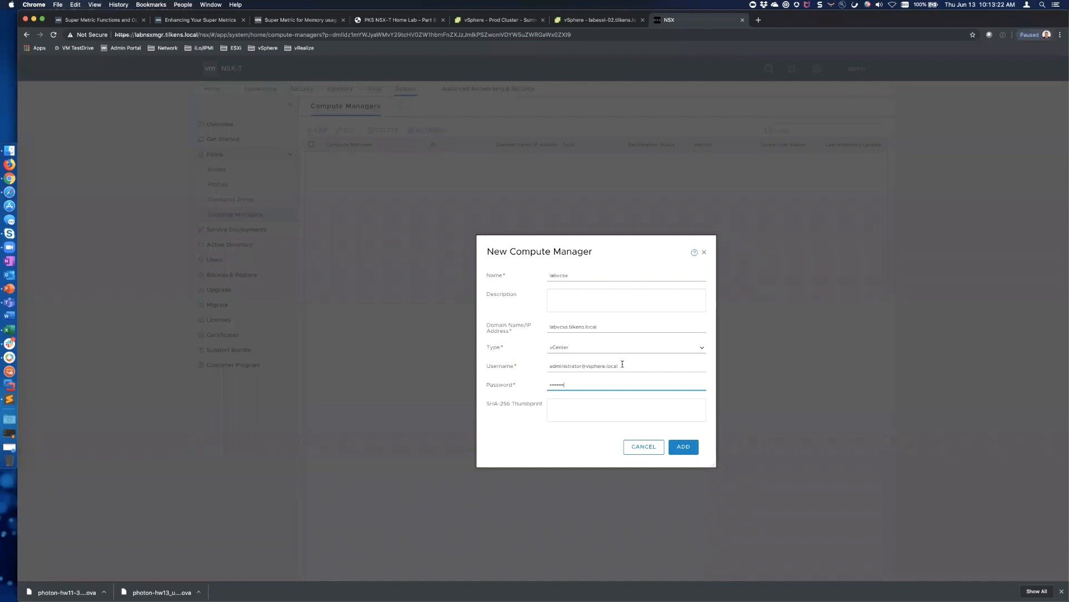
Add labvcsa as a compute manager, accepting the server's certificate thumbprint
click(684, 446)
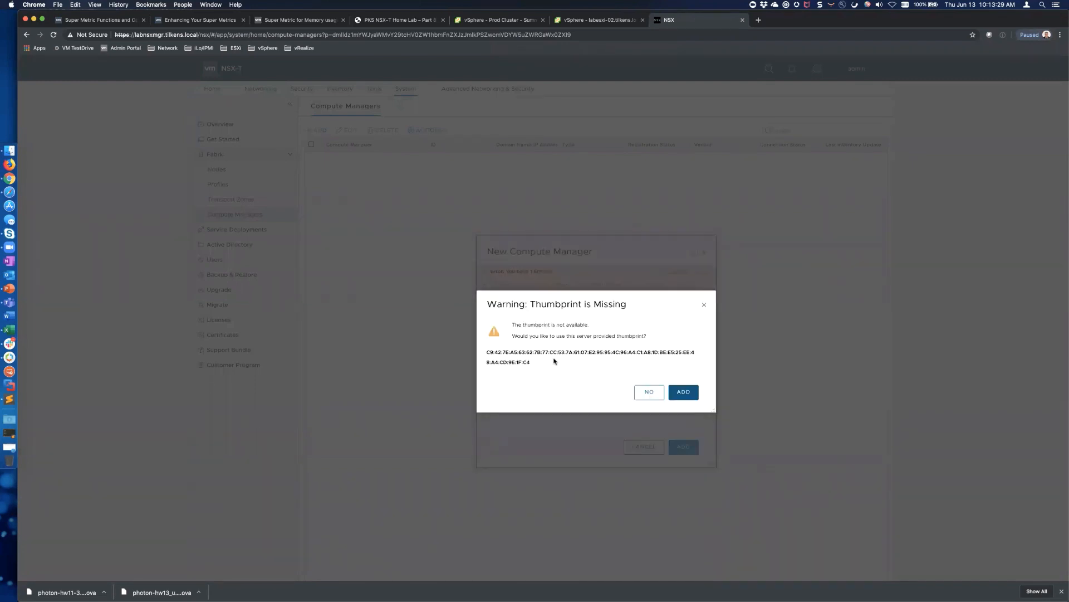
click(685, 393)
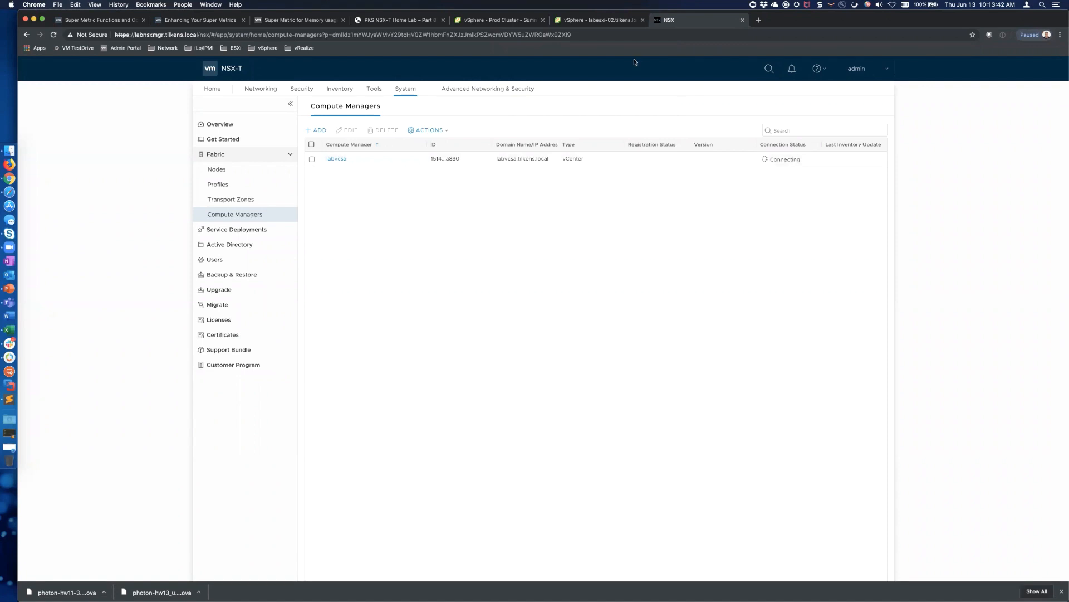
click(631, 23)
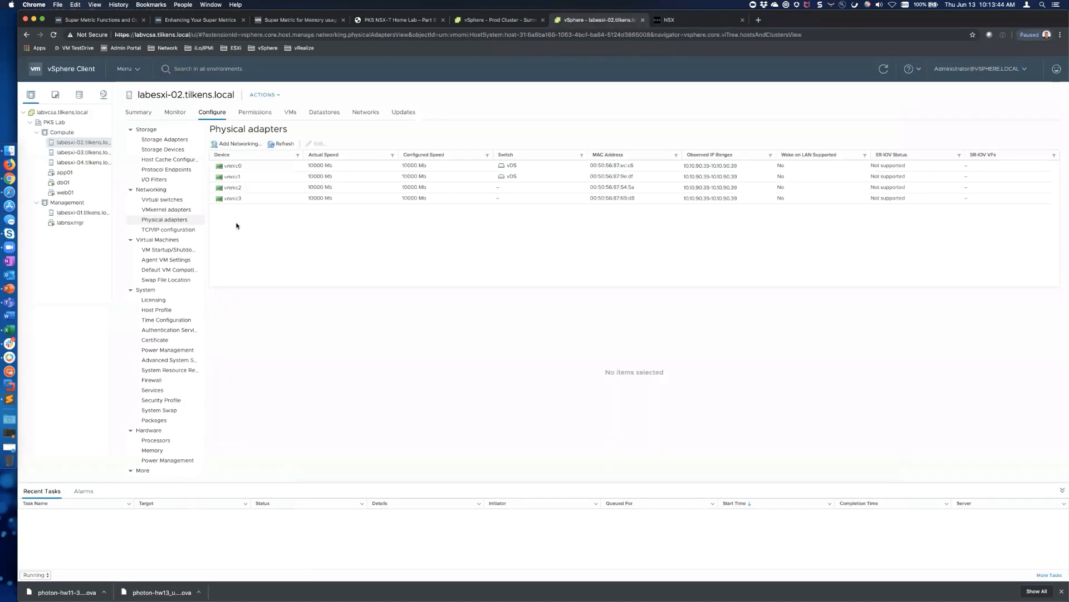
Return to the NSX-T Compute Managers list, where labvcsa is still connecting
click(706, 21)
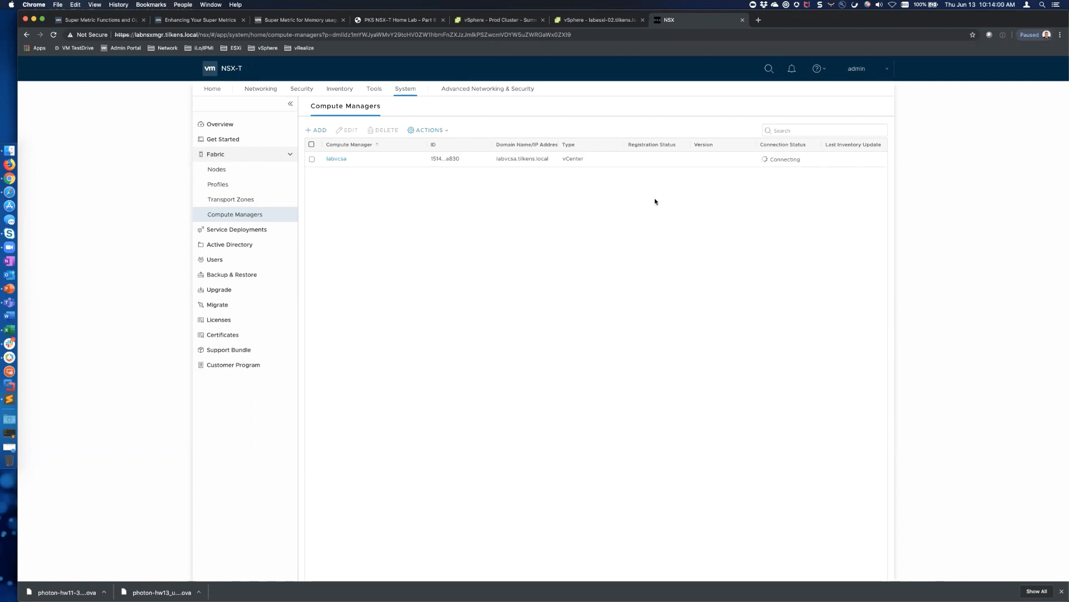
Refresh the compute managers and open labvcsa's Not Registered errors
scroll(548, 319, down, 1)
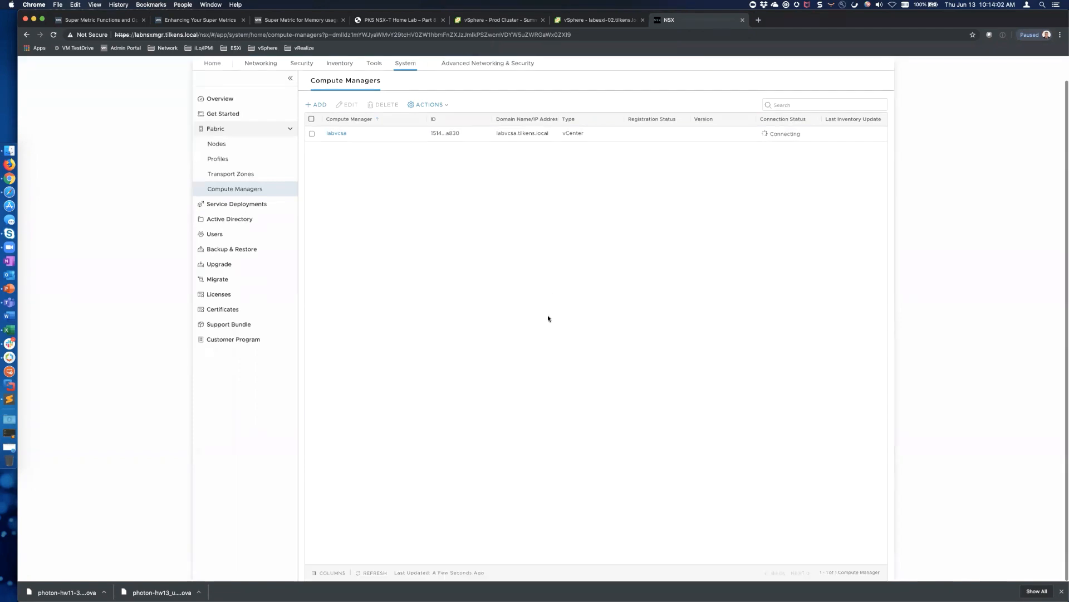
click(377, 573)
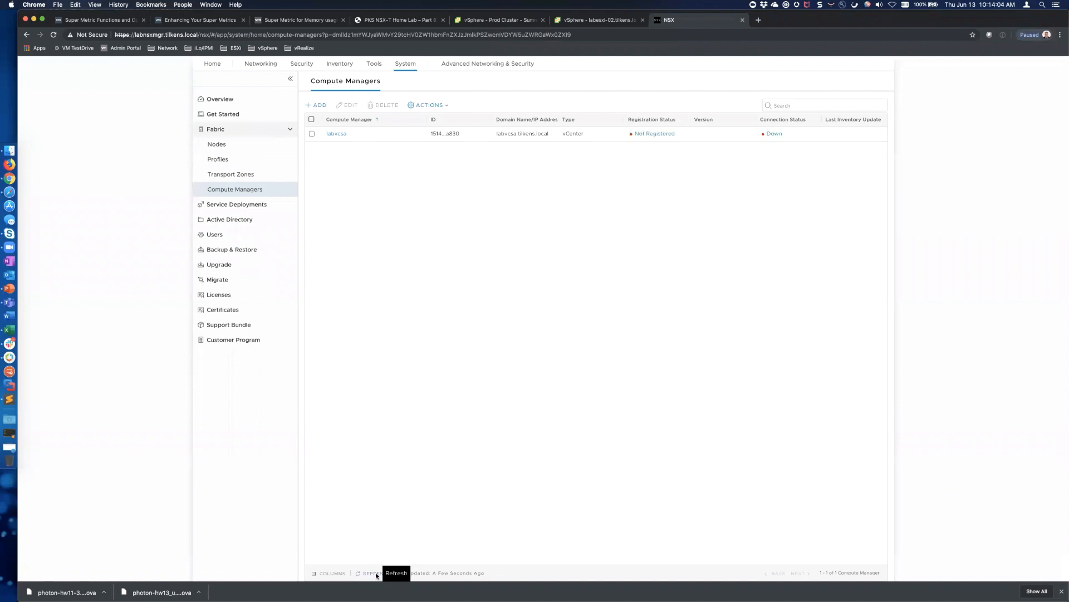
click(655, 134)
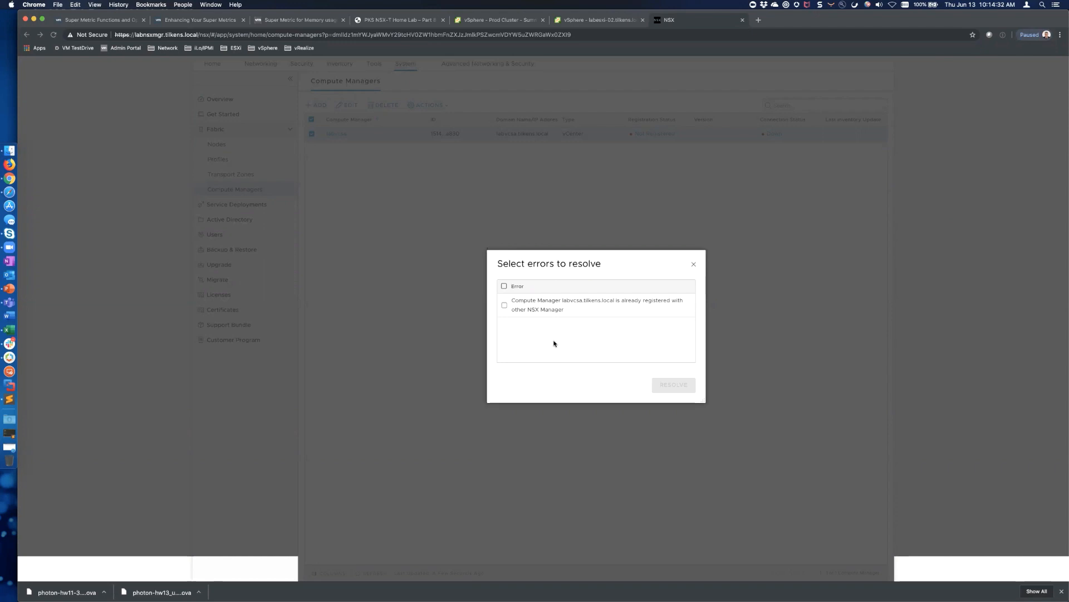
Resolve labvcsa's already-registered error using the vCenter administrator username and password
click(504, 306)
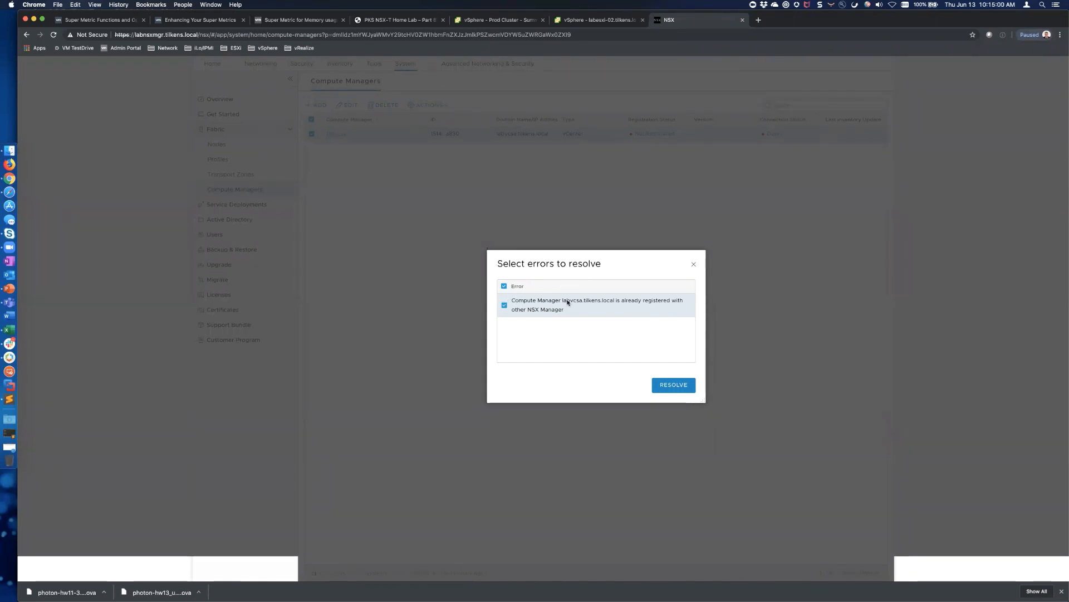
click(674, 385)
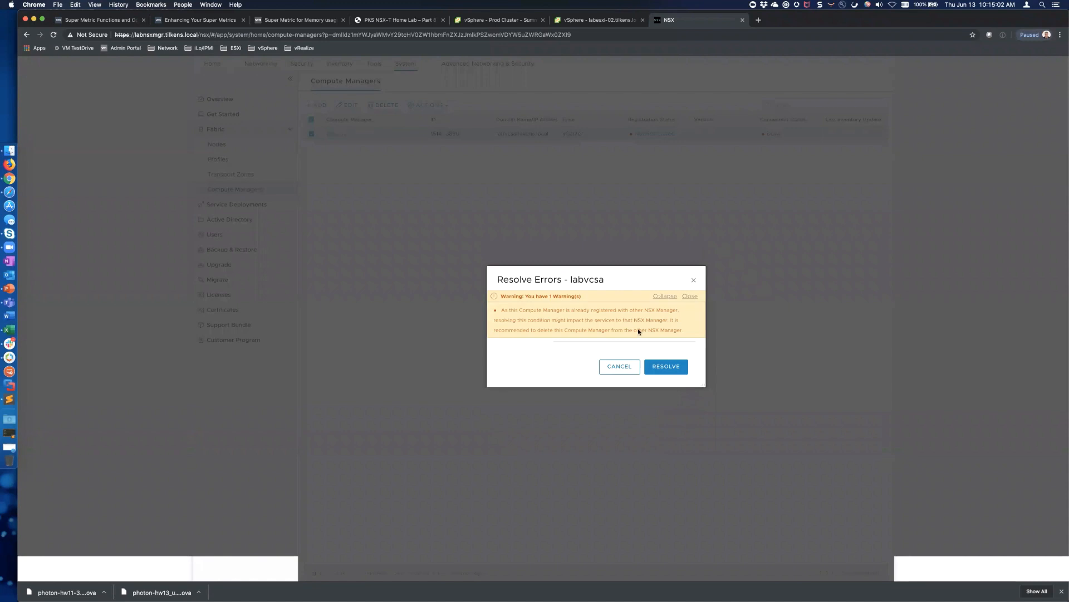
click(690, 296)
click(584, 318)
text(a)
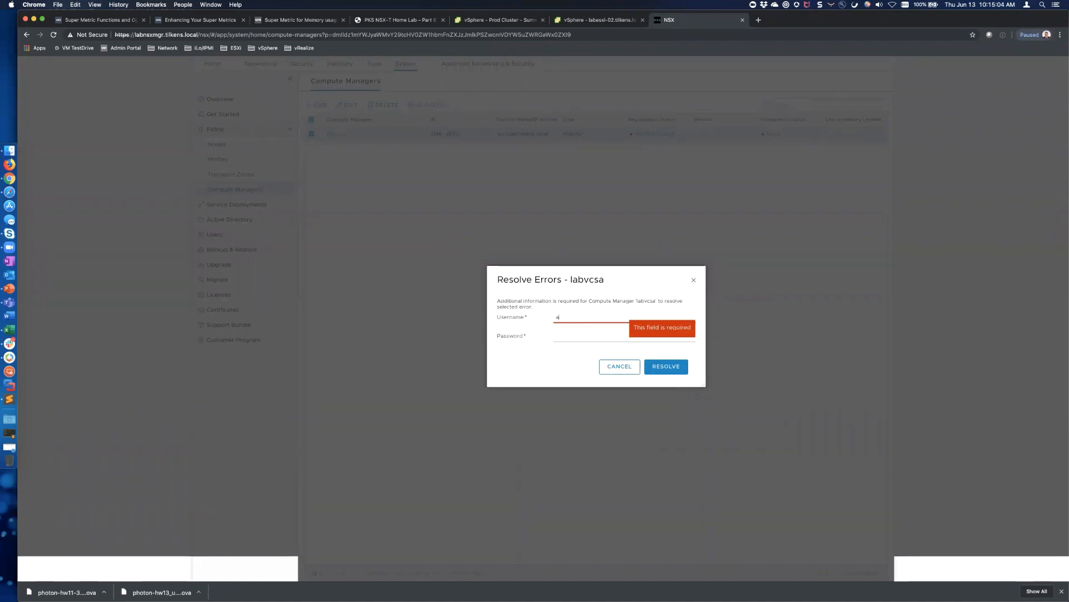
text(dministrator@vspher)
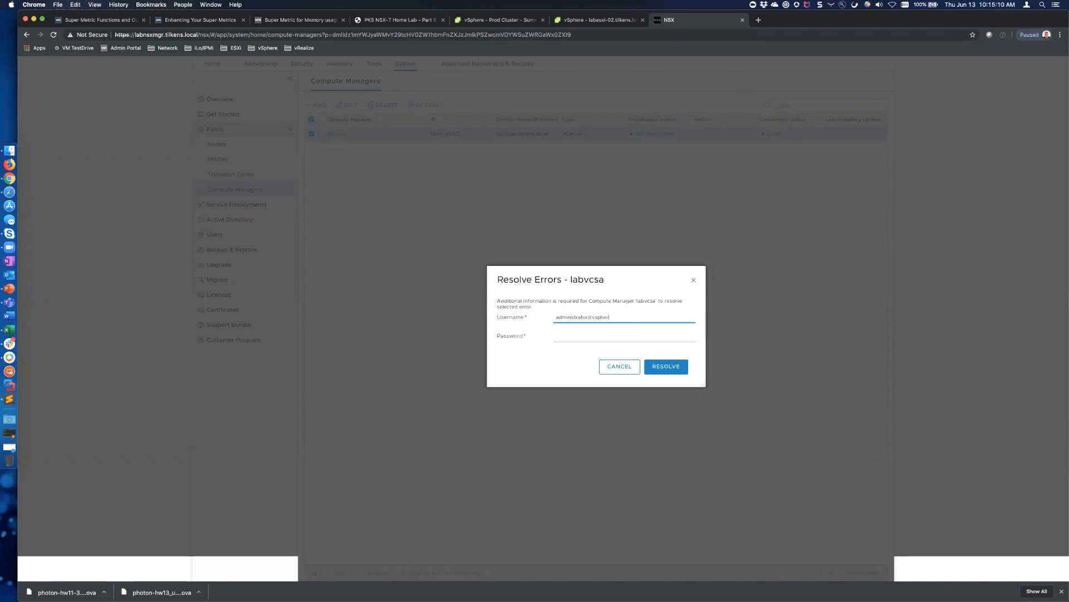
text(e.local)
key(Tab)
text(•)
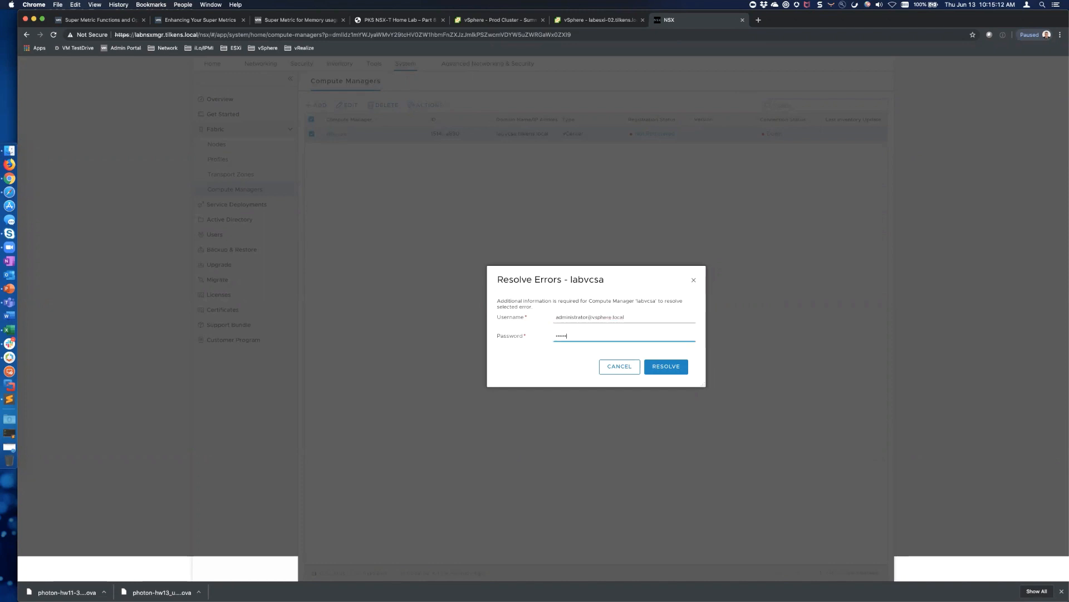
text(•)
click(663, 366)
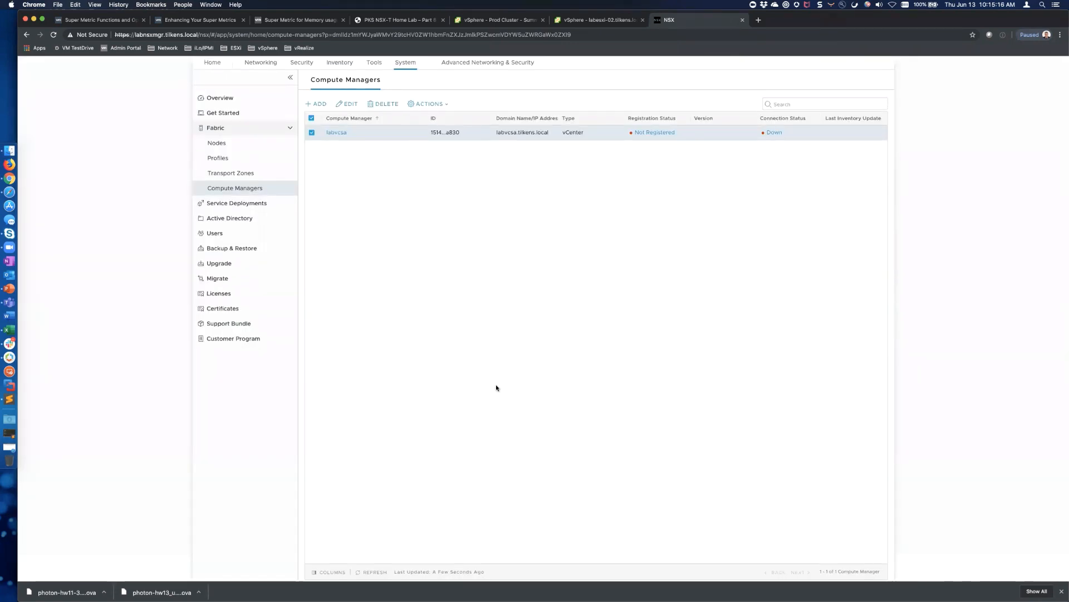
Refresh until labvcsa shows Registered and Up, then go to Fabric > Nodes
click(375, 574)
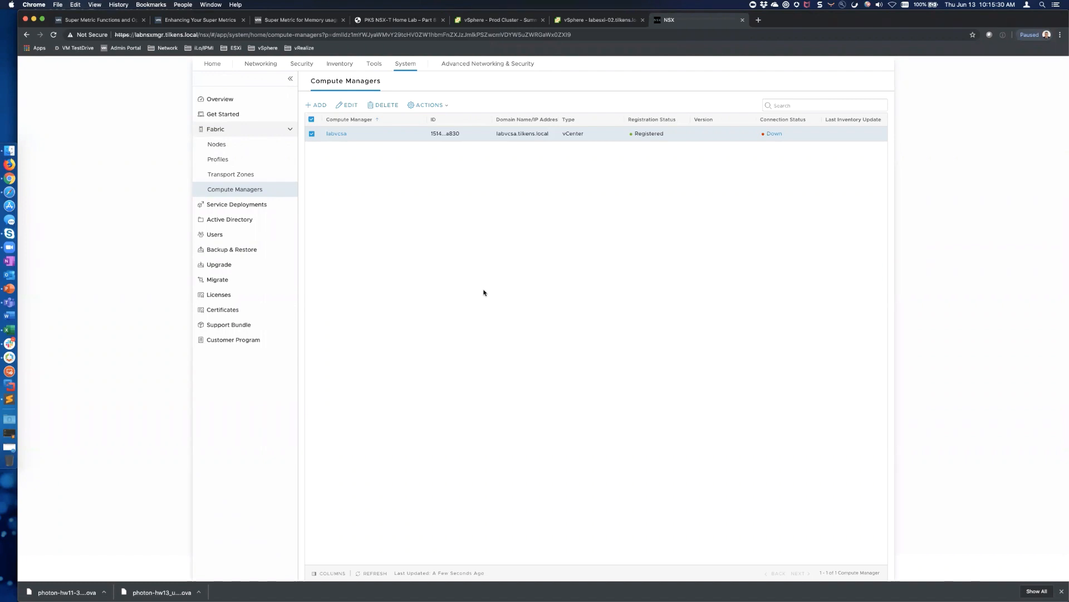
click(378, 573)
click(226, 147)
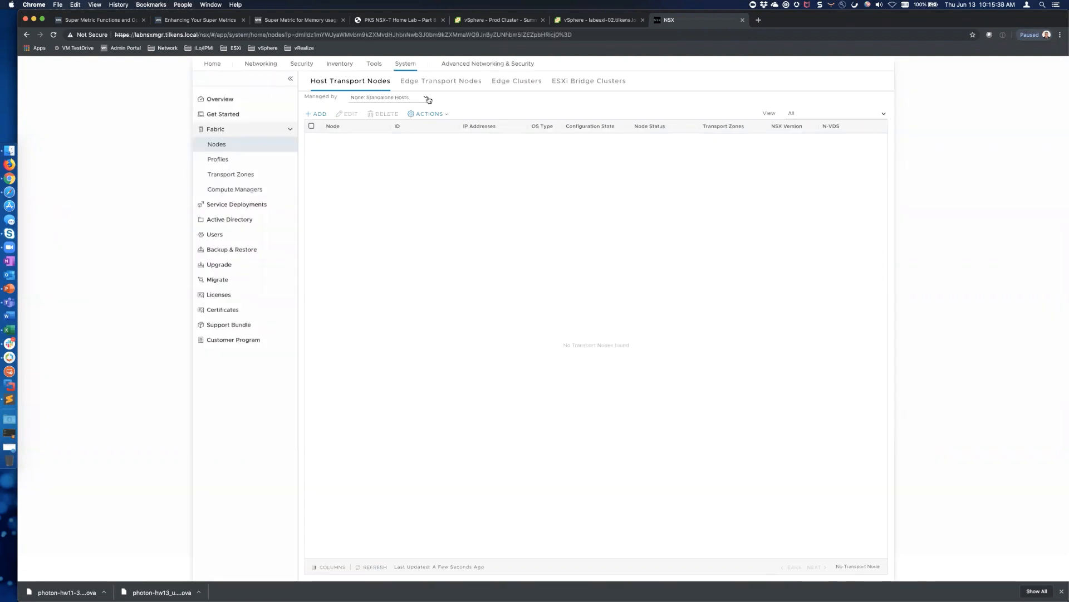
Filter host transport nodes by labvcsa and expand the Management and Compute clusters
click(428, 99)
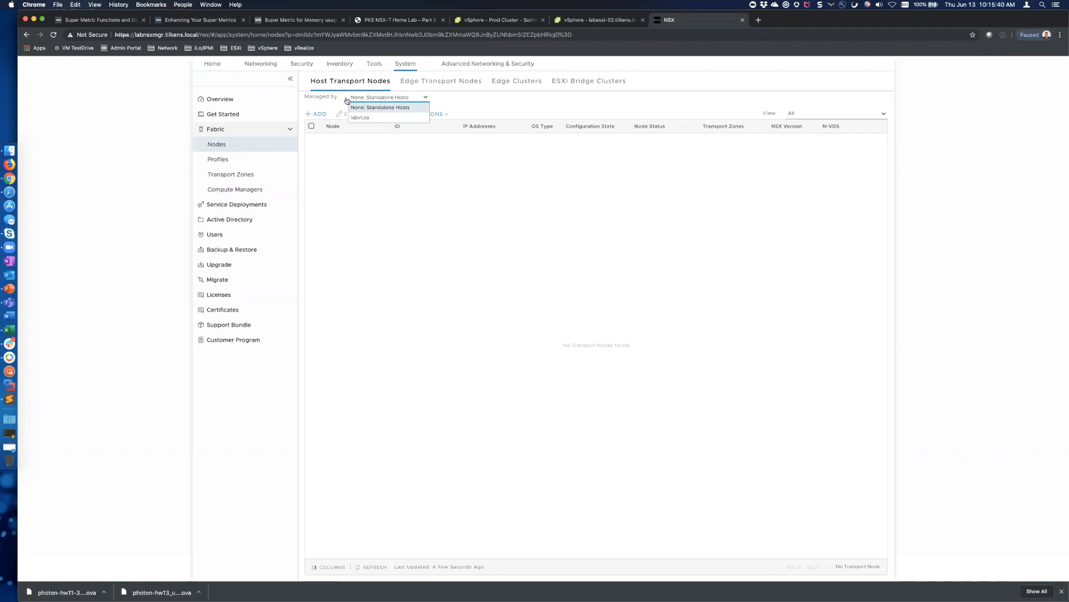
click(367, 119)
click(331, 141)
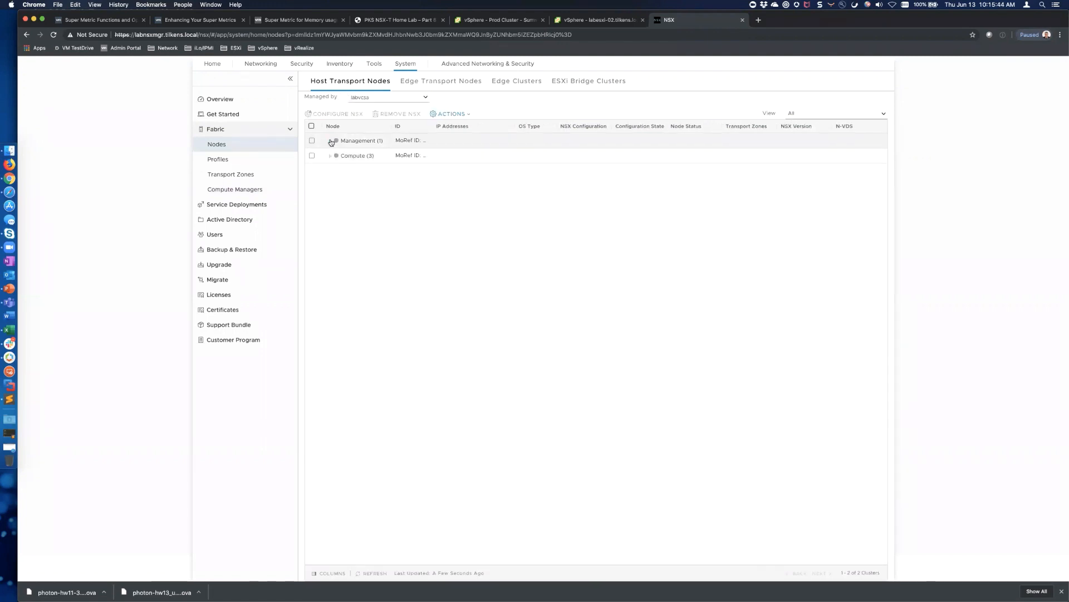
click(332, 142)
click(330, 171)
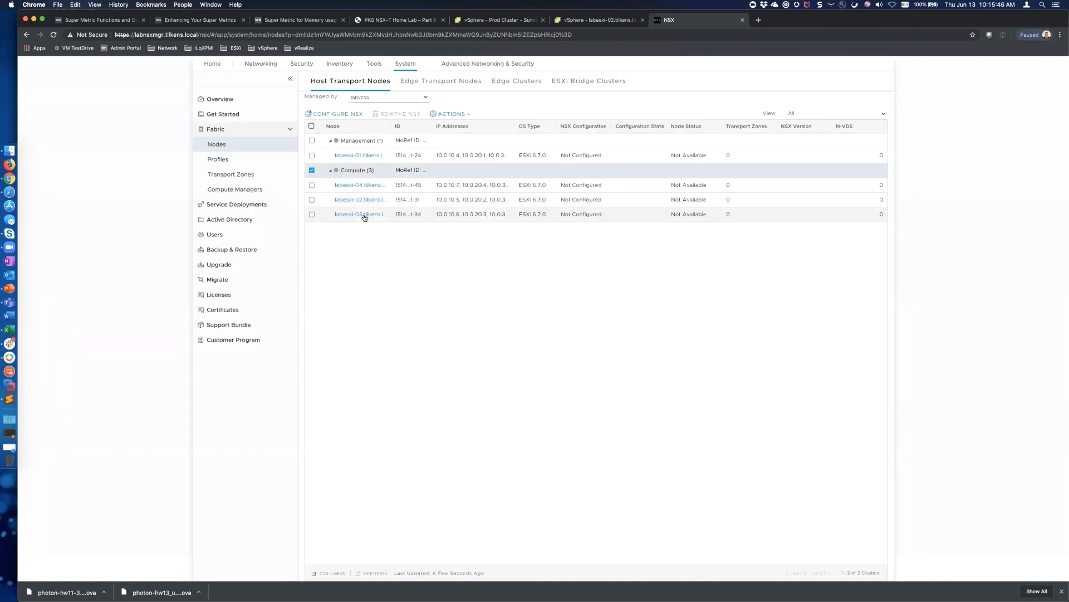
click(239, 175)
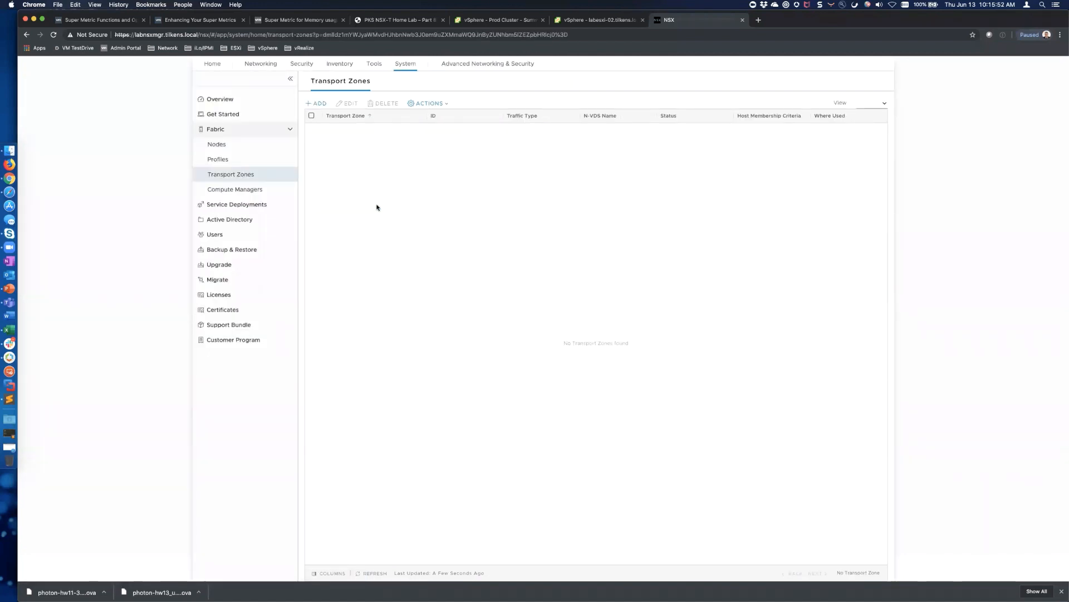
Start a new transport zone named tz-overlay with N-VDS nvds and open its help documentation
click(315, 104)
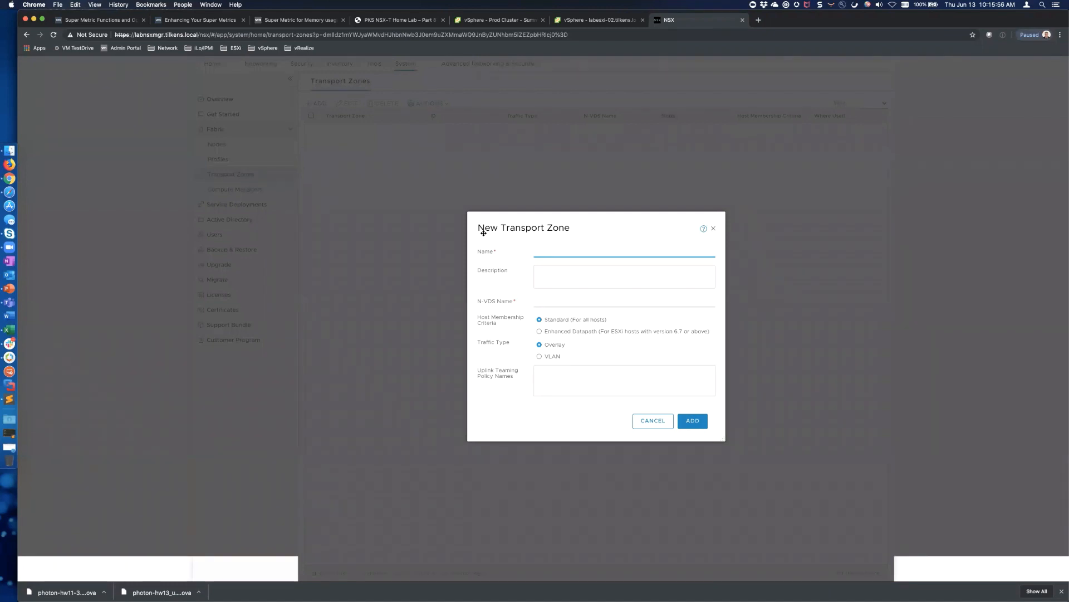
text(tz-ove)
key(Tab)
key(Tab)
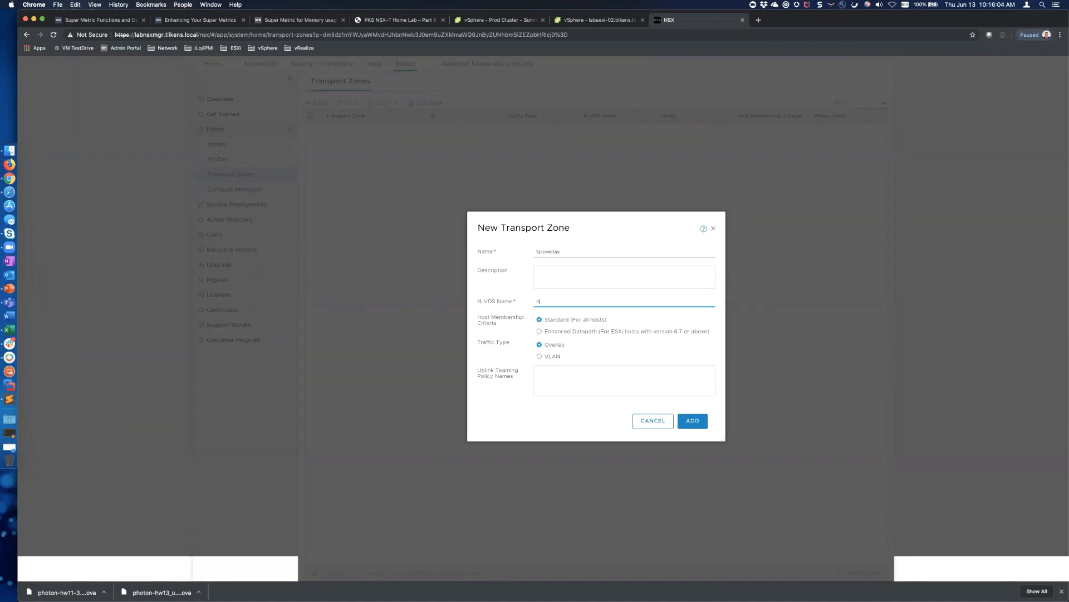
text(nvds)
click(703, 229)
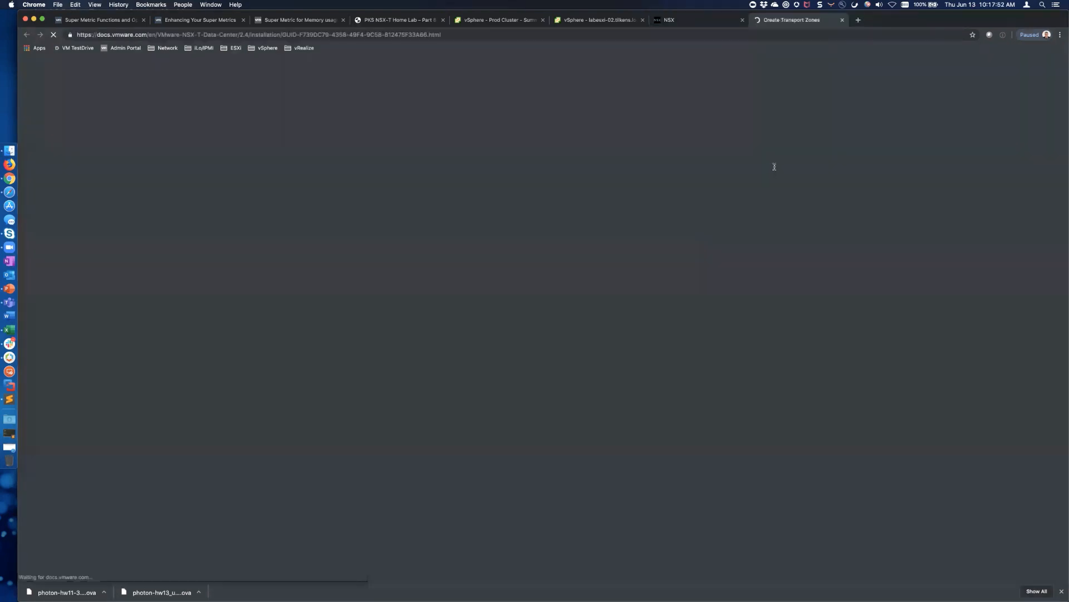
Read through the Create Transport Zones documentation and close the docs tab
scroll(730, 233, down, 5)
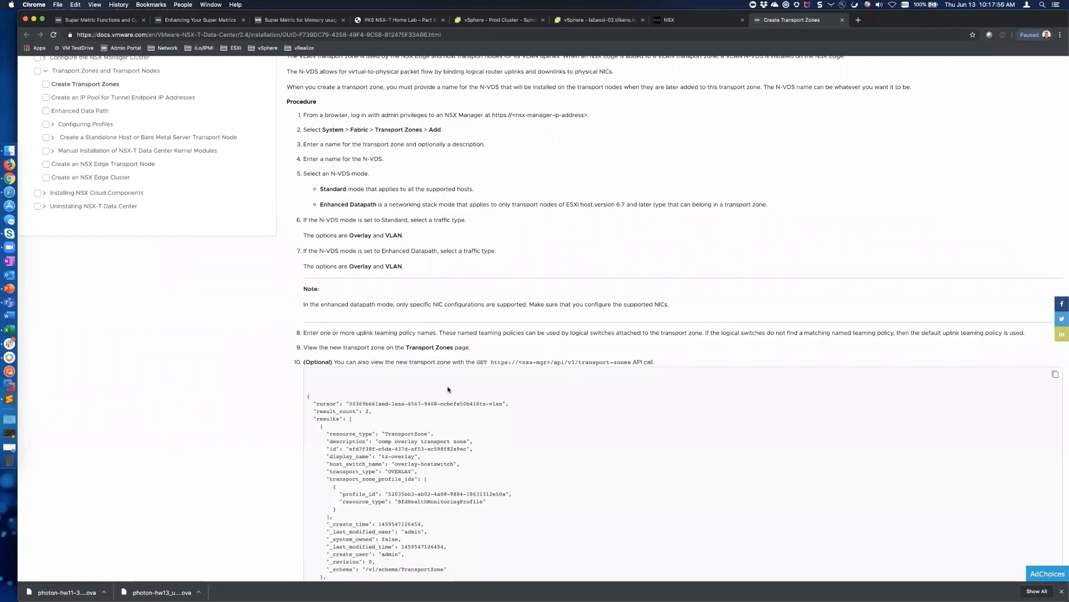
click(842, 20)
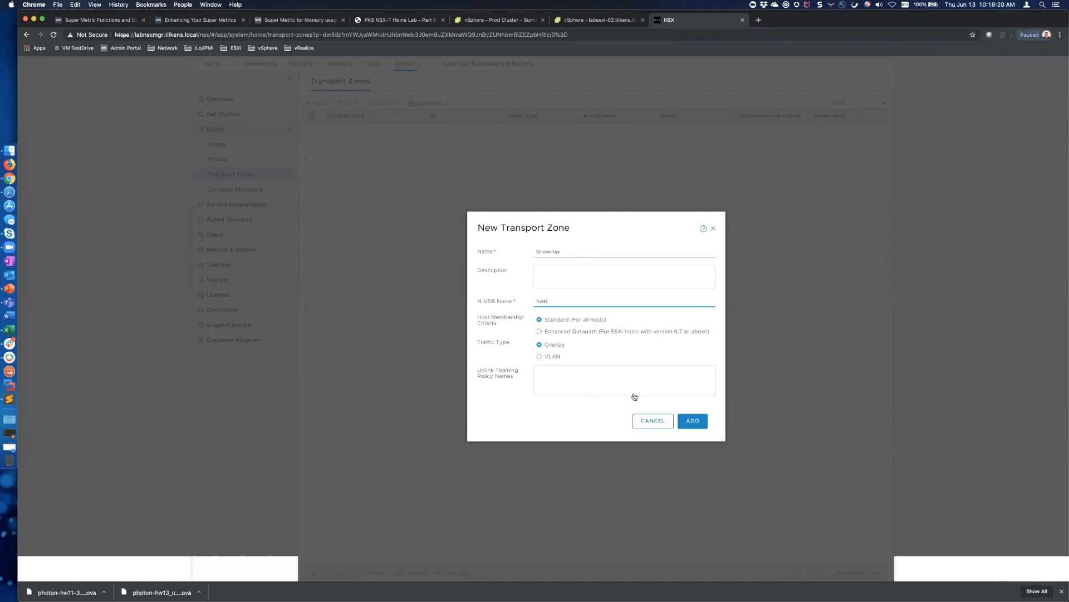
Save transport zone tz-overlay and start another new transport zone
click(692, 421)
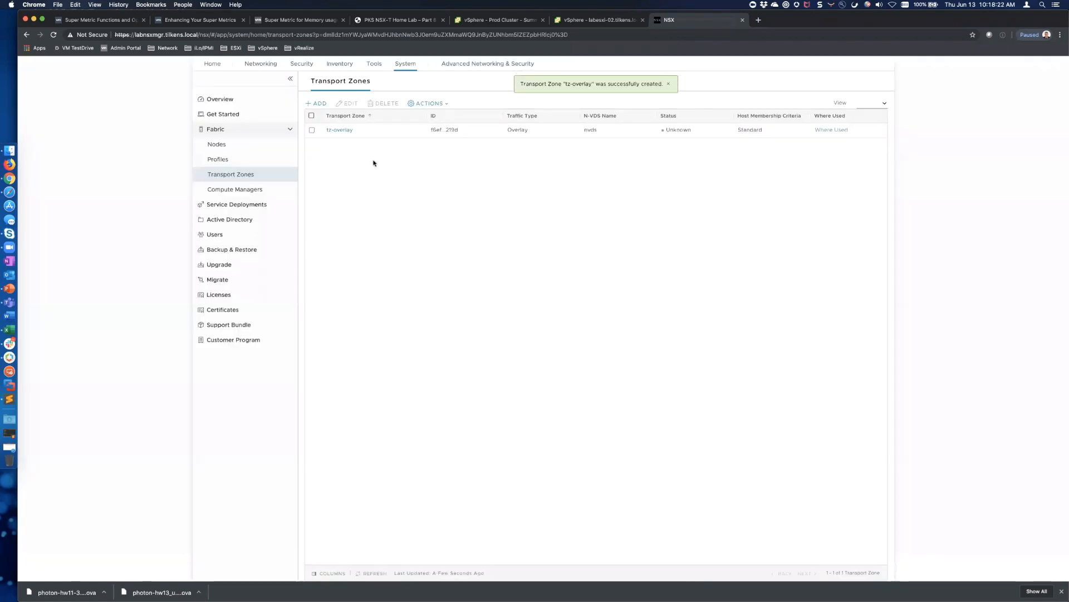
click(317, 104)
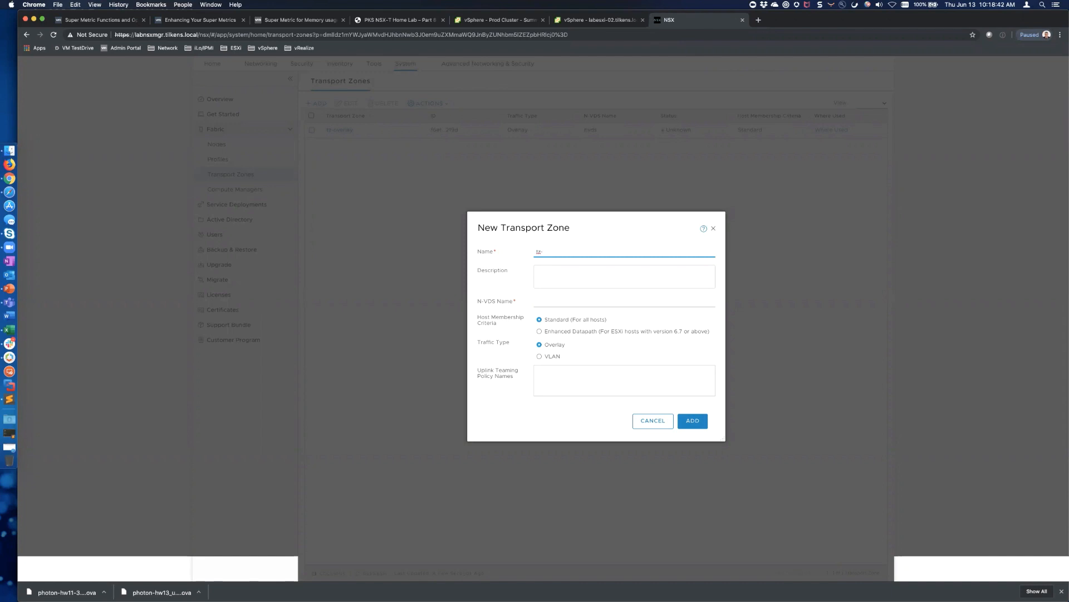
Create VLAN transport zone tz-vlan-uplink1 on N-VDS nvds-uplink1
text(an-uplink1)
click(568, 304)
text(nv)
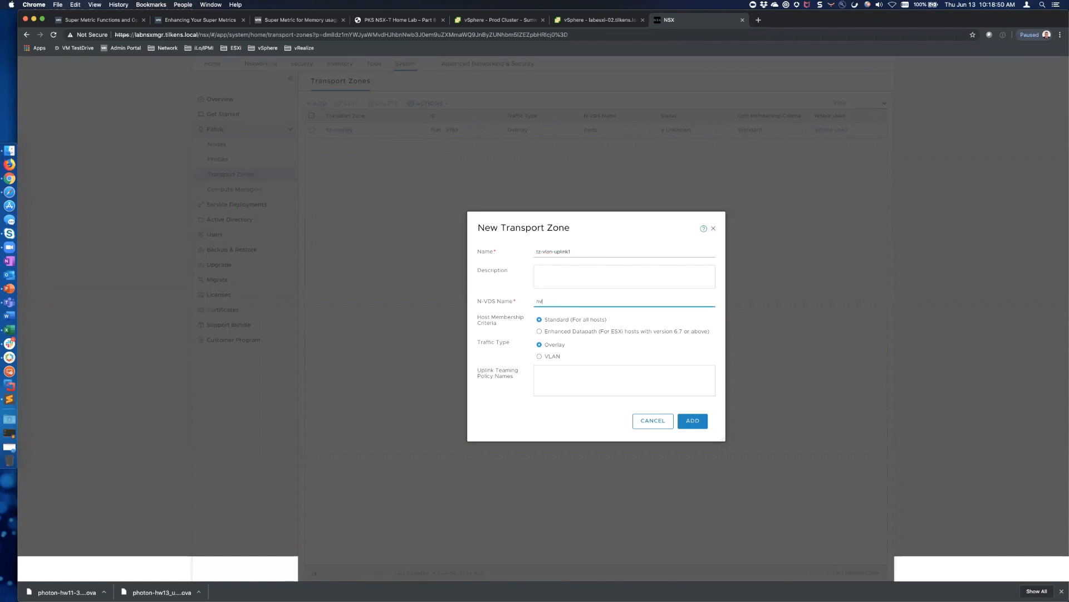
text(ds-uplink1)
drag(571, 252, 533, 254)
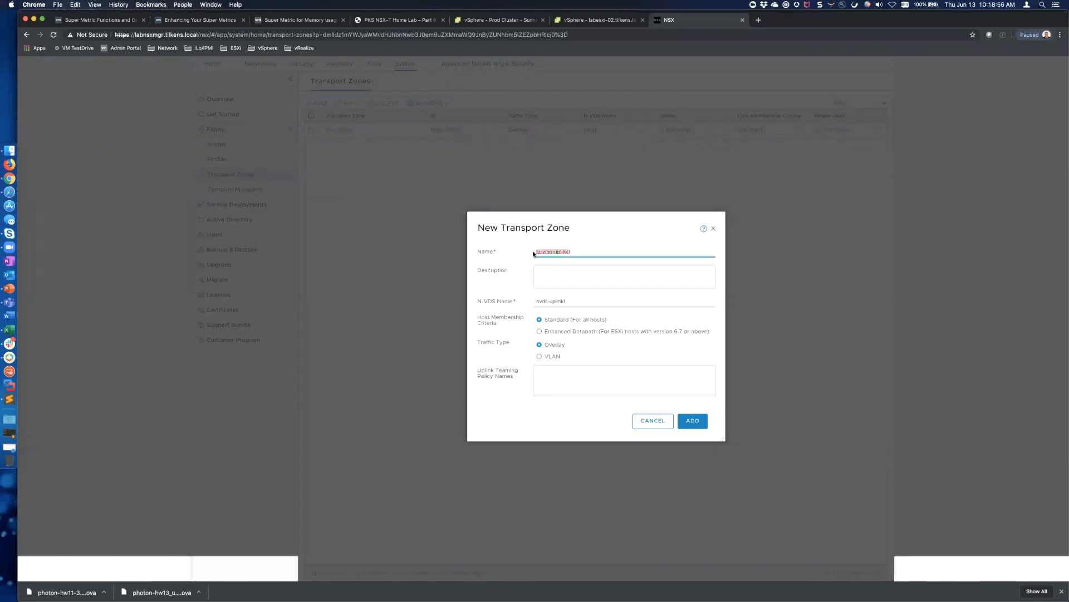
click(539, 356)
click(694, 427)
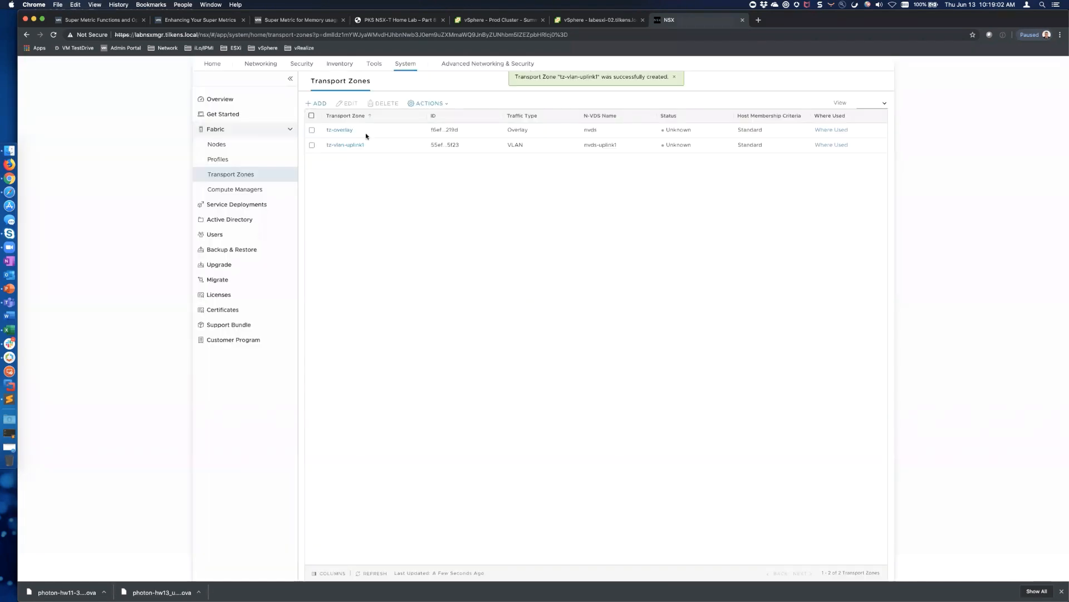
Create VLAN transport zone tz-vlan-uplink2 on N-VDS nvds-uplink2
click(317, 103)
text(tz-vlan-uplink2)
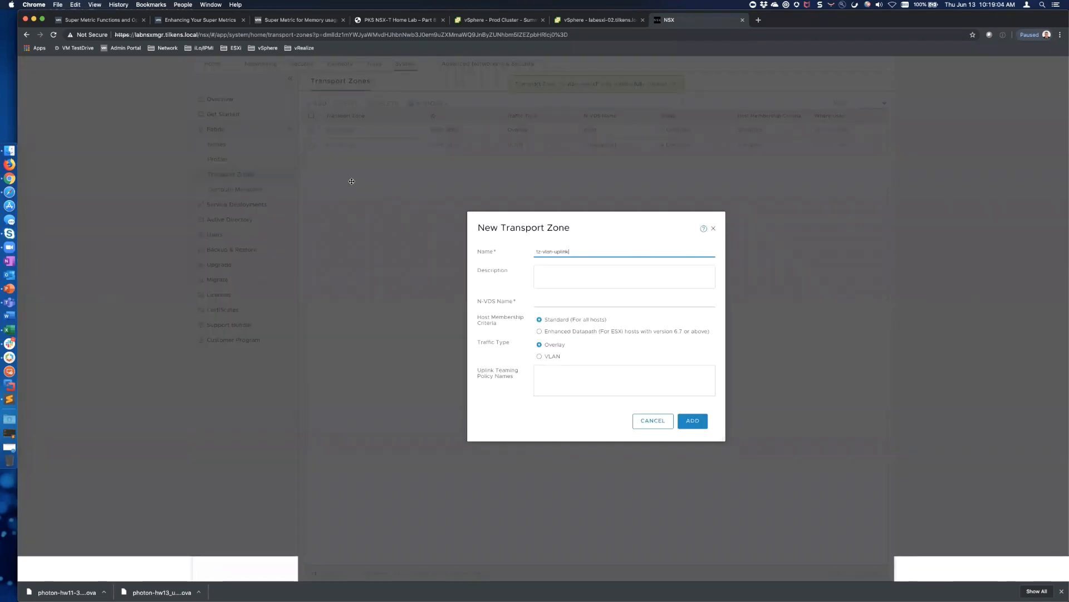
click(558, 301)
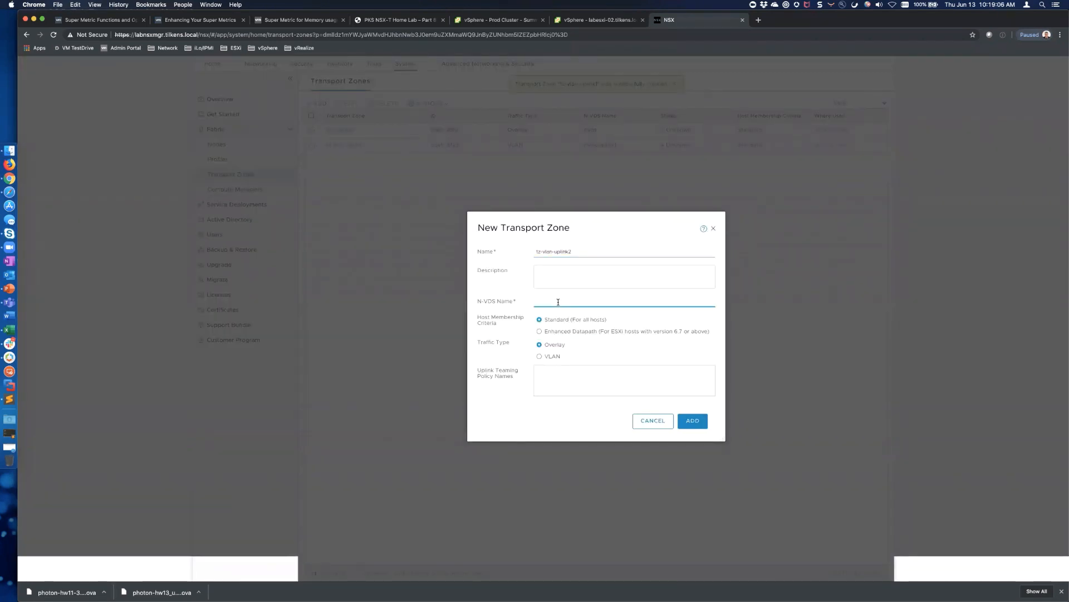
text(nvds-u)
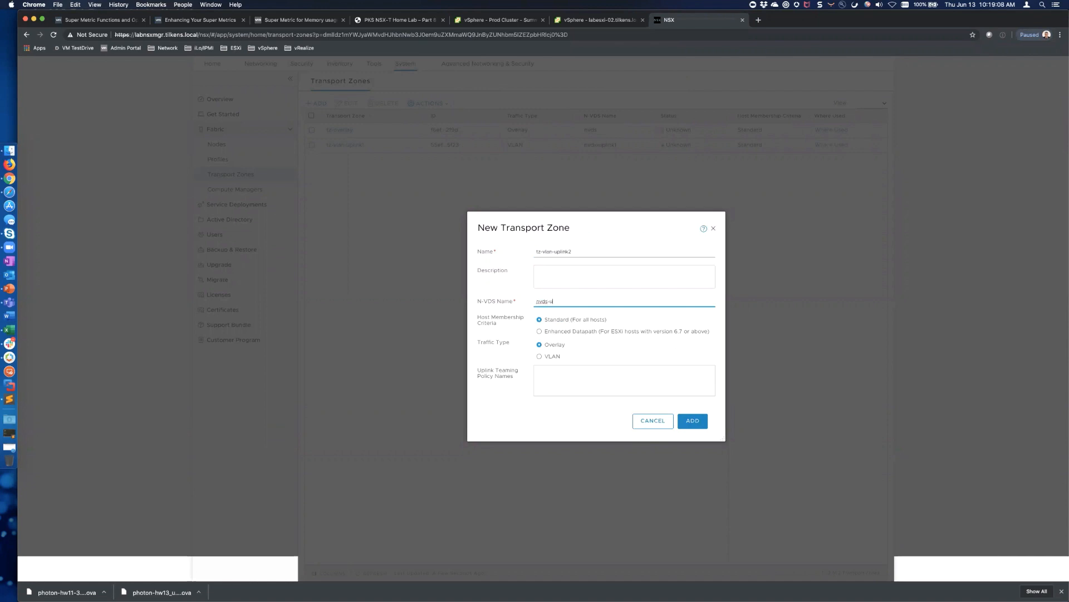
text(plink2)
click(540, 356)
click(692, 422)
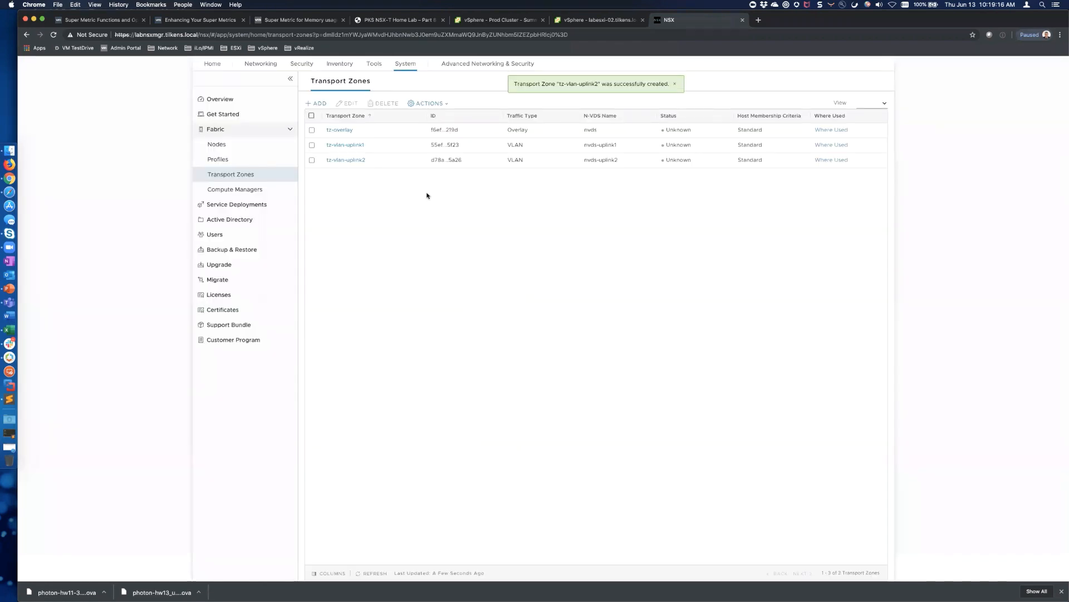
click(631, 25)
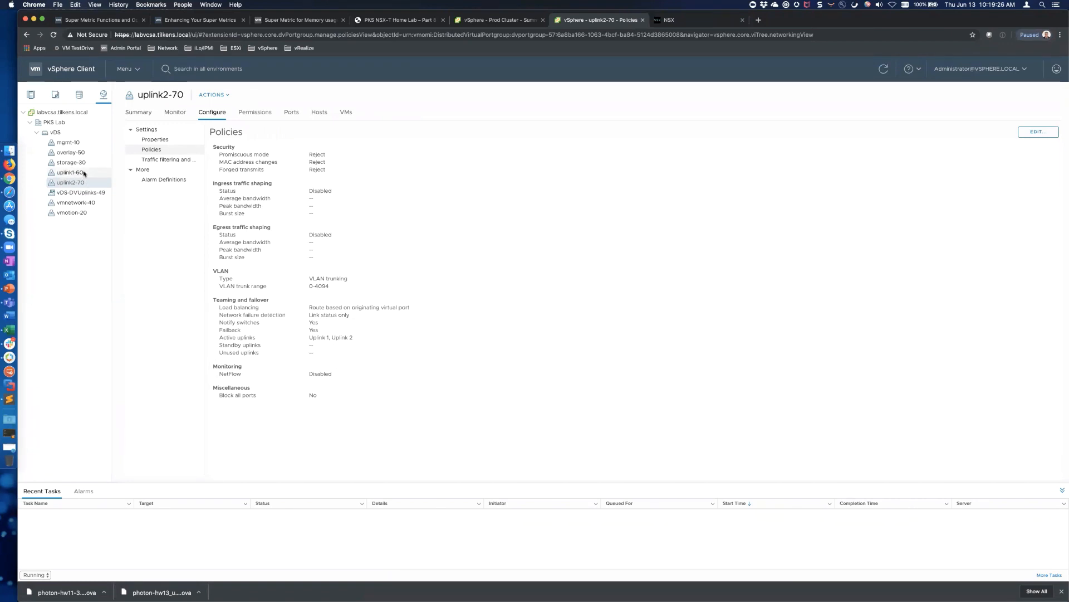
Check the vmnetwork-40 port group policies (VLAN ID 40) in vSphere, then return to NSX Transport Zones
click(695, 21)
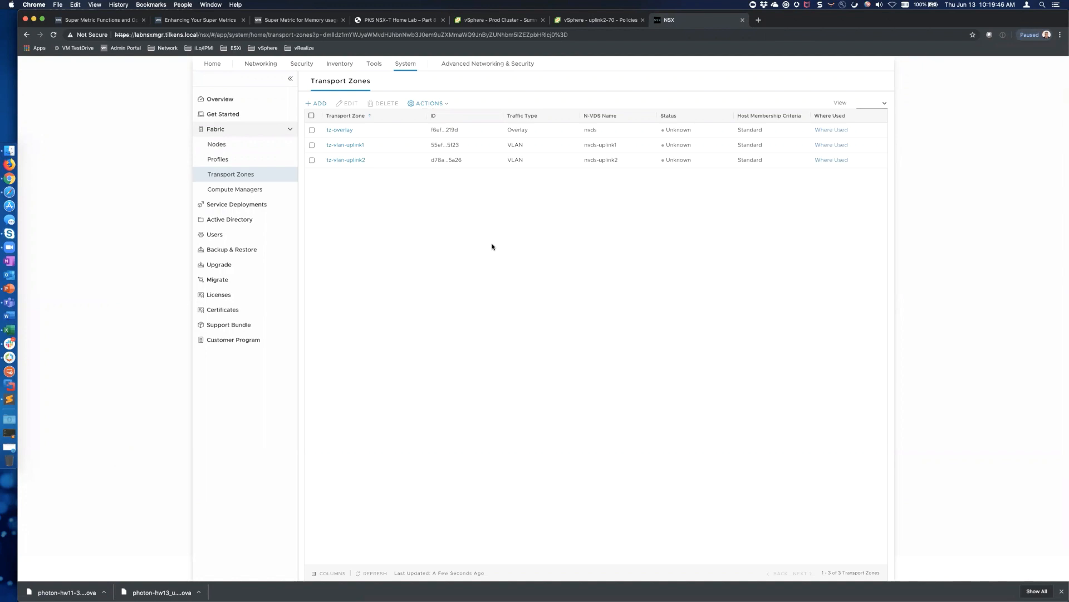
click(609, 25)
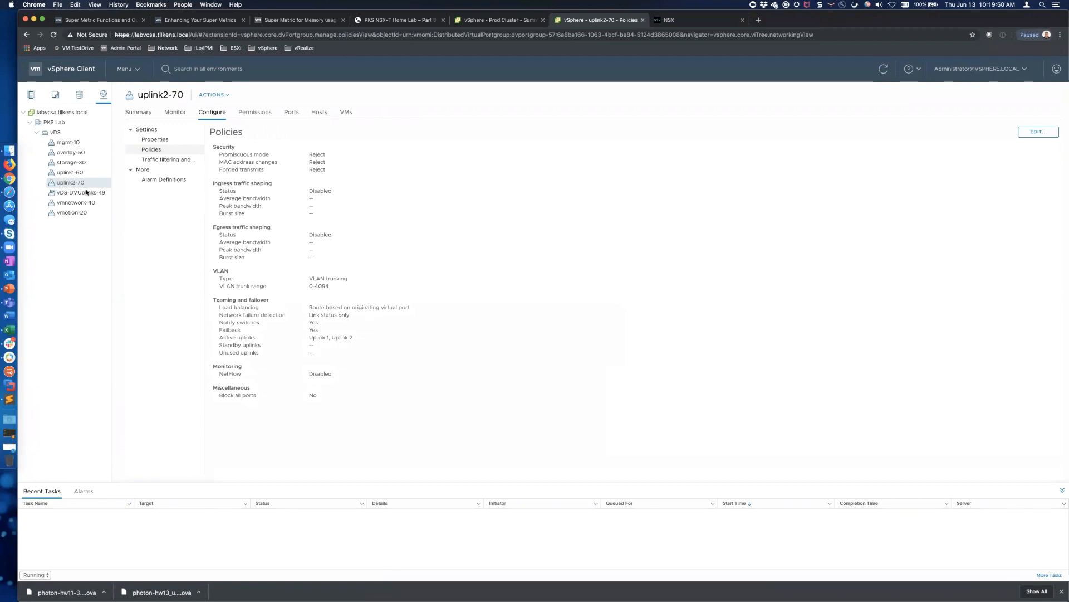
click(87, 203)
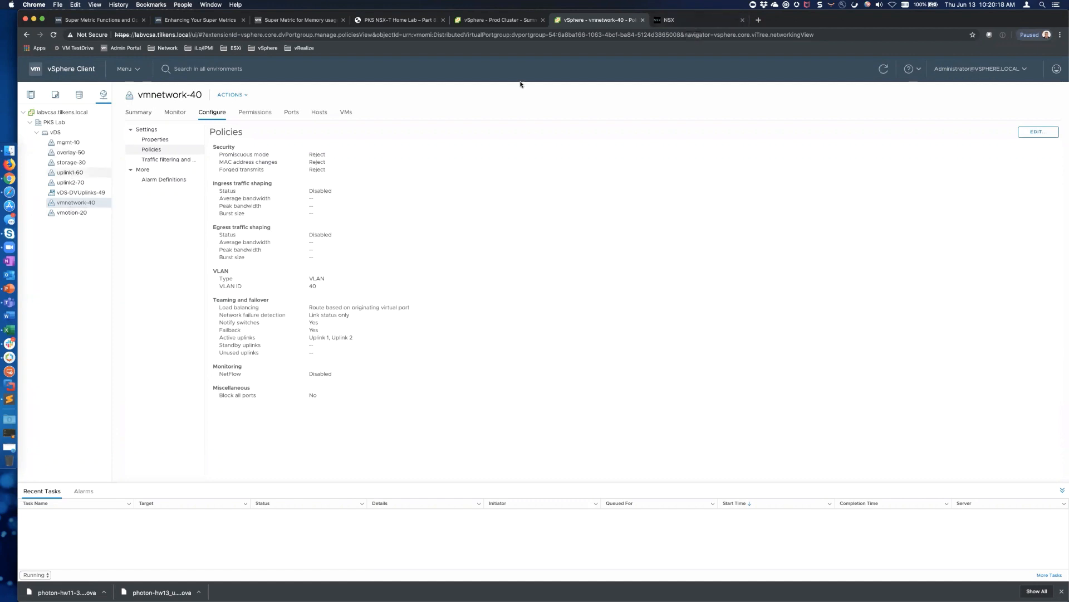
click(676, 20)
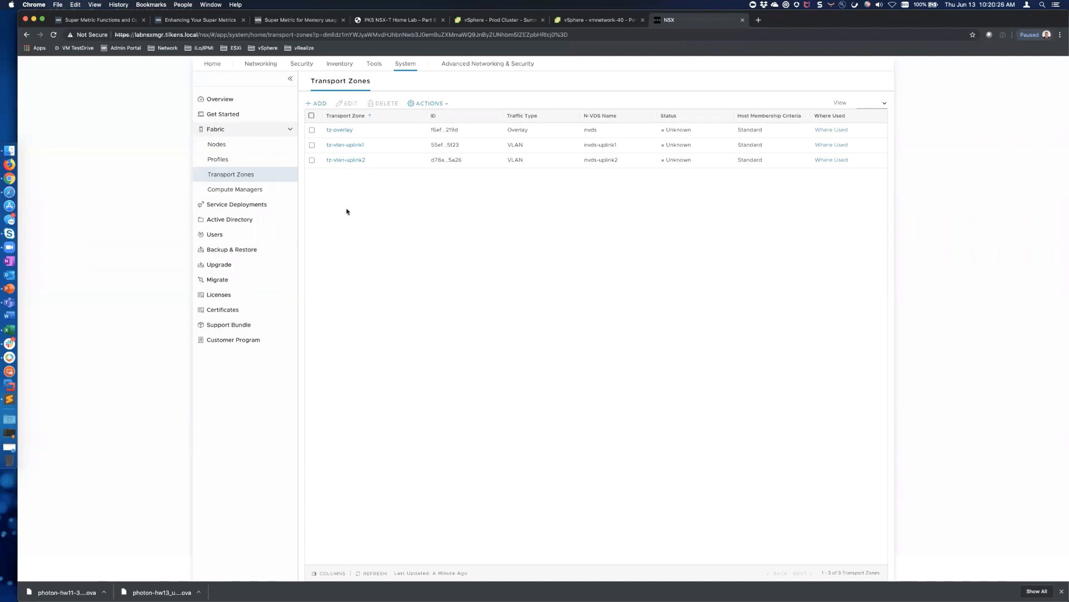
Start uplink profile host-uplink-profile with uplink-1 active and uplink-2 standby under Failover Order
click(223, 162)
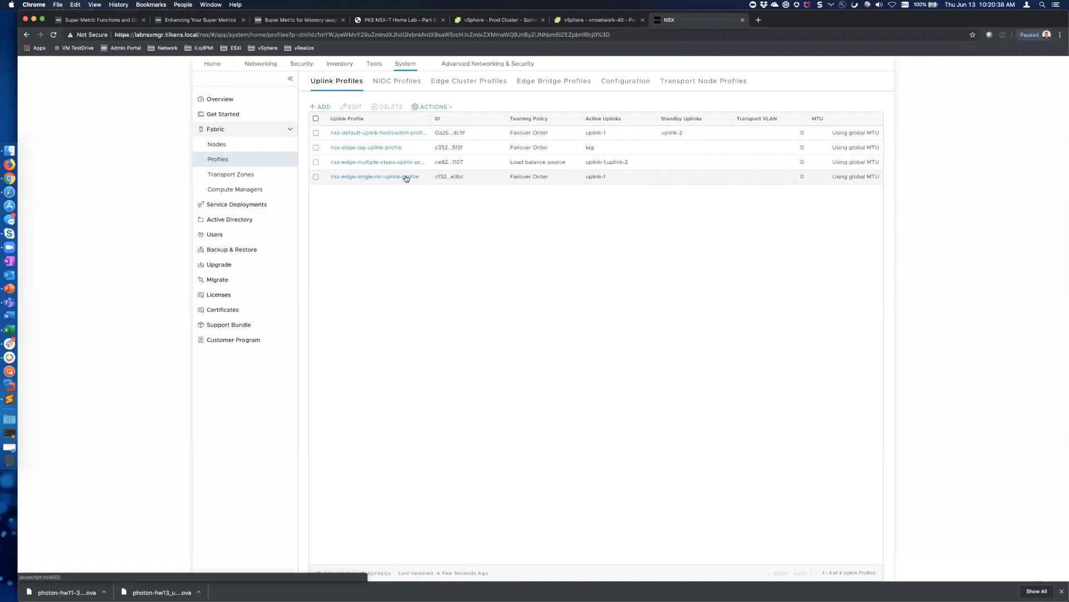
click(323, 108)
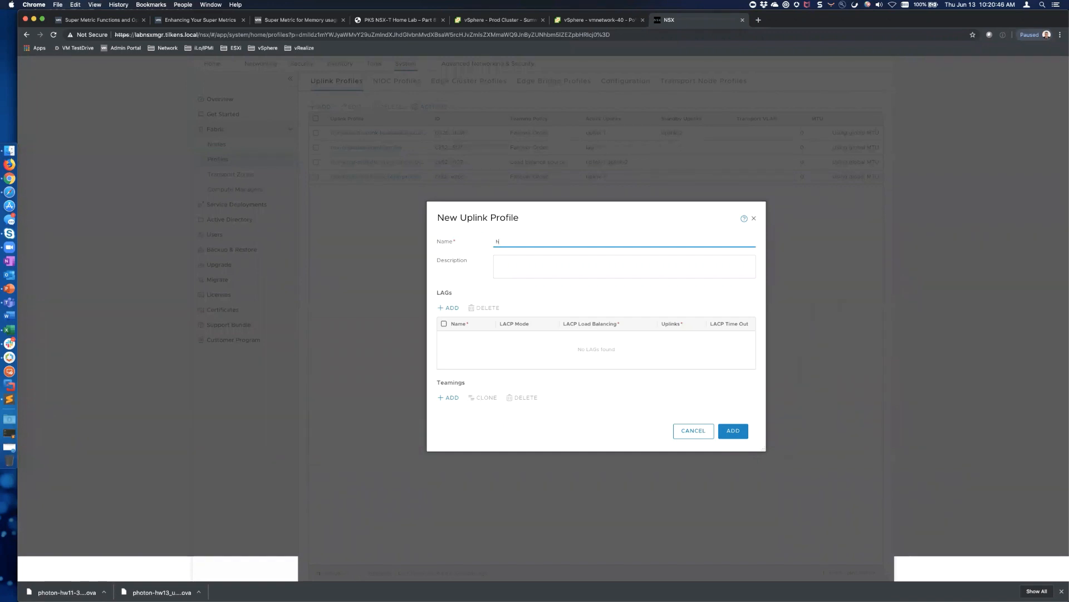
text(host-uplink-profile)
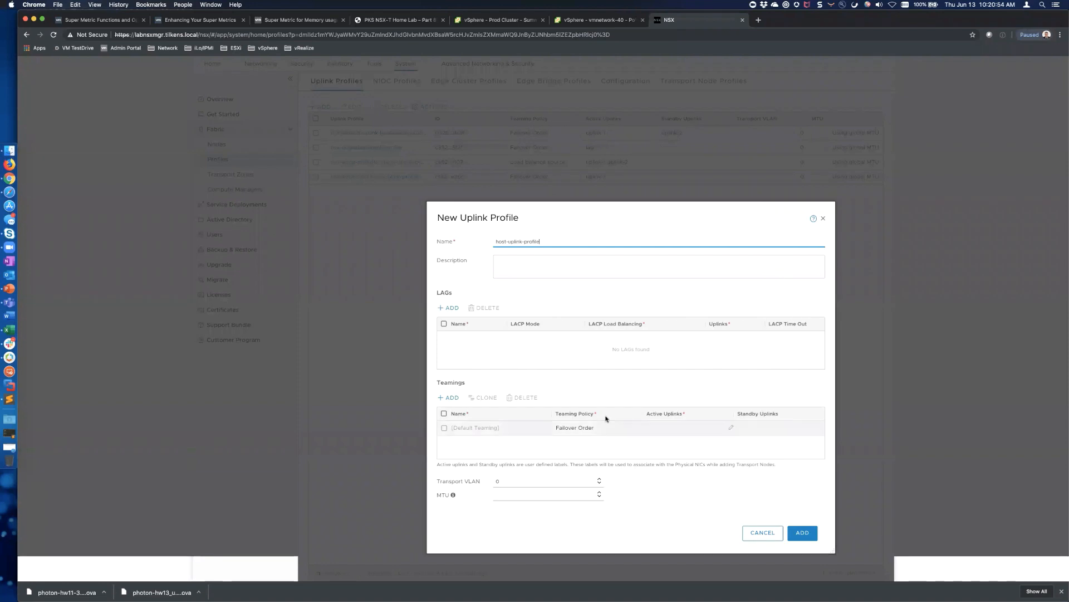
click(683, 426)
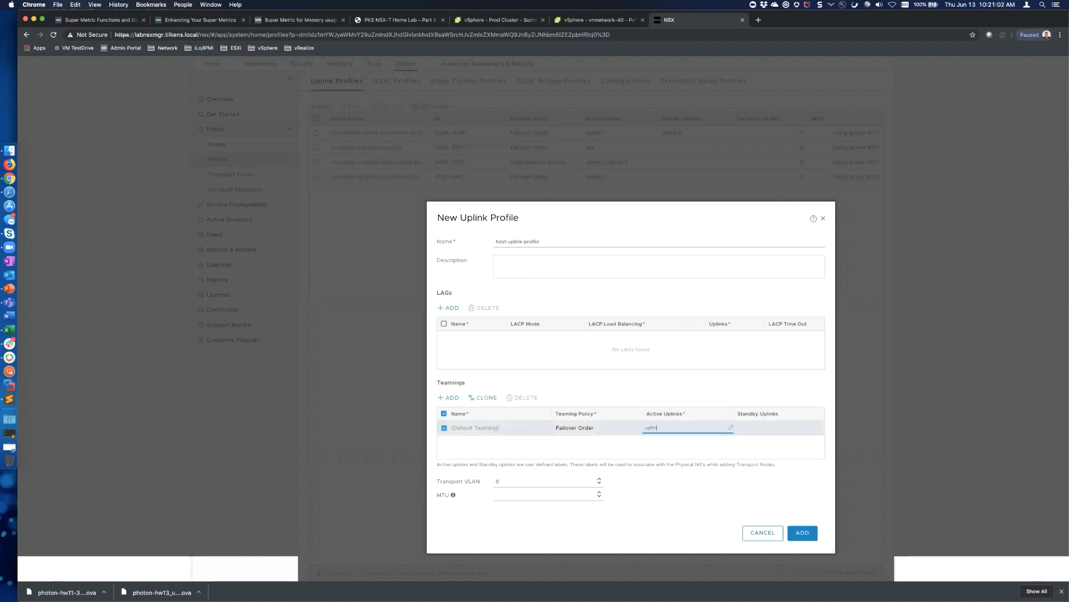
click(758, 428)
text(up)
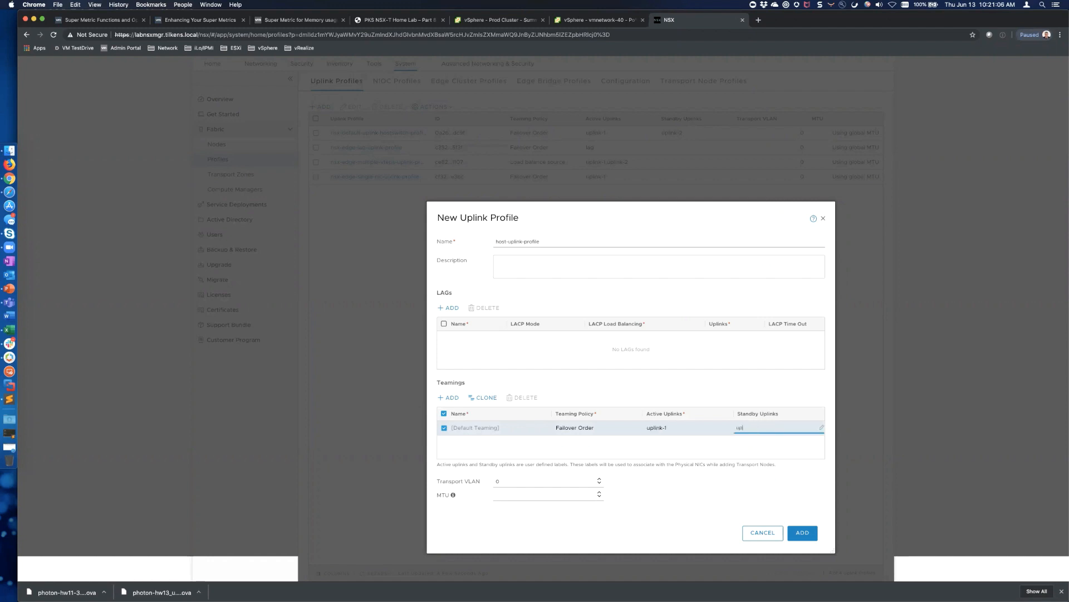
text(link-2)
click(497, 482)
Set transport VLAN 50 and save host-uplink-profile
text(5)
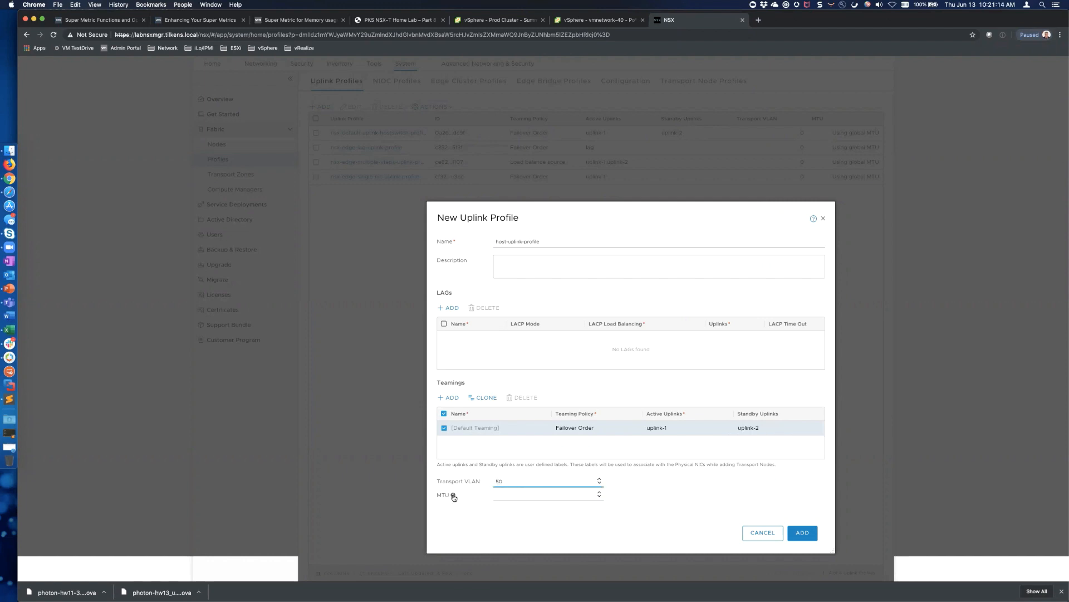
mouse_move(453, 497)
drag(651, 214, 583, 129)
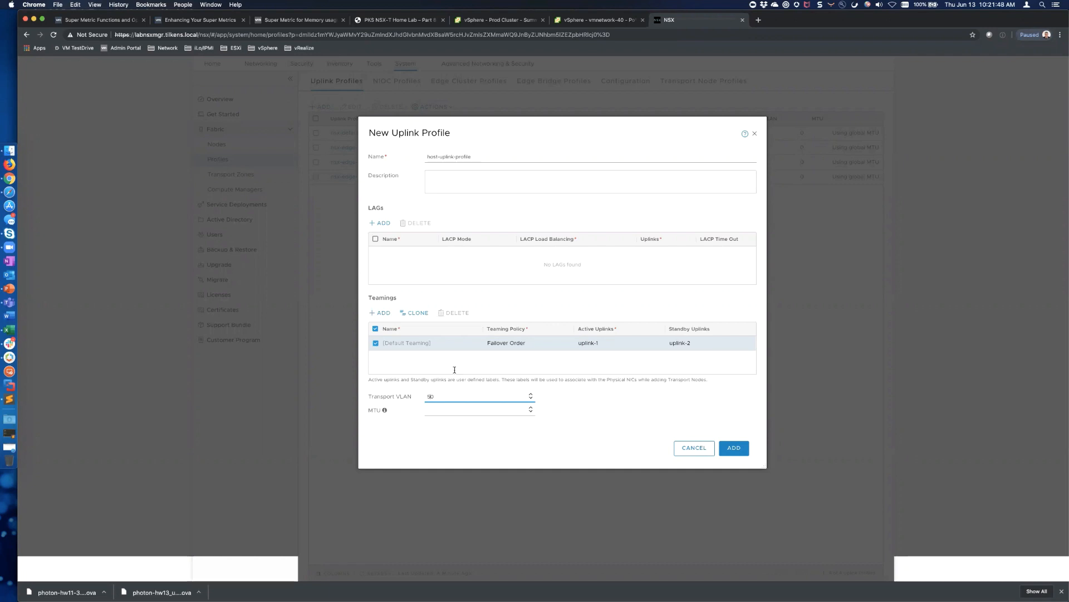
click(420, 409)
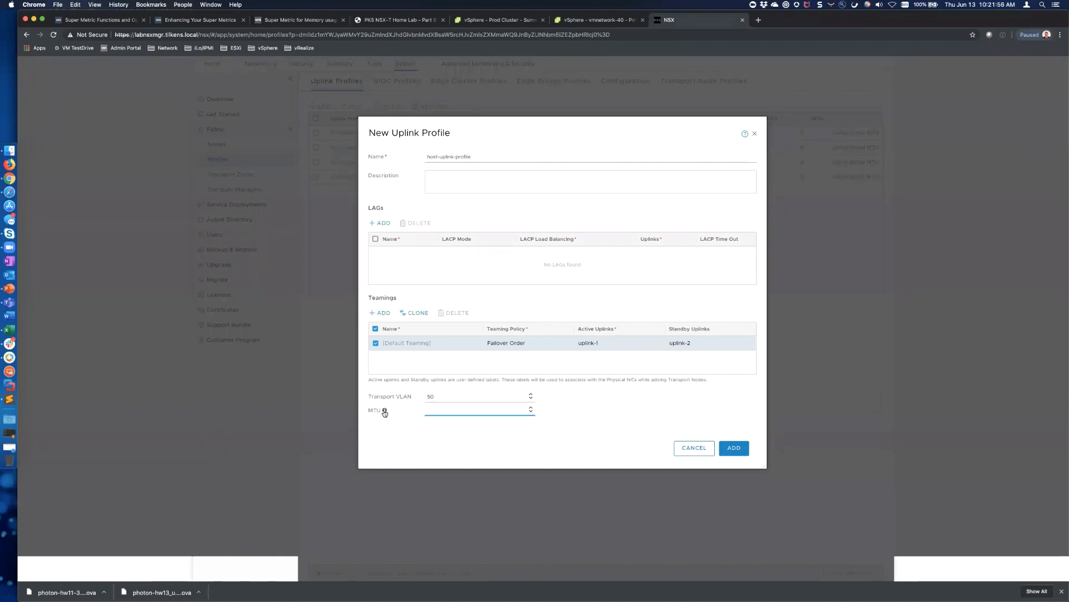
mouse_move(384, 412)
click(734, 449)
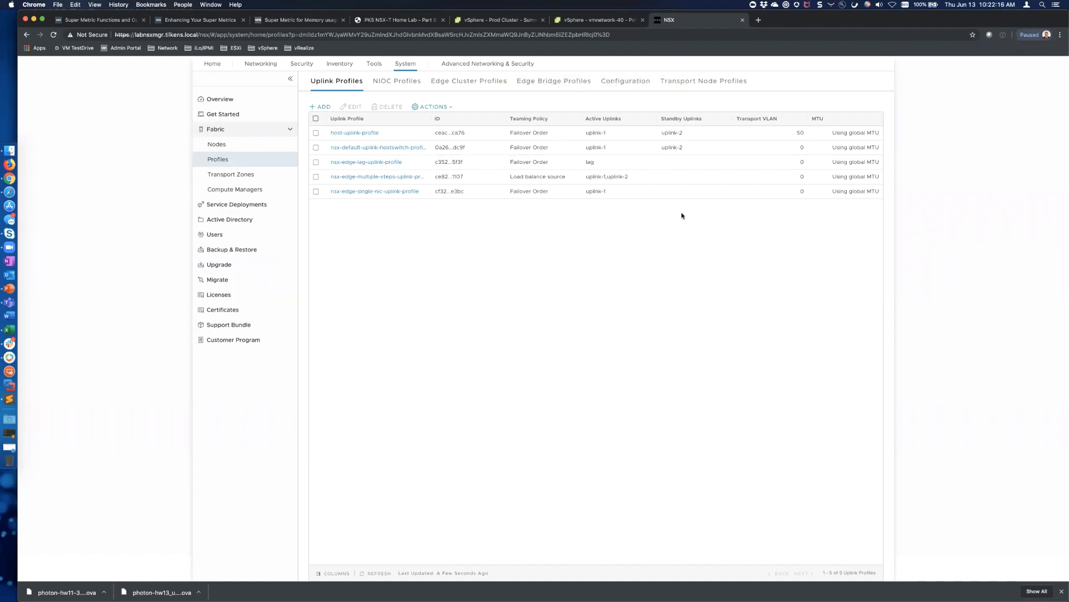
click(712, 80)
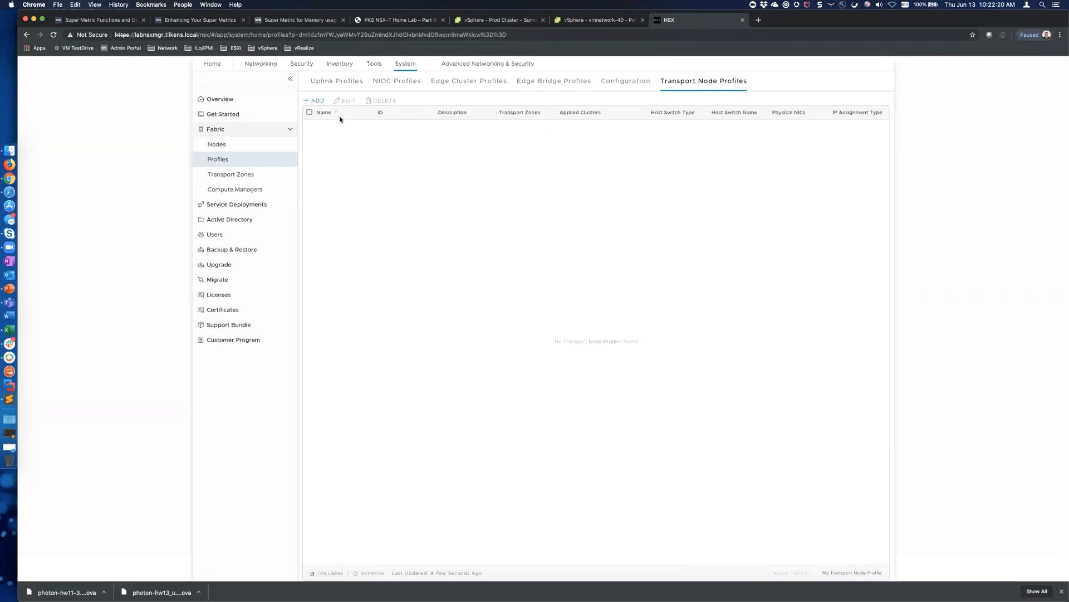
Name the new transport node profile compute-transport-node-profile and add tz-overlay to its selected zones
click(319, 102)
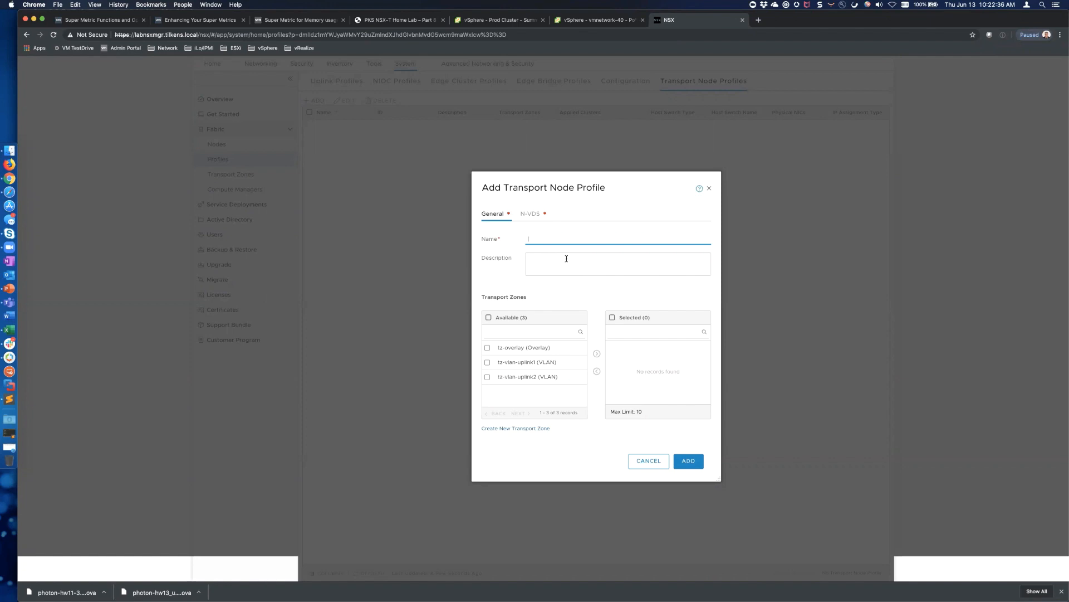
text(compute-transport-node-profile)
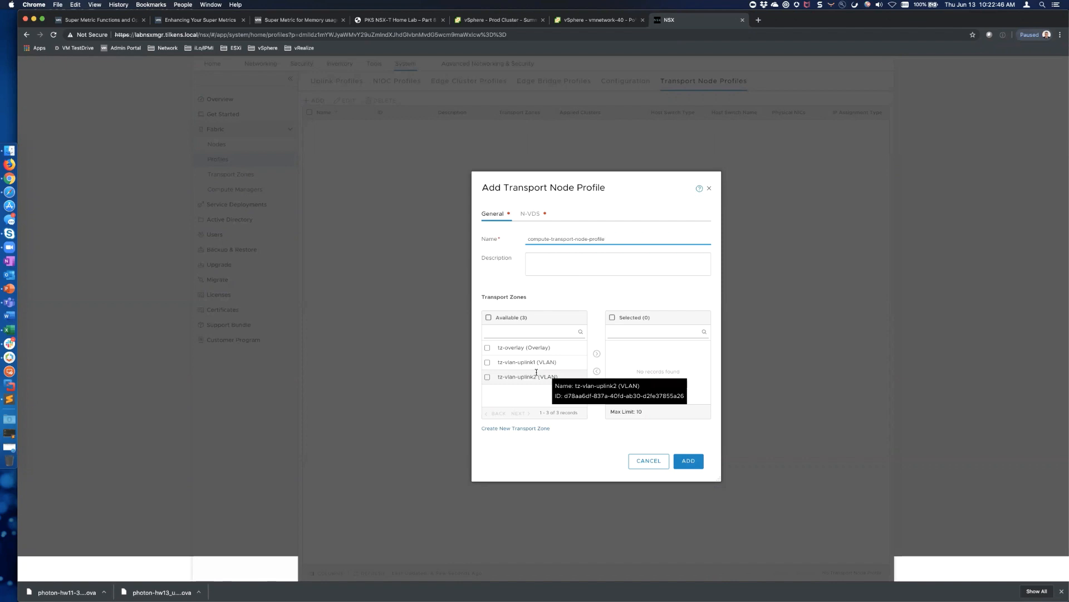
click(488, 348)
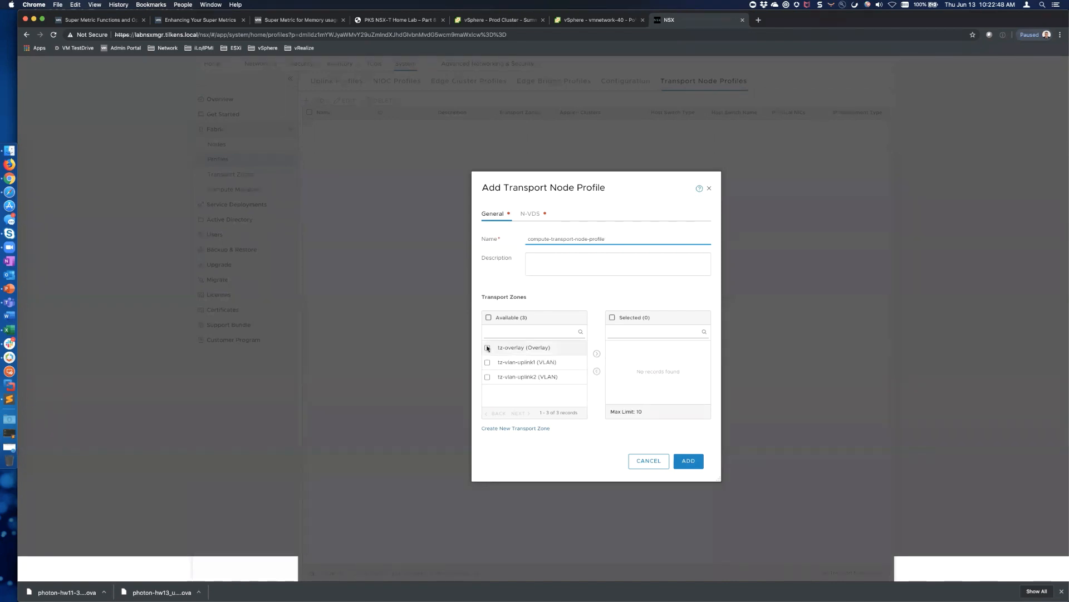
click(596, 353)
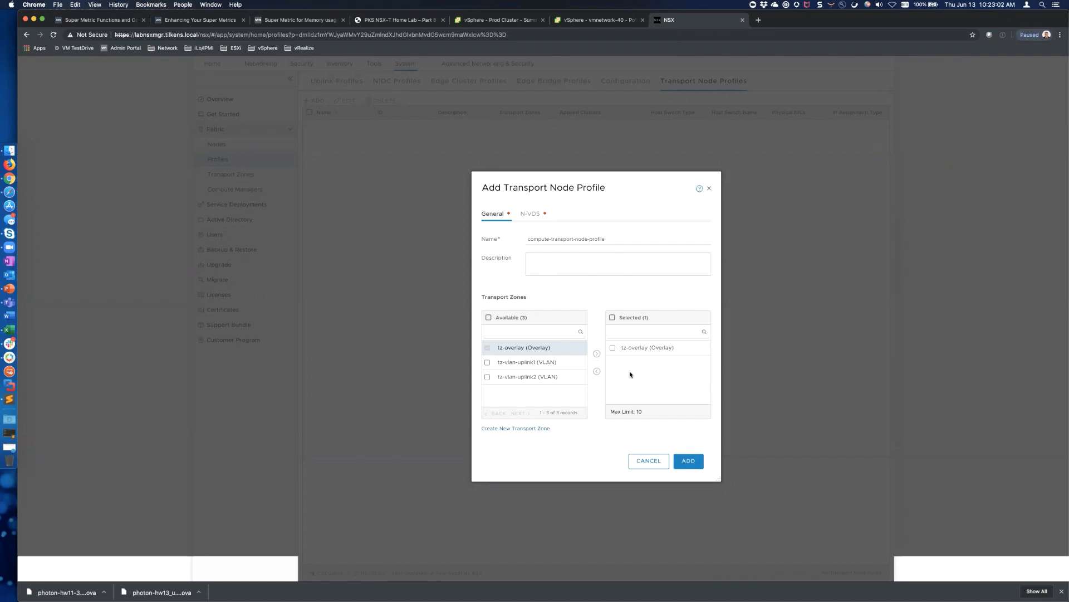
click(530, 217)
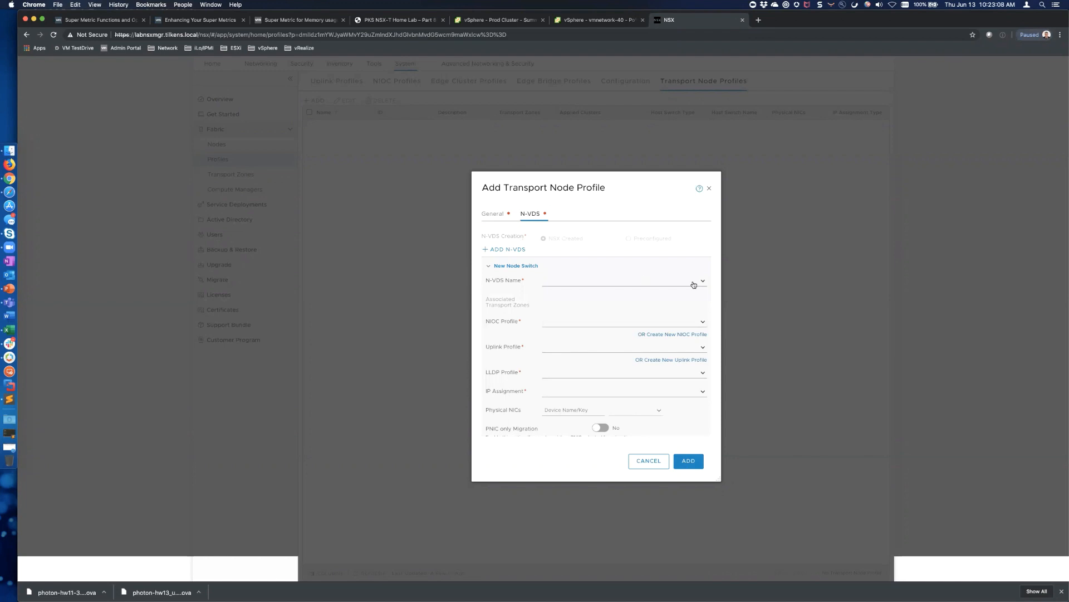
Set the N-VDS to nvds with nsx-default-nioc-hostswitch-profile, host-uplink-profile and LLDP Send Packet Disabled
click(489, 265)
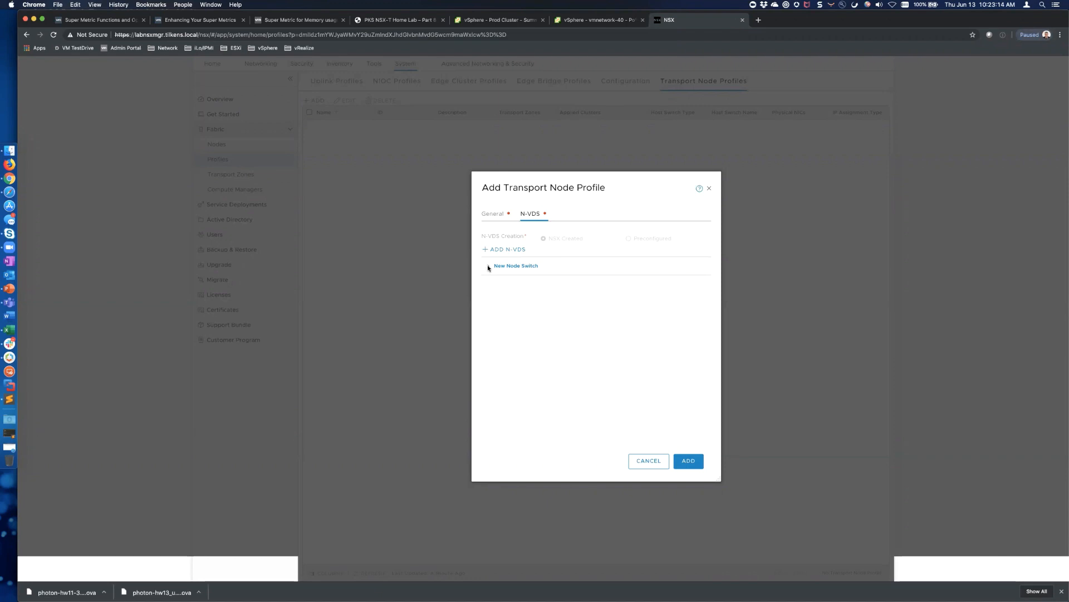
click(488, 267)
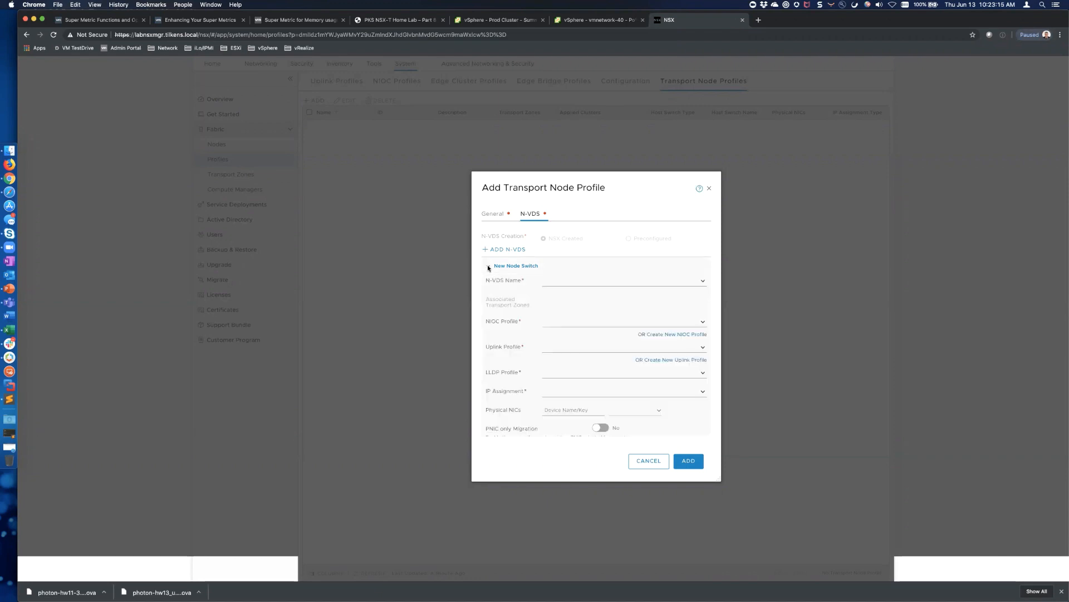
click(698, 281)
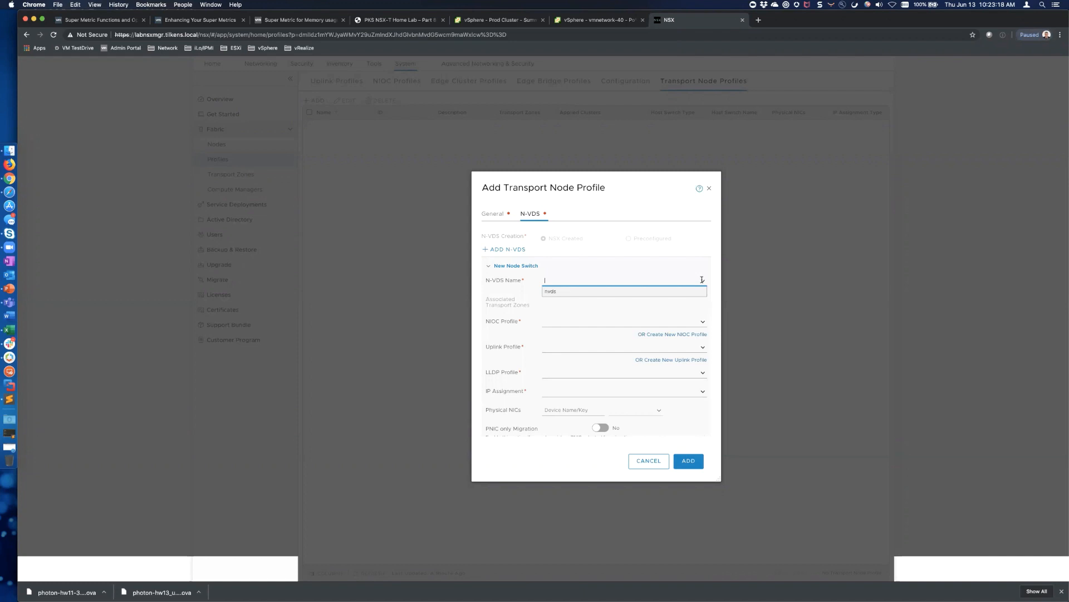
click(553, 293)
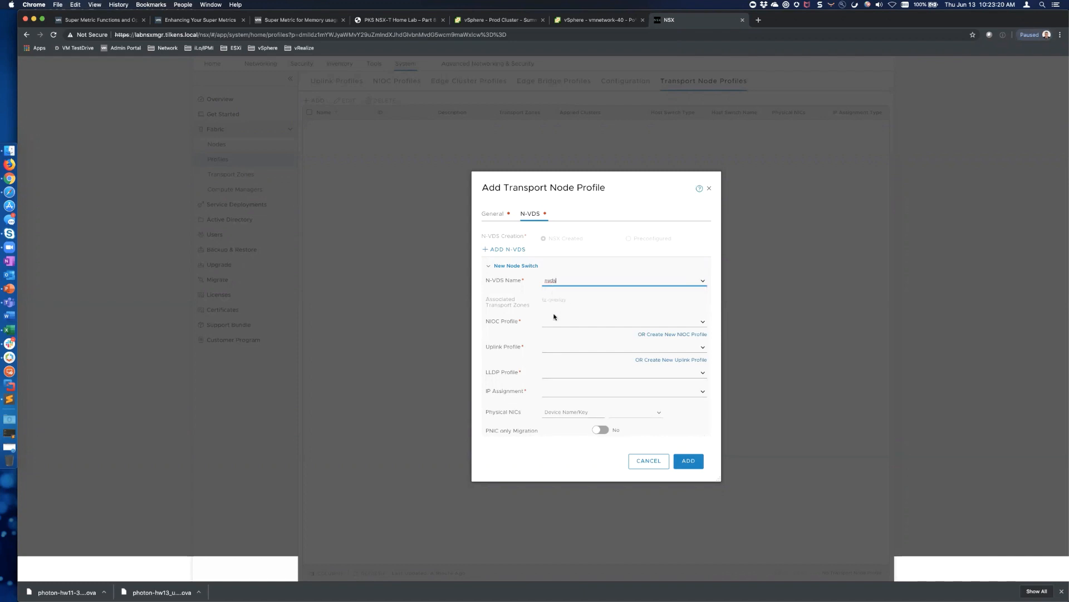
click(697, 323)
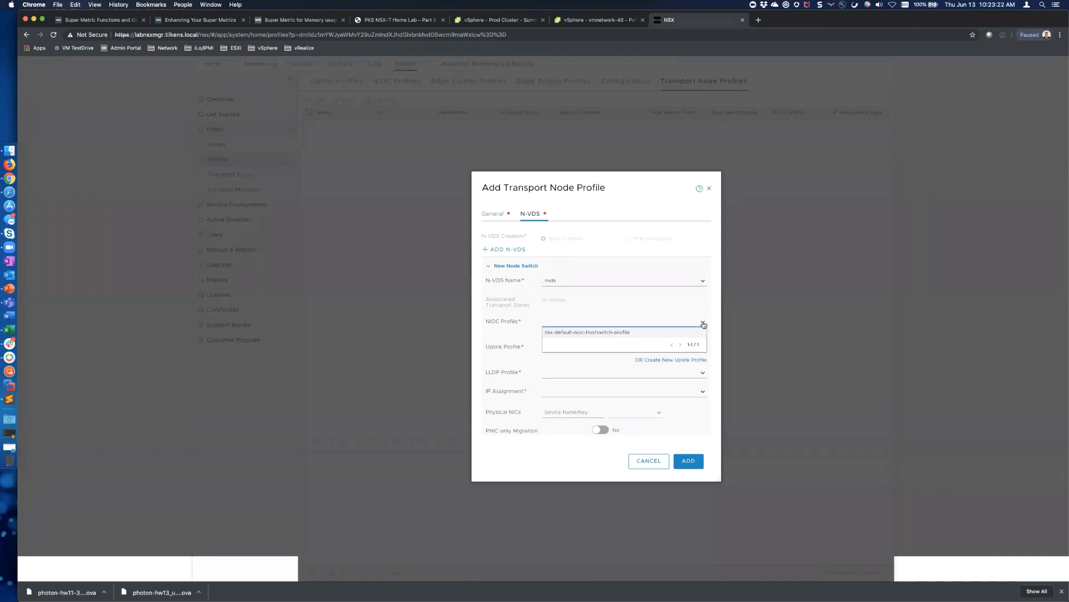
click(612, 333)
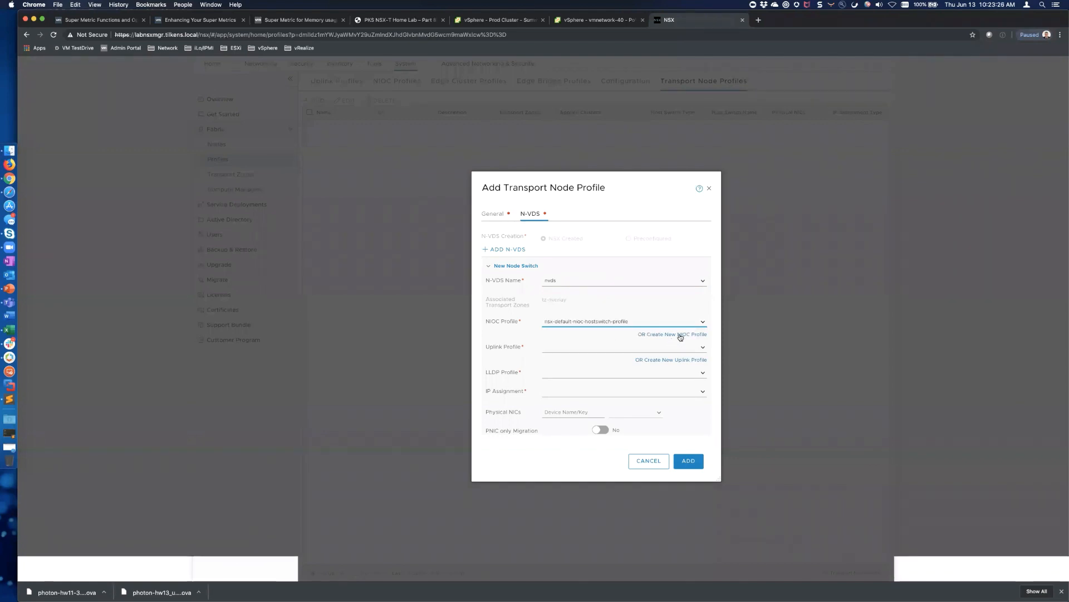
click(702, 348)
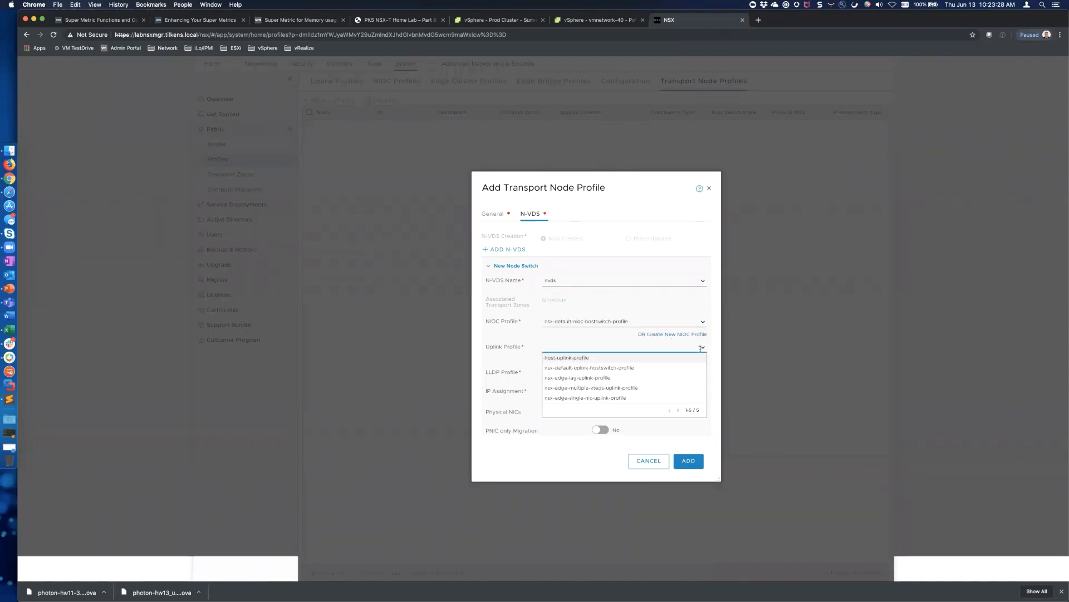
click(591, 358)
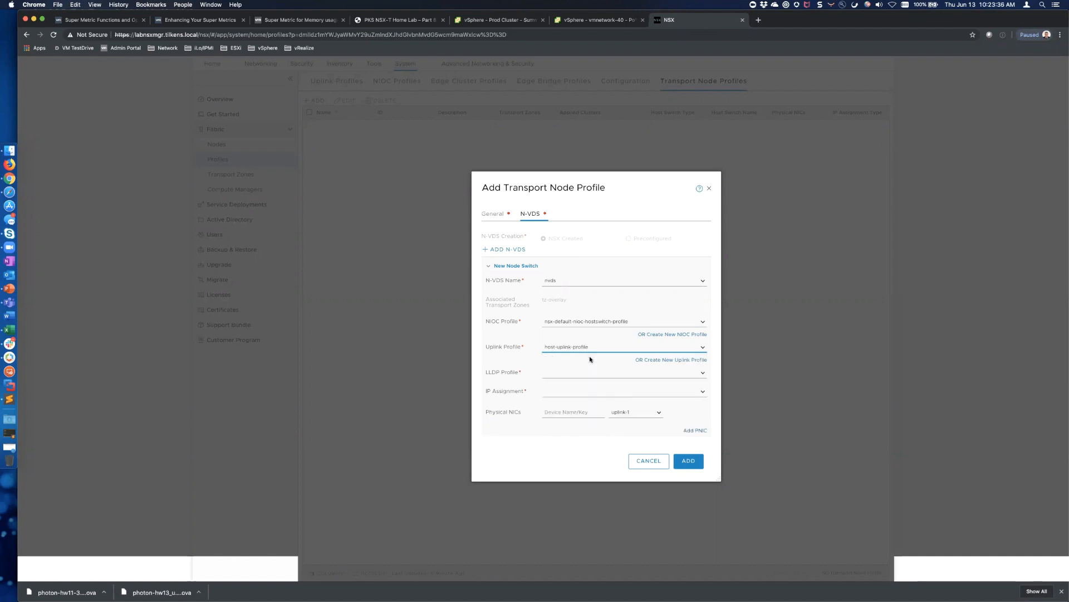
click(703, 372)
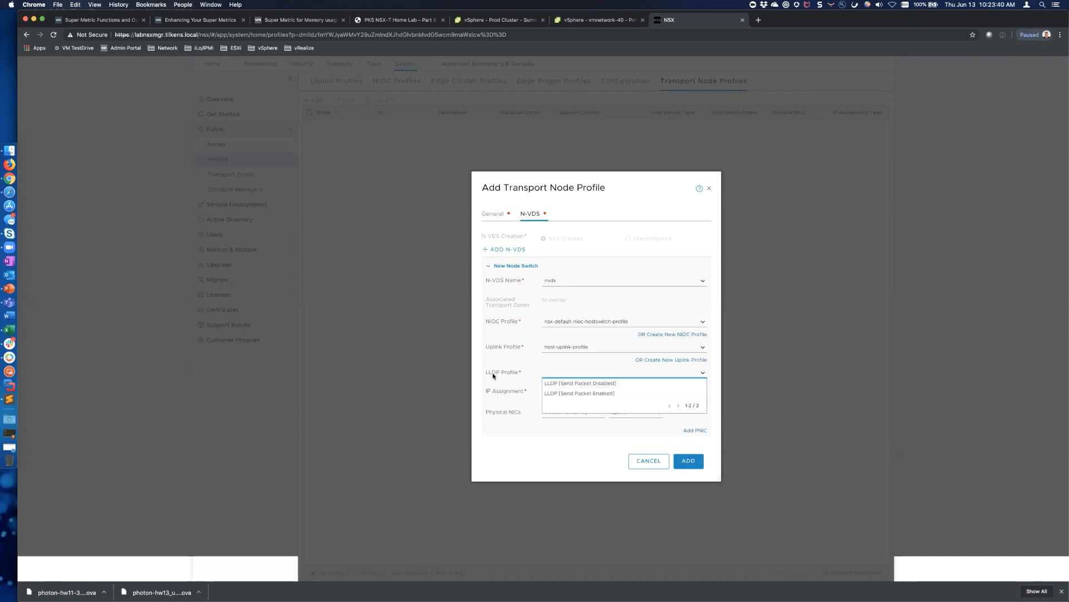
click(606, 383)
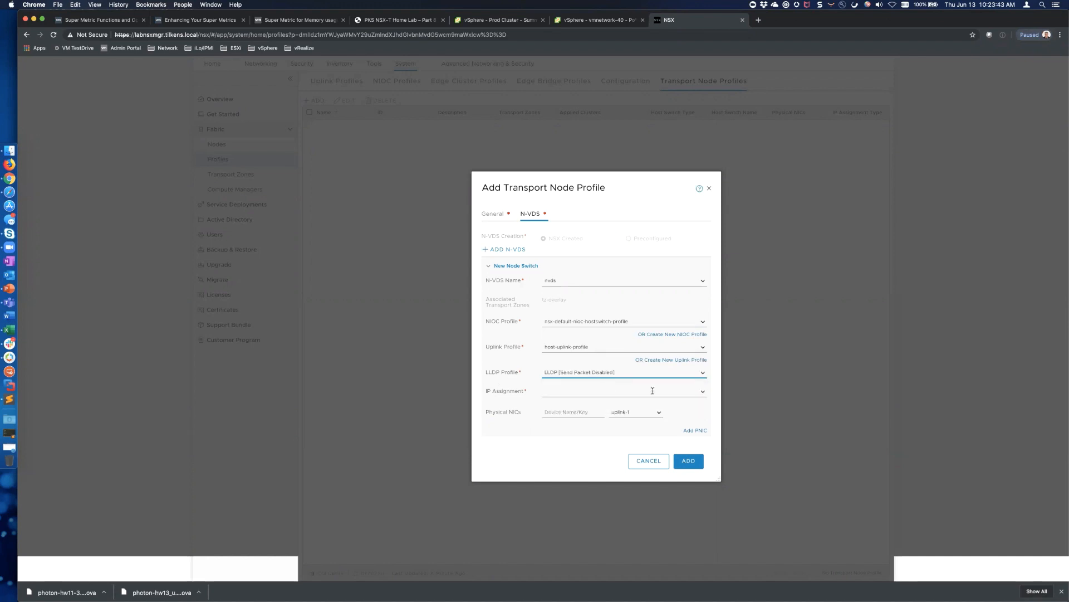
Assign TEP addresses from the TEP-Pool IP pool and map physical NIC vmnic2 to uplink-1
click(703, 393)
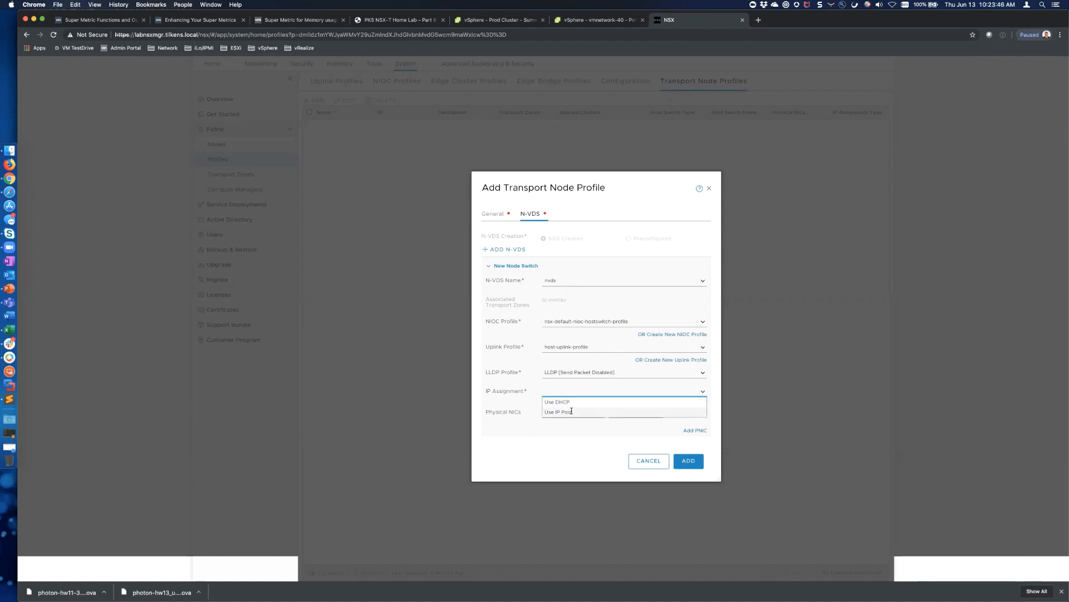
click(571, 411)
click(702, 411)
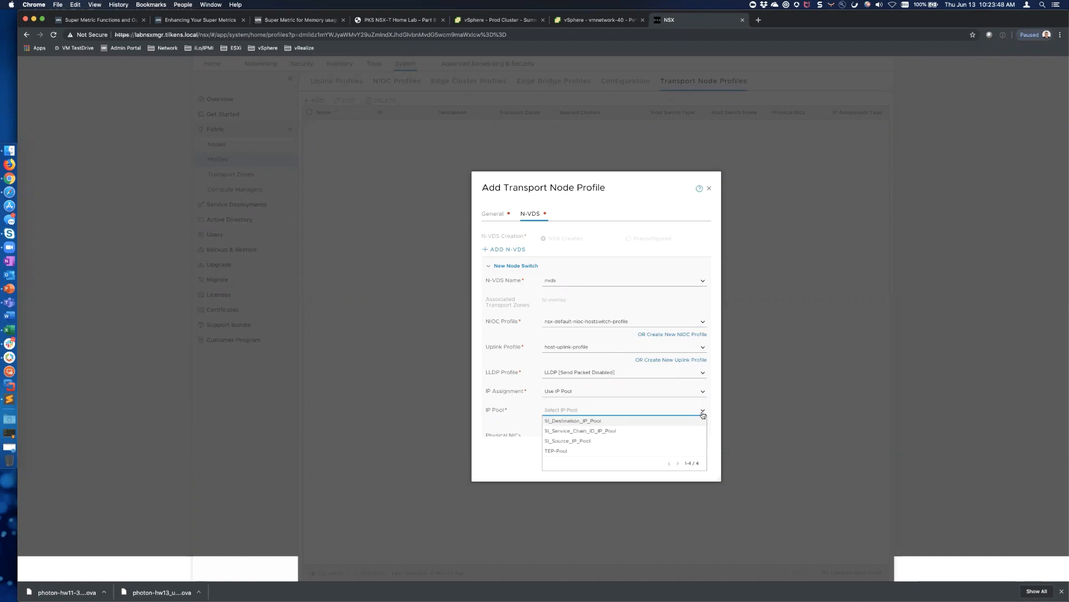
click(569, 453)
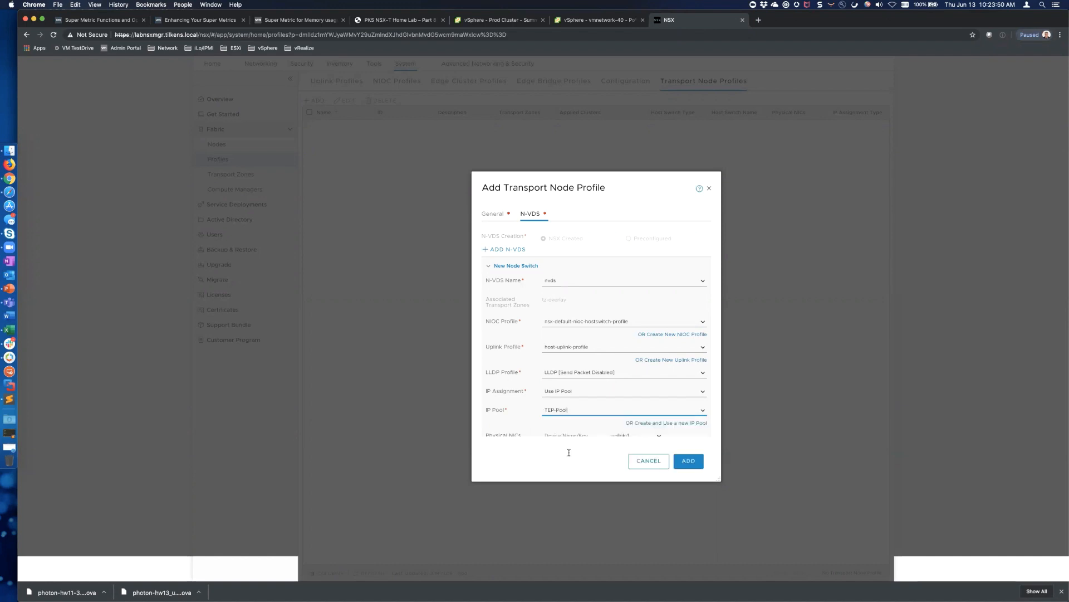
scroll(641, 396, down, 3)
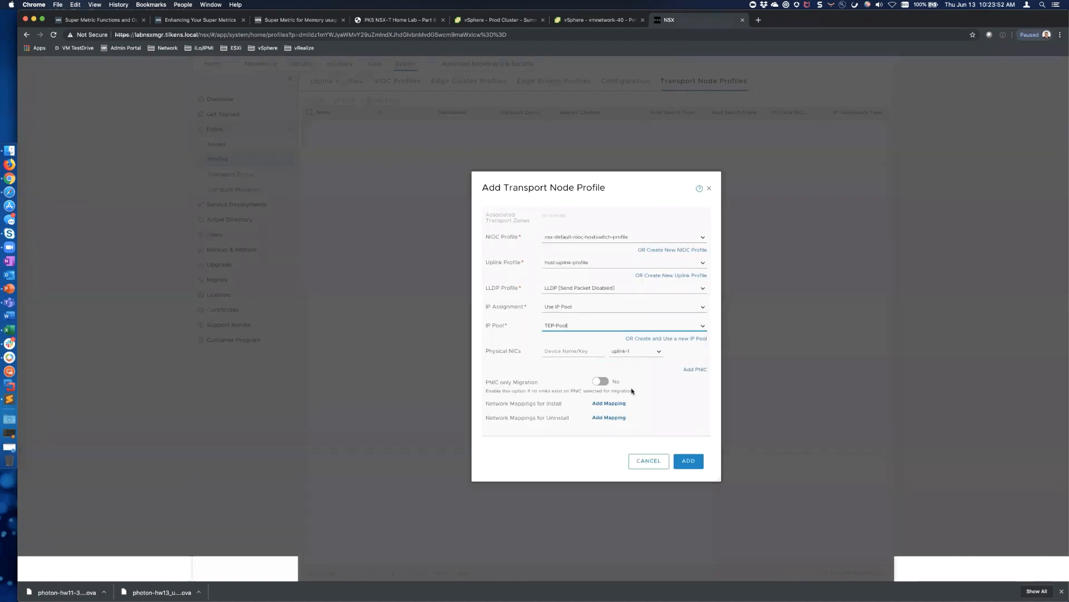
click(584, 356)
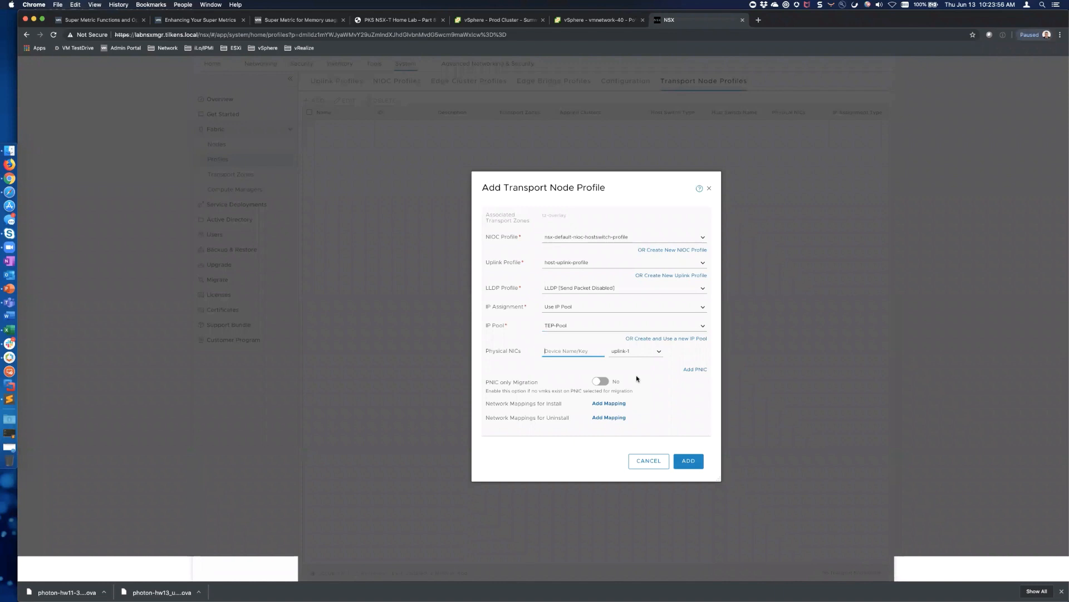
text(vmnic2)
click(659, 353)
click(661, 354)
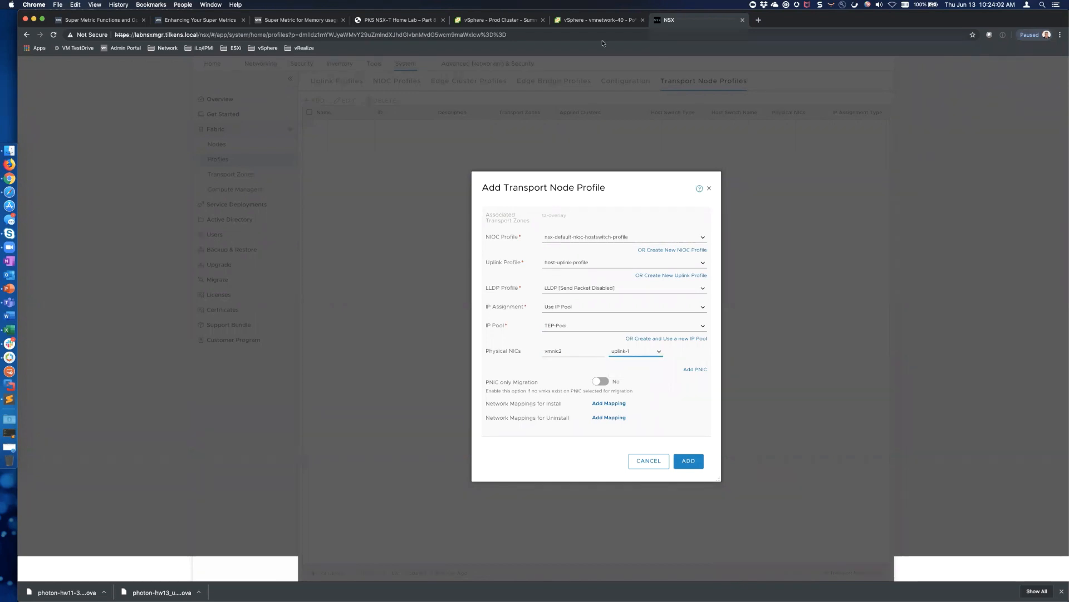
click(589, 22)
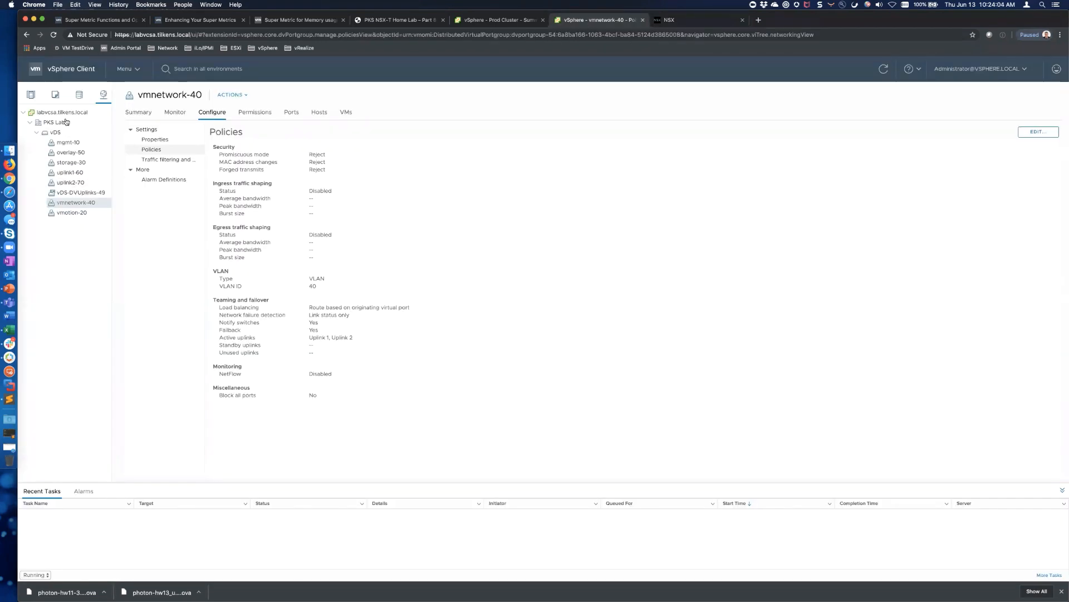
Review labesxi-02's physical adapters vmnic0–vmnic3 in vSphere, then return to the NSX profile dialog
click(31, 95)
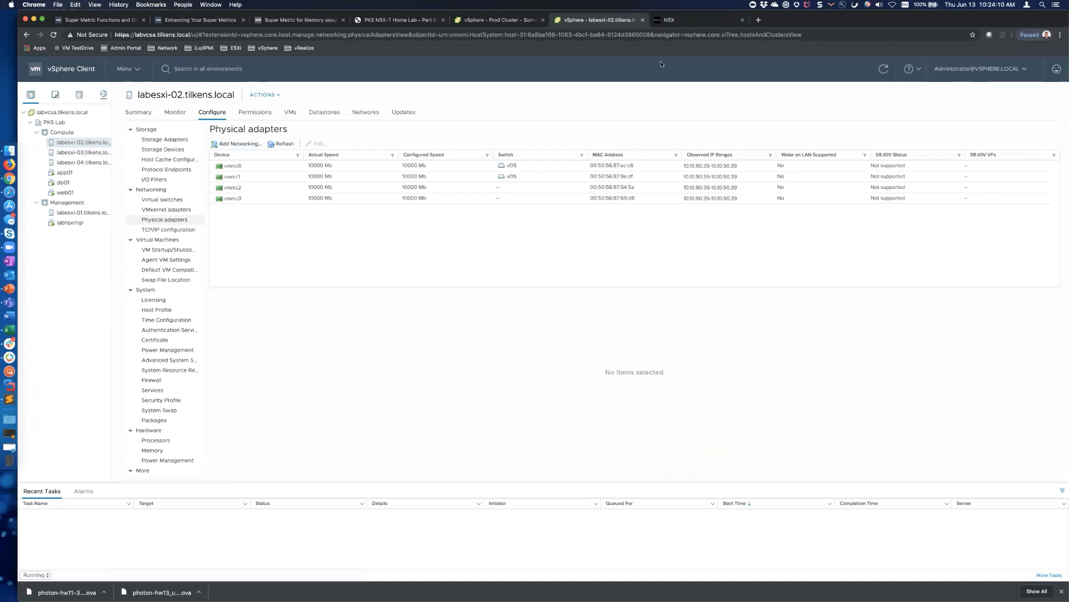
click(697, 20)
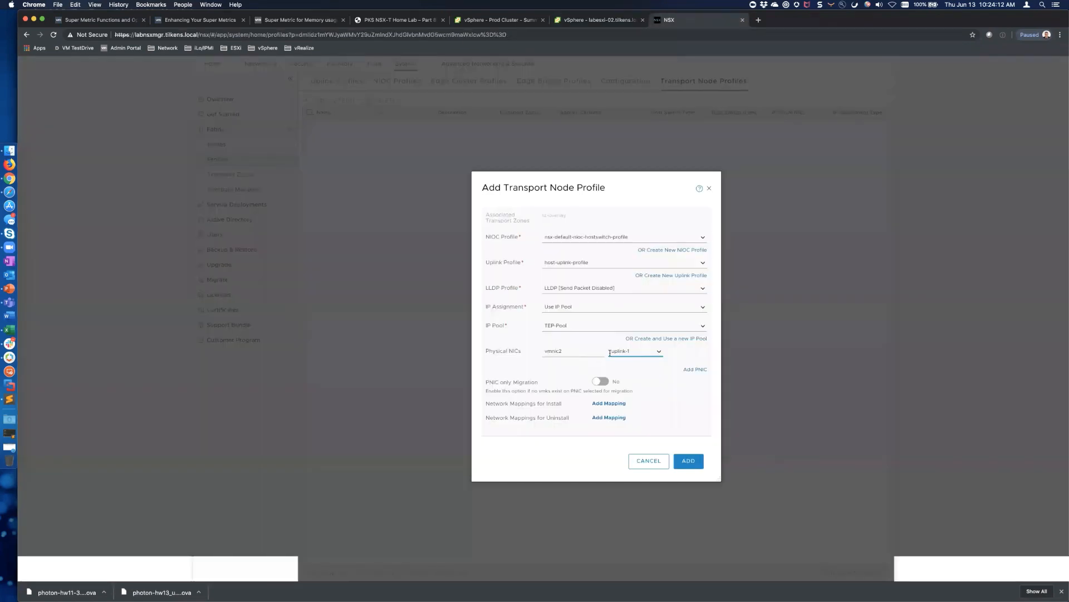
Add a second physical NIC row mapping vmnic3 to uplink-2
click(696, 370)
click(568, 365)
text(vmnic3)
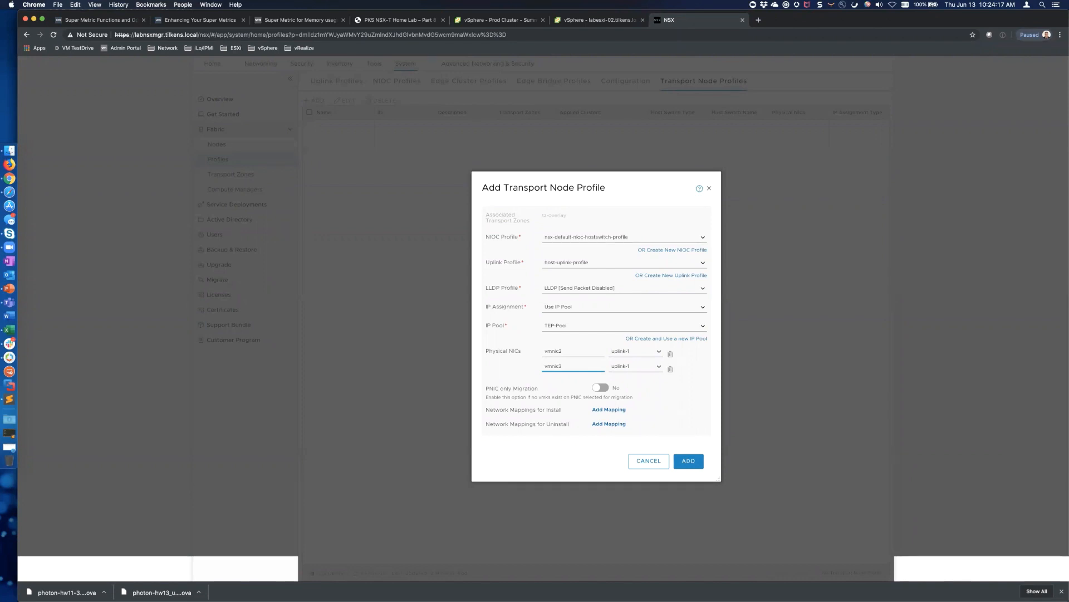
click(653, 367)
click(632, 388)
scroll(610, 423, down, 1)
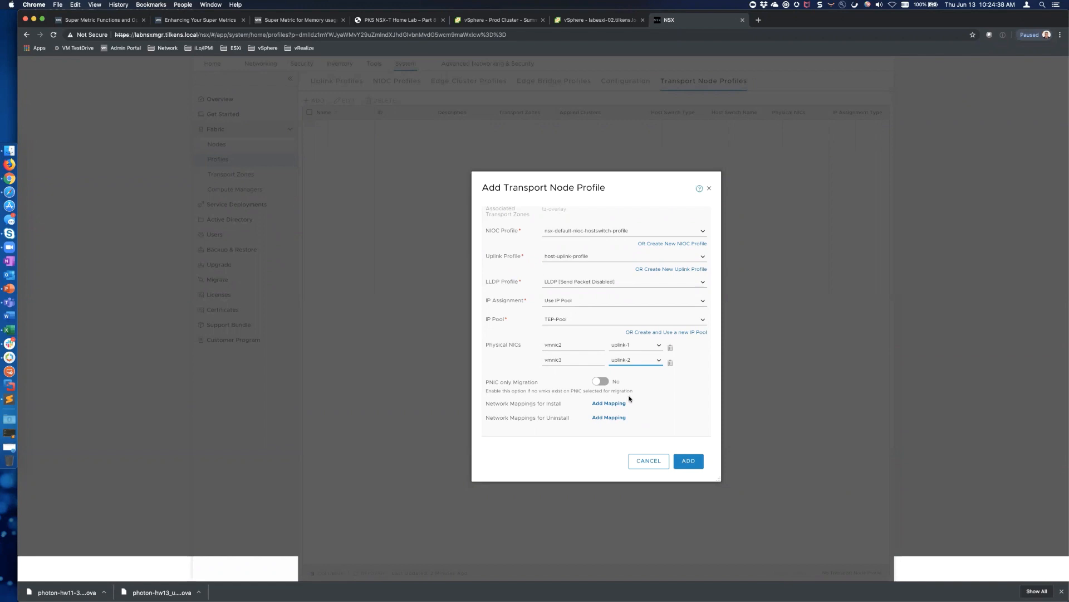
Save compute-transport-node-profile and go to the Host Transport Nodes list under Fabric > Nodes
click(691, 461)
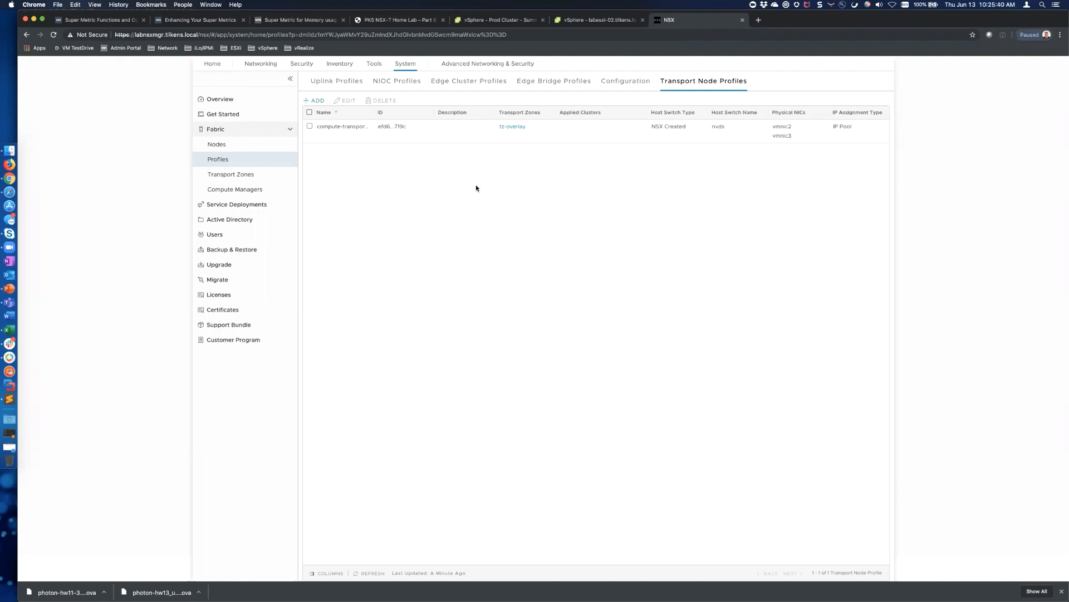
click(222, 145)
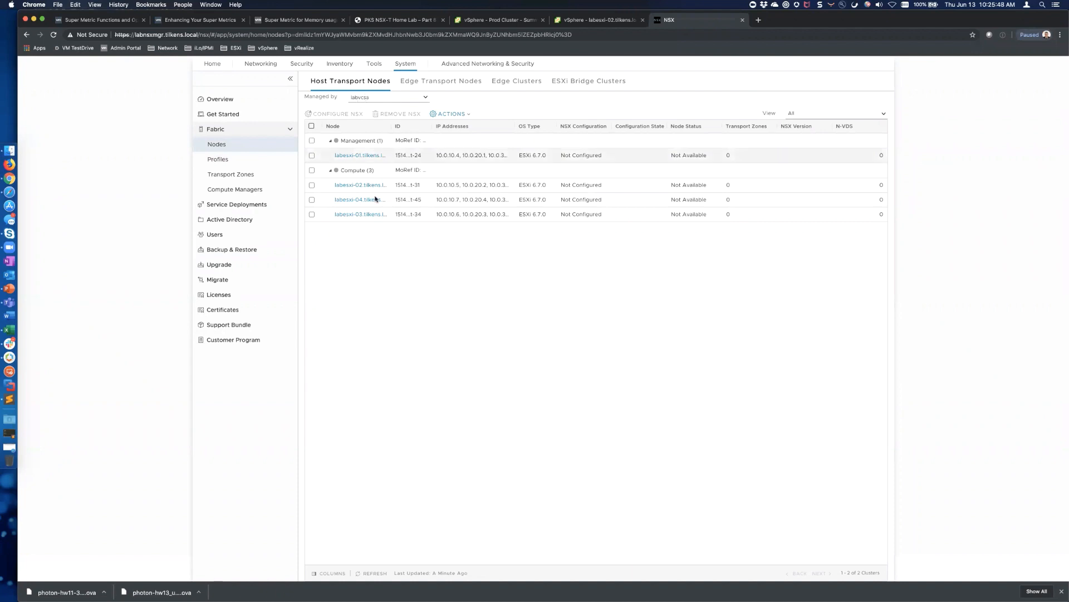
Configure NSX on the Compute cluster using compute-transport-node-profile
click(312, 170)
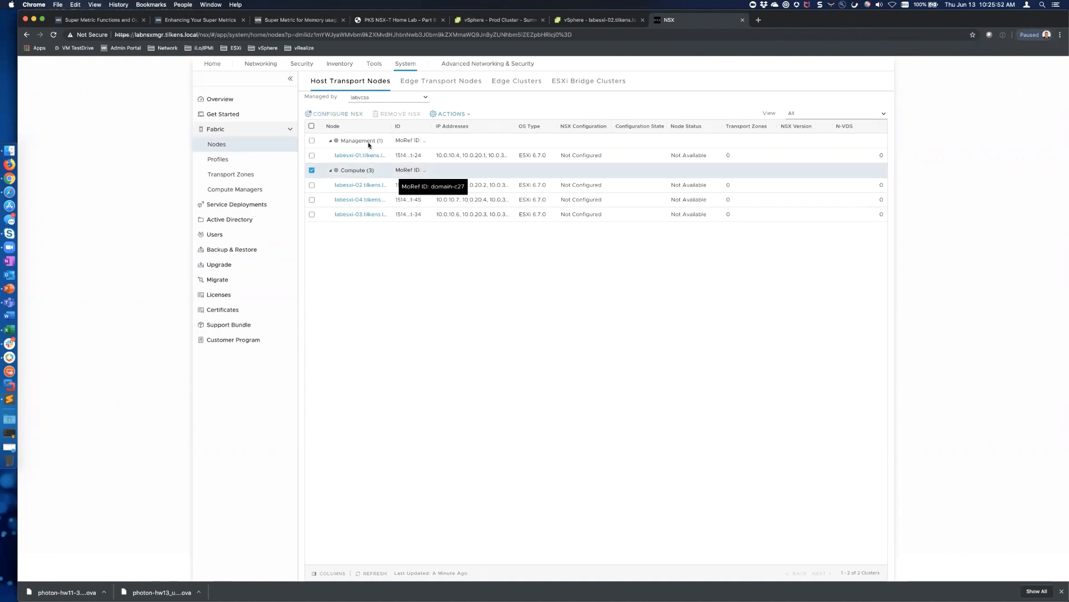
click(338, 115)
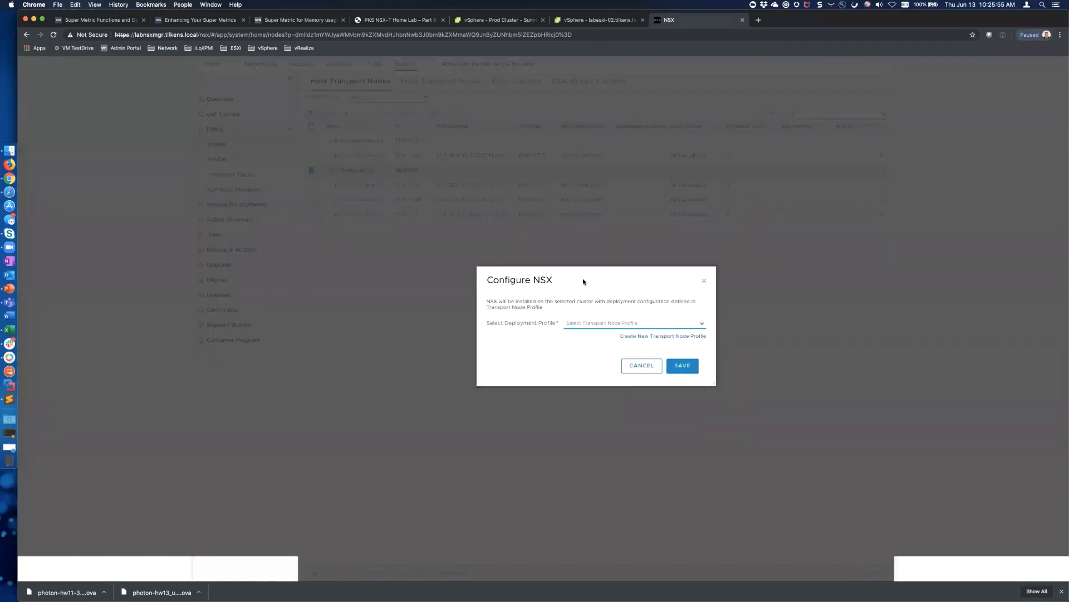
click(704, 325)
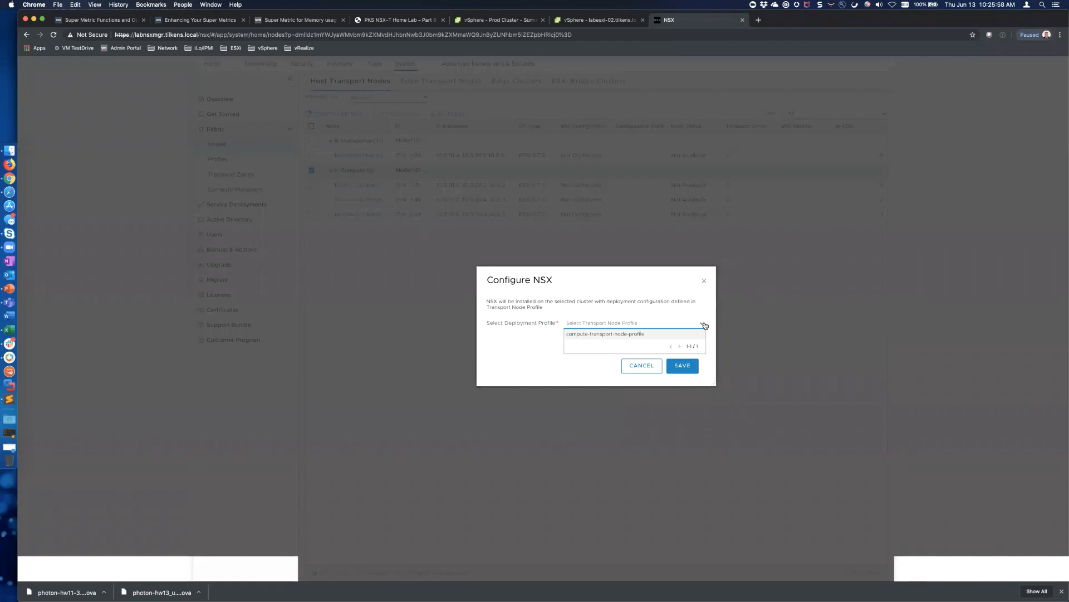
click(599, 334)
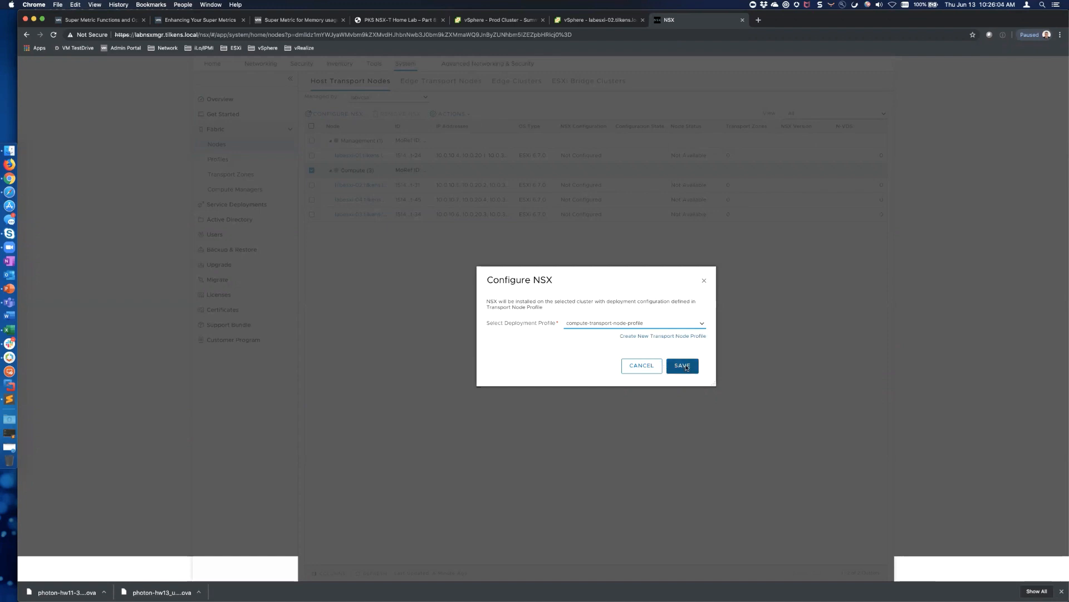
click(685, 366)
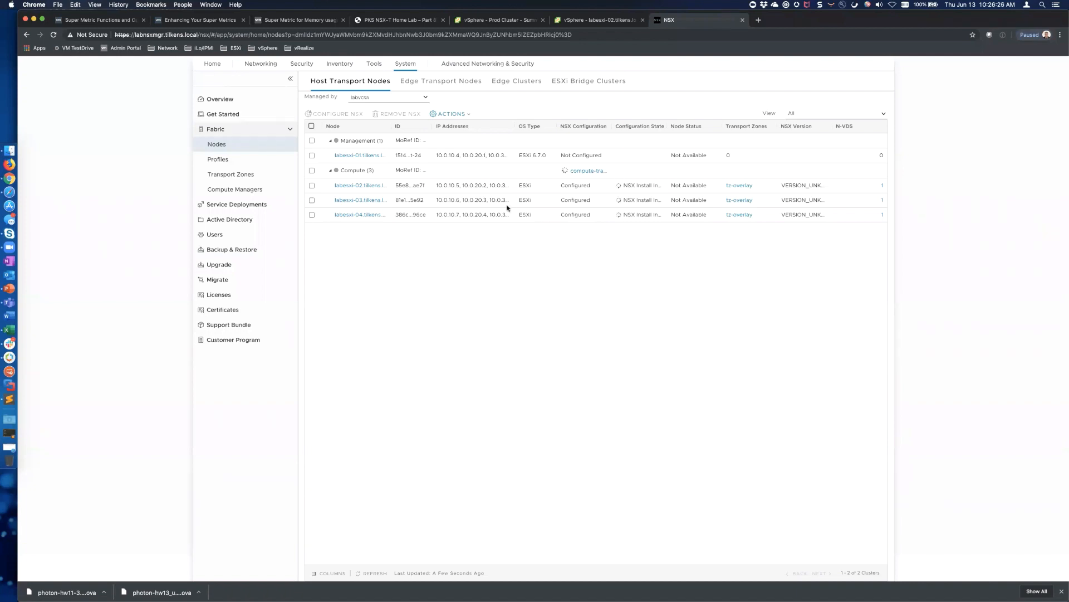
click(432, 83)
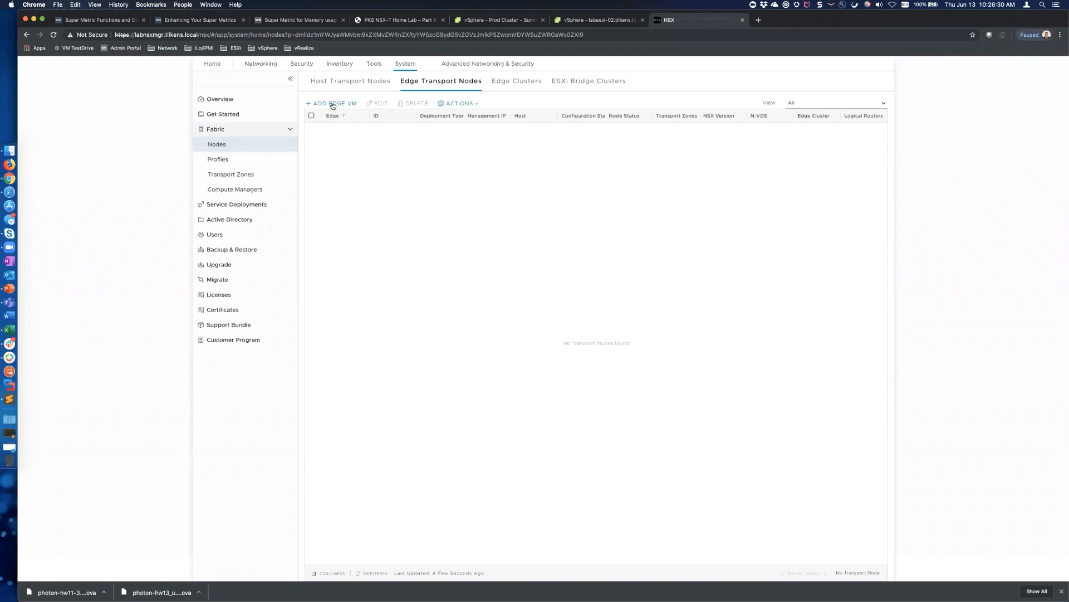
Add edge VM labnsxedge01 with host name labnsxedge01.tilkens.local
click(332, 104)
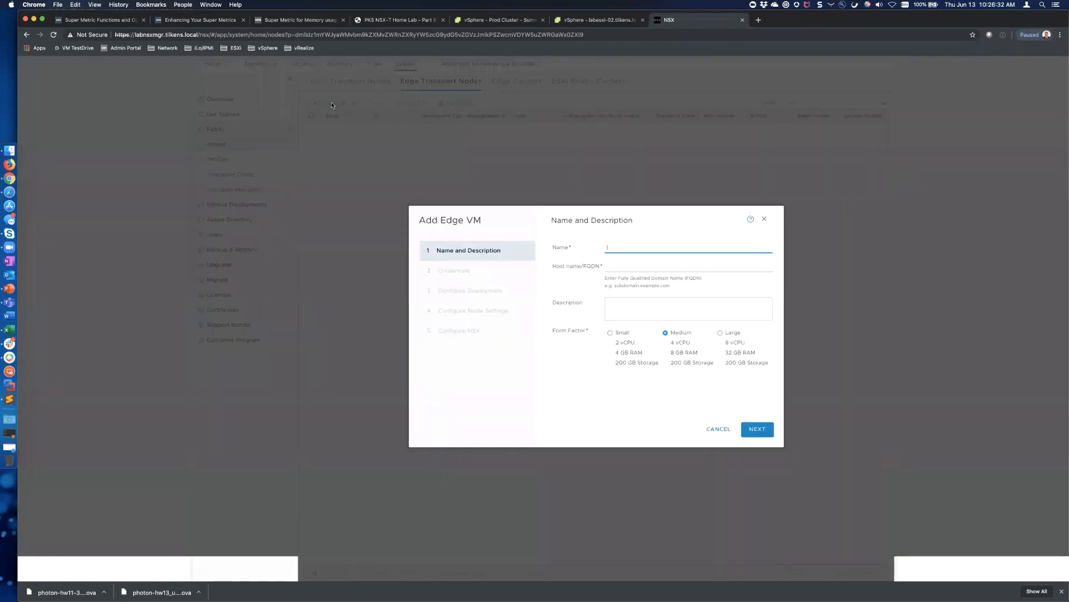
text(labnsxedge01)
key(super+a)
key(super+c)
key(Tab)
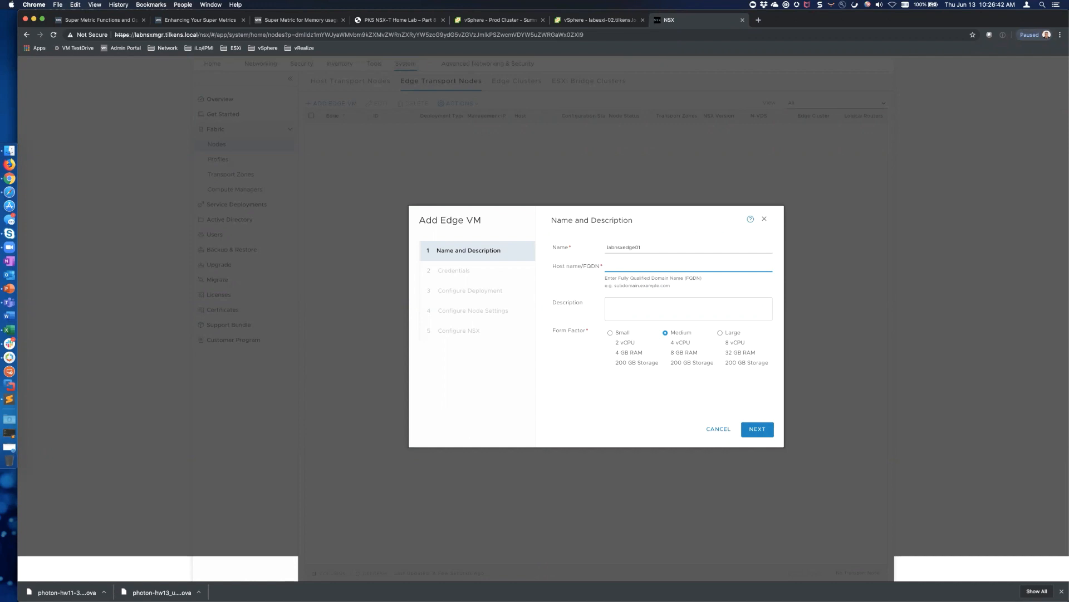
key(super+v)
text(.tilkens.loc)
On the credentials step, enter and confirm the CLI password for CLI user admin
click(764, 431)
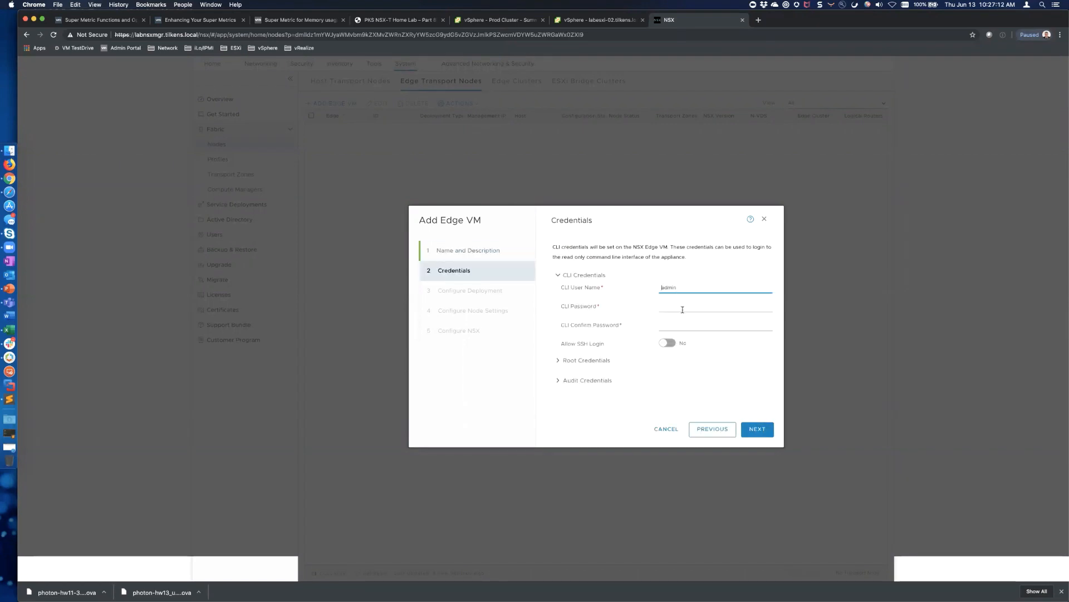
click(678, 308)
click(689, 289)
text(VMware1!)
key(shift+Left)
key(shift+Left)
key(shift+Left)
key(shift+Left)
key(shift+Left)
key(shift+Left)
key(shift+Left)
key(shift+Left)
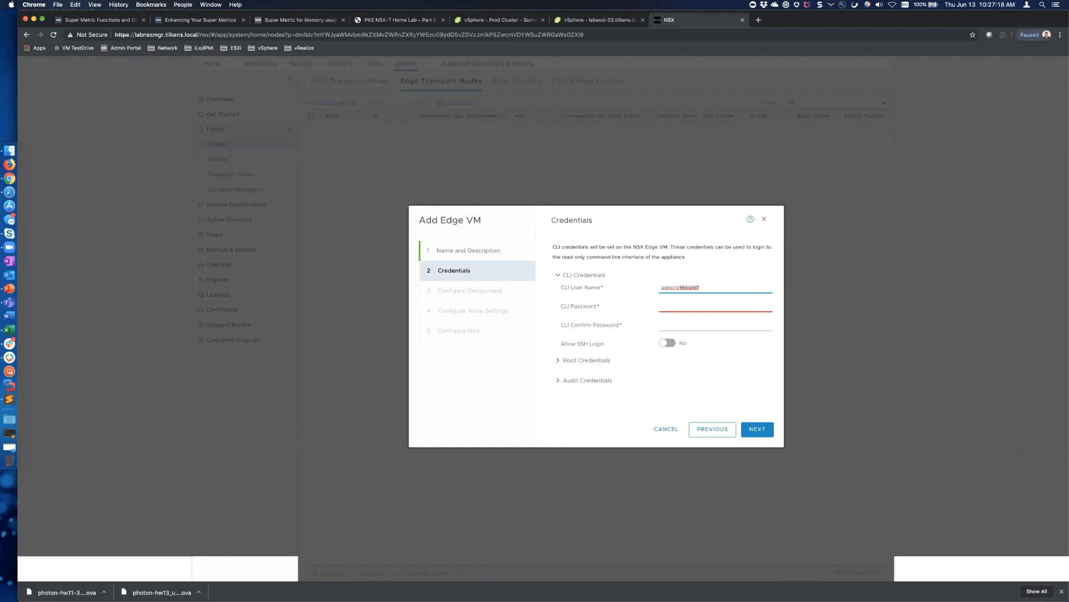
key(super+x)
key(Tab)
key(super+v)
key(Tab)
key(super+v)
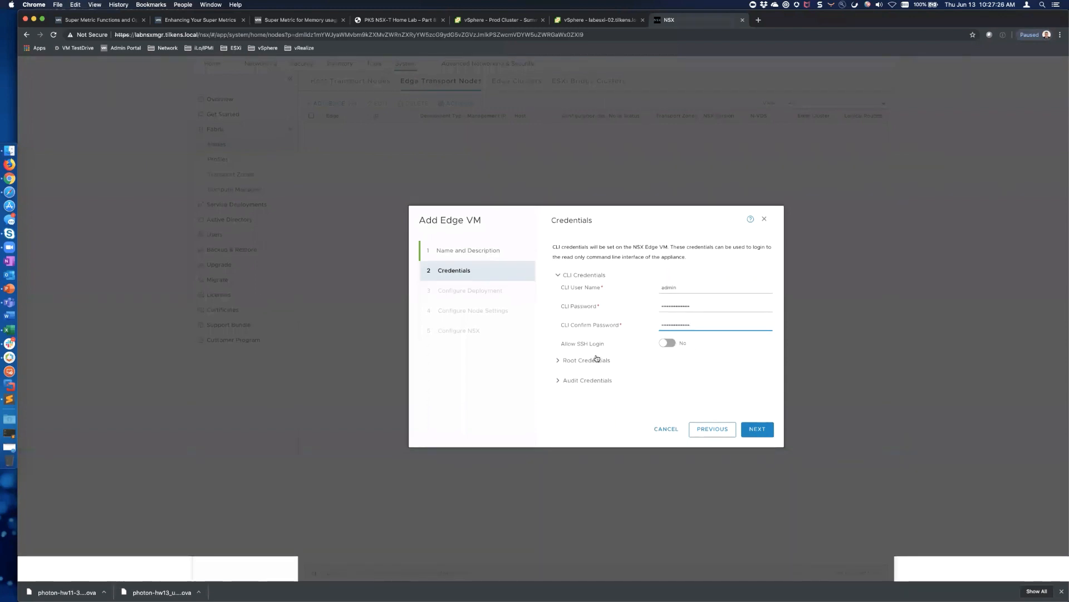
Expand Root Credentials and enter and confirm the root password
click(559, 362)
scroll(639, 350, down, 1)
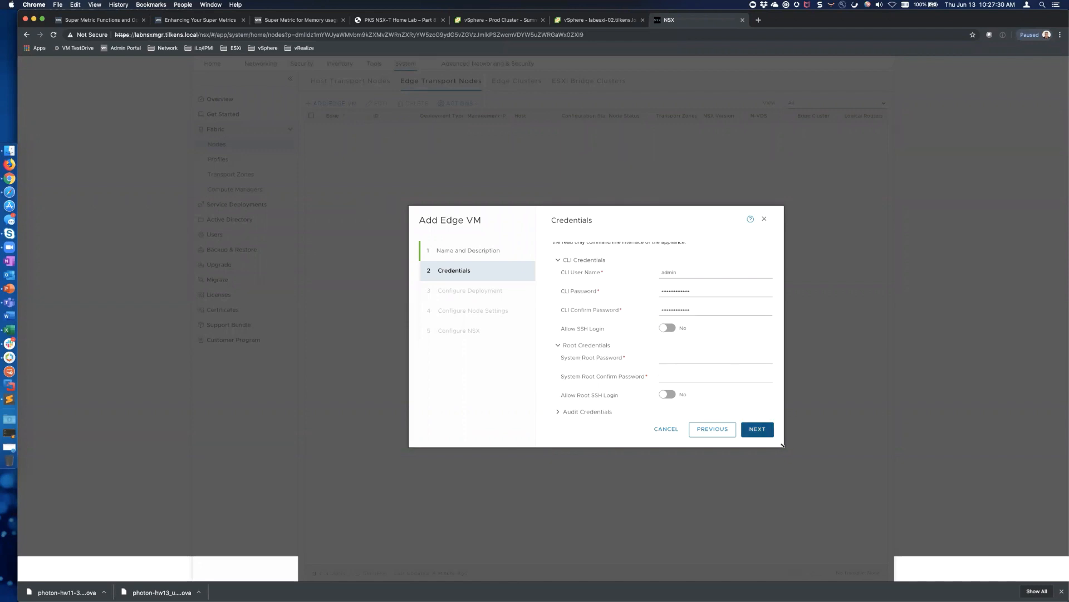
drag(854, 530, 869, 539)
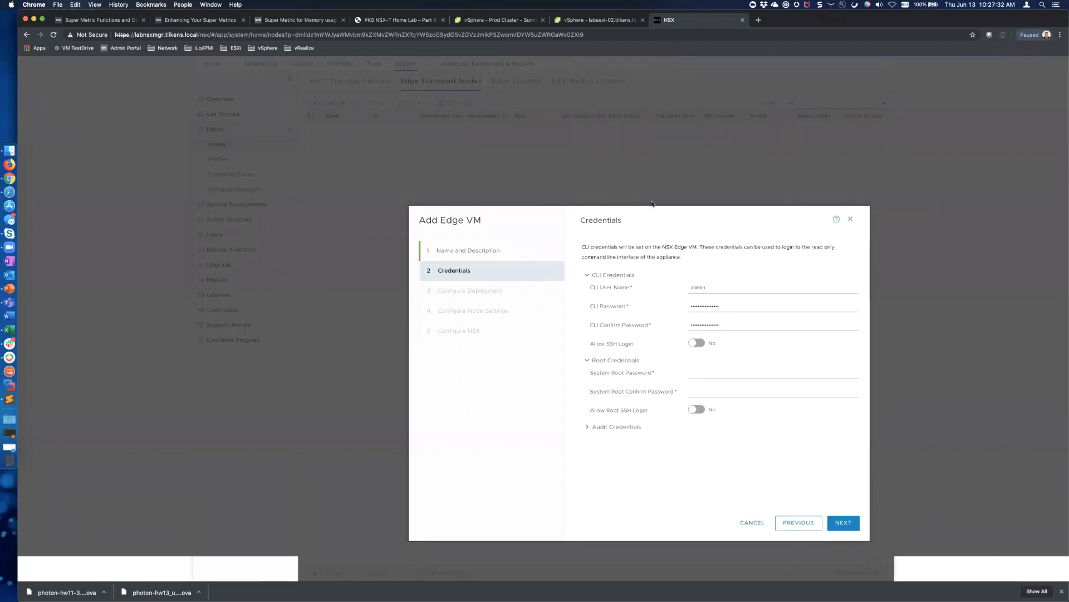
drag(617, 211, 506, 130)
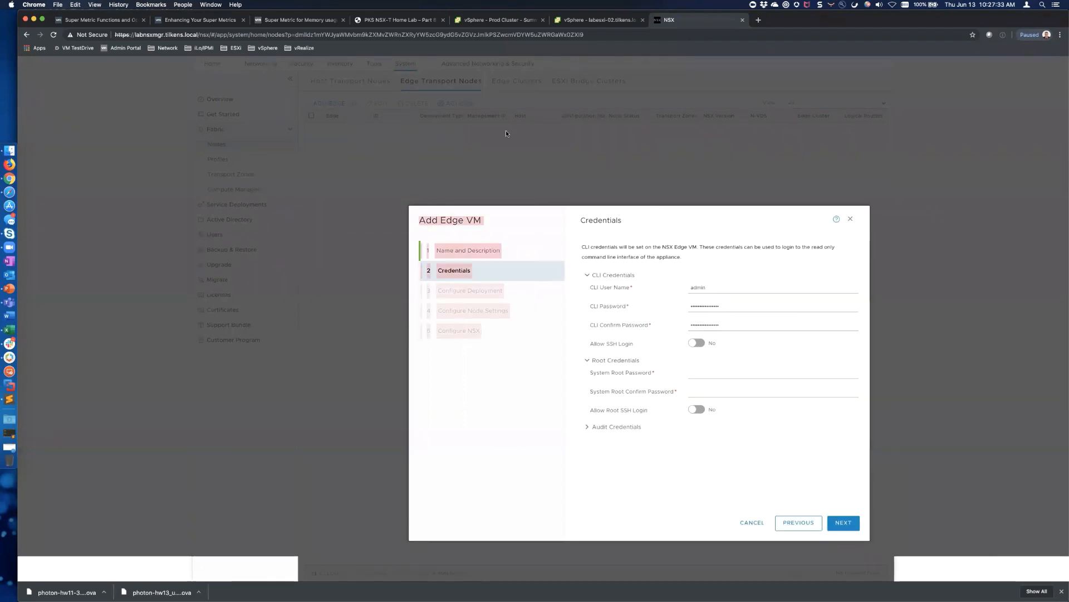
click(662, 219)
click(712, 373)
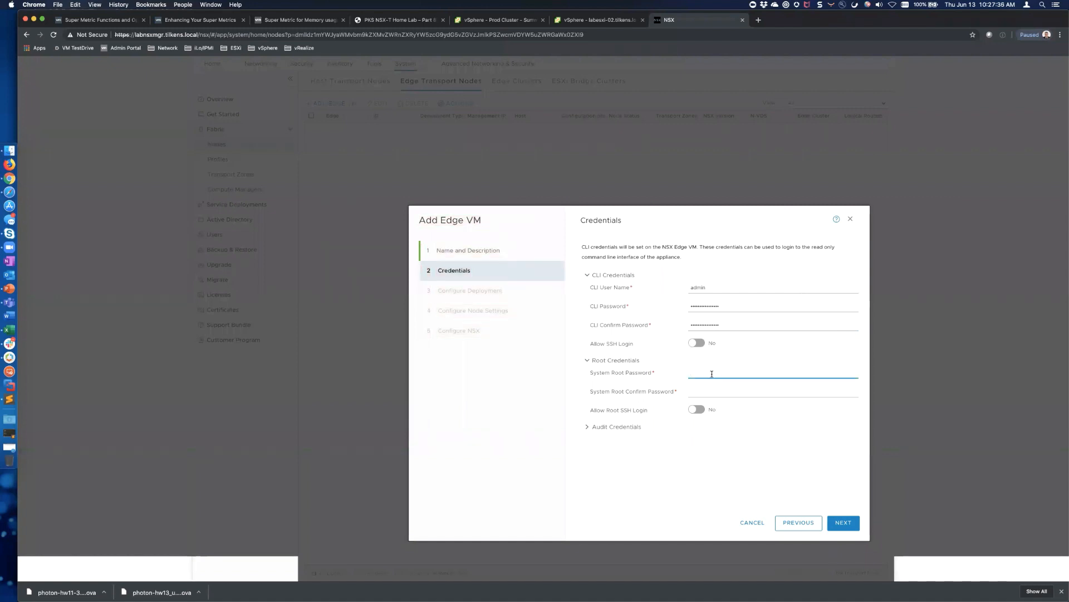
key(super+v)
key(Tab)
key(super+v)
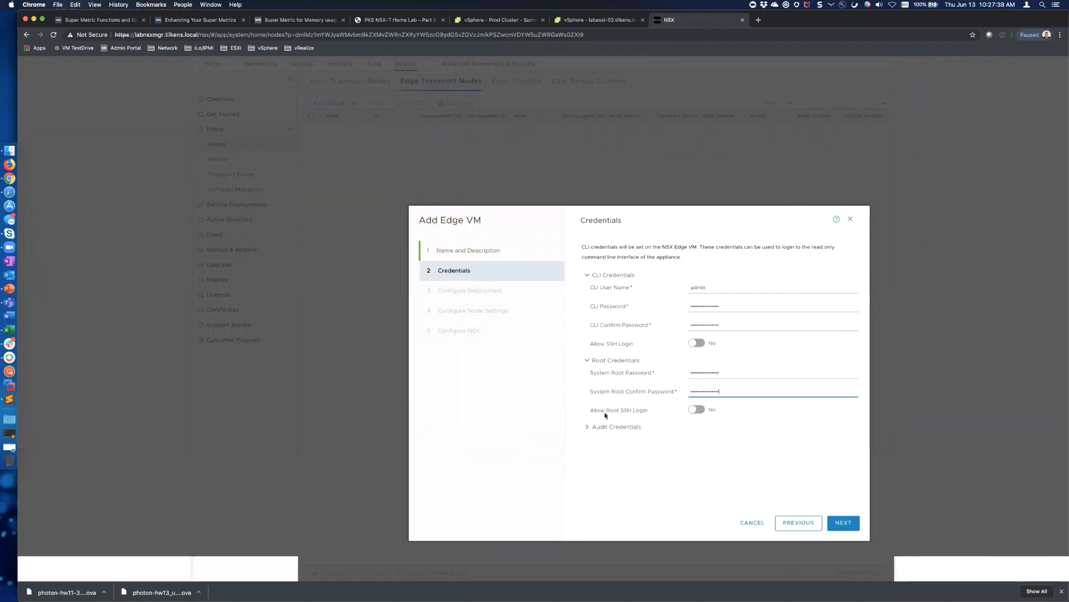
Expand Audit Credentials, enter the audit password, and set the audit user name to audit
click(587, 427)
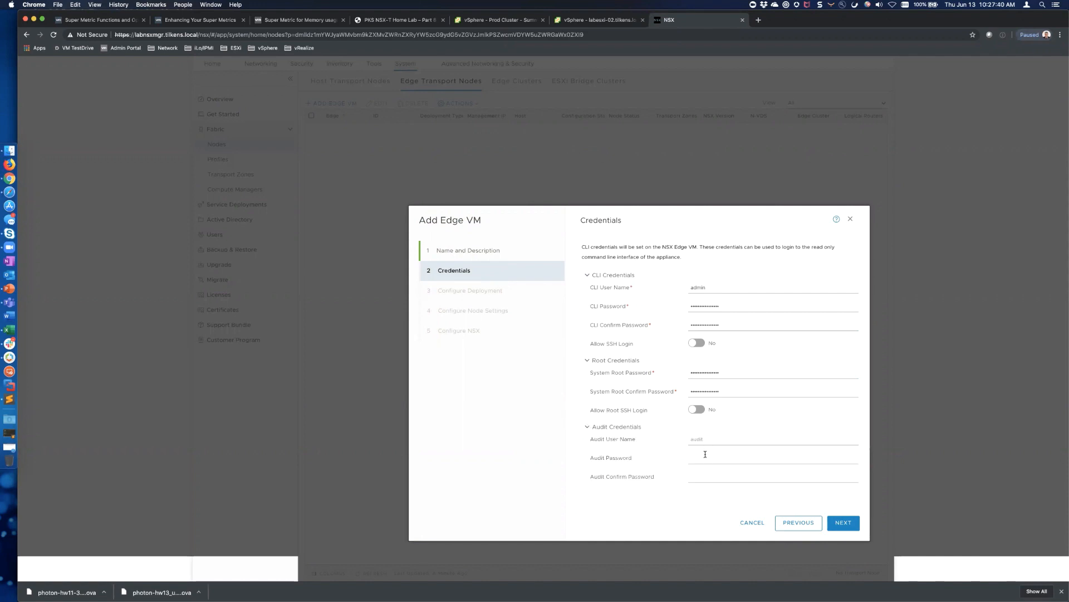
click(705, 454)
key(super+v)
text(VMware1!VMware1!)
click(706, 439)
text(aud)
Target compute manager labvcsa, cluster Management and datastore labesxi-01-local-ssd, then continue to node settings
click(848, 527)
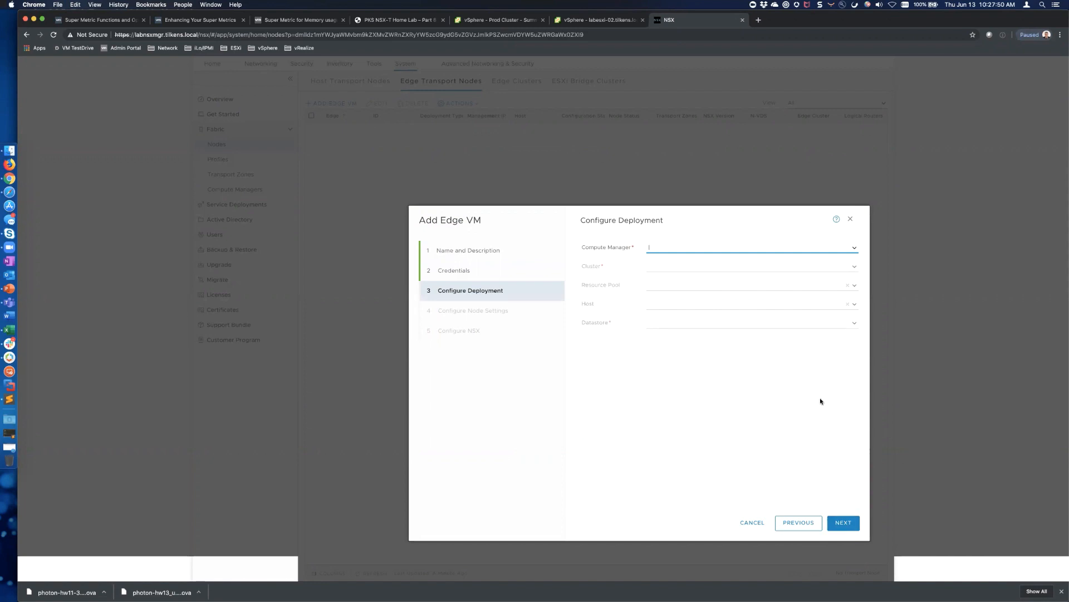
click(856, 250)
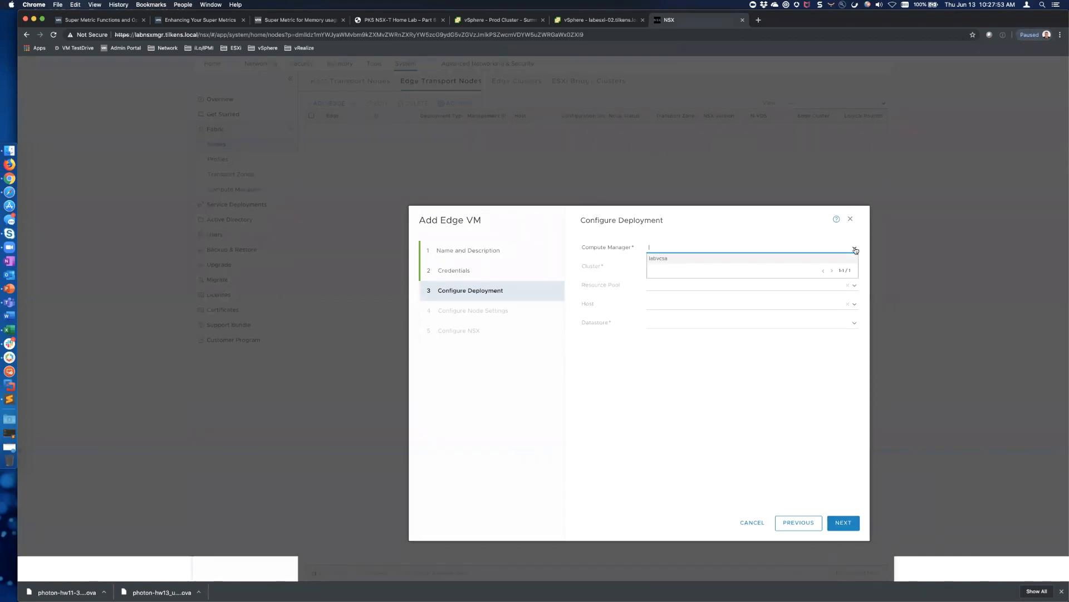
click(663, 260)
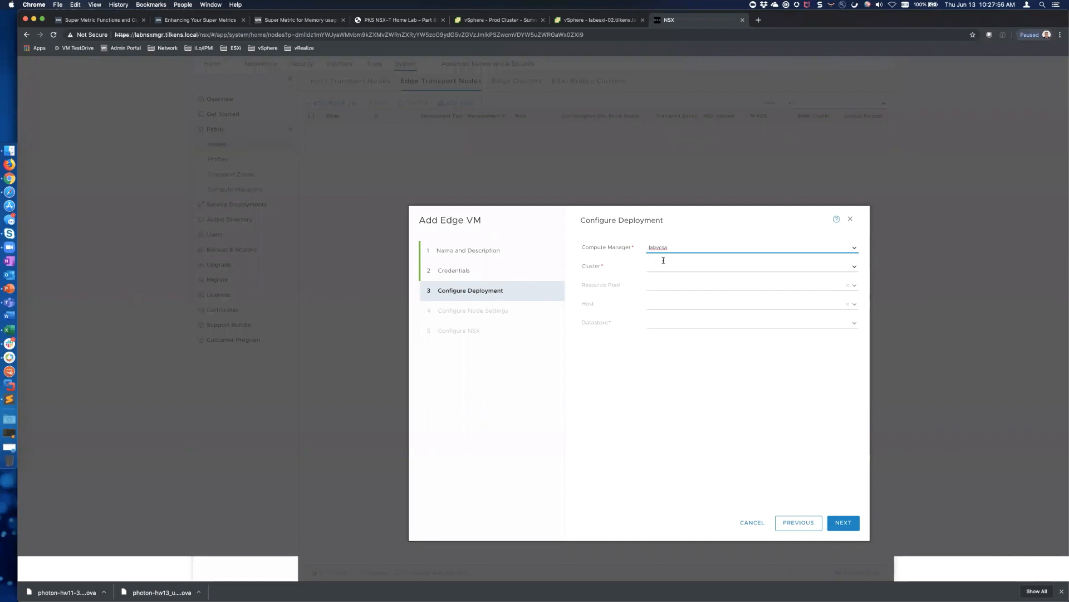
click(852, 268)
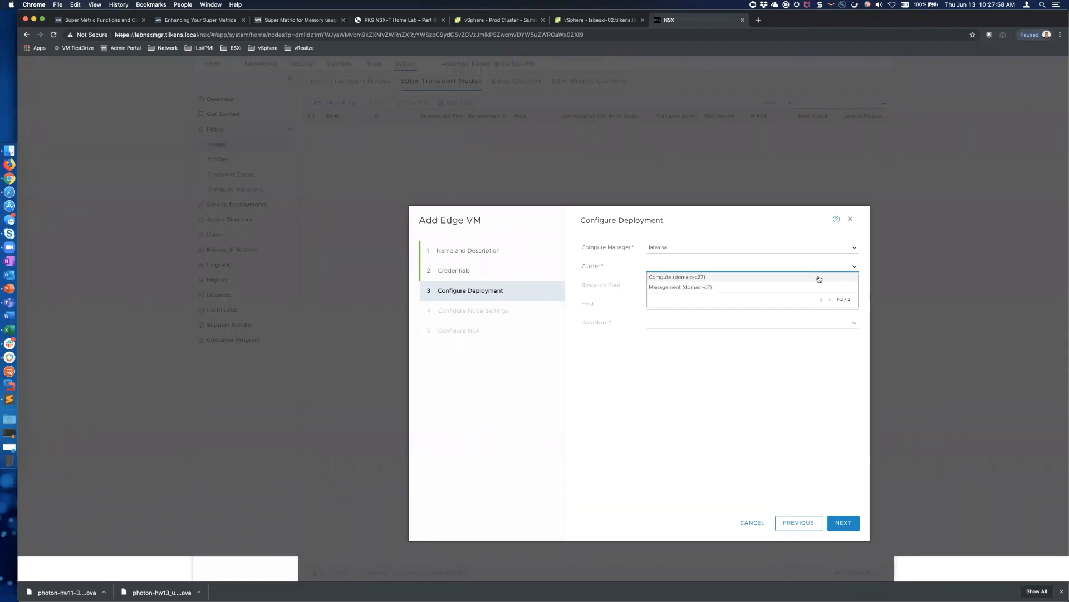
click(690, 287)
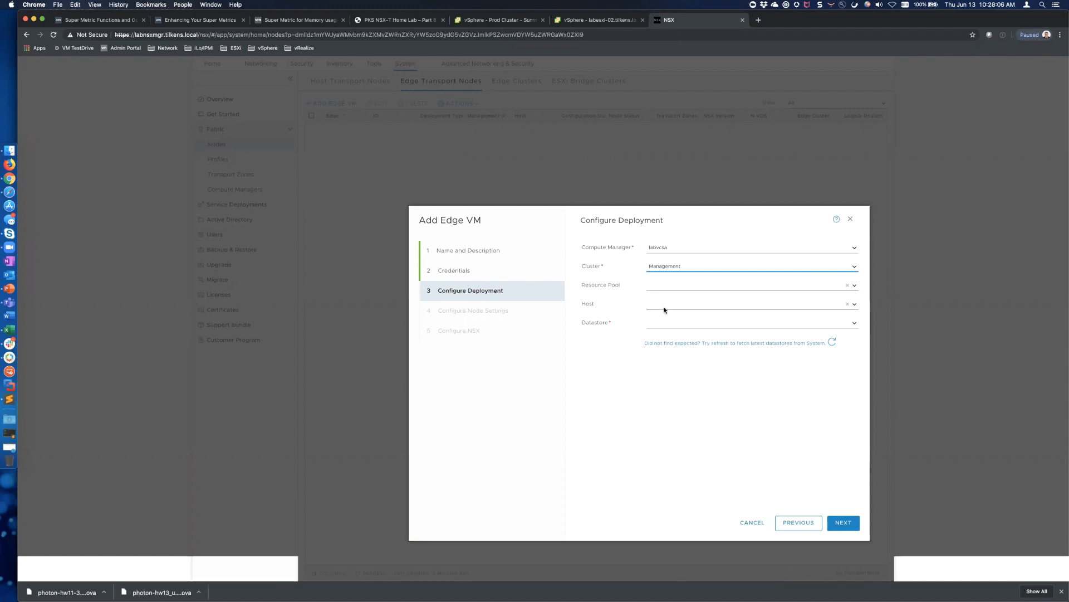
click(855, 323)
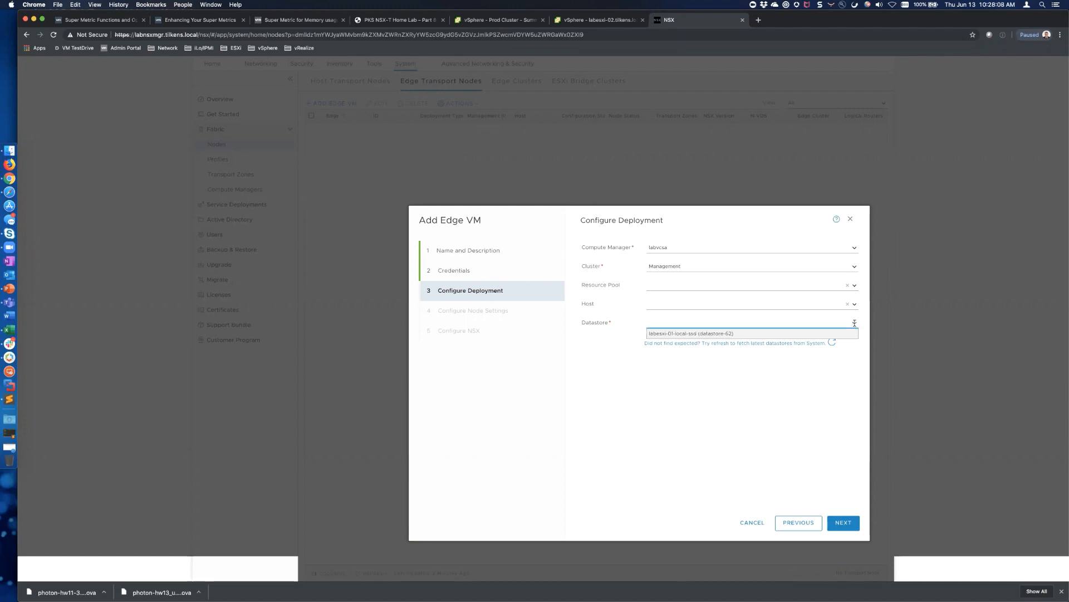
click(679, 336)
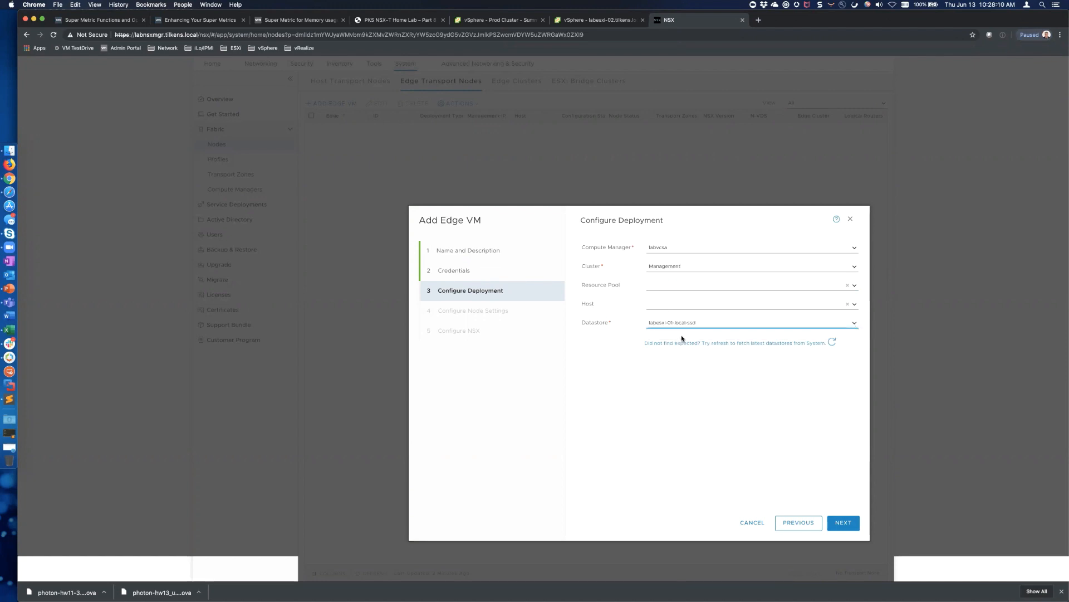
click(851, 523)
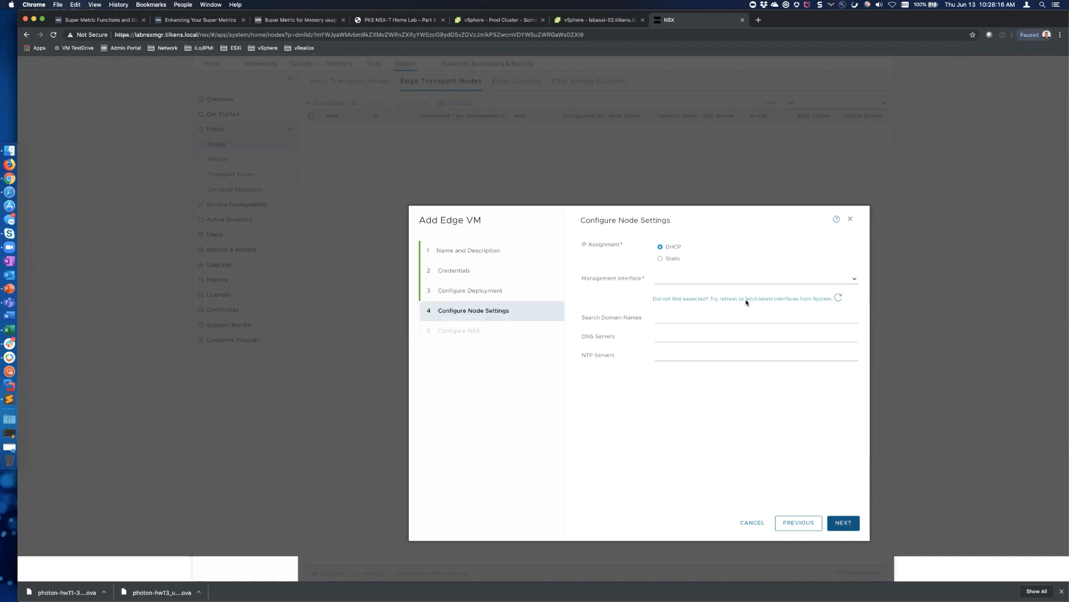
Choose Static IP assignment, start the management IP with 10.0.10, and switch to the IP spreadsheet
click(660, 259)
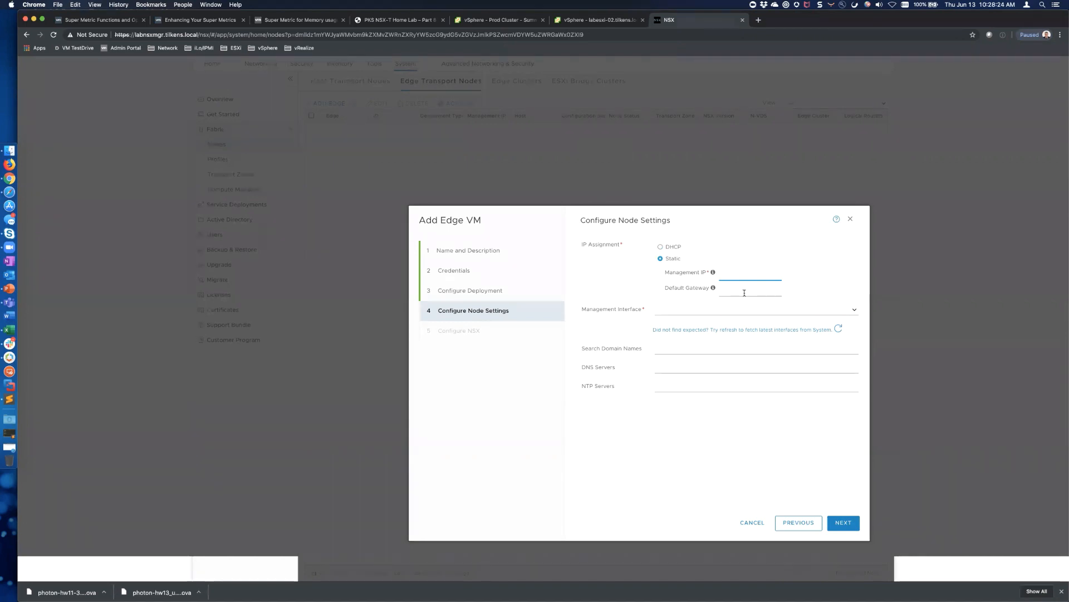
text(10.0.10)
key(super+Tab)
key(super+Tab)
key(super+Tab)
key(super+Tab)
key(super+Tab)
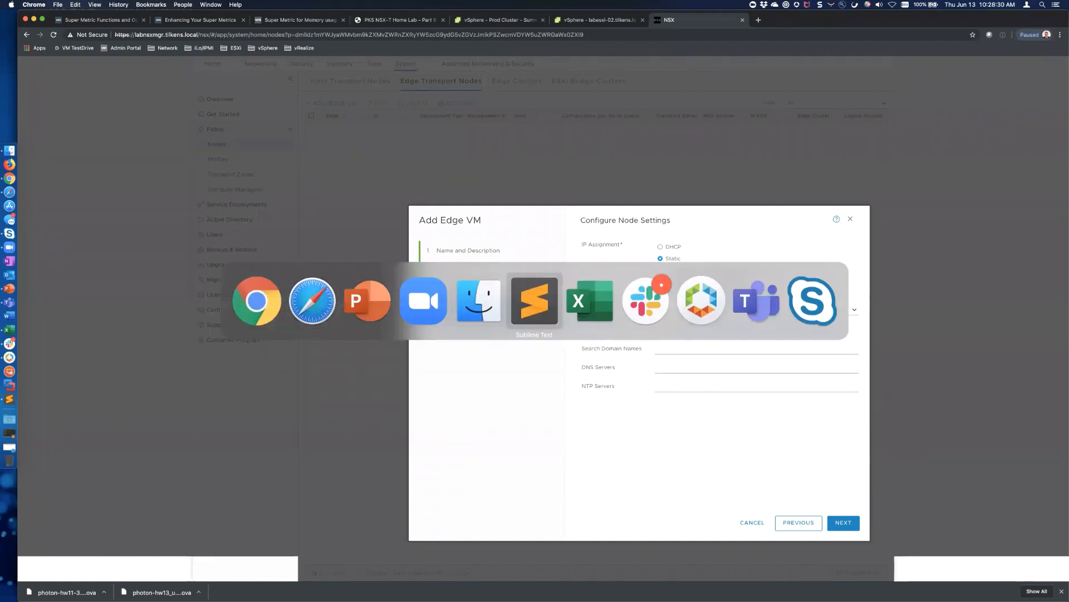
key(super+Tab)
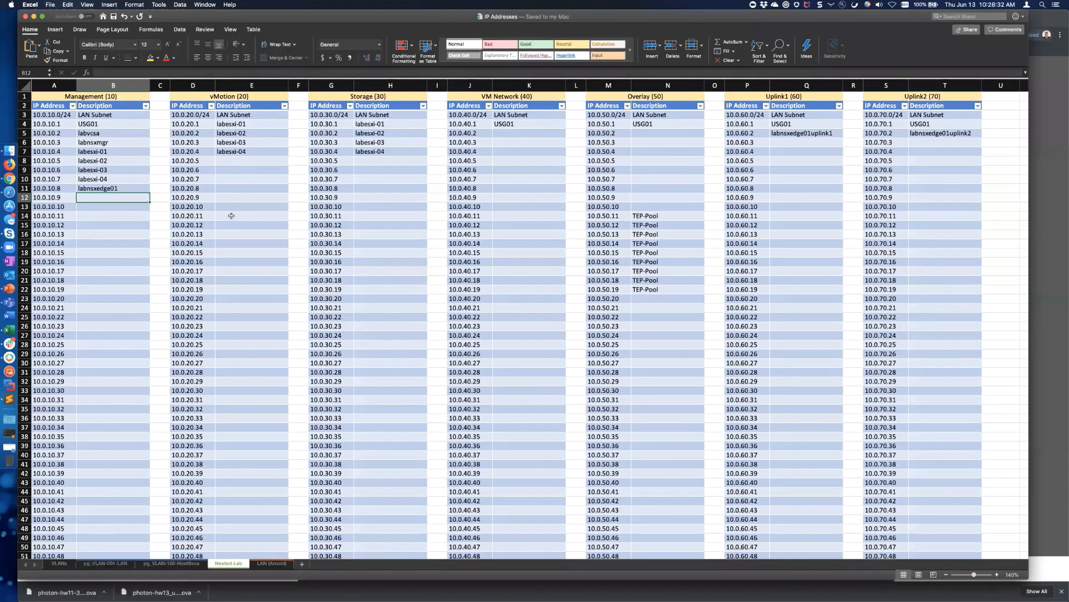
click(56, 185)
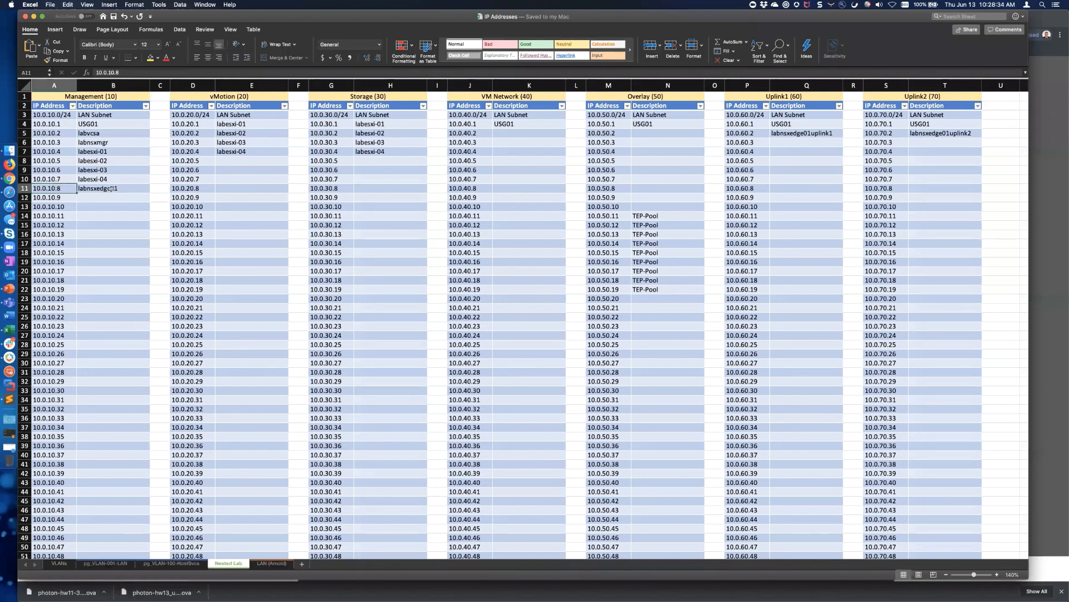
drag(112, 188, 55, 189)
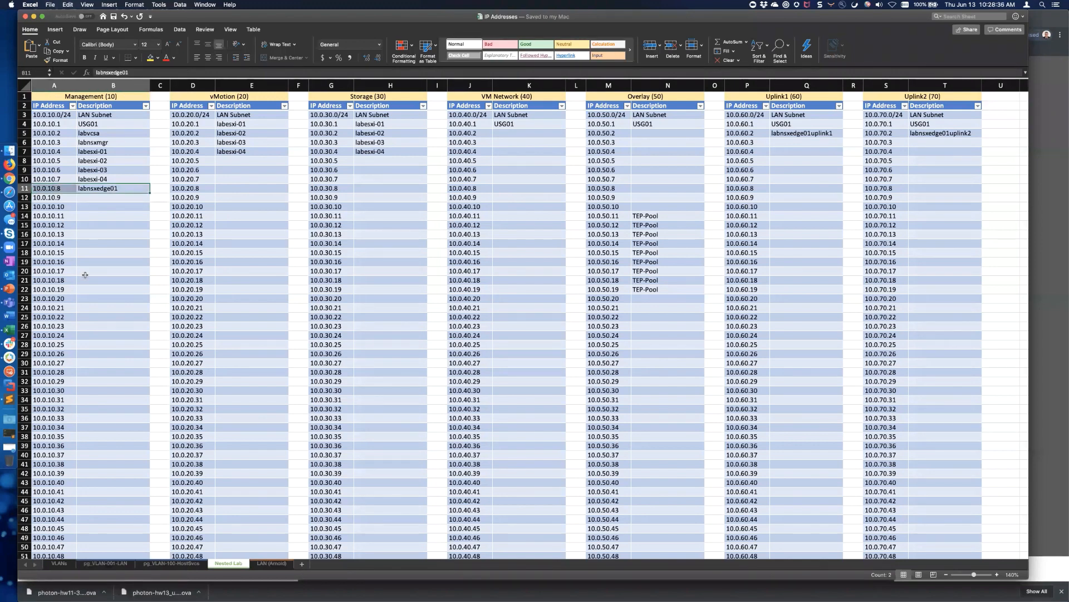
key(super+Tab)
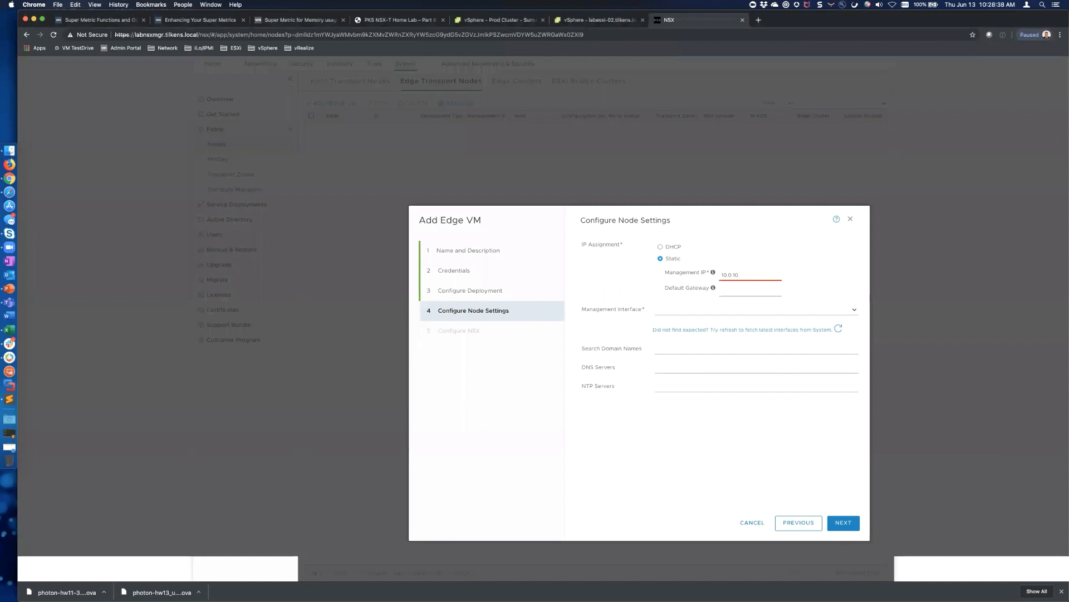
Set management IP 10.0.10.8/24, gateway 10.0.10.1, interface mgmt-10, and the local search domain
text(8)
key(Tab)
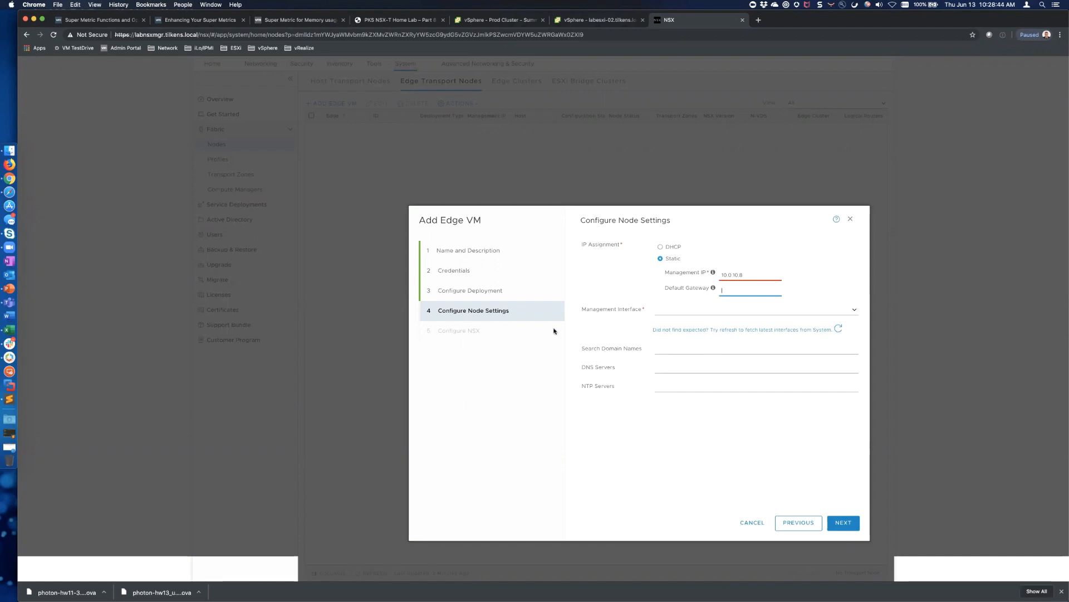
text(10.0.10.1)
click(855, 311)
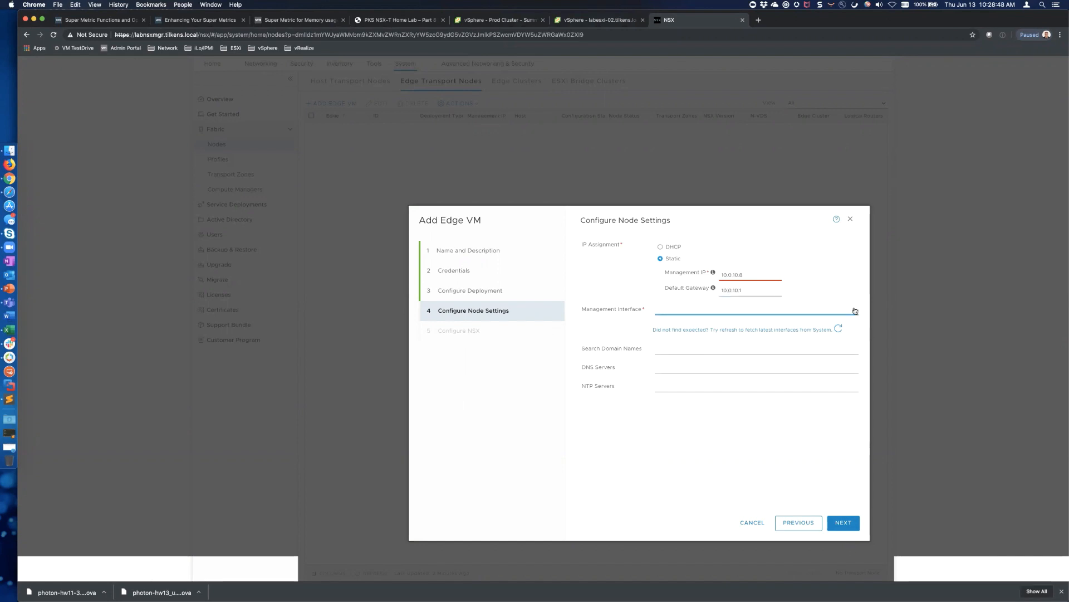
click(678, 350)
click(684, 351)
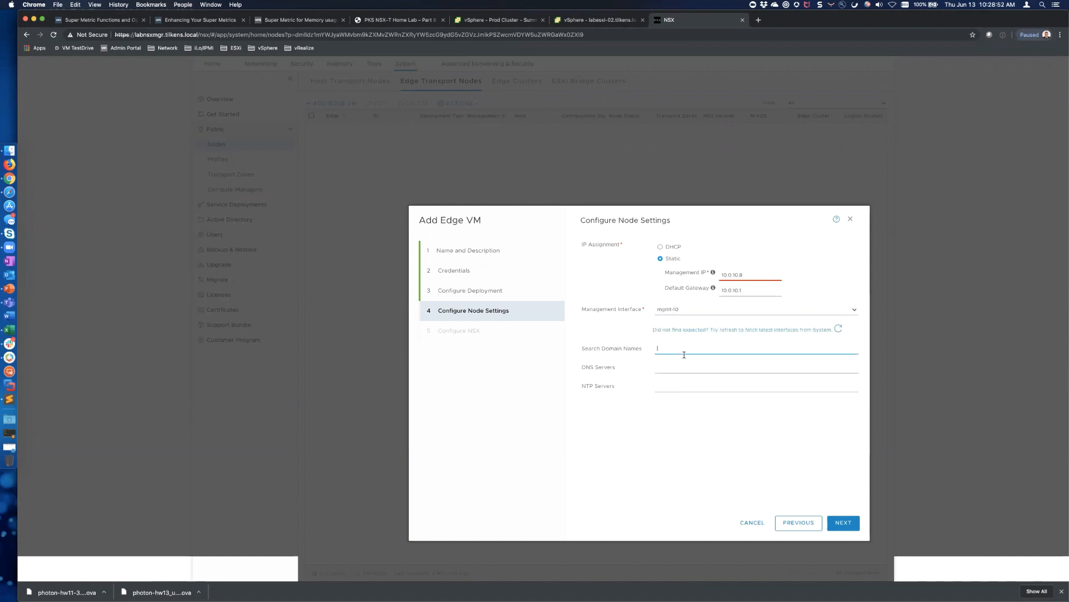
text(tilkens.local)
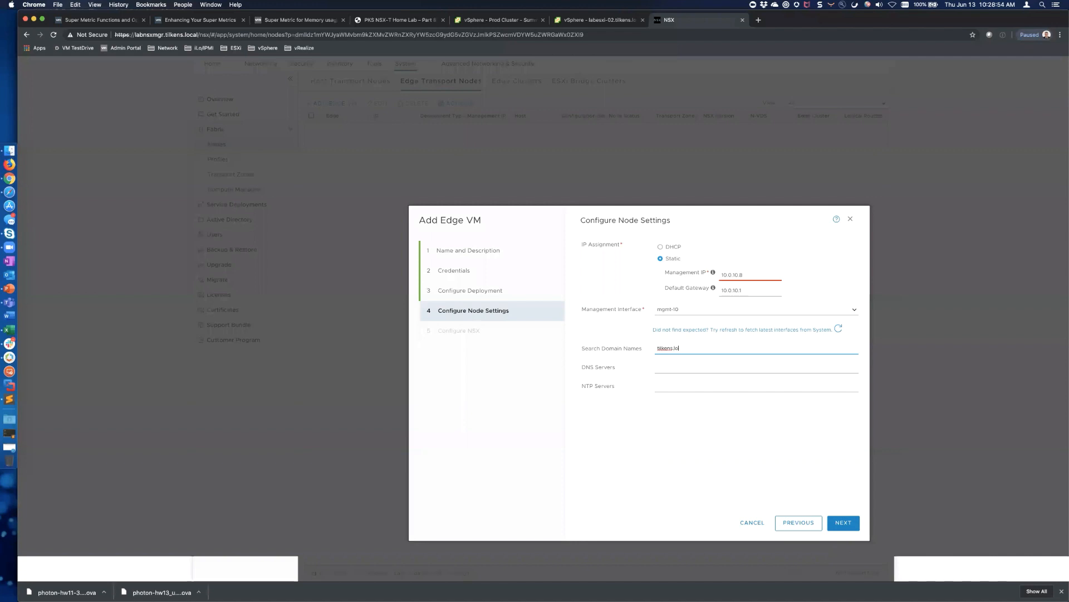
double_click(743, 279)
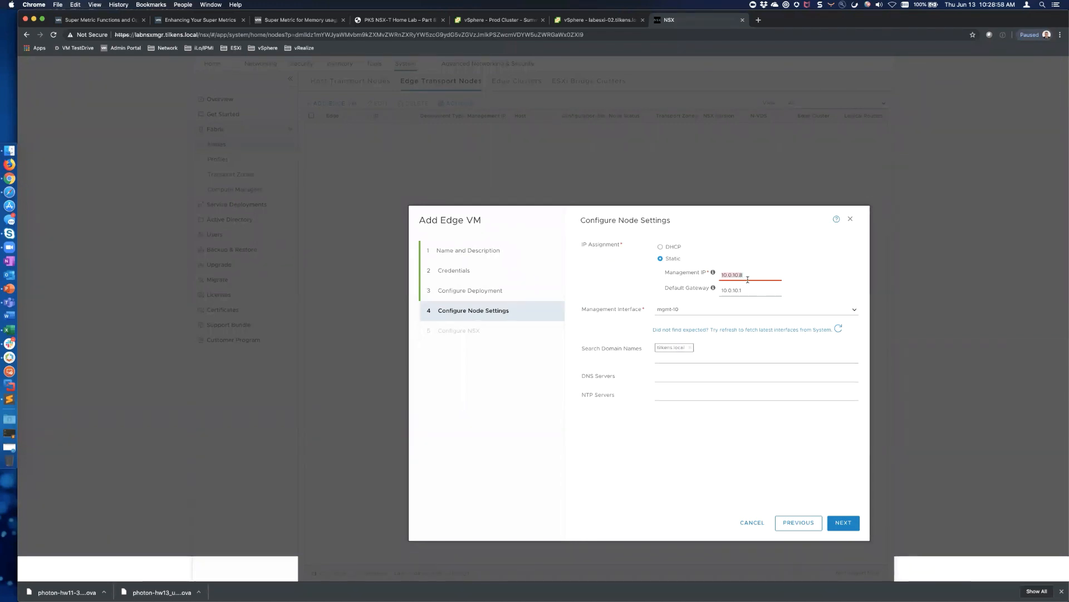
key(Right)
text(/24)
Add DNS servers 10.10.90.30 and 10.10.90.41
click(669, 374)
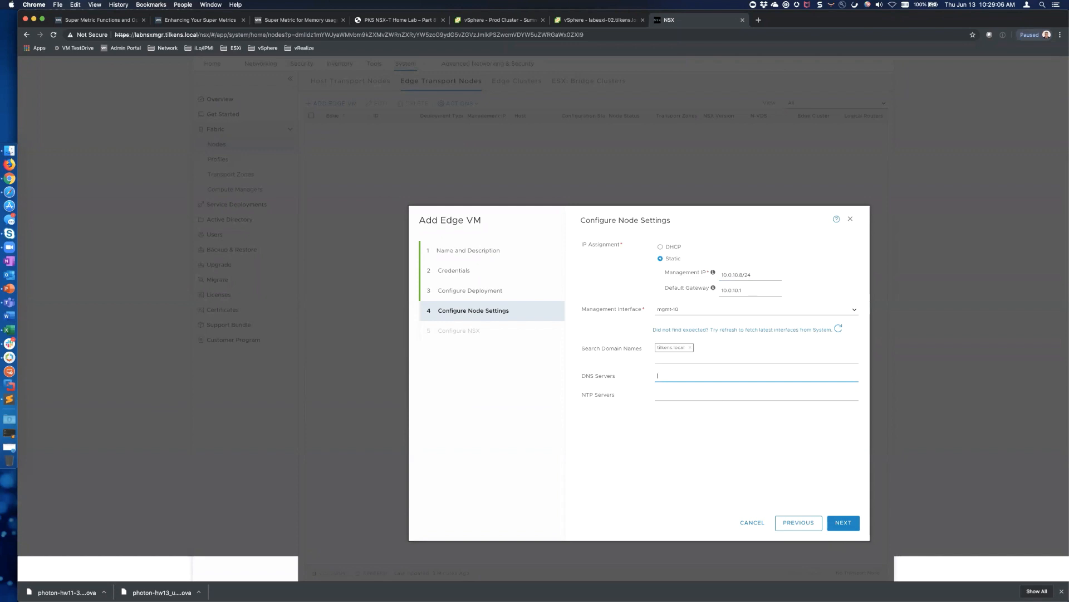
text(10.10)
key(BackSpace)
key(BackSpace)
text(0.90)
key(BackSpace)
key(BackSpace)
key(BackSpace)
key(BackSpace)
key(BackSpace)
text(10.90.30)
key(Return)
text(1)
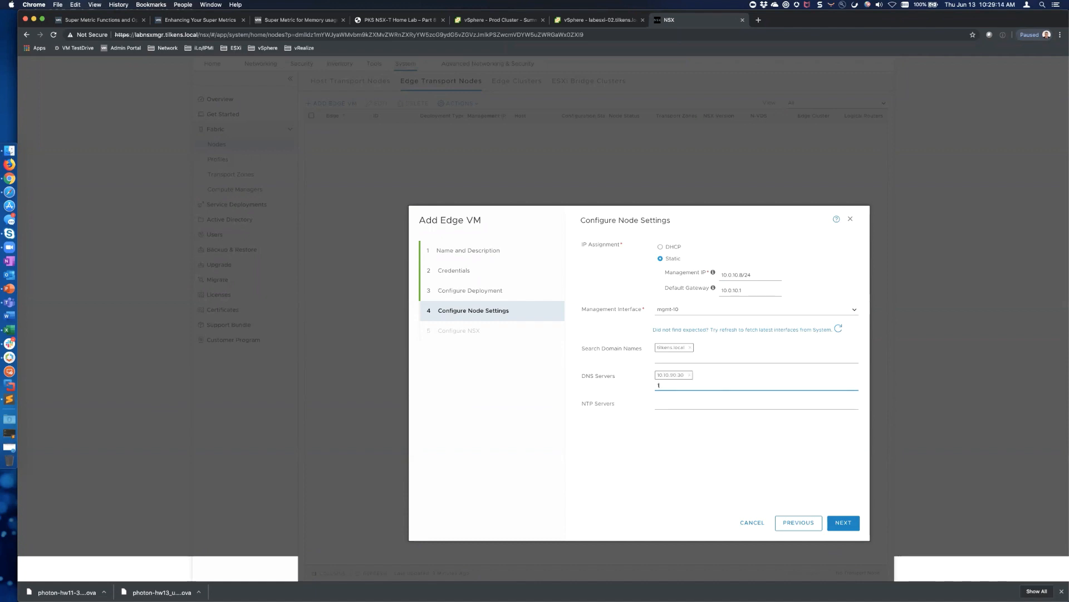
text(0.10.90.41)
key(Return)
Set the NTP servers to 10.10.90.30 and 10.10.90.41, then advance to the Configure NSX step
click(678, 402)
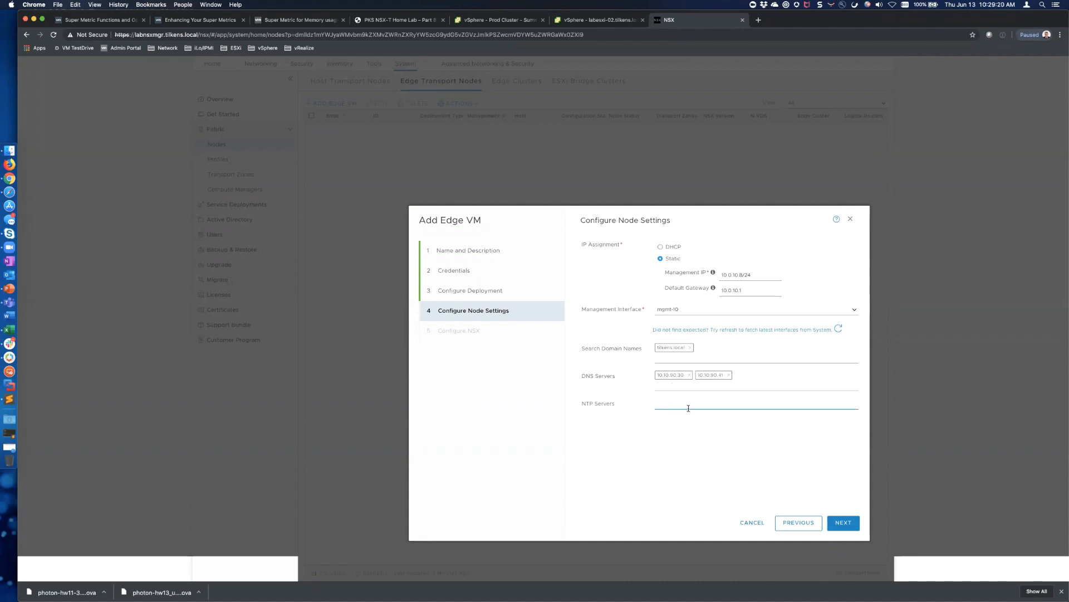
text(.pool.ntp.org)
key(super+c)
key(Left)
text(0)
key(Return)
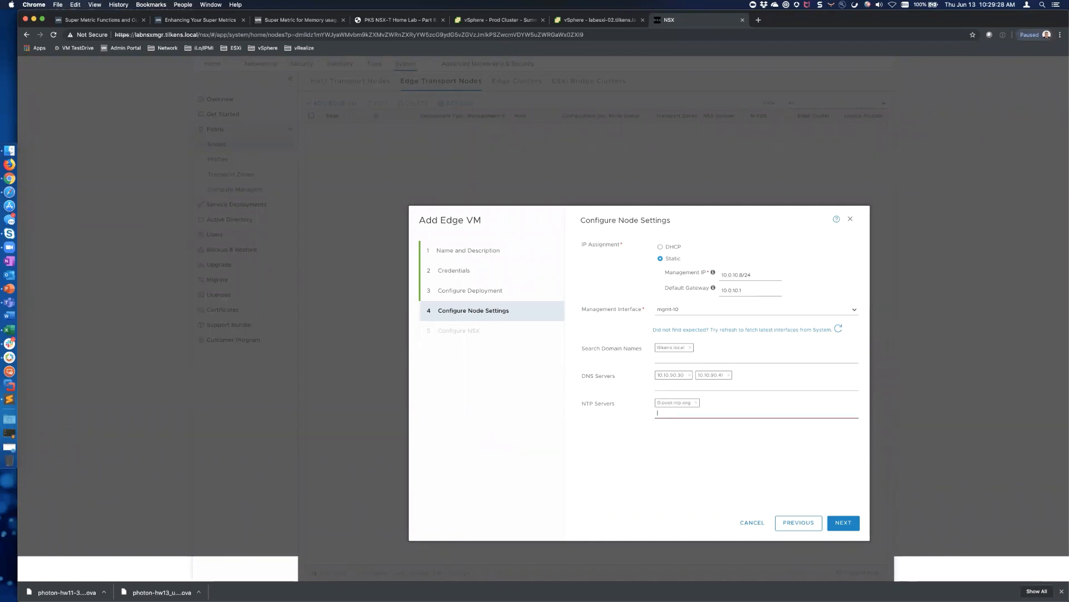
text(1)
key(super+v)
key(Return)
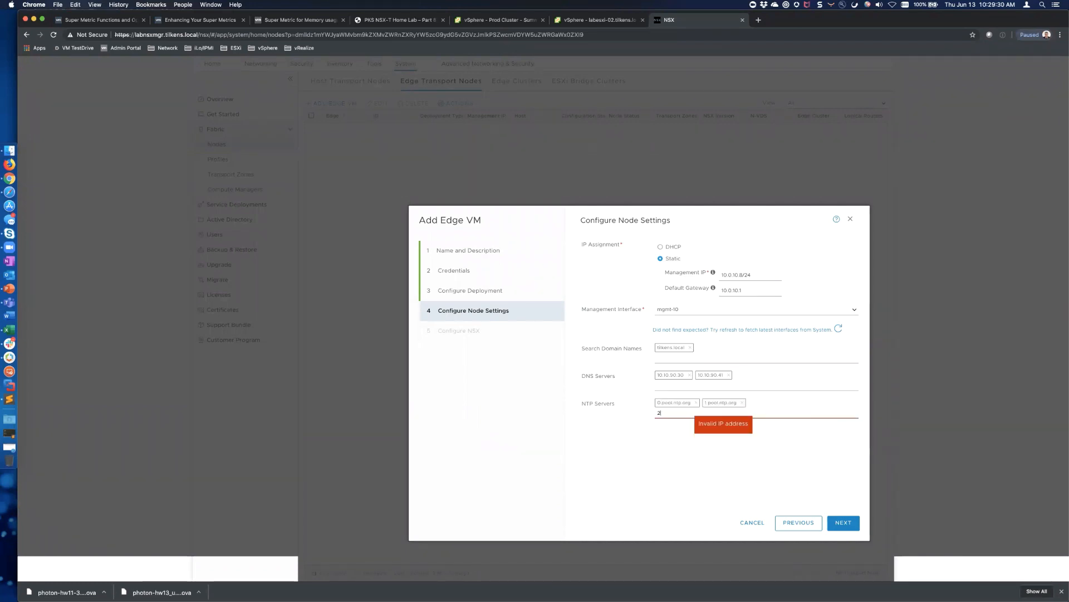
text(2)
key(super+v)
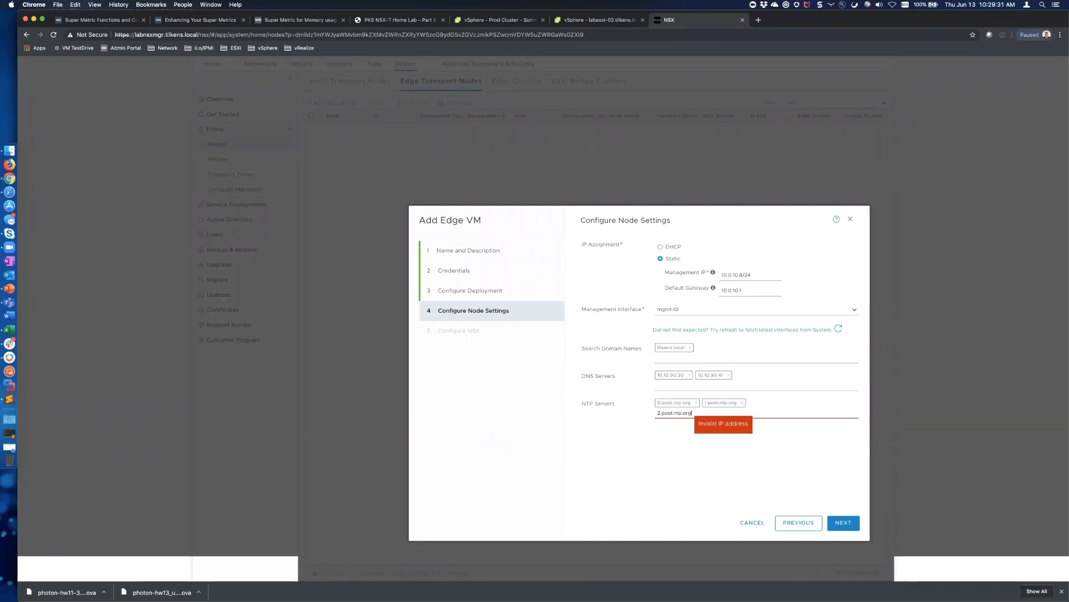
click(697, 402)
click(696, 402)
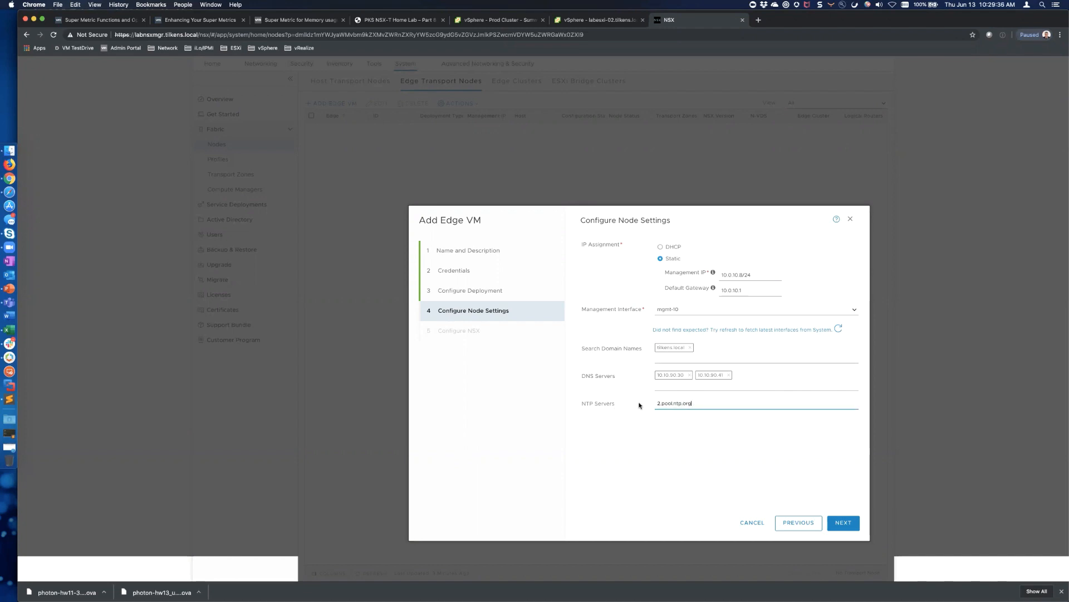
key(BackSpace)
key(BackSpace)
key(BackSpace)
key(BackSpace)
key(BackSpace)
key(BackSpace)
key(BackSpace)
key(BackSpace)
key(BackSpace)
key(BackSpace)
key(BackSpace)
text(10.10.90.30)
key(Return)
text(10.10)
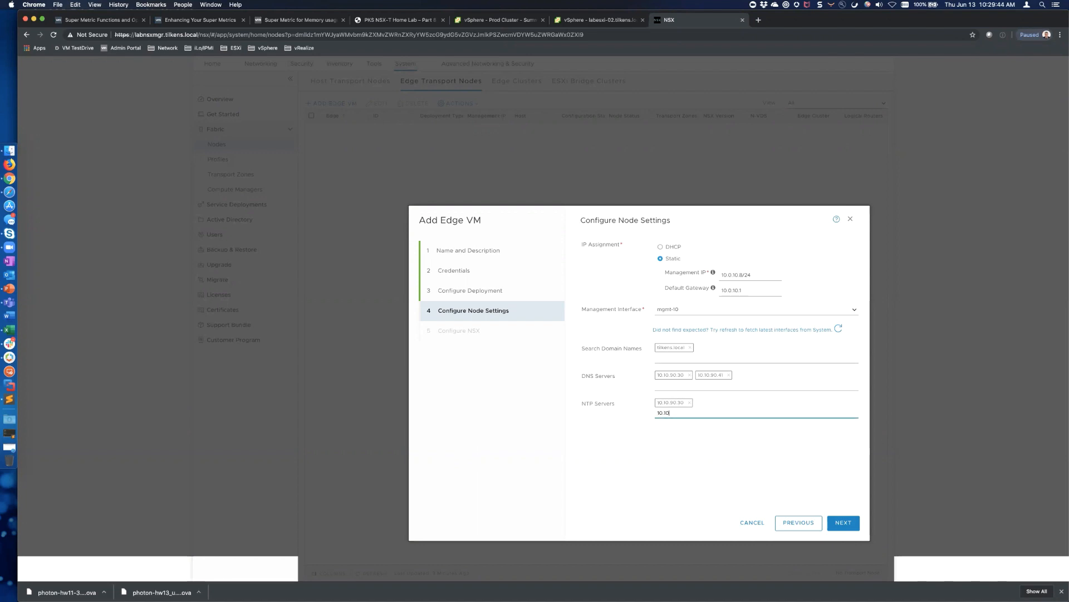
text(.90.41)
key(Return)
click(845, 523)
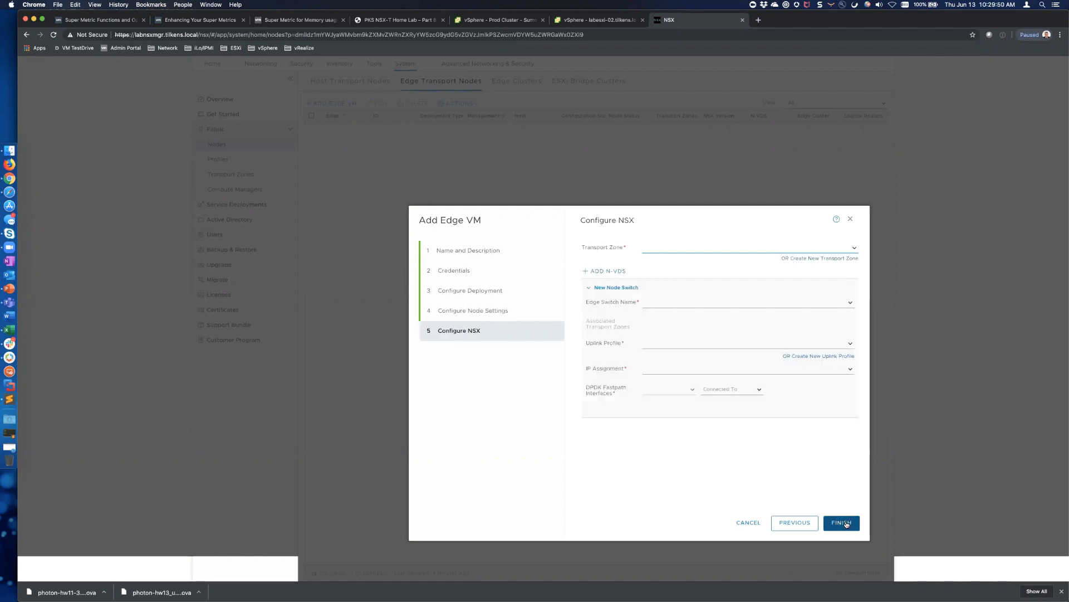
Open the Transport Zone dropdown on the Configure NSX step
drag(682, 210, 634, 183)
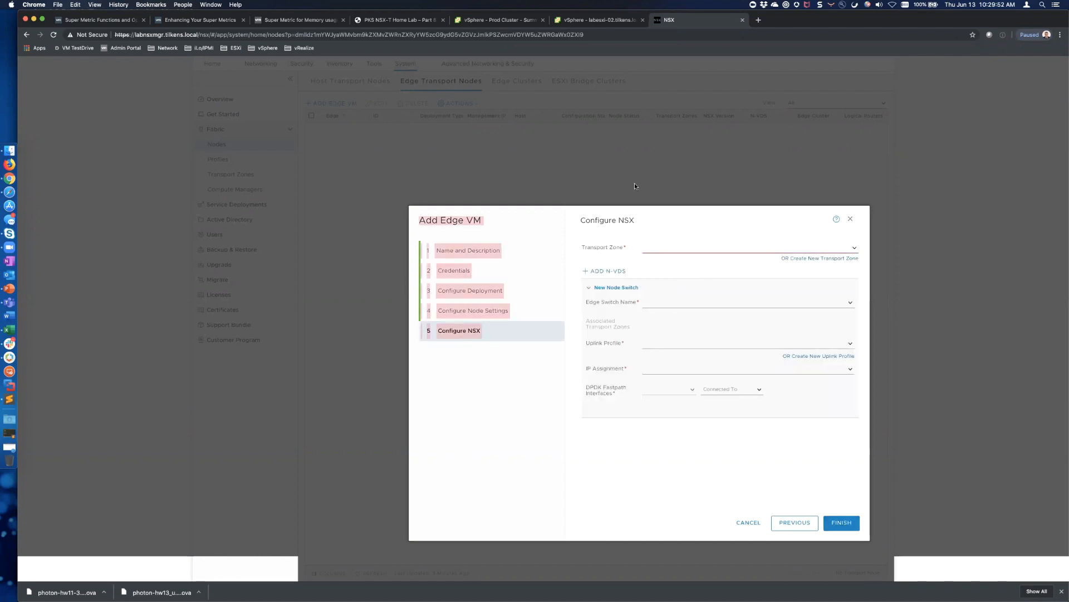
click(672, 221)
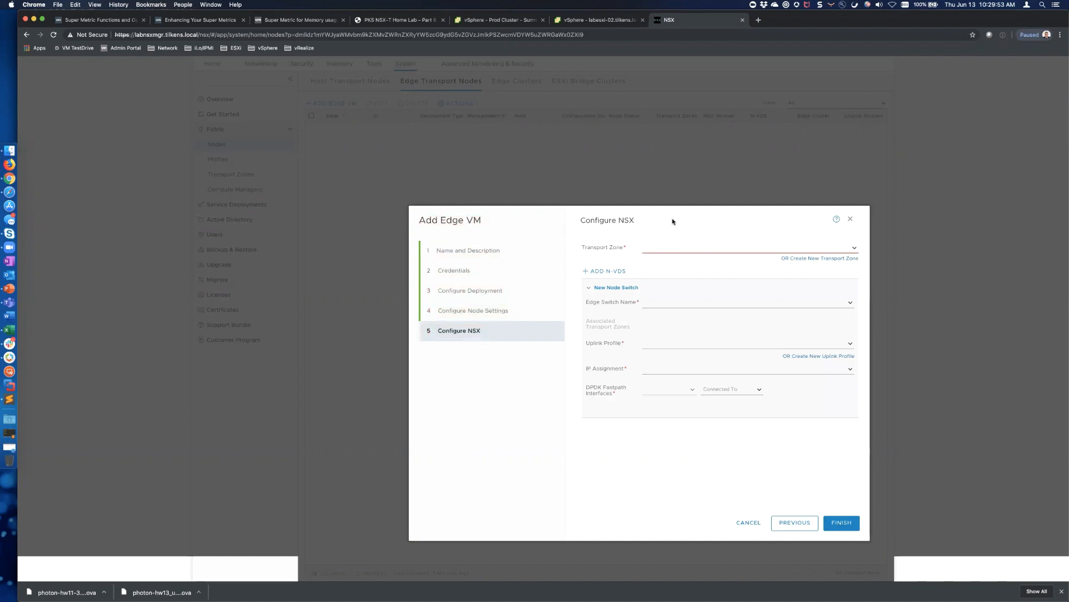
click(854, 249)
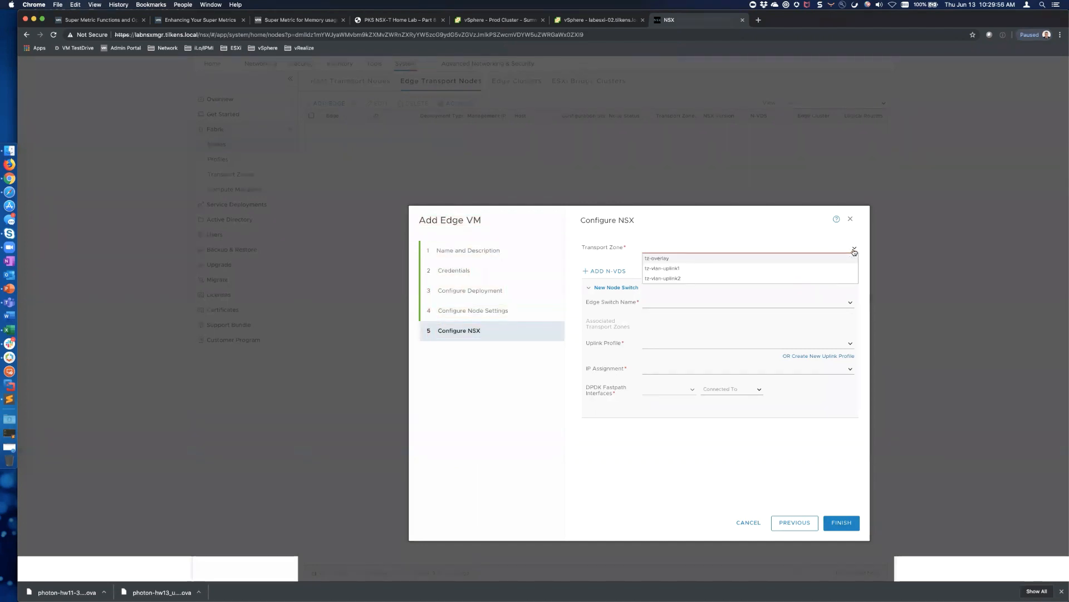
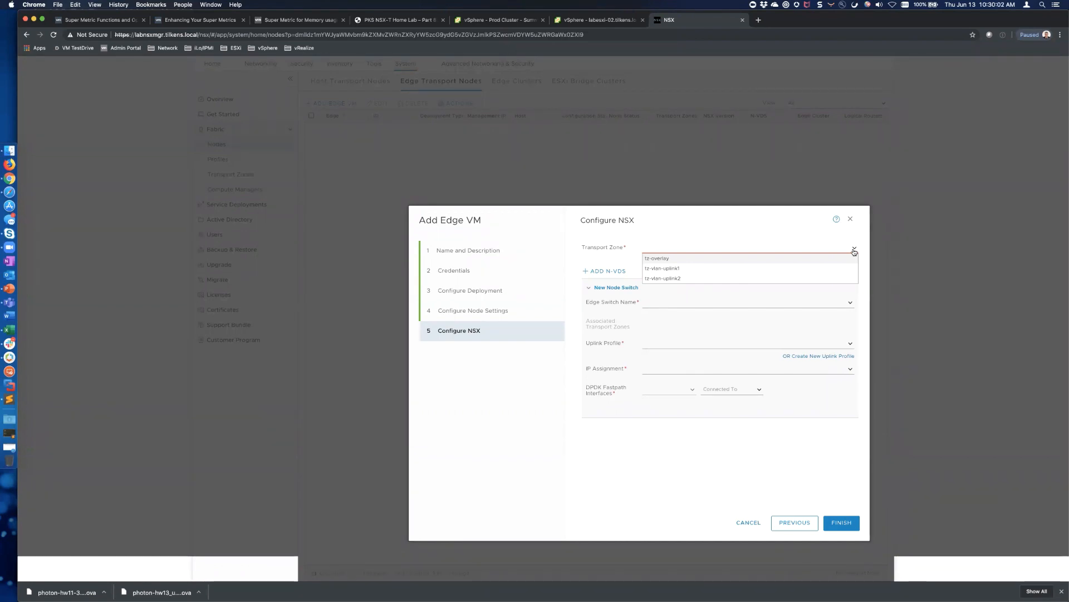
Add the edge to transport zones tz-overlay, tz-vlan-uplink1 and tz-vlan-uplink2
click(668, 258)
click(673, 277)
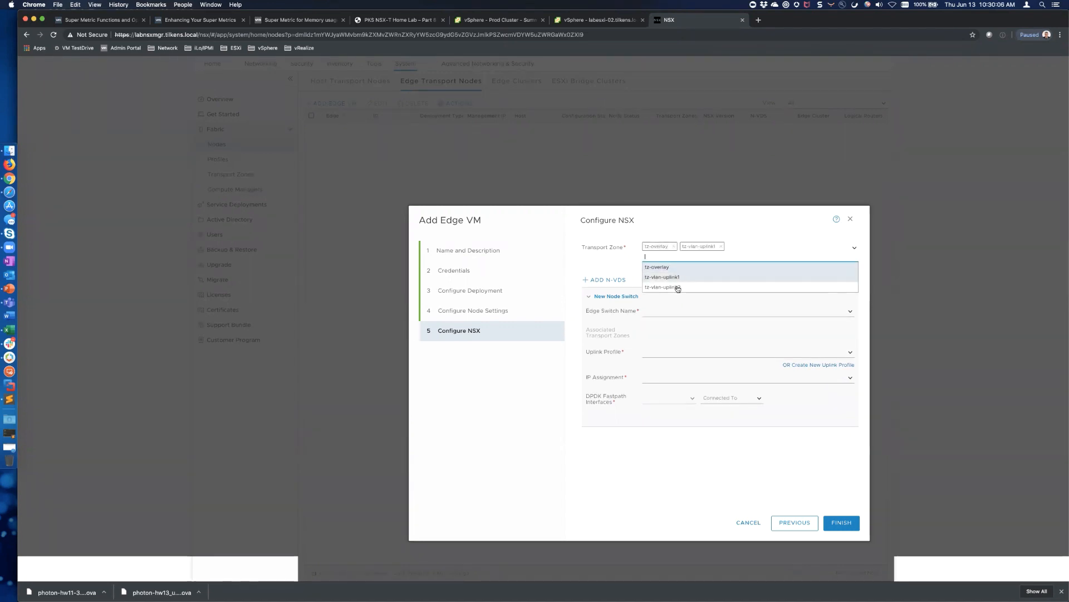
click(678, 287)
click(819, 246)
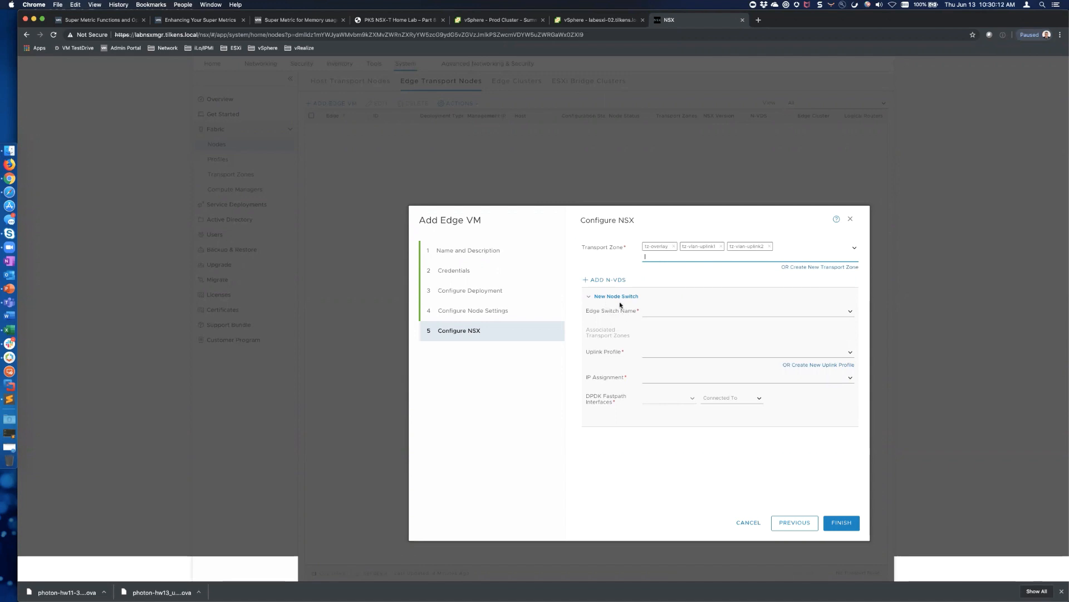
Configure edge switch nvds with the single-NIC uplink profile and IP pool TEP-Pool
click(851, 313)
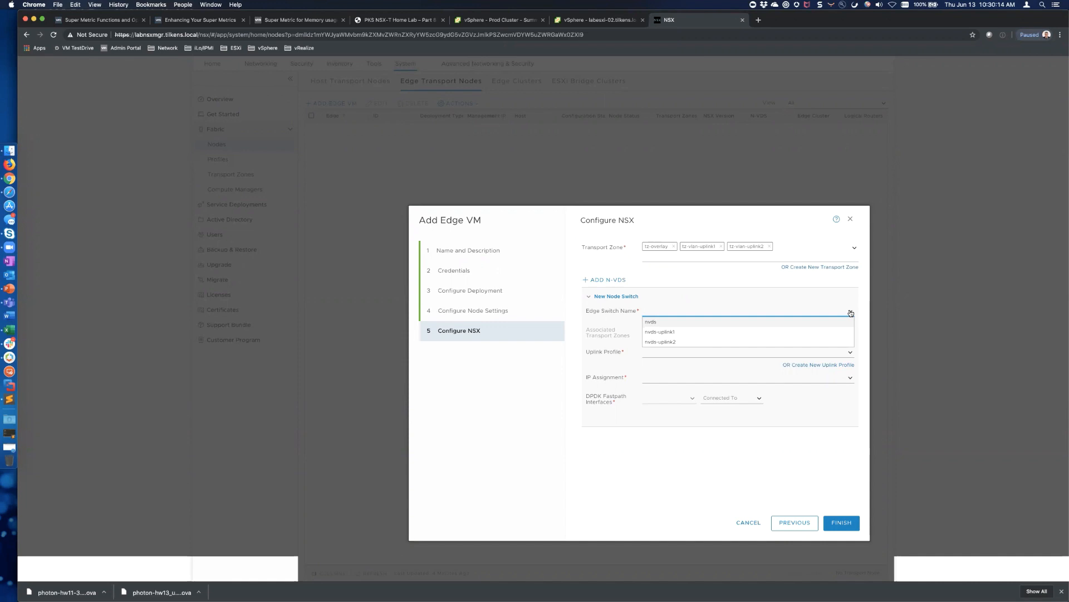
click(652, 326)
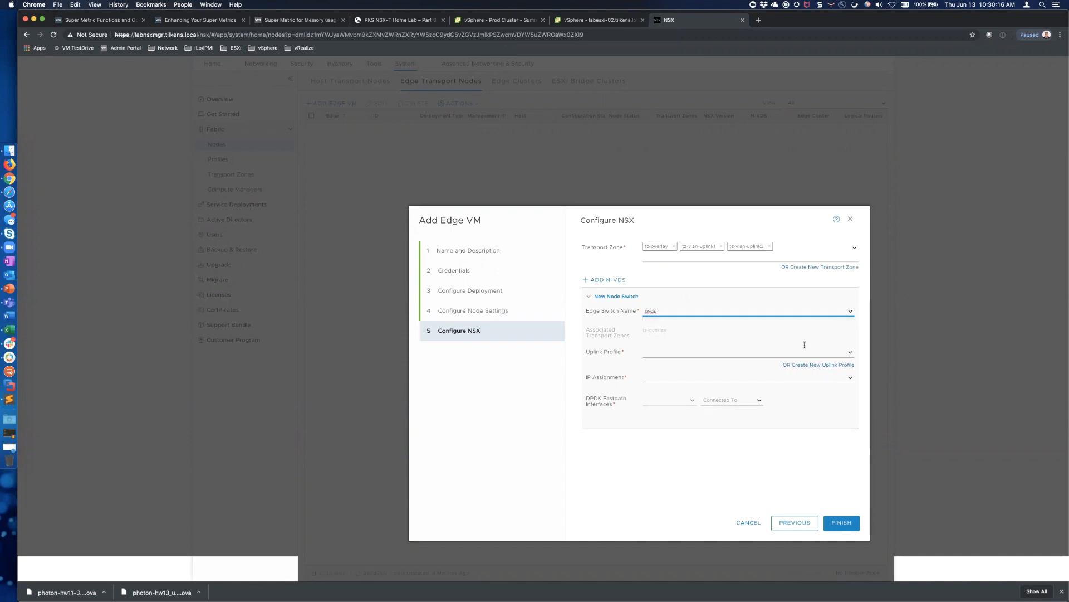
click(851, 352)
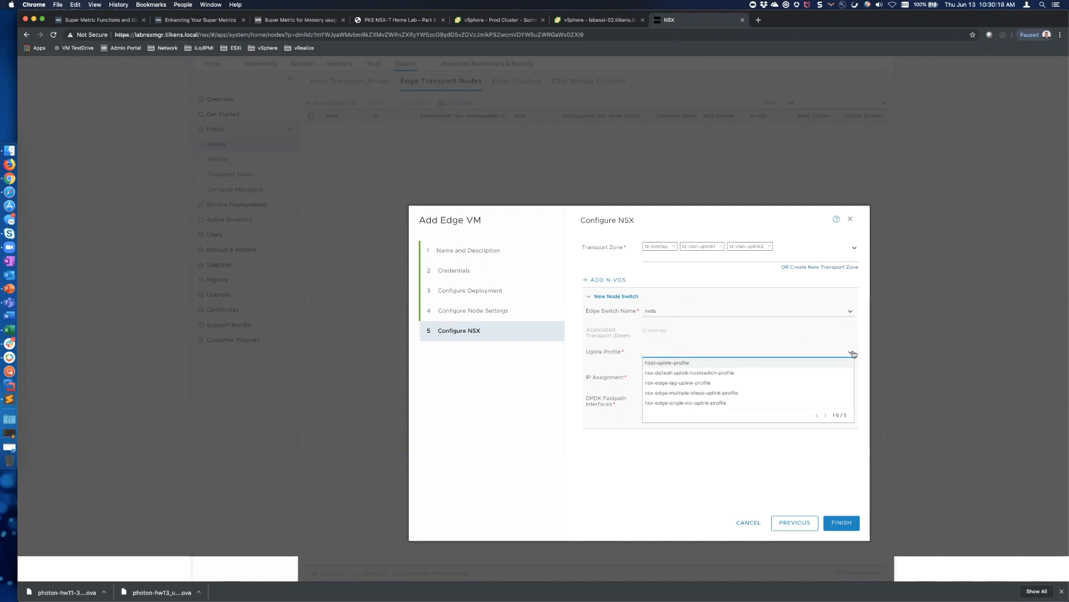
click(729, 402)
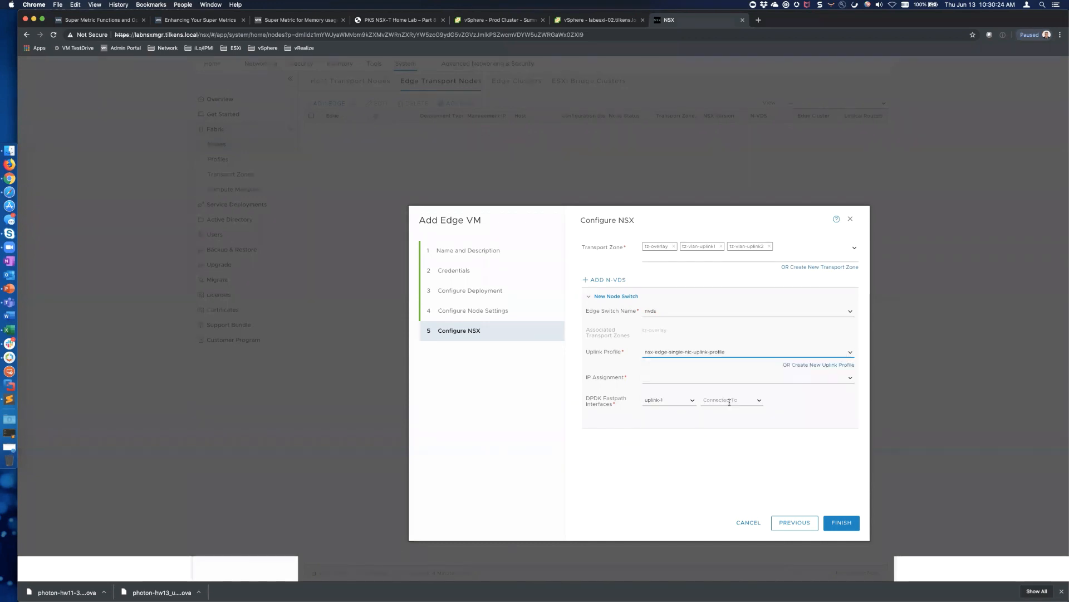
click(851, 379)
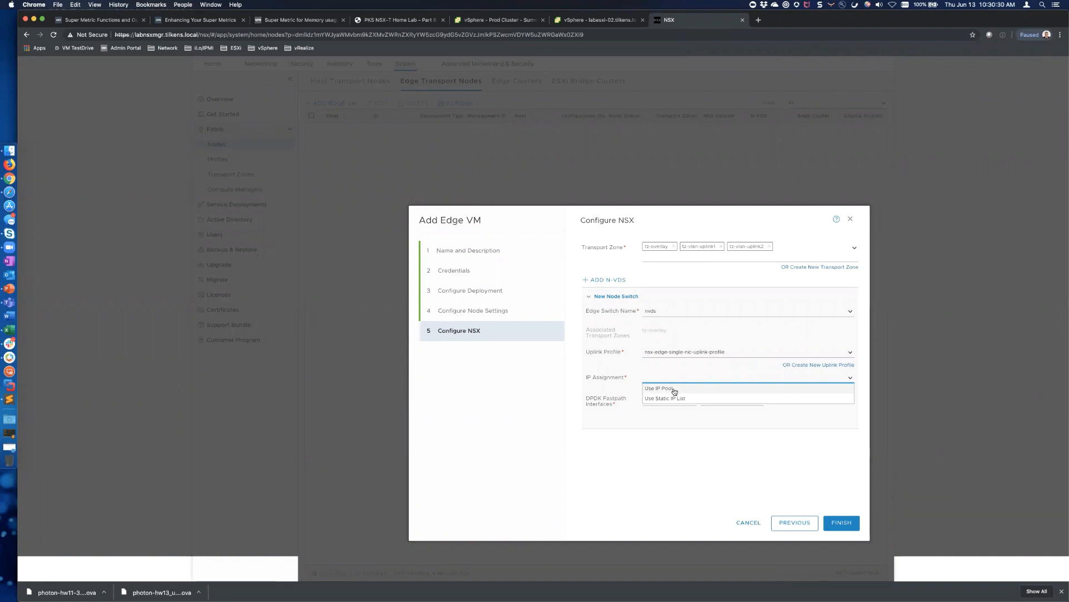
click(674, 392)
click(851, 396)
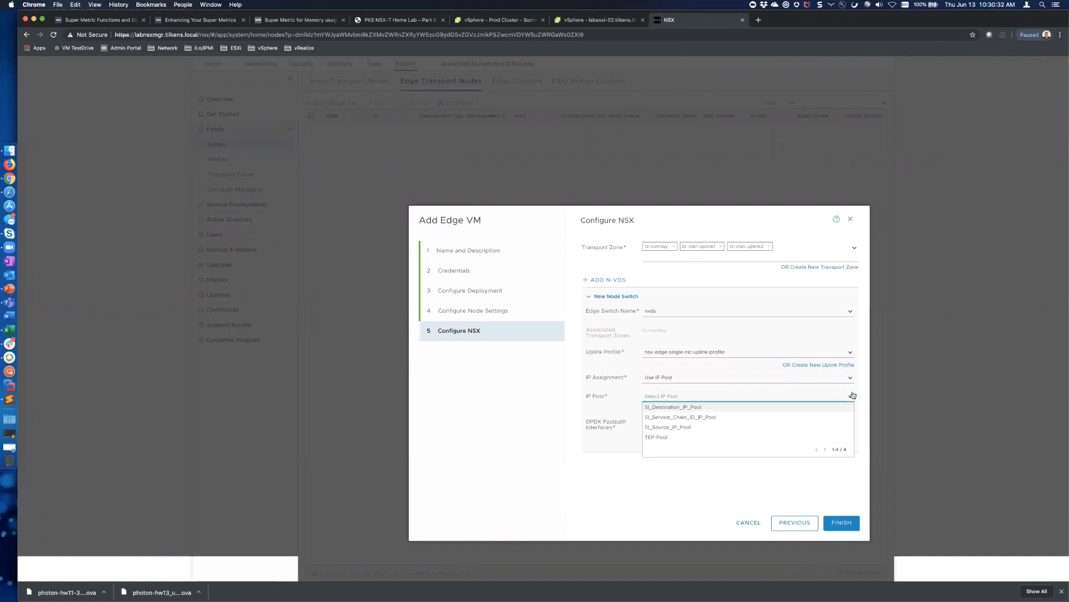
click(671, 437)
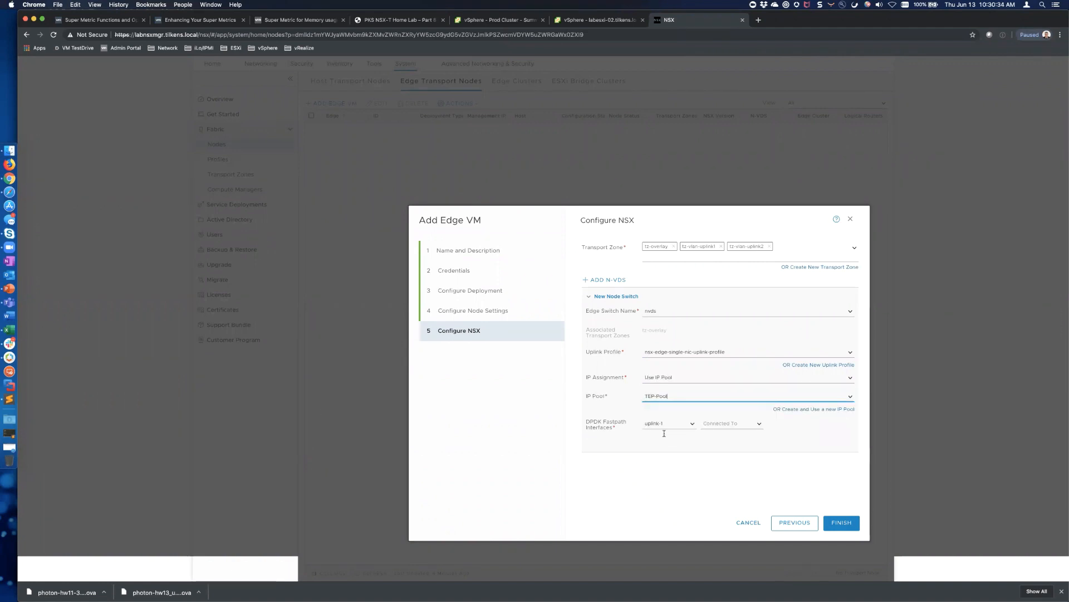
Map nvds uplink-1 to the overlay-50 port group
click(693, 424)
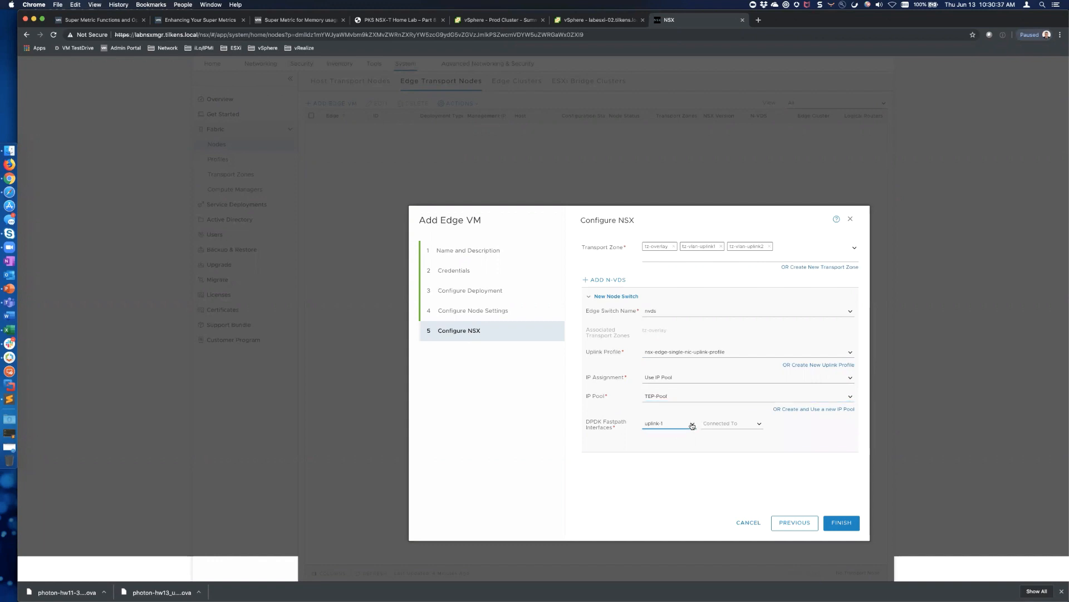
click(757, 423)
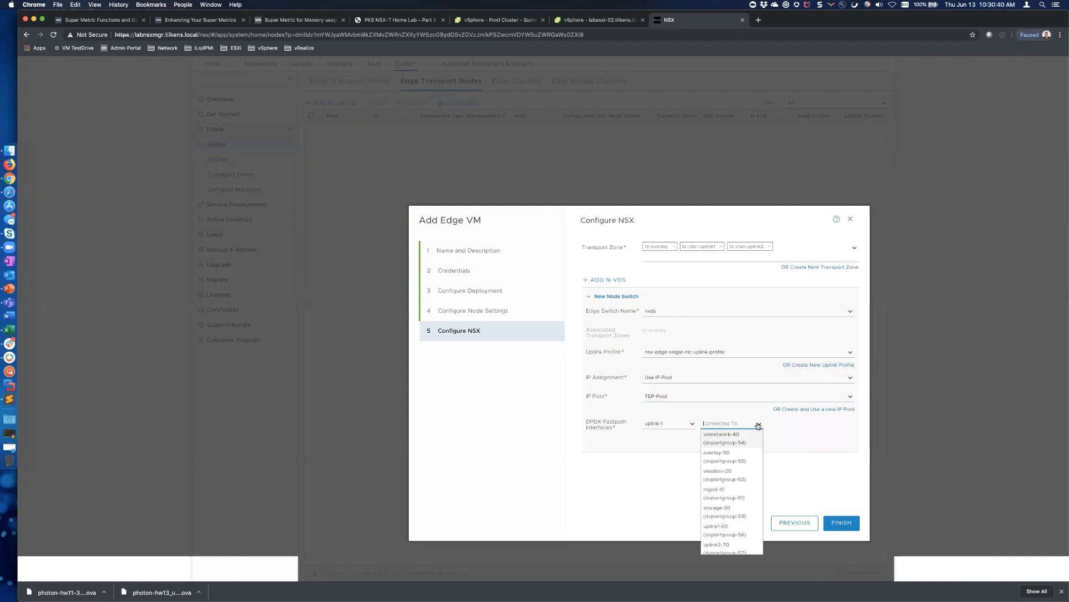
click(718, 458)
click(691, 430)
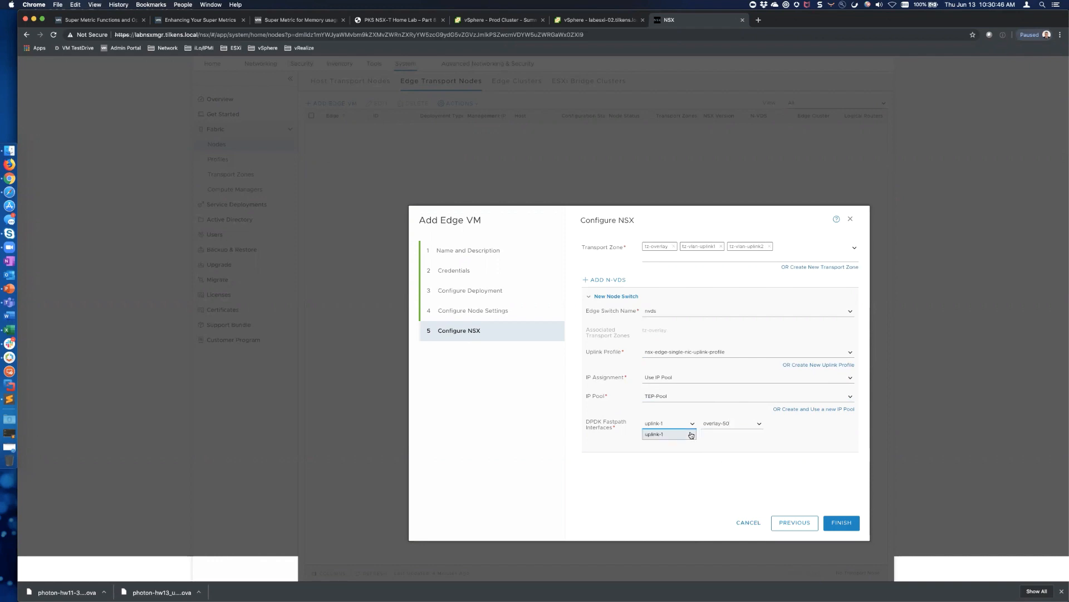
click(756, 454)
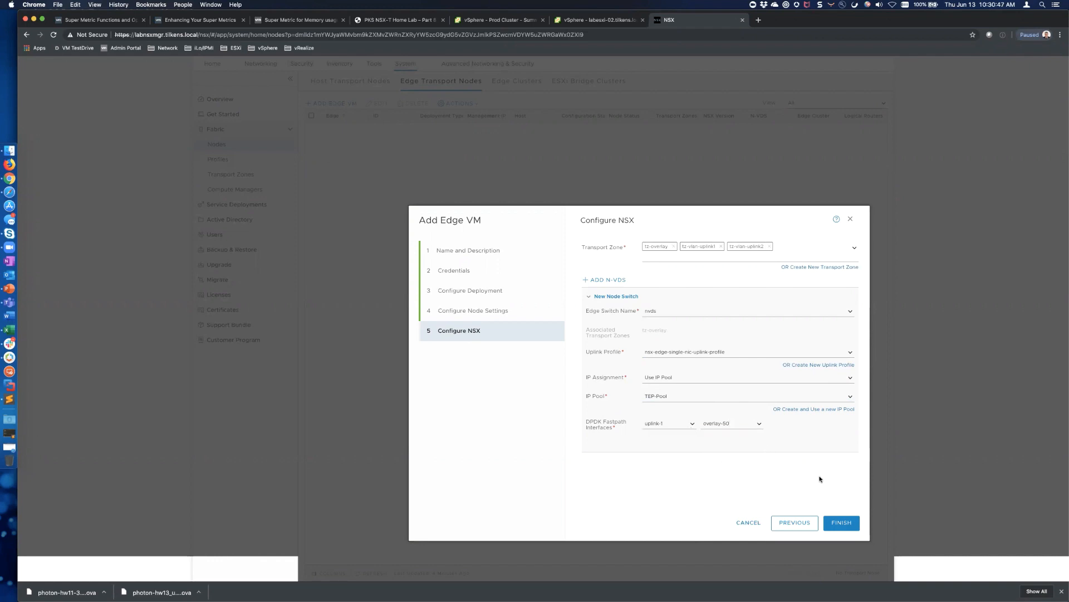
Add switch nvds-uplink1 with the single-NIC uplink profile, mapping uplink-1 to uplink1-60
click(587, 280)
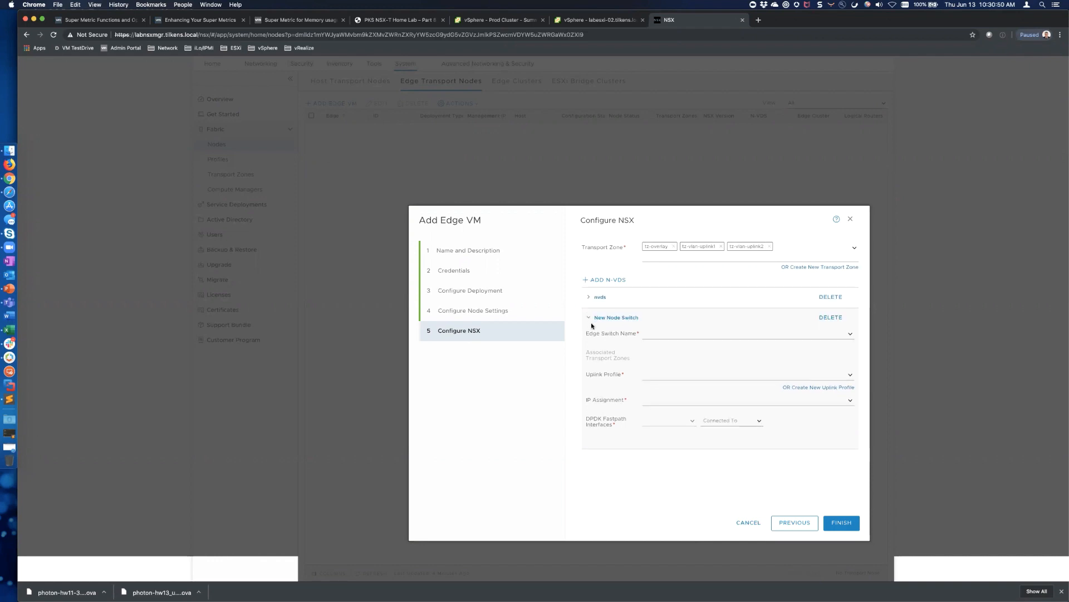
click(844, 334)
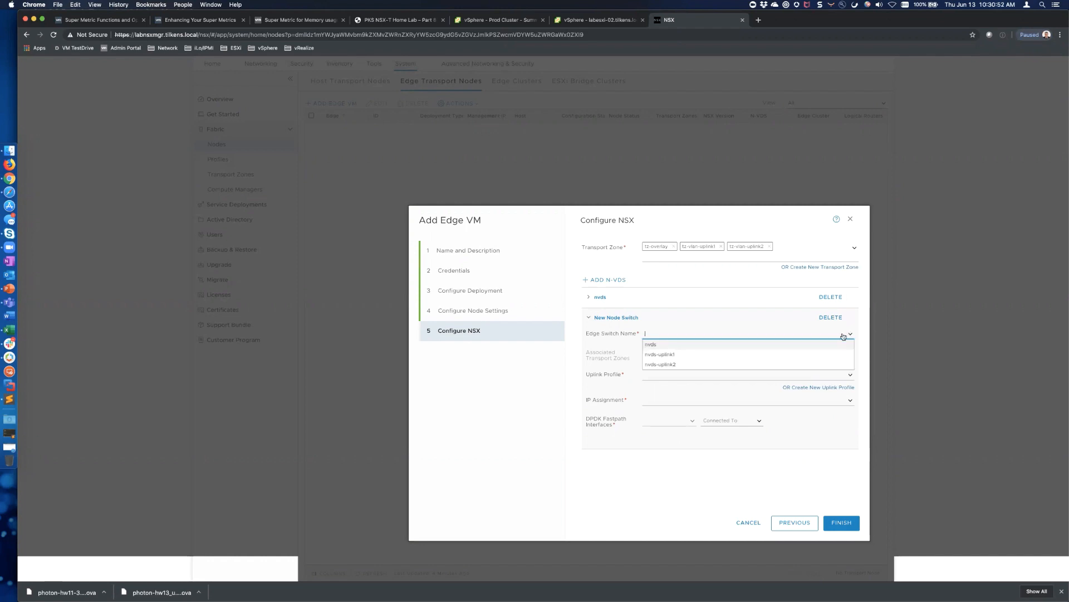
click(679, 357)
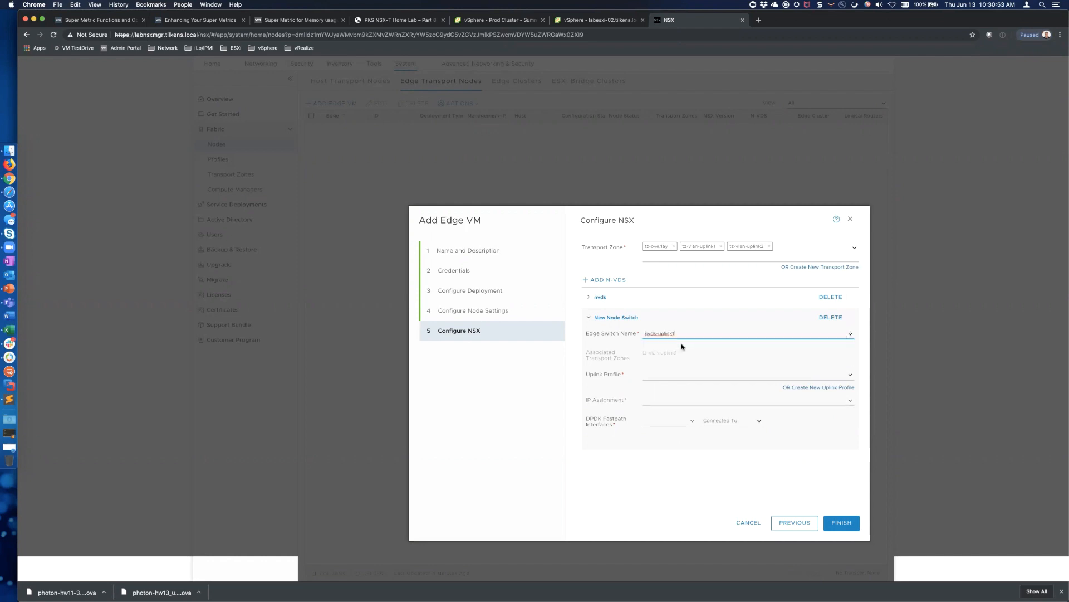
click(850, 375)
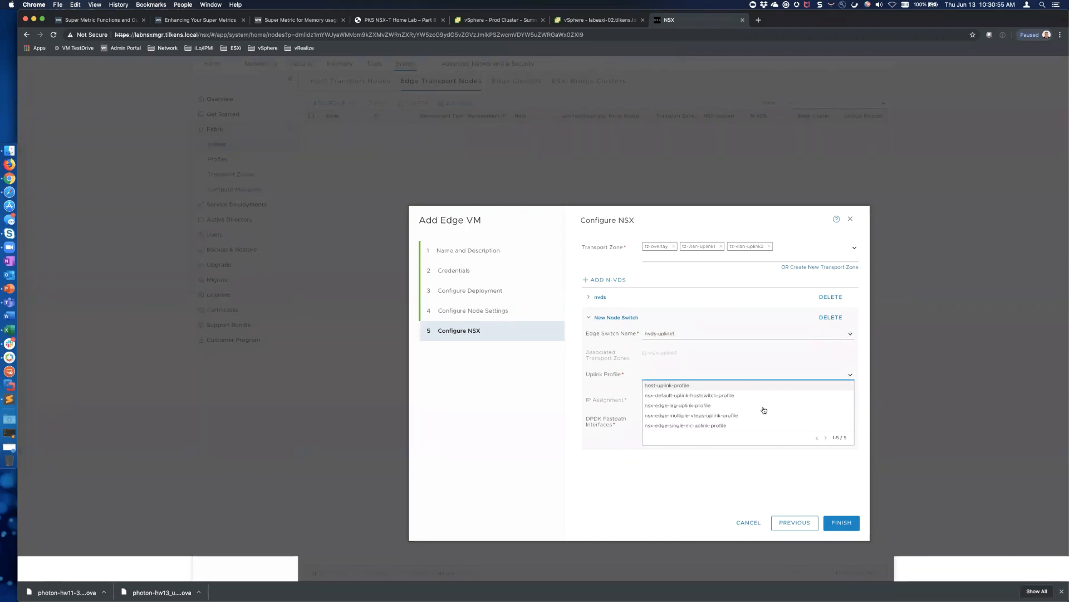
click(724, 426)
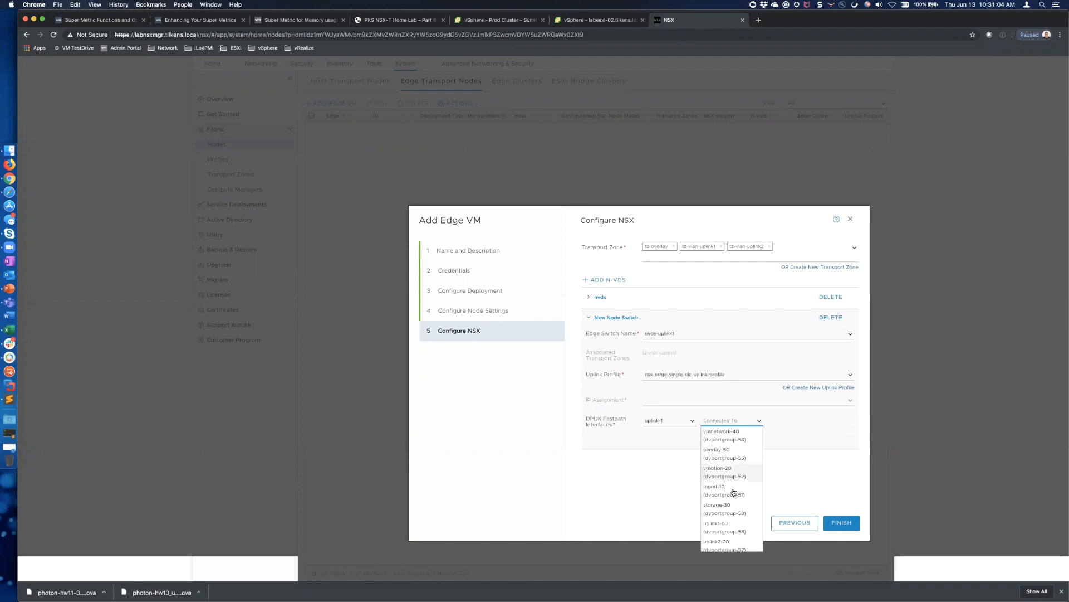
scroll(733, 504, down, 1)
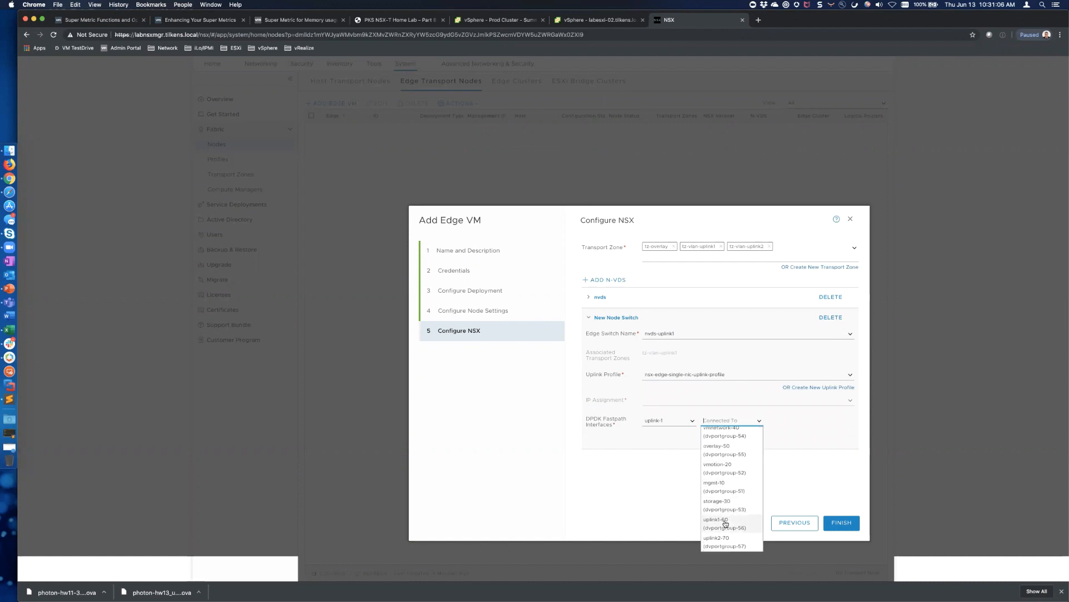
click(726, 523)
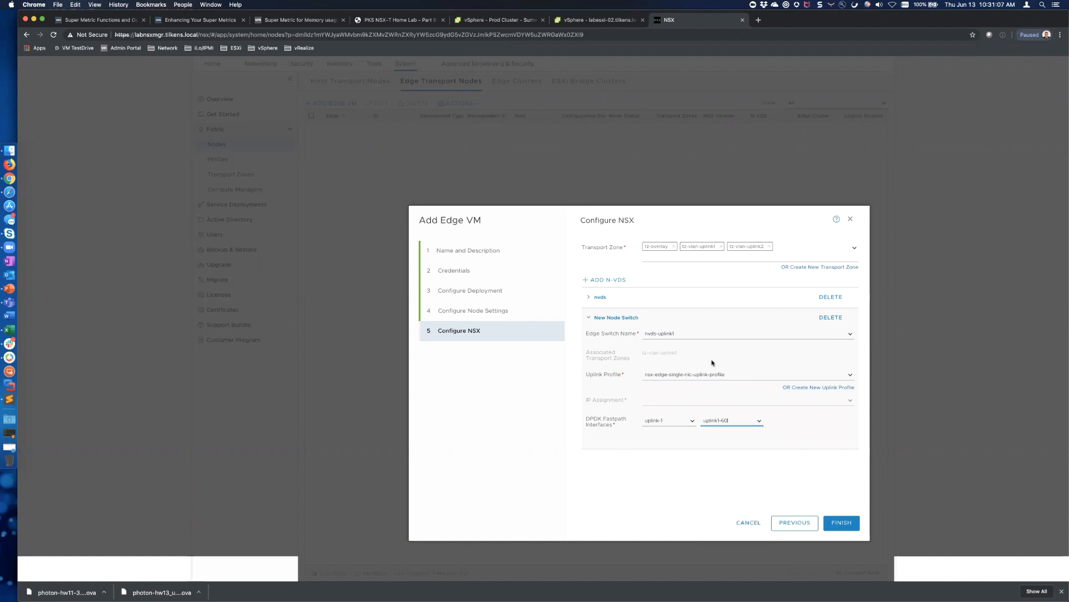
Add switch nvds-uplink2 with the single-NIC uplink profile, mapping uplink-1 to uplink2-70
click(586, 279)
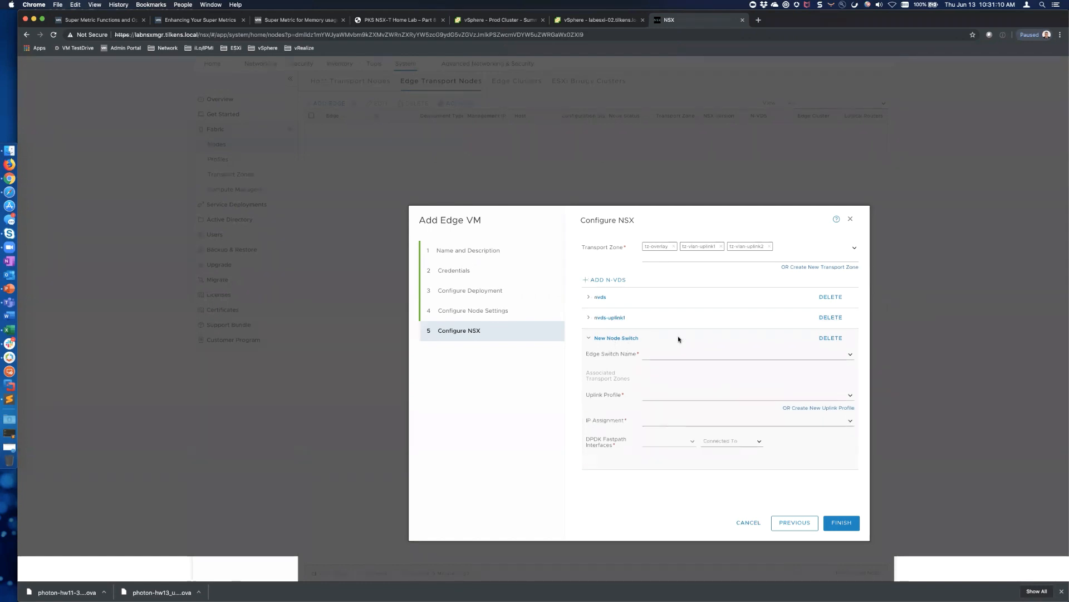
click(841, 353)
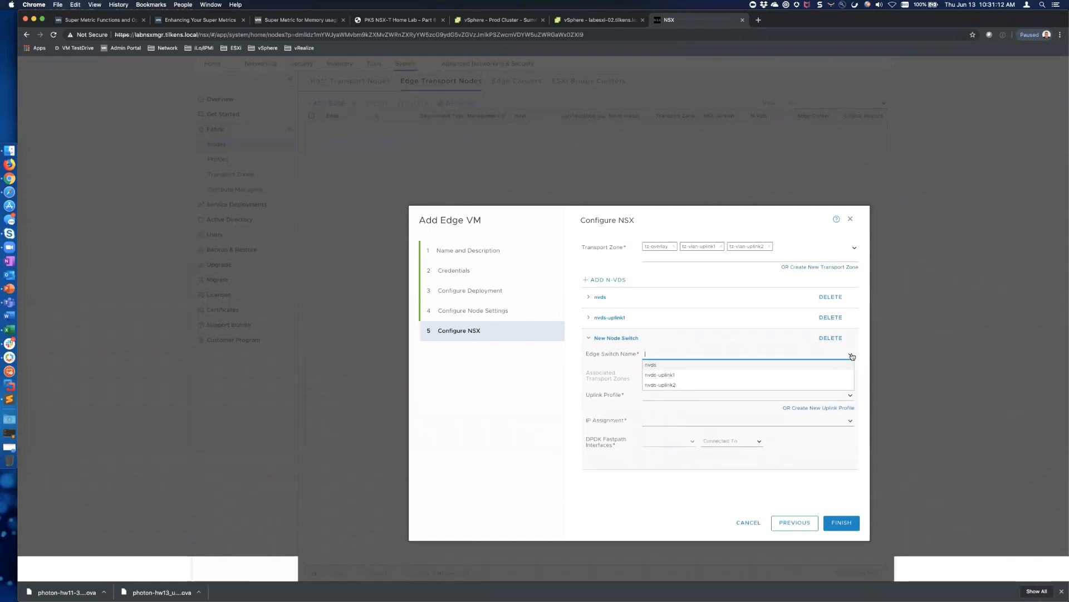
click(671, 385)
click(848, 395)
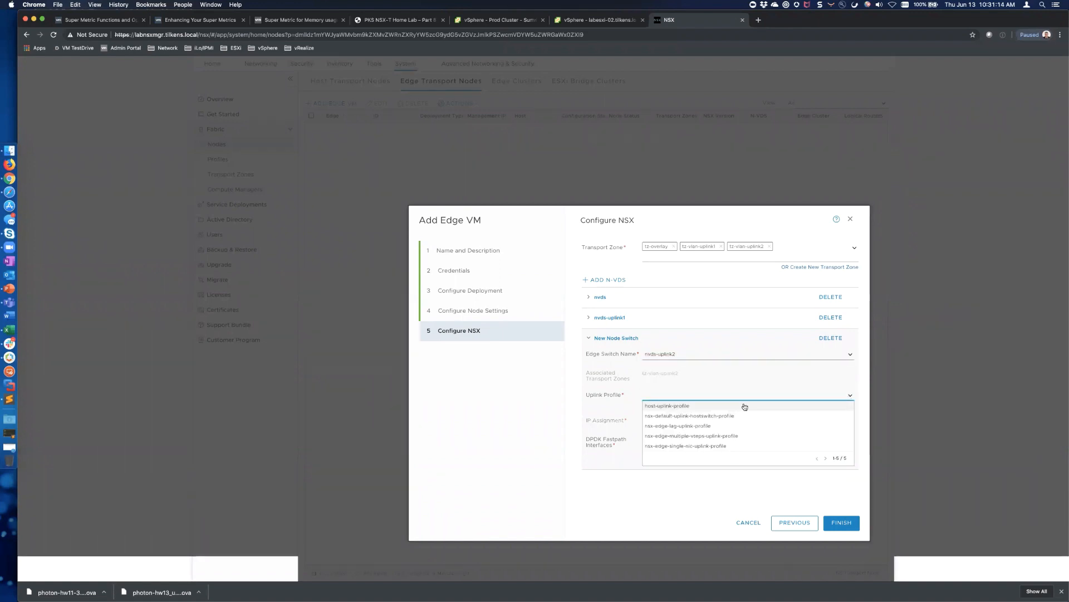
click(703, 447)
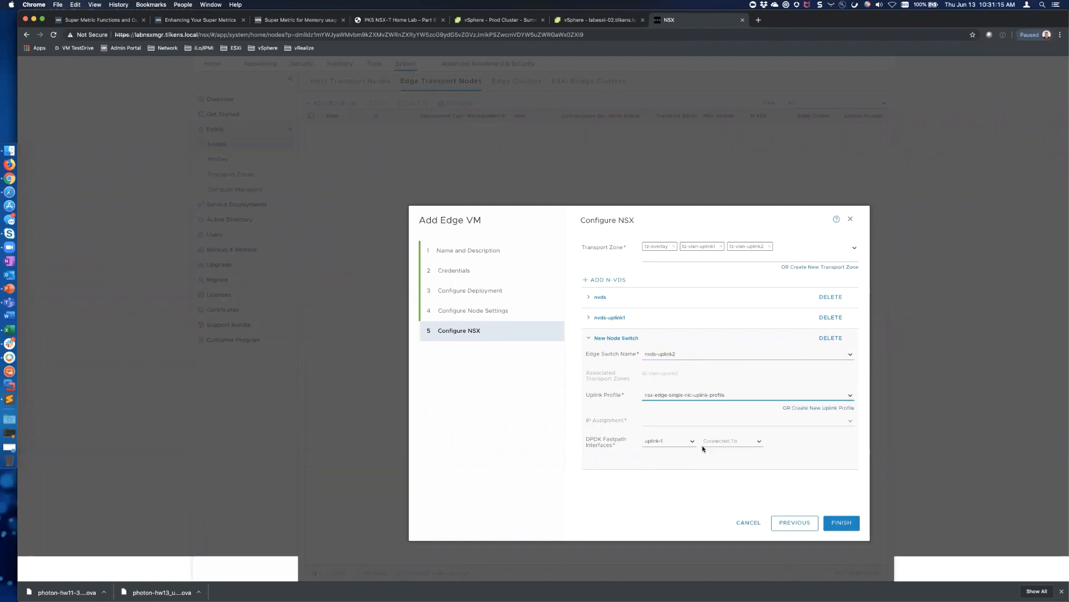
click(760, 442)
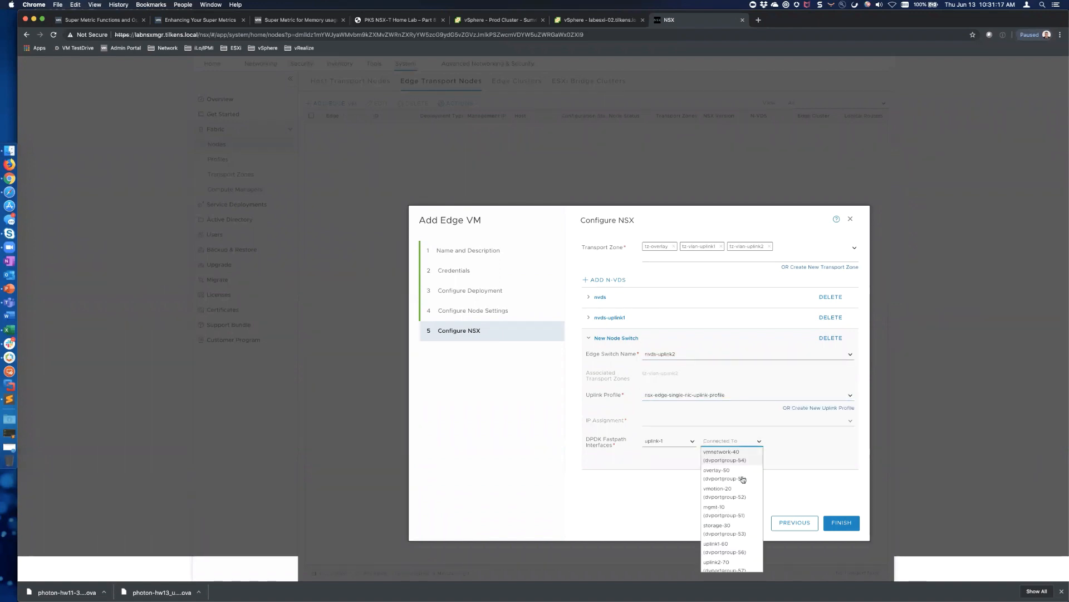
click(728, 567)
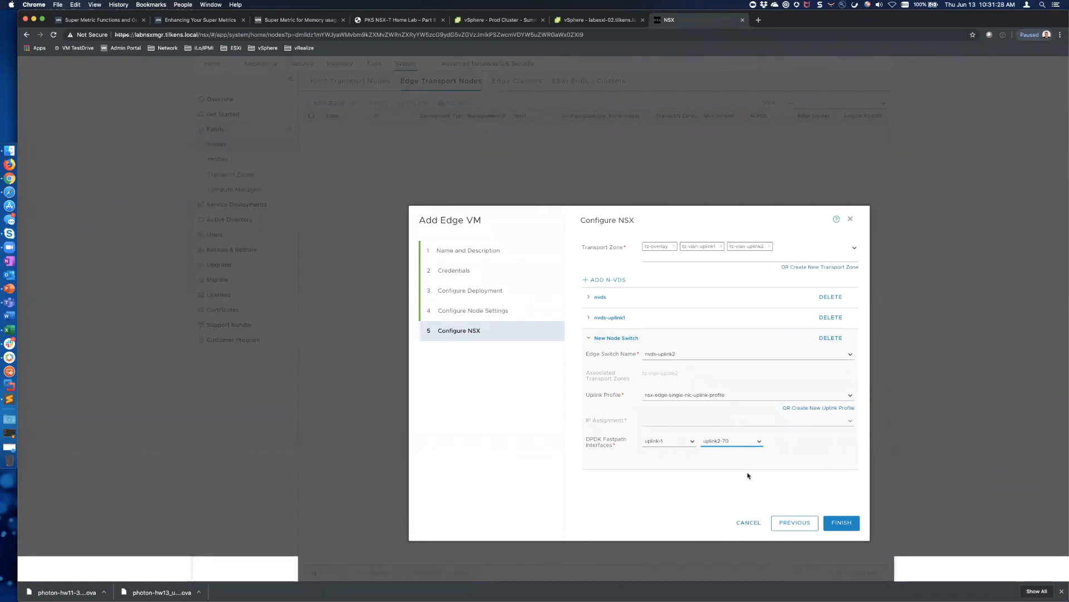
Finish creating edge labnsxedge01 and check its Deploy OVF task in vSphere
click(844, 523)
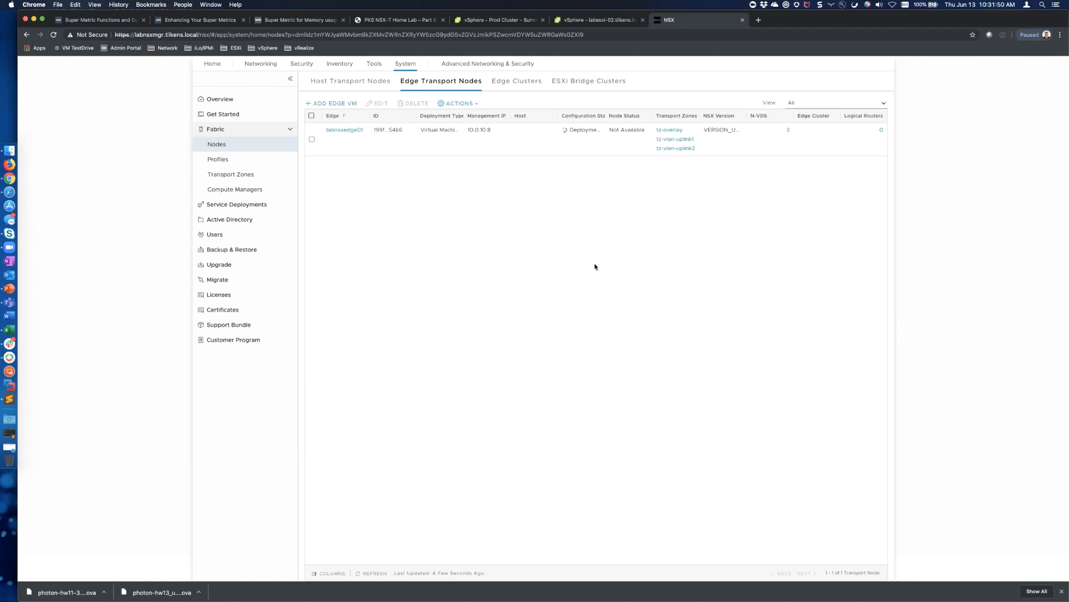
click(606, 21)
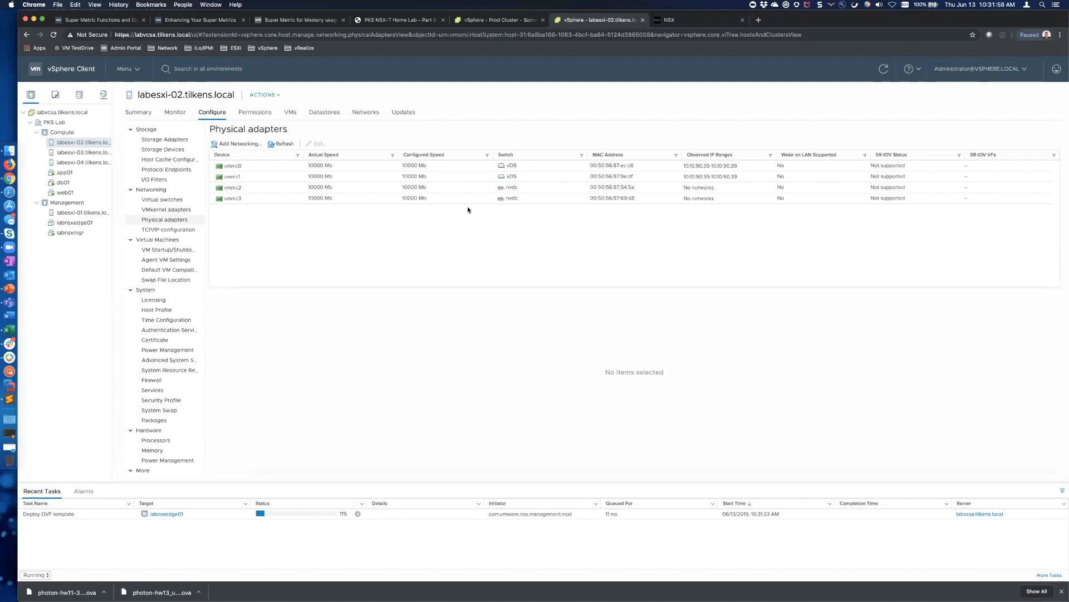
click(668, 19)
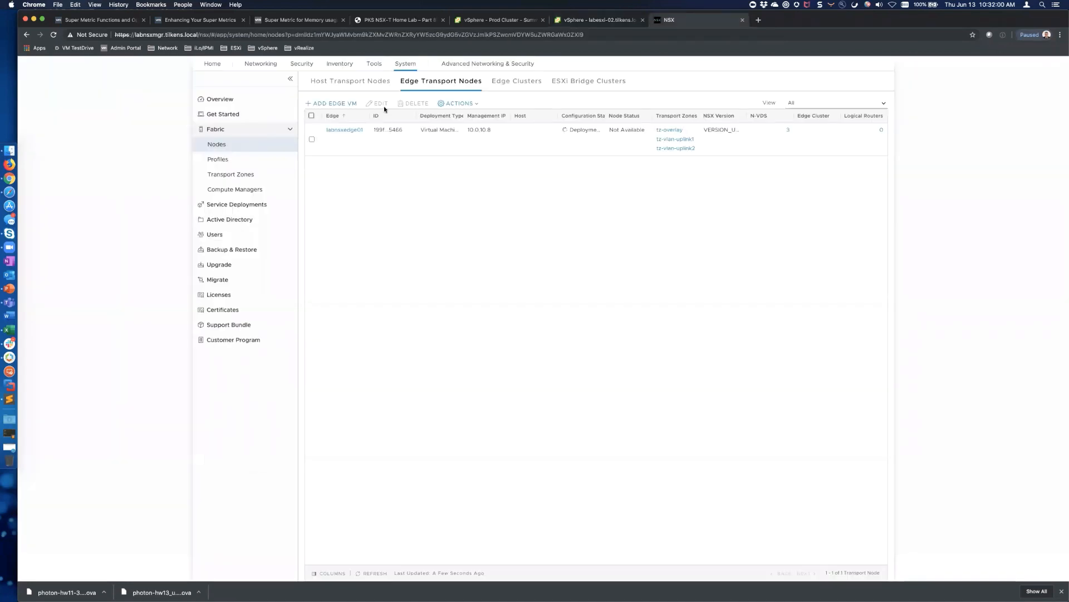
click(357, 84)
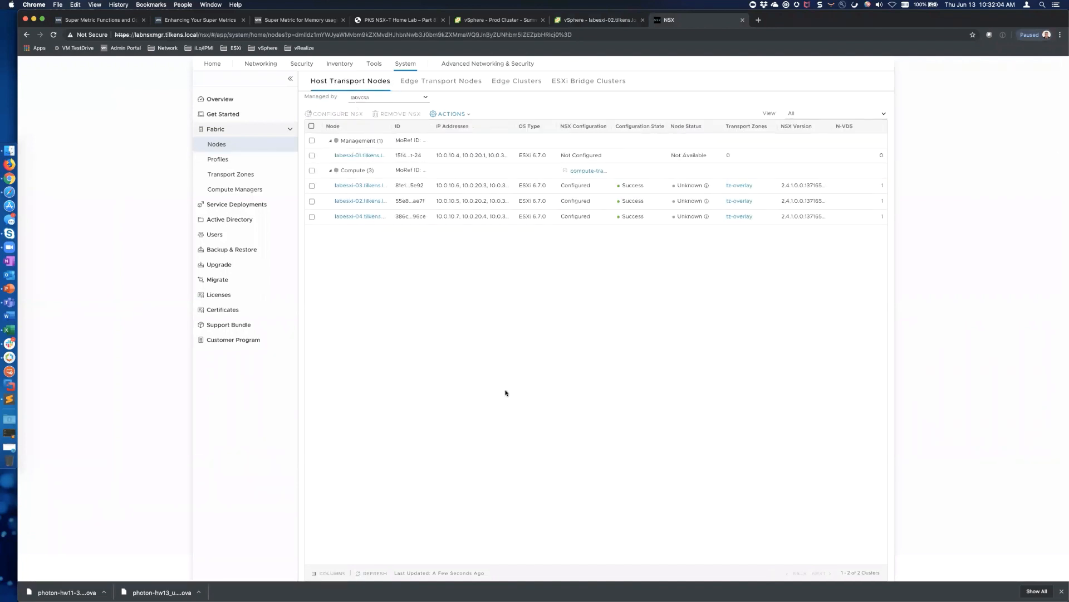
click(367, 572)
click(368, 574)
click(364, 573)
Draft a Tier-1 gateway named t1-gw with no Tier-0 linked, showing Route Advertisement
click(270, 68)
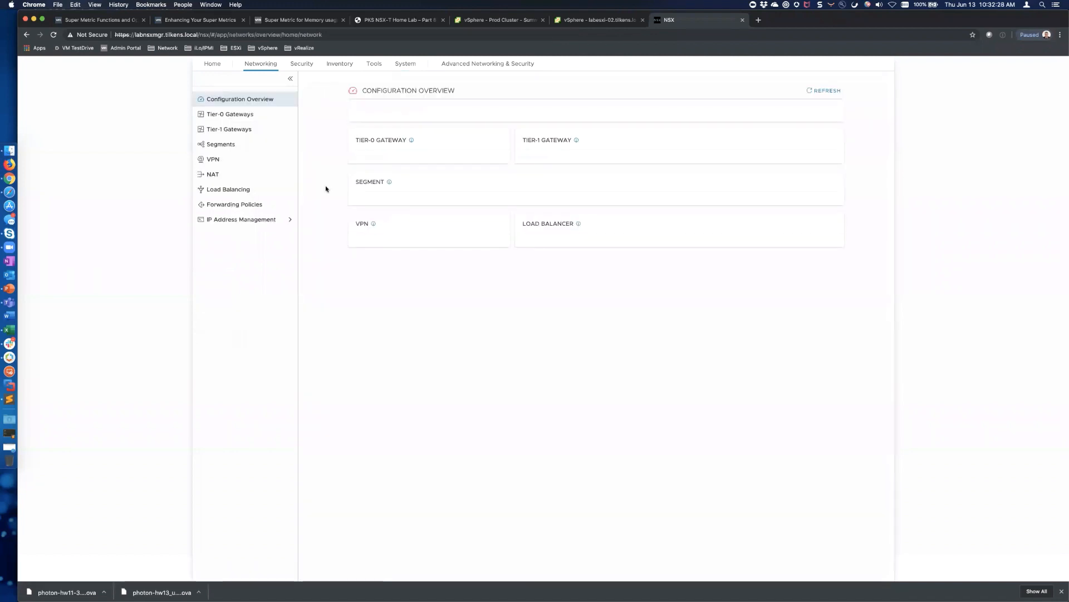
click(232, 132)
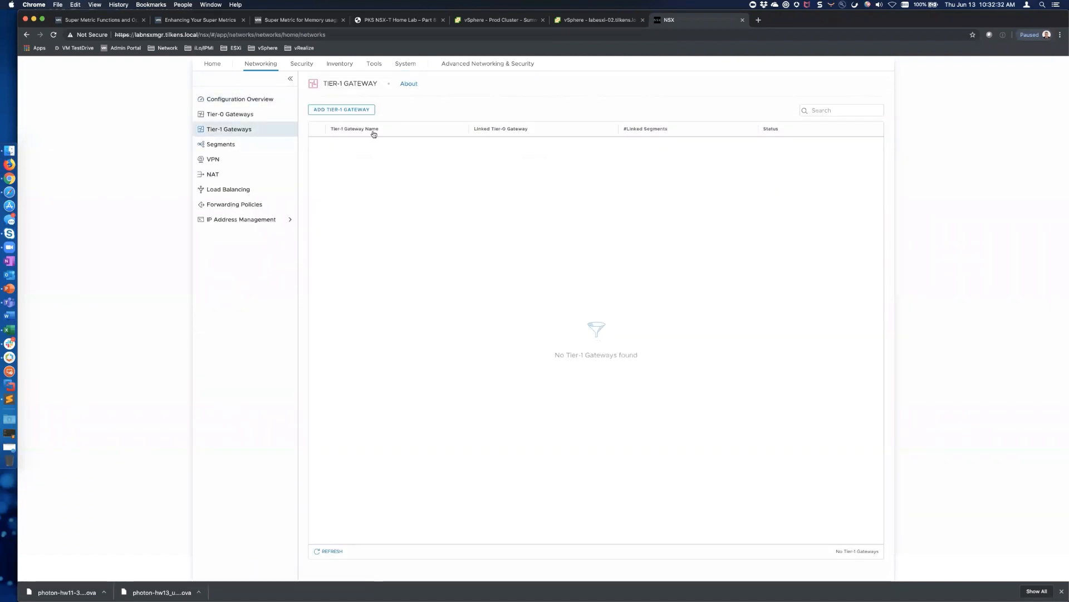
click(355, 110)
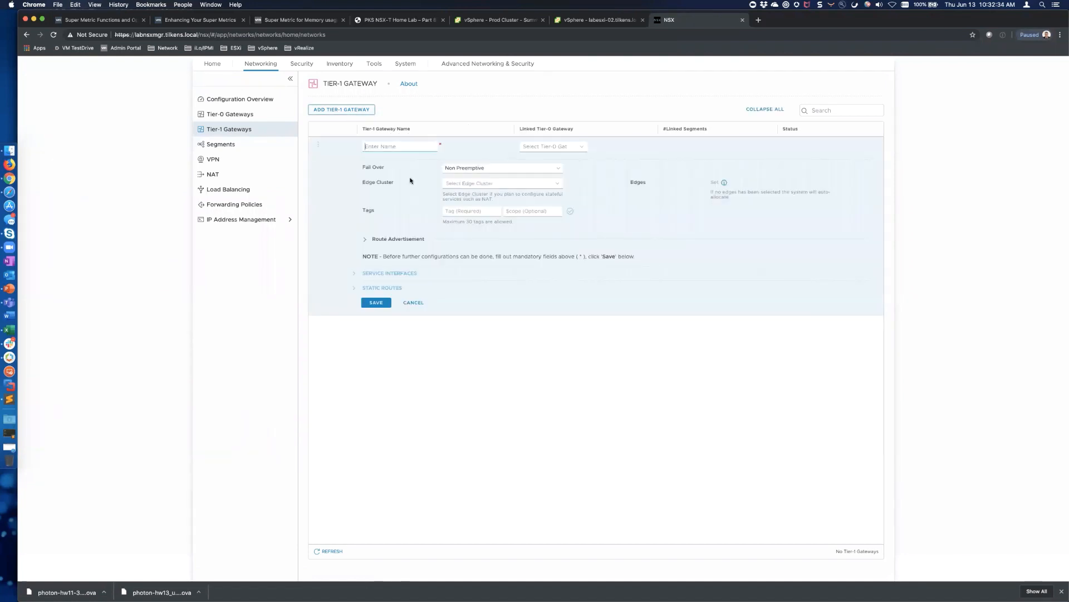
text(t1-)
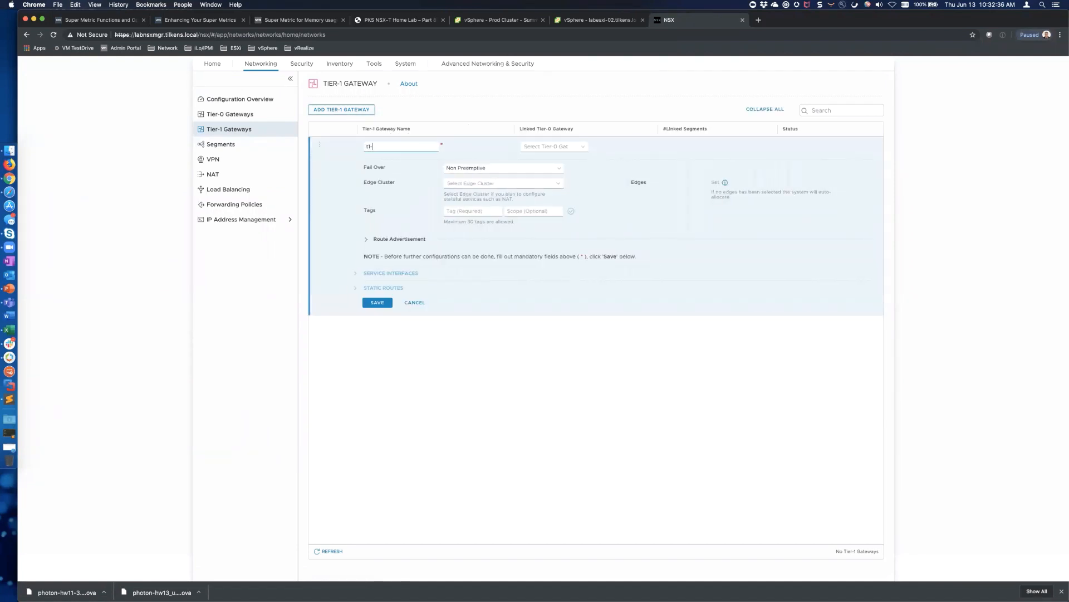
text(gw)
click(584, 147)
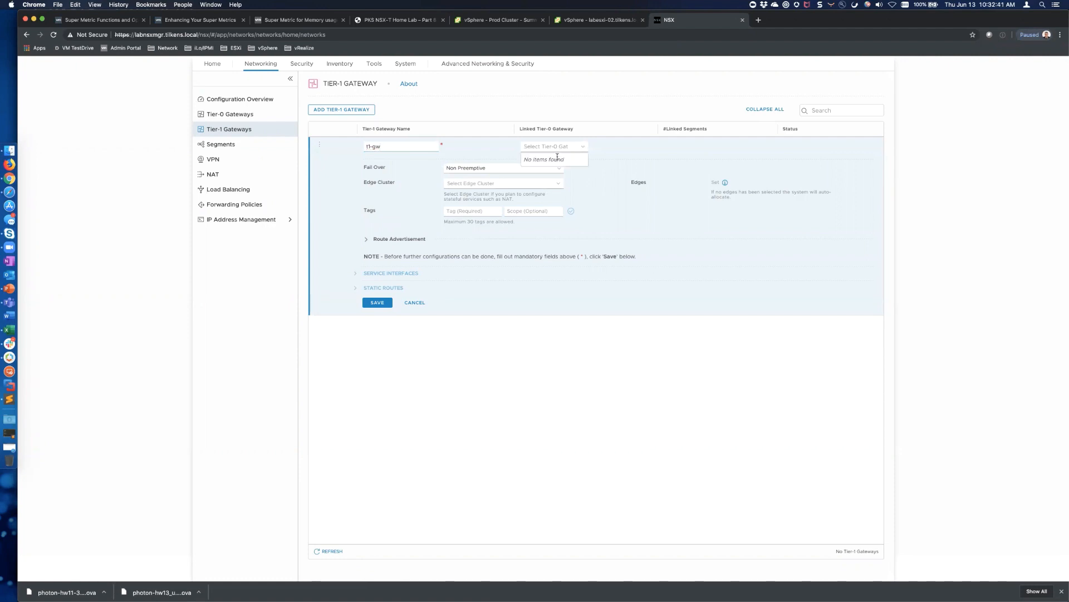
click(629, 152)
click(372, 246)
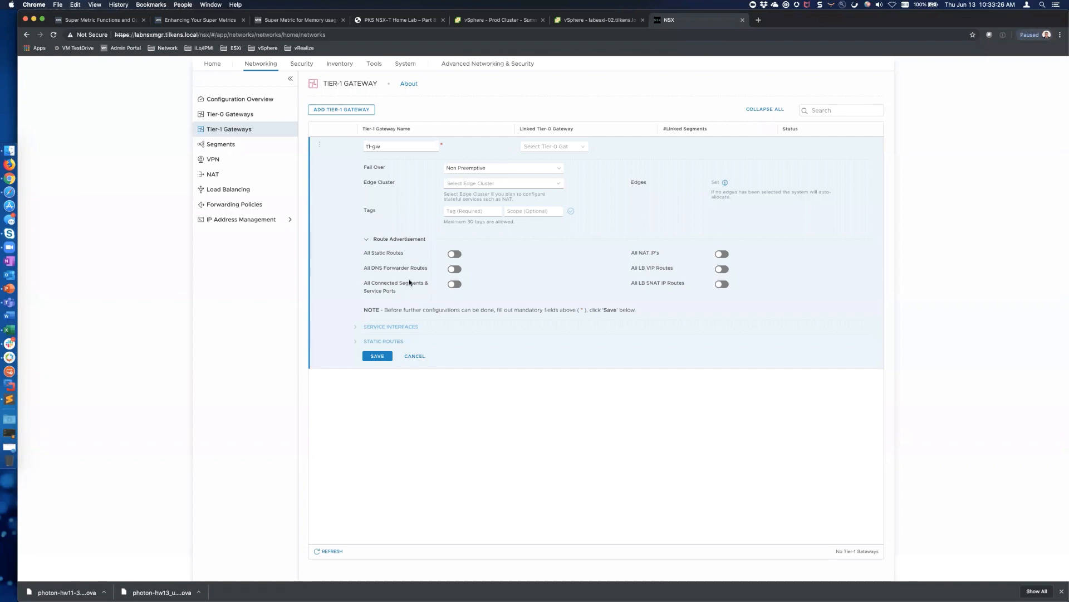
Save t1-gw advertising All Connected Segments & Service Ports, declining further configuration
click(453, 284)
click(377, 357)
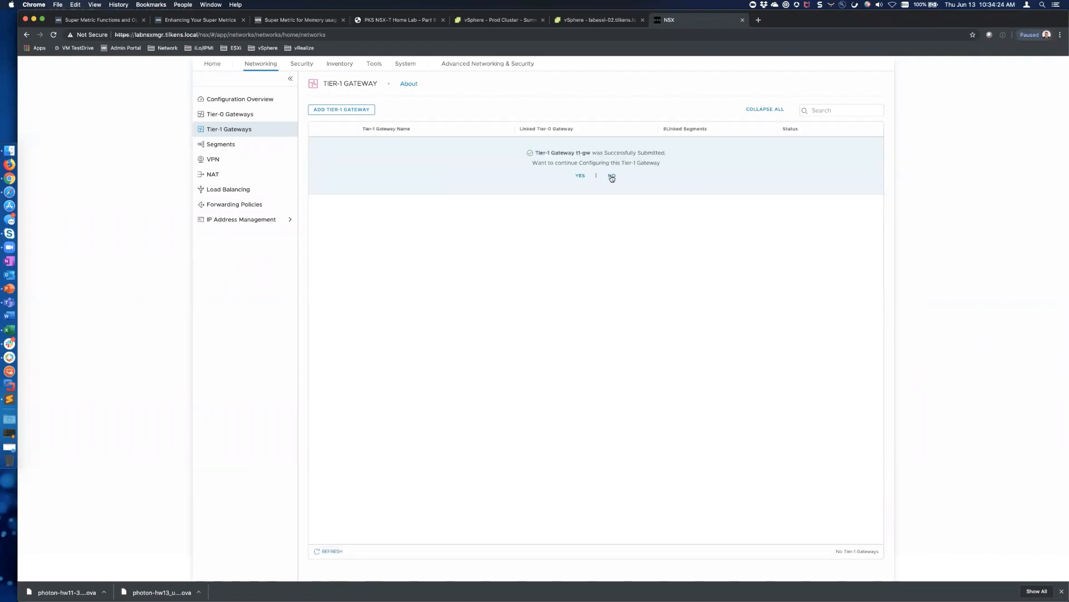
click(612, 176)
Expand t1-gw's details, then go to the System fabric nodes list
click(319, 145)
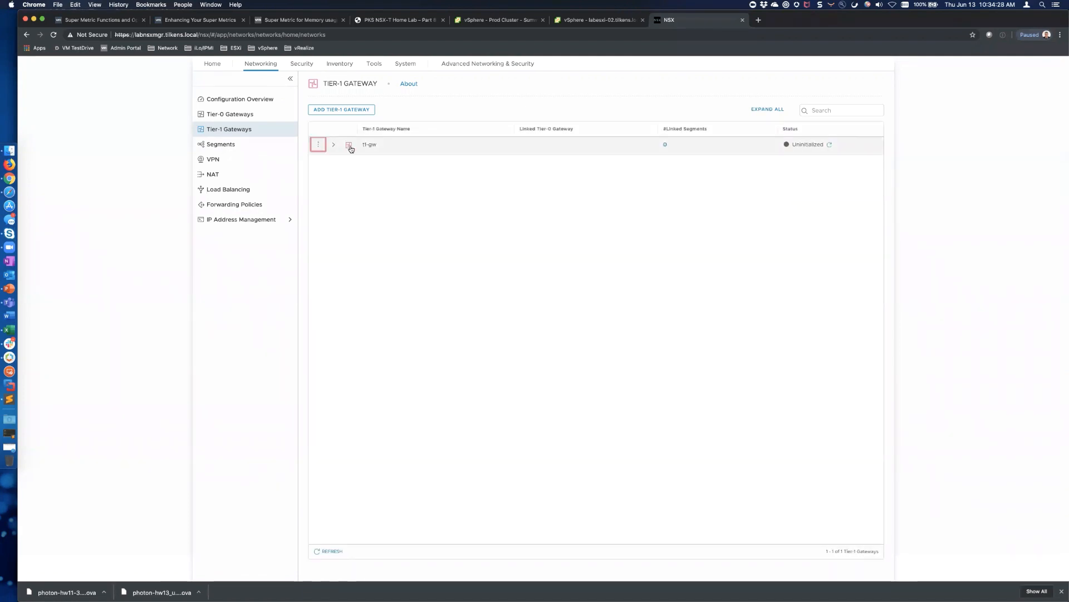
click(332, 145)
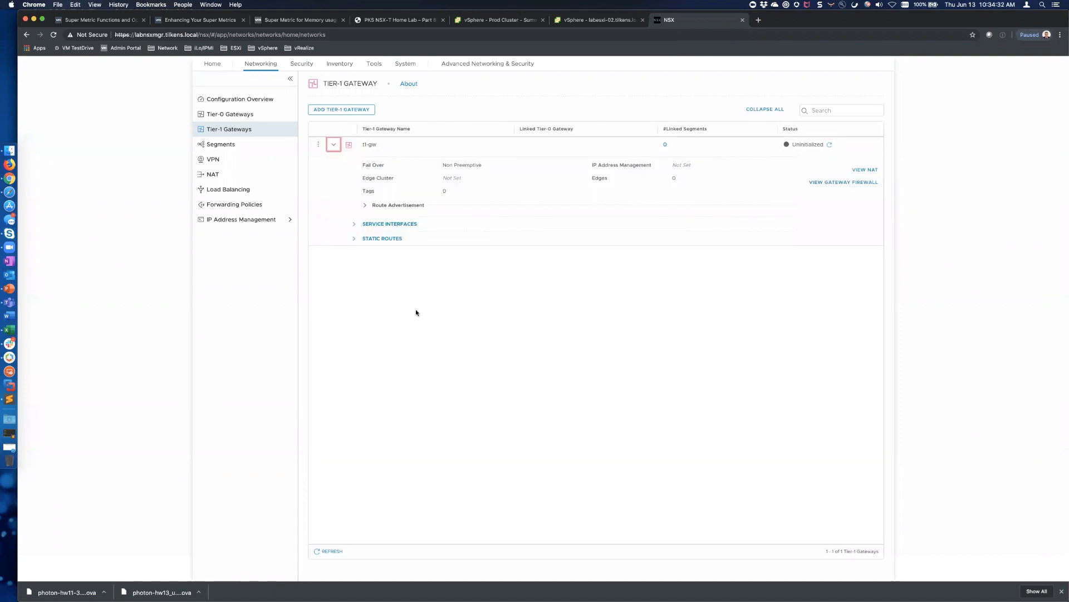
click(404, 64)
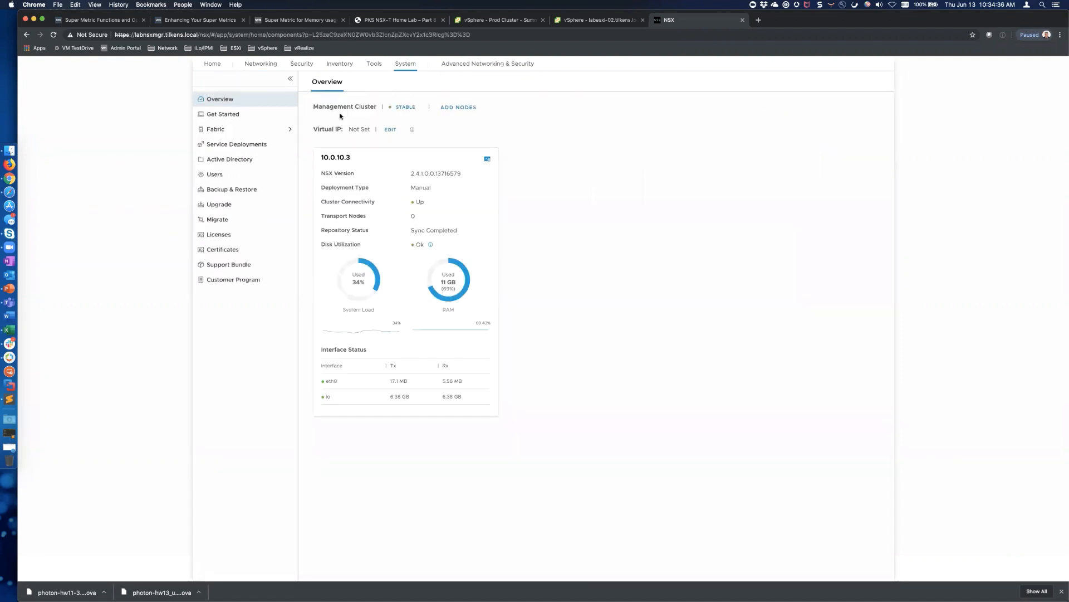
click(267, 128)
Refresh host transport nodes to Up and check labnsxedge01's deployment progress in vSphere
click(235, 143)
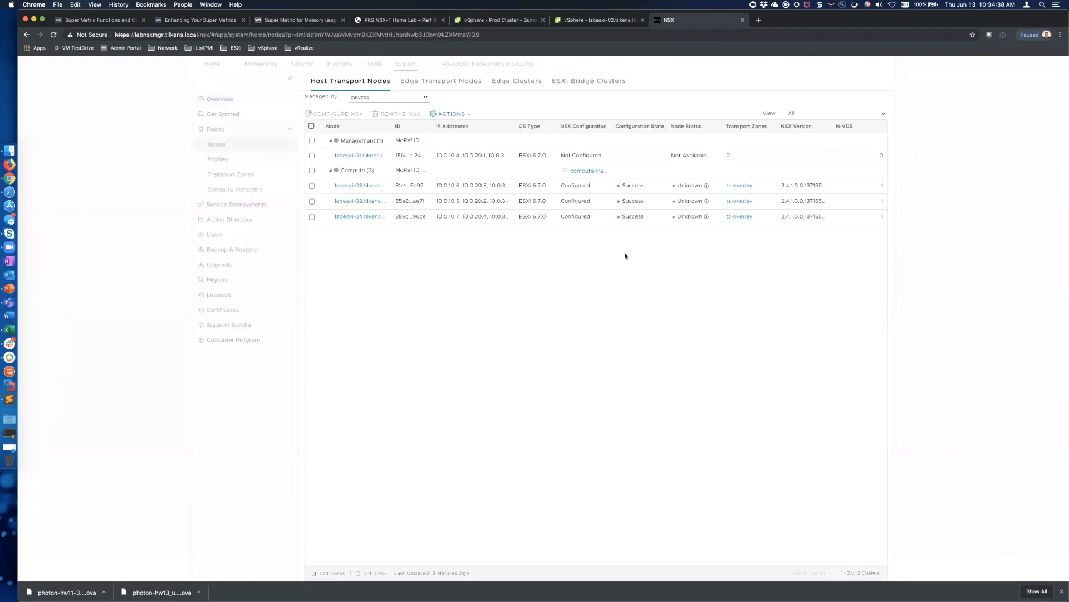
click(379, 573)
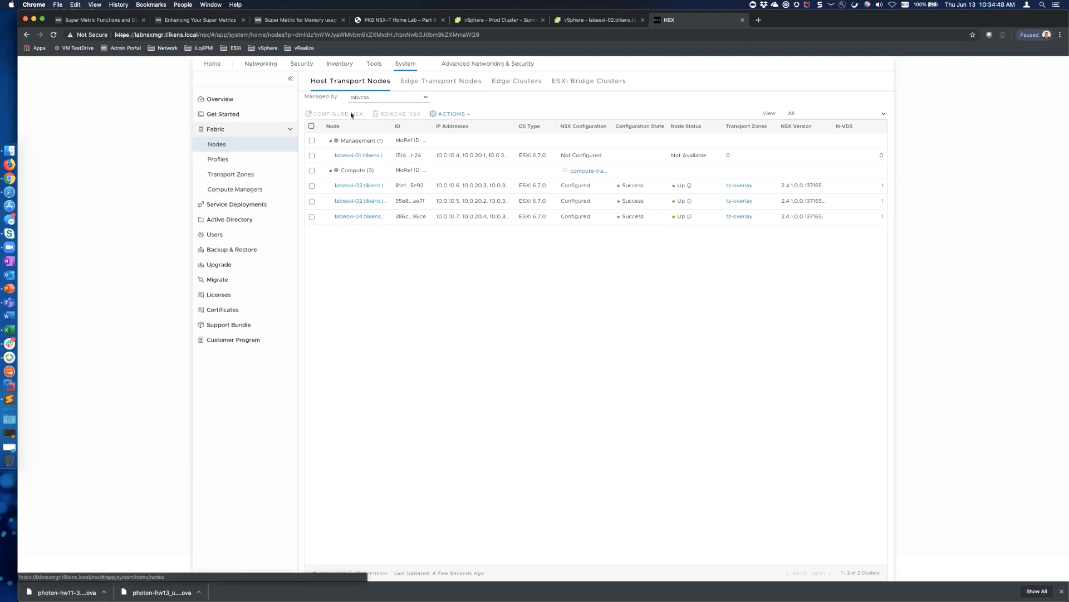
click(443, 80)
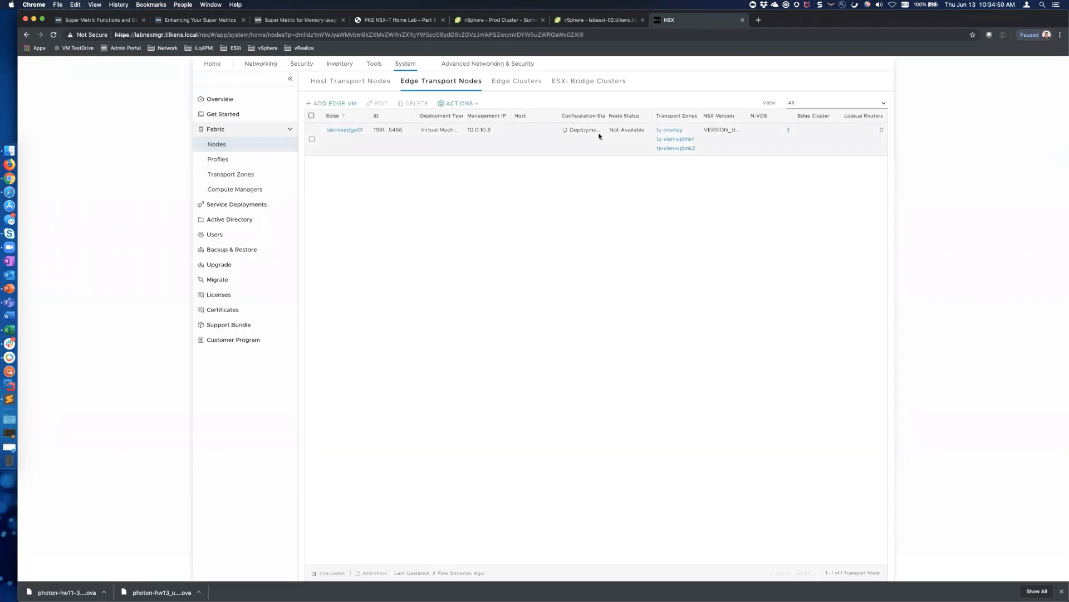
click(597, 22)
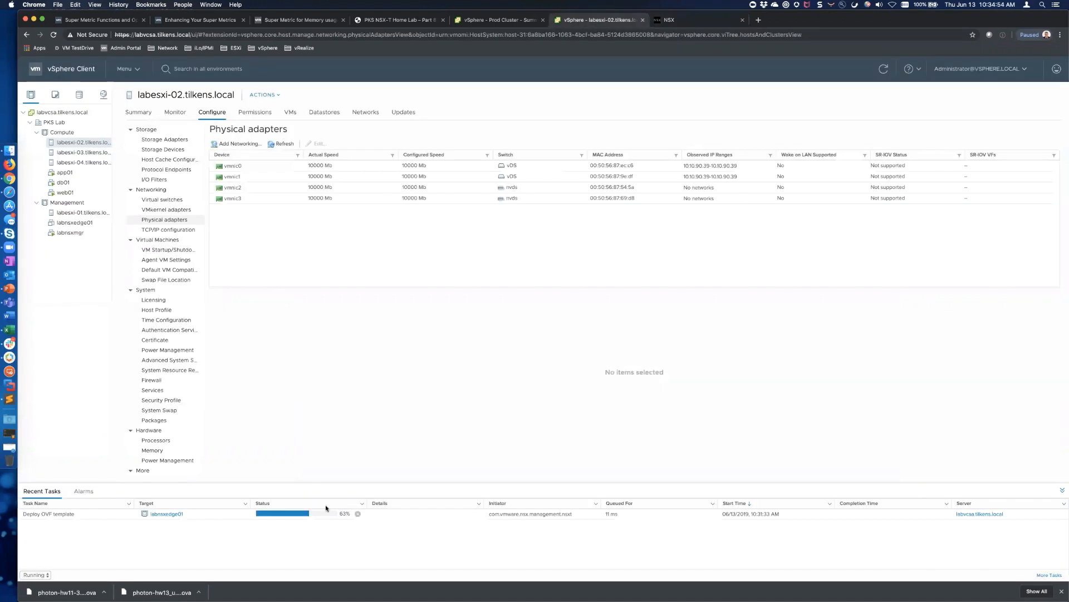
click(684, 25)
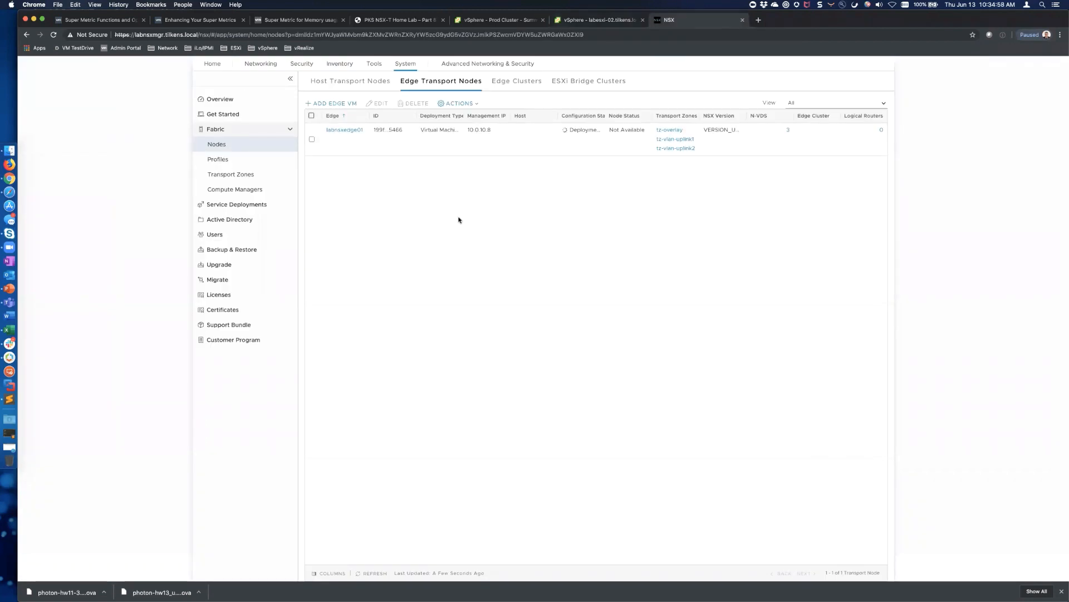
click(261, 64)
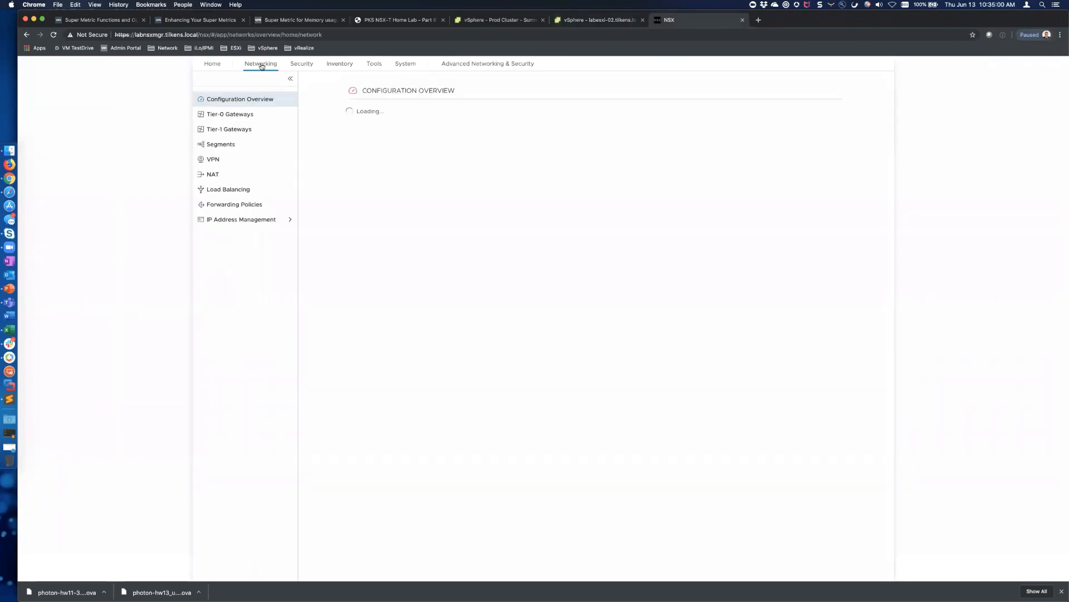
Create a new segment named Web connected to t1-gw
click(221, 145)
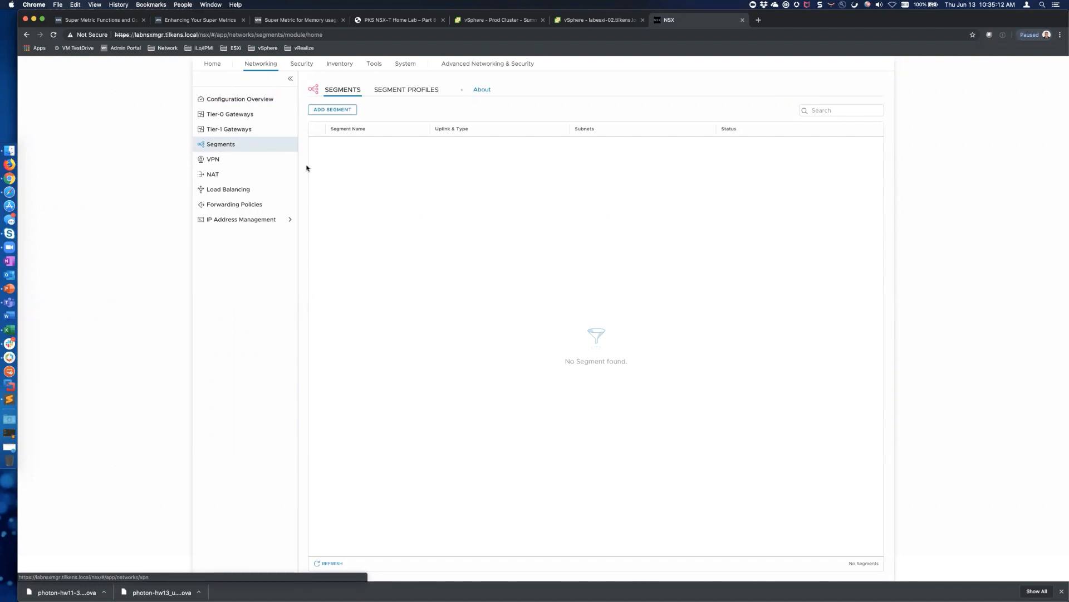
click(333, 110)
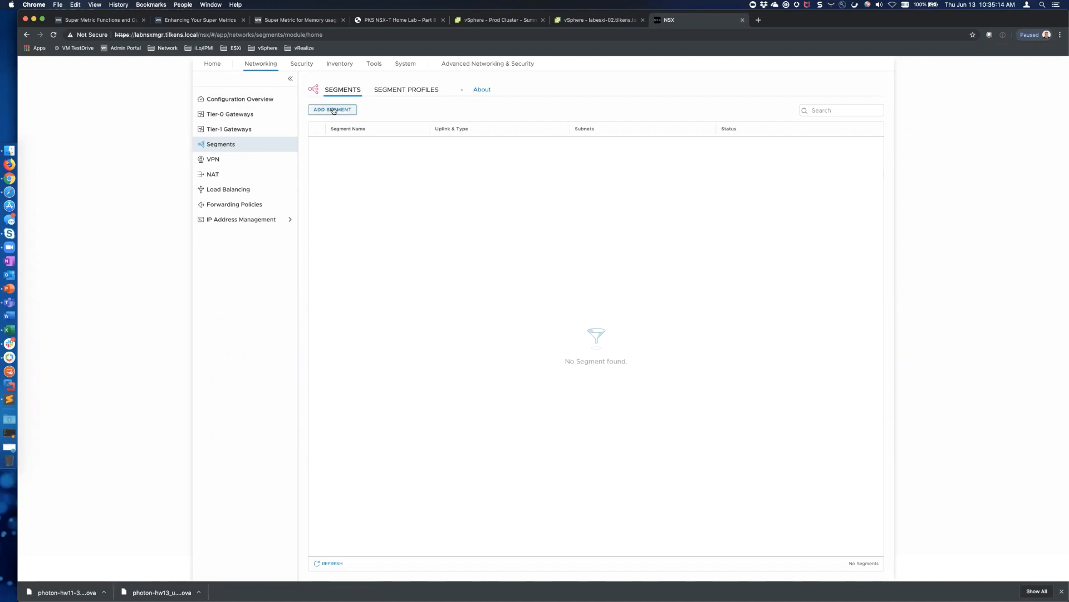
click(333, 110)
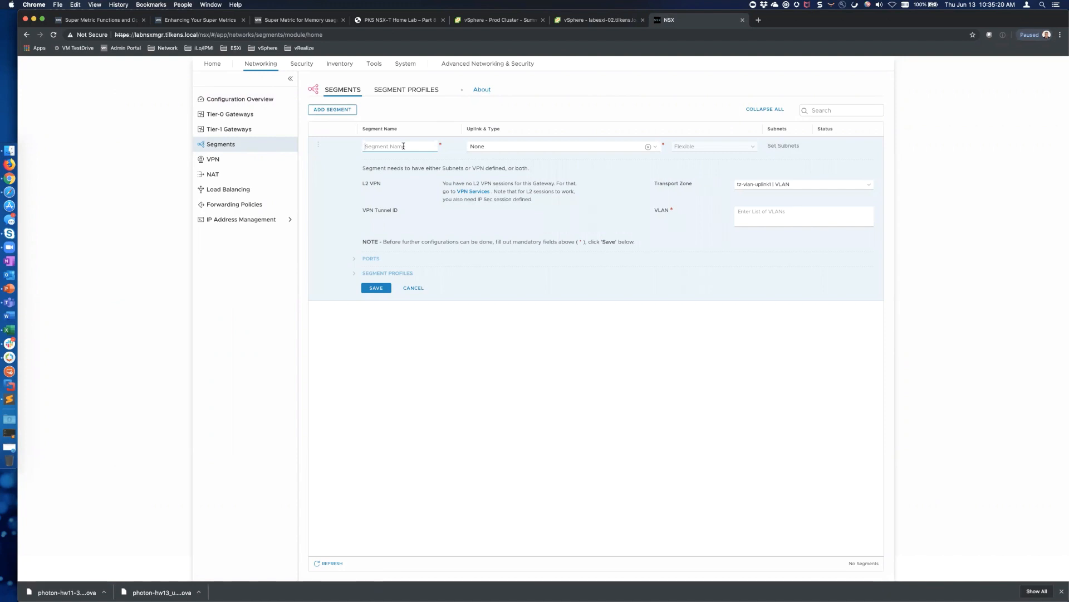
text(Web)
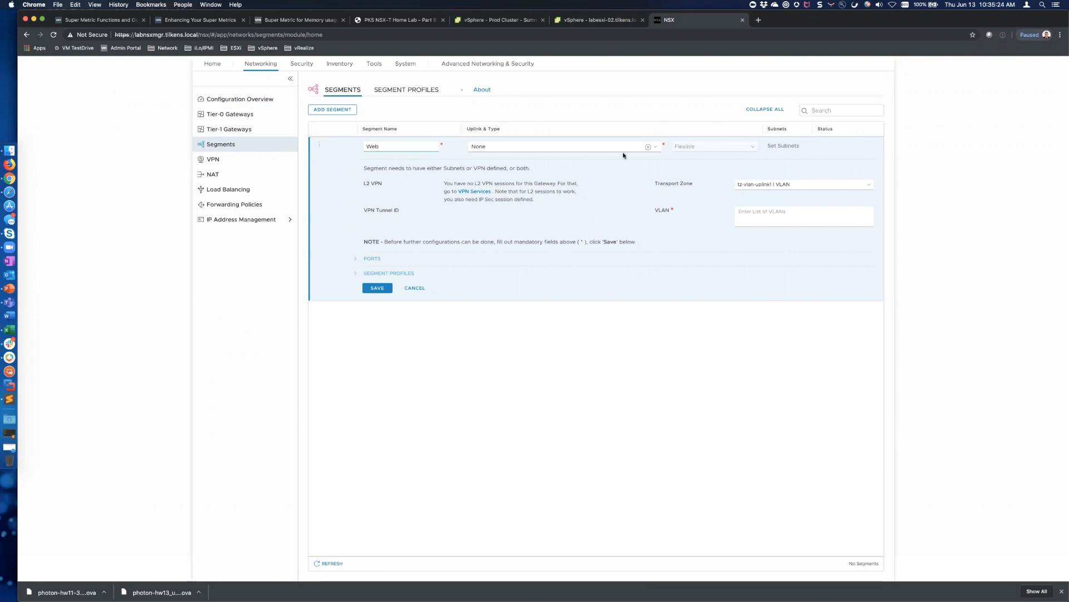
click(656, 147)
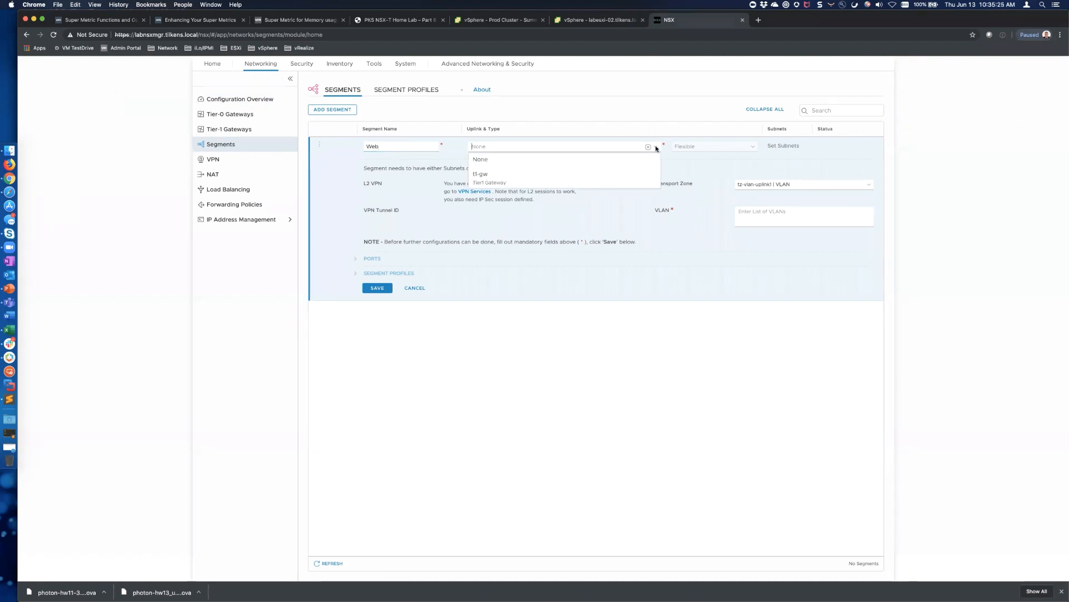
click(498, 180)
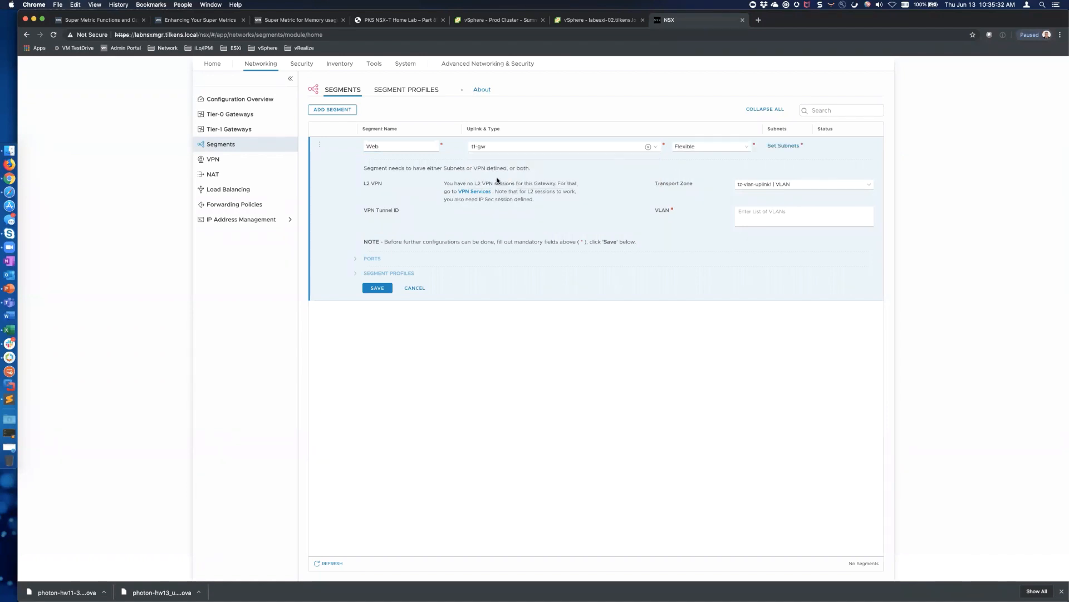
Give Web subnet 172.16.10.1/24 in tz-overlay and save it
click(786, 146)
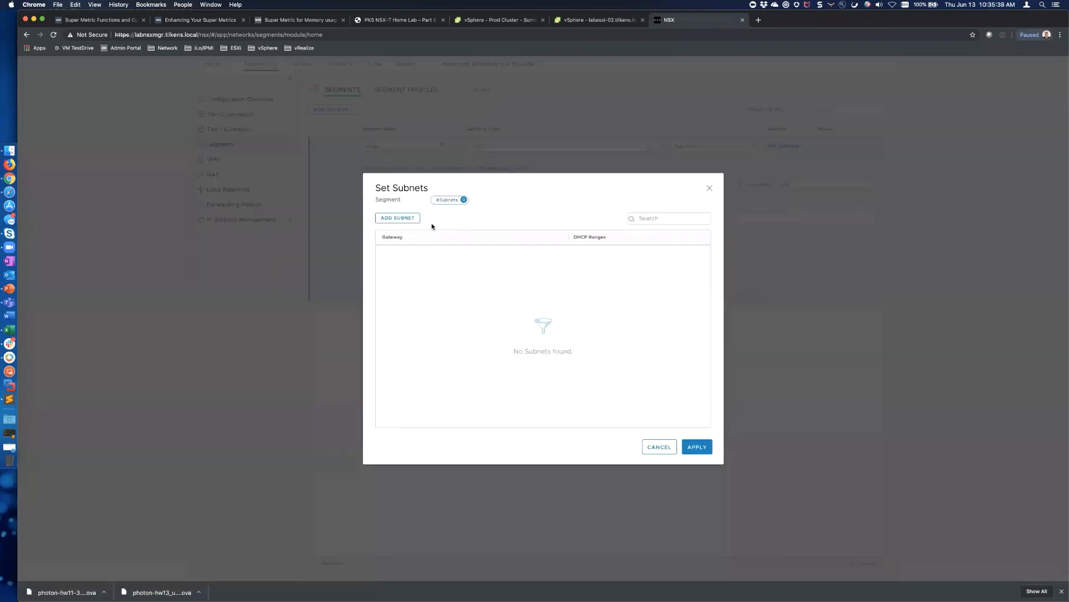
click(406, 218)
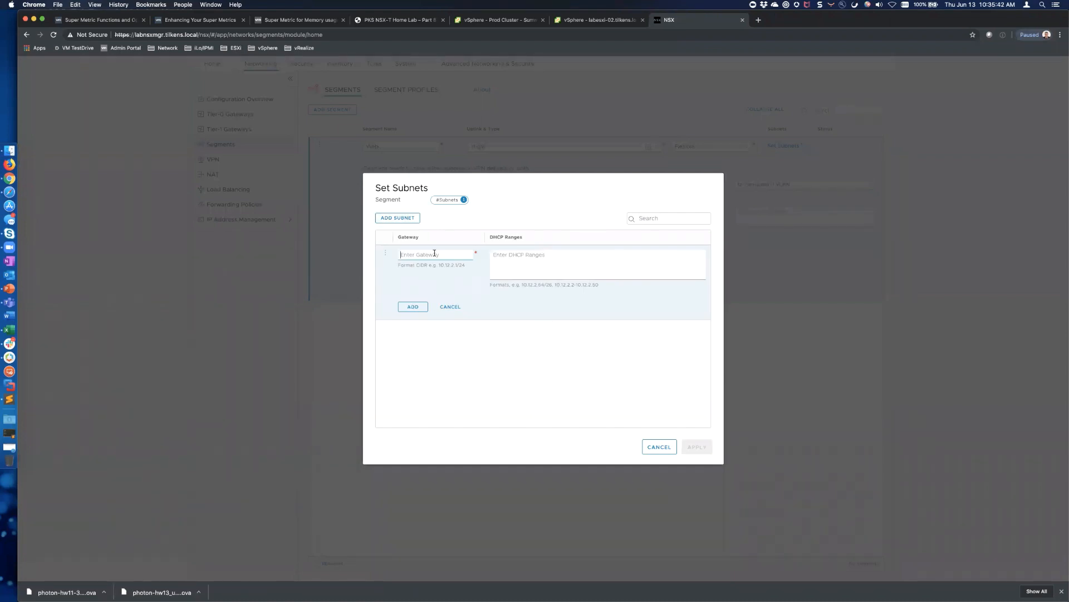
text(172.16.10.1/24)
click(414, 308)
click(696, 448)
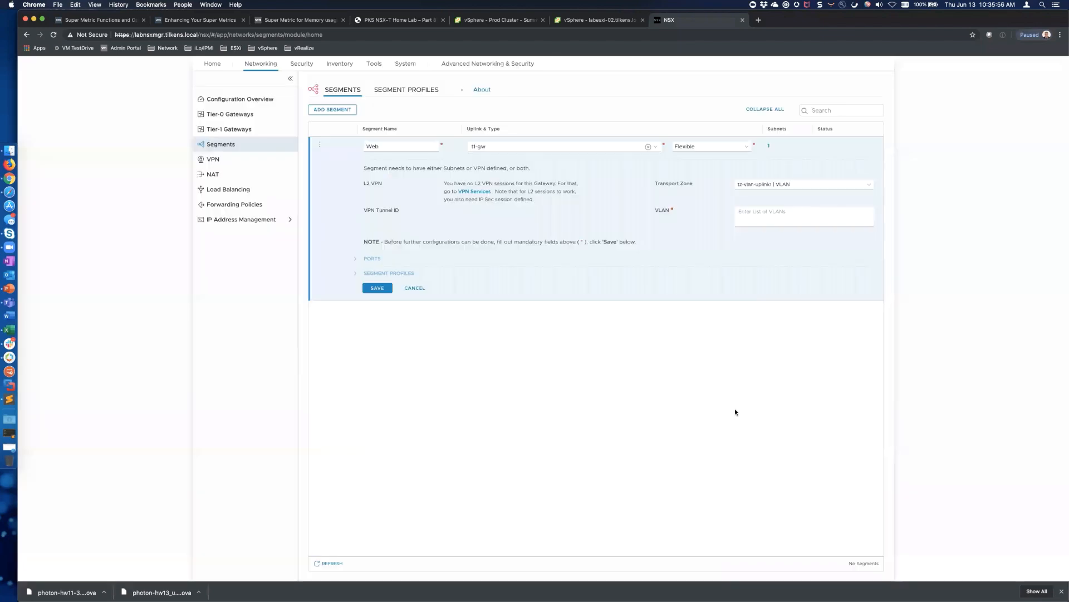
click(868, 187)
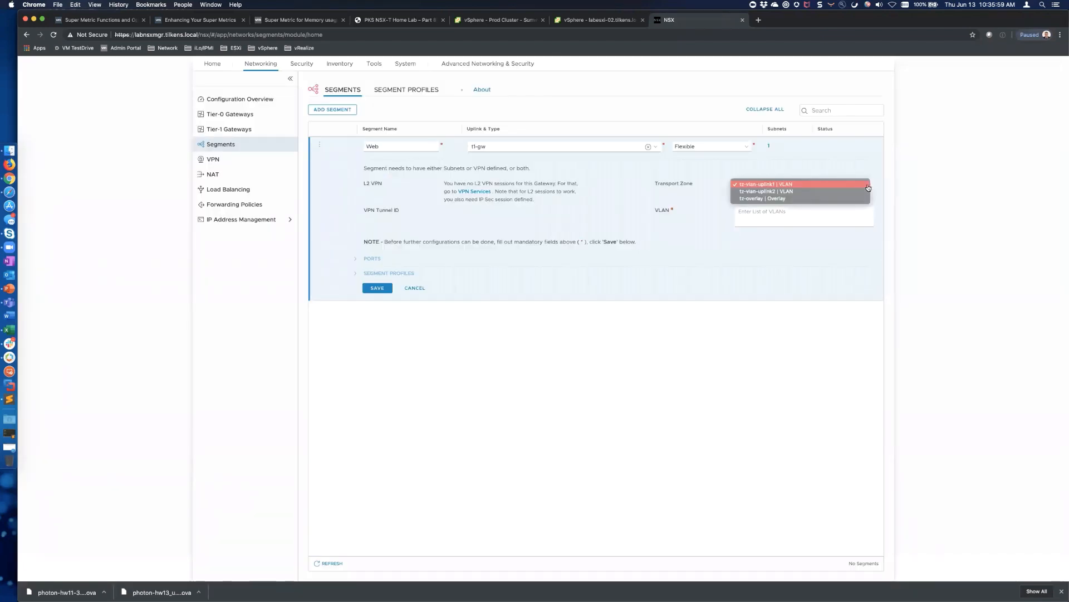
click(791, 199)
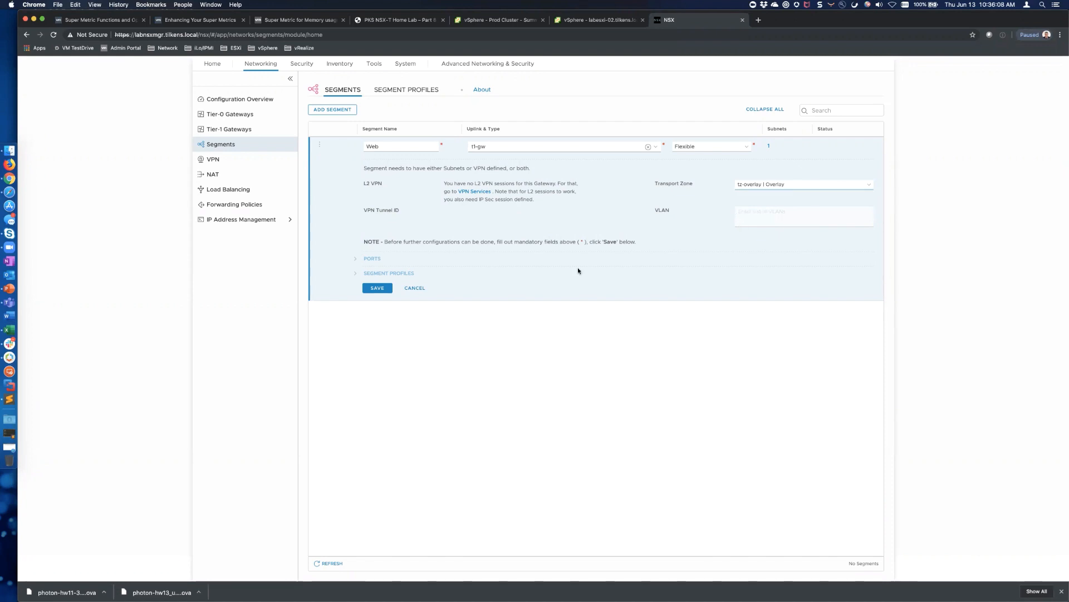
click(375, 288)
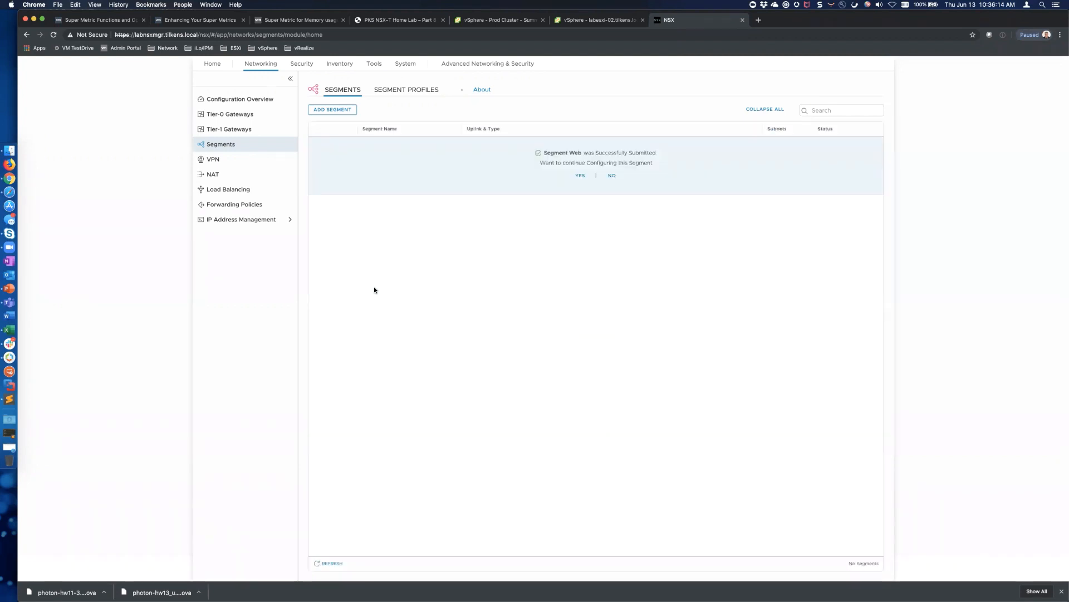
click(612, 176)
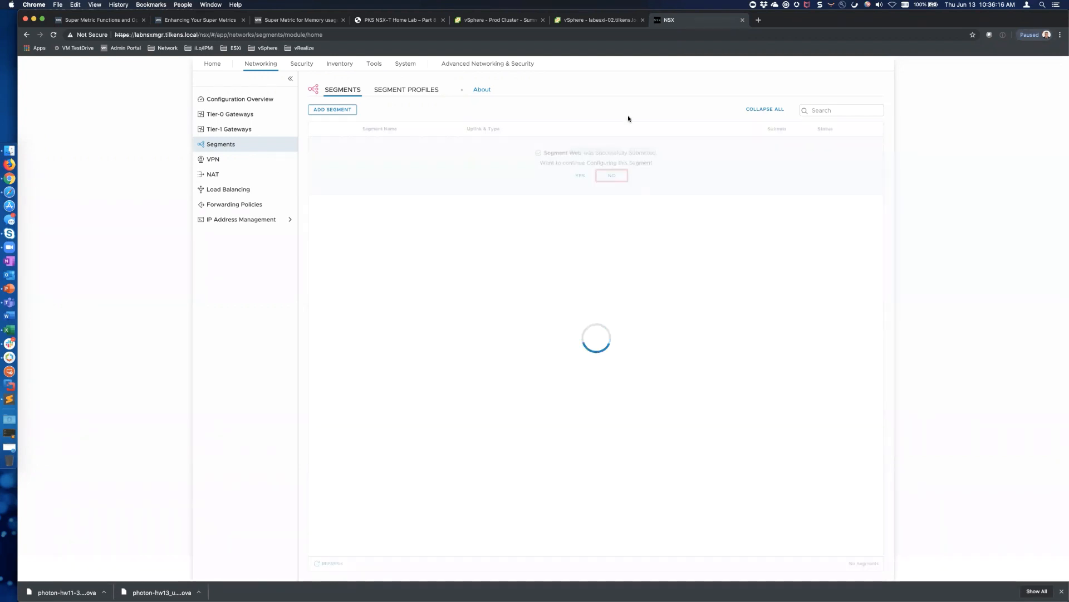
Confirm in vSphere the Web network has no VMs and sits on labesxi-02's N-VDS nvds
click(585, 22)
click(103, 95)
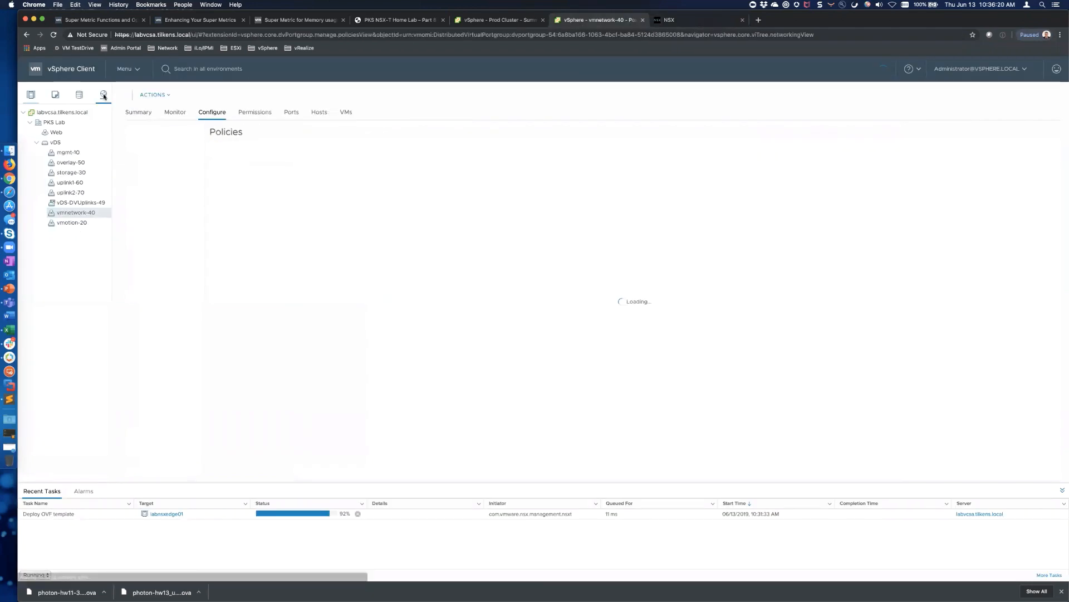
click(60, 133)
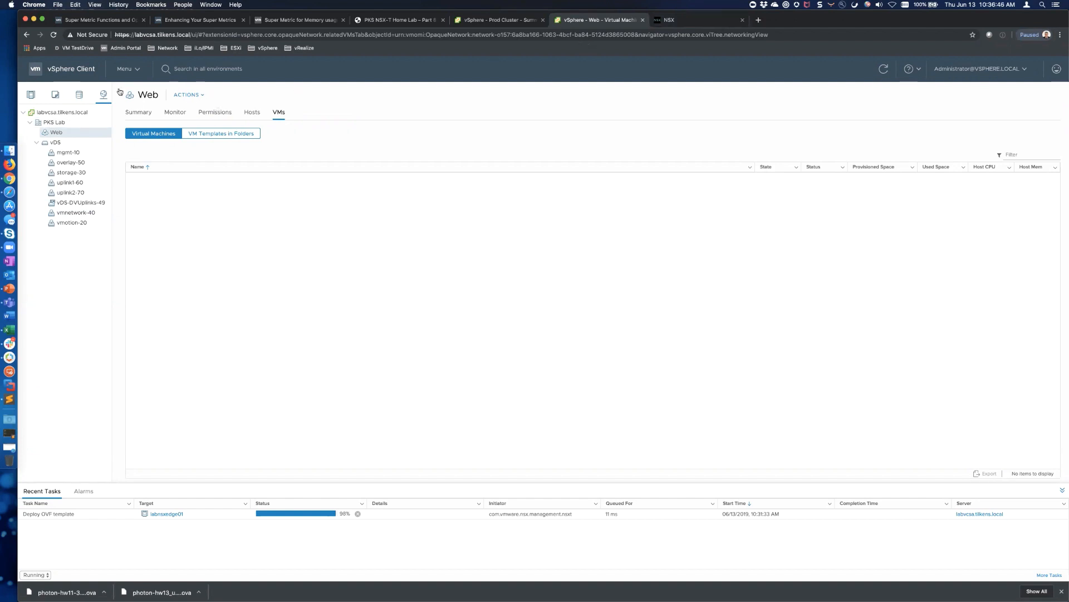
click(29, 94)
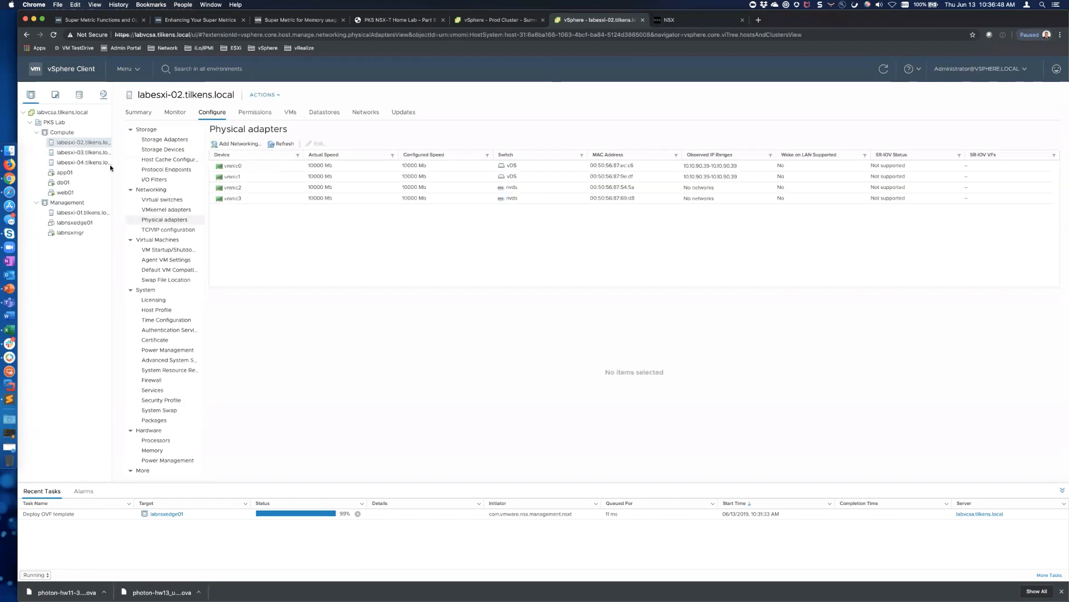
click(165, 201)
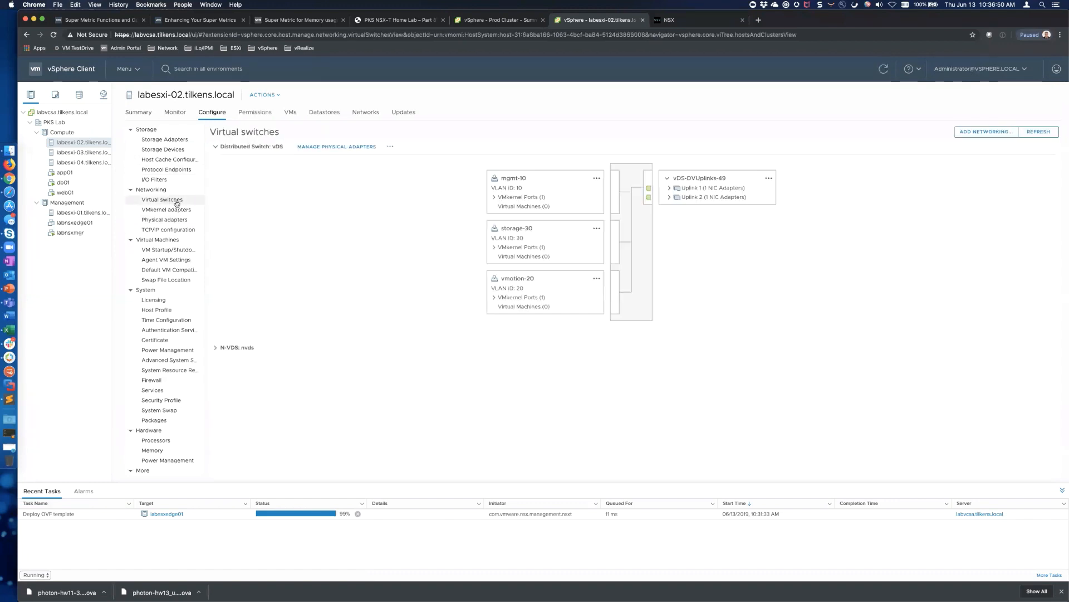
click(216, 347)
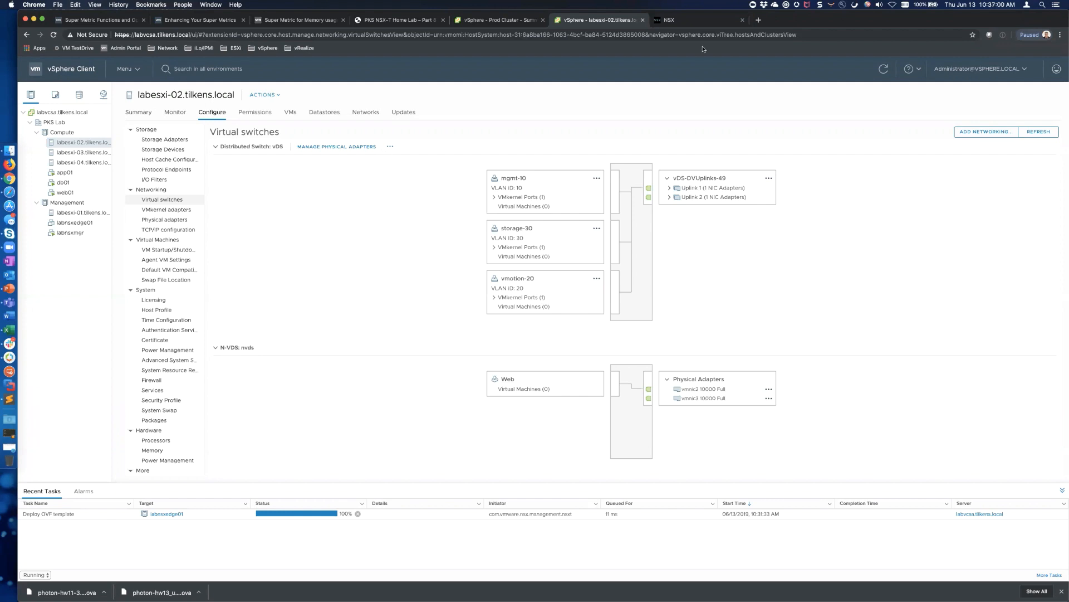
click(690, 19)
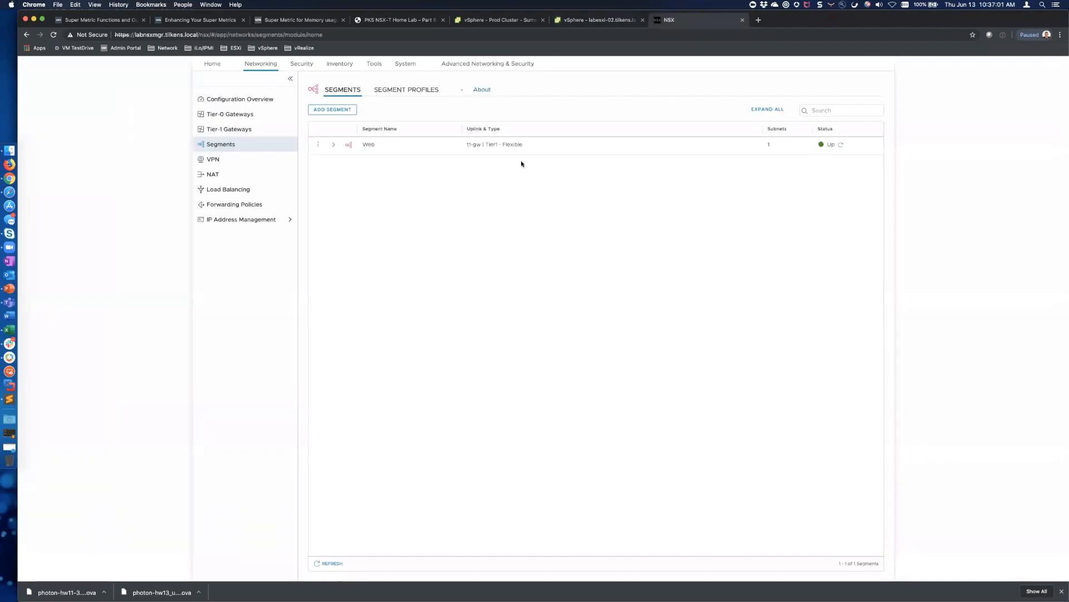
Create a new segment named App connected to t1-gw
click(330, 110)
text(App)
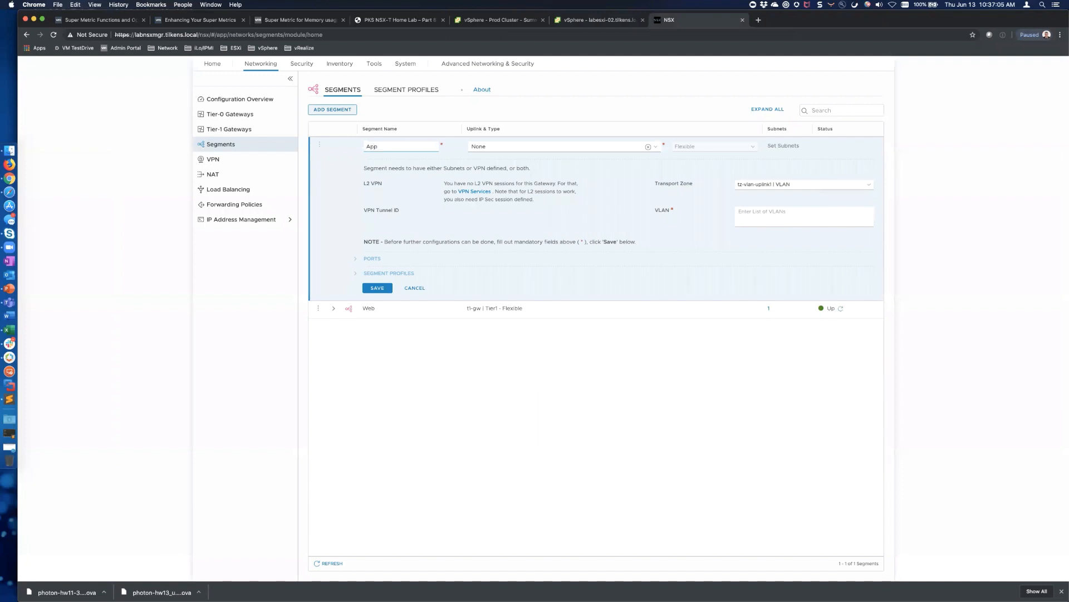
key(Tab)
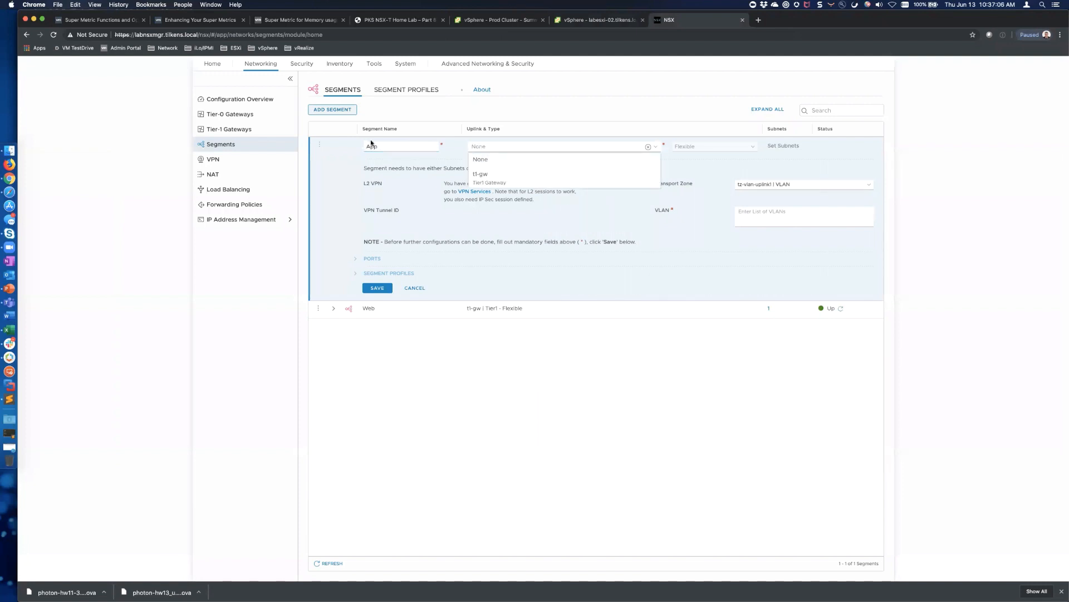
click(483, 174)
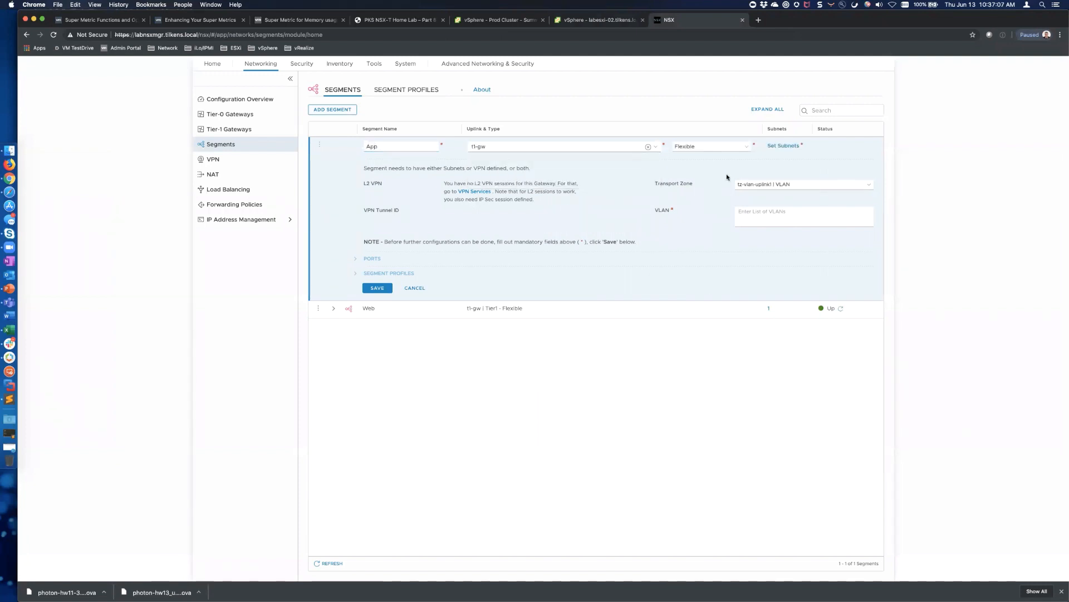
Give App subnet 172.16.20.1/24 in tz-overlay and save it
click(787, 146)
click(397, 218)
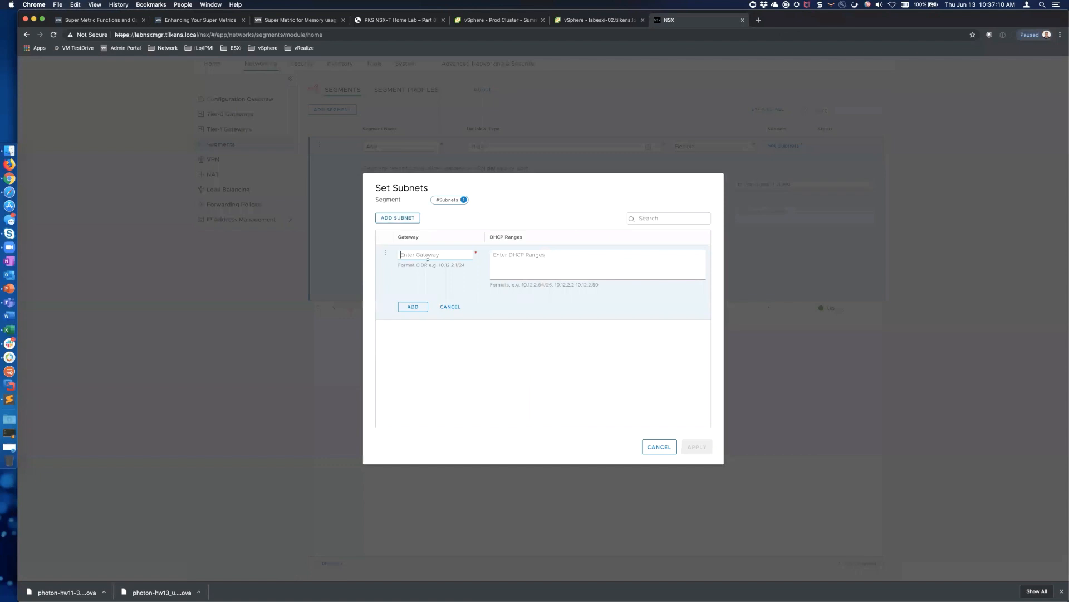
text(172.16.20.1/24)
click(415, 308)
click(697, 446)
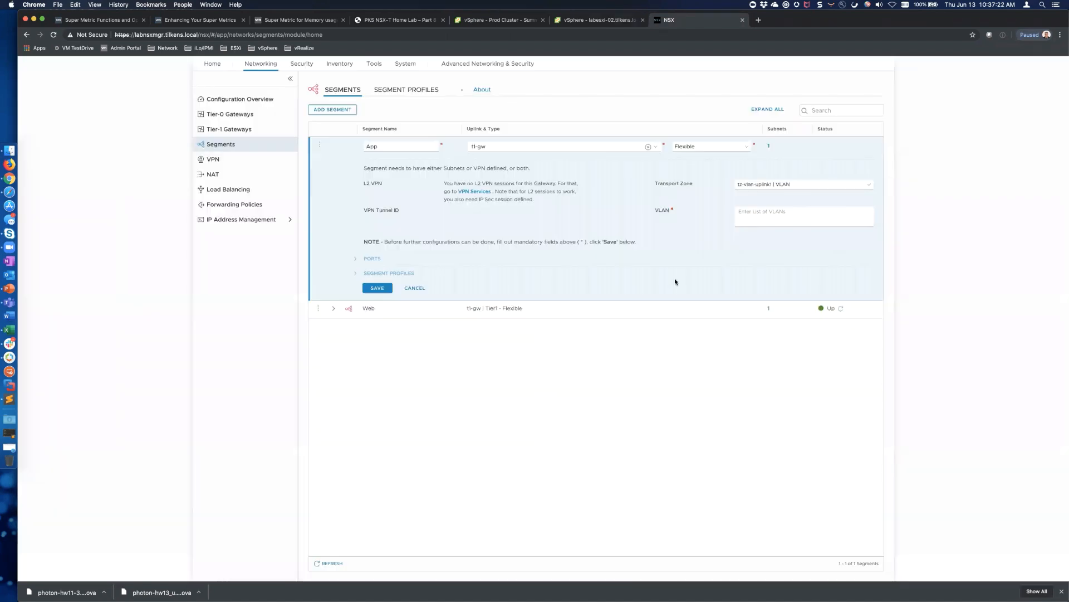
click(861, 185)
click(783, 199)
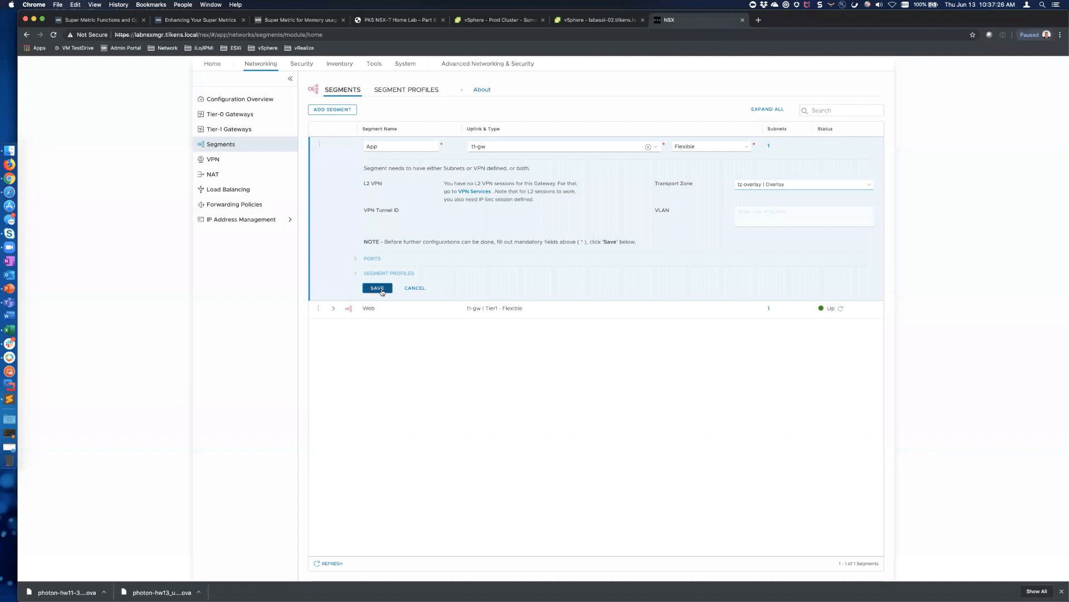
click(379, 288)
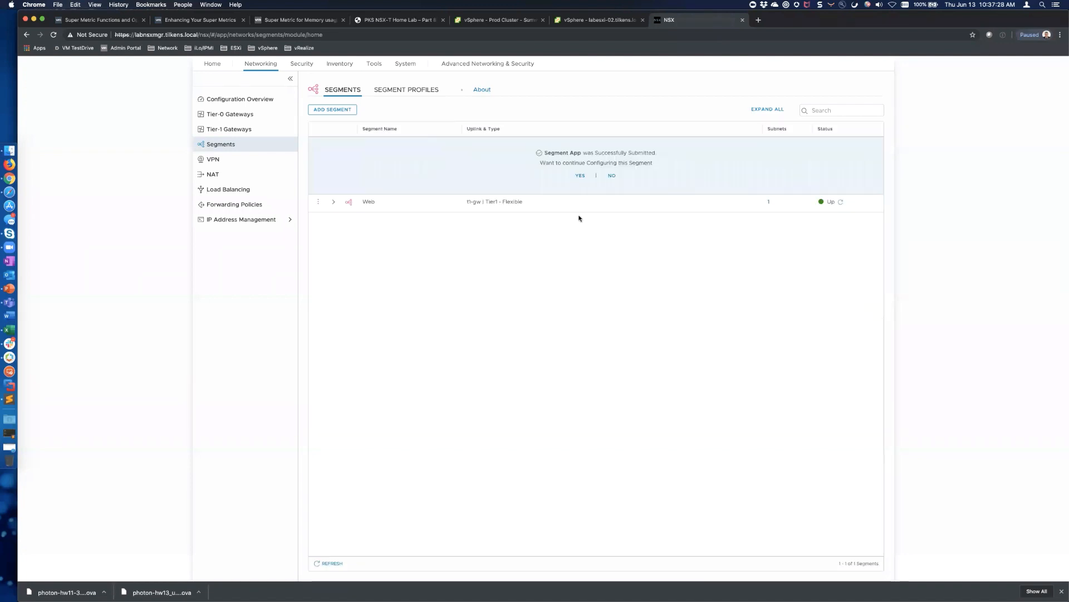
click(612, 175)
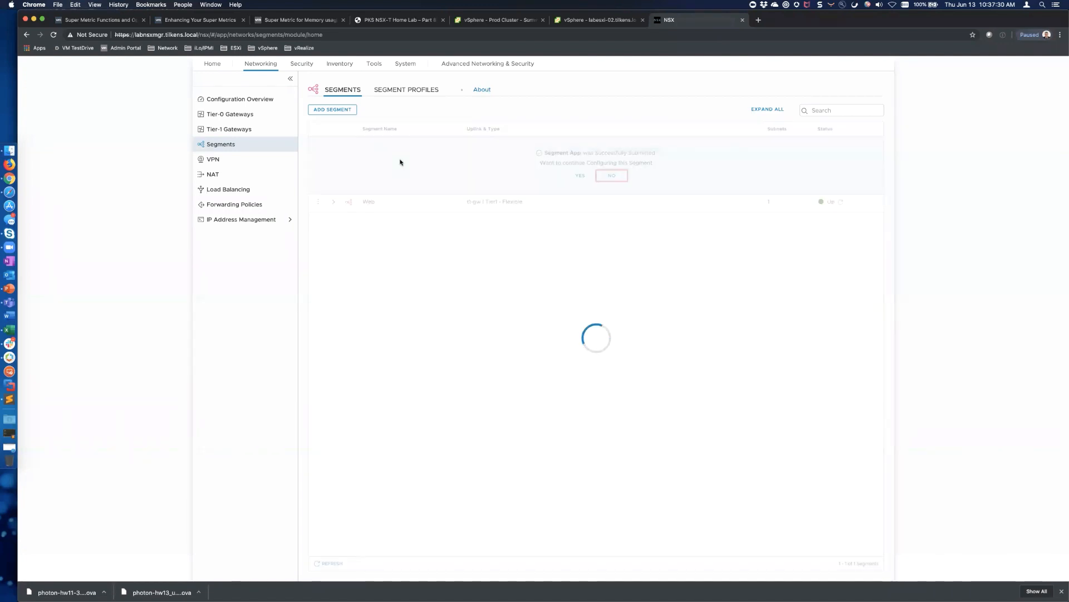
Create a new segment named DB connected to t1-gw
click(336, 111)
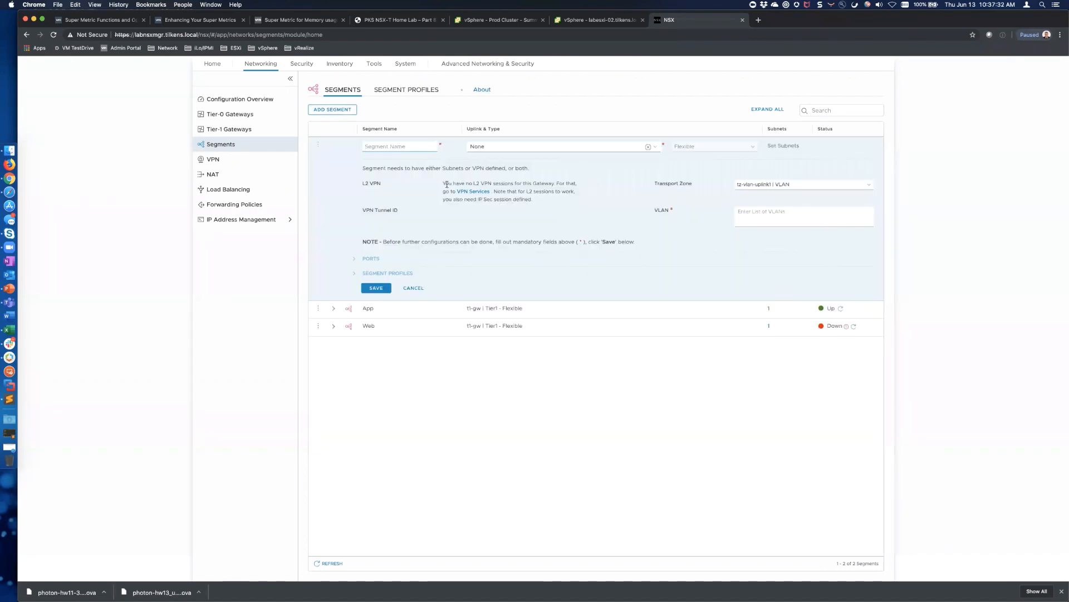
text(DB)
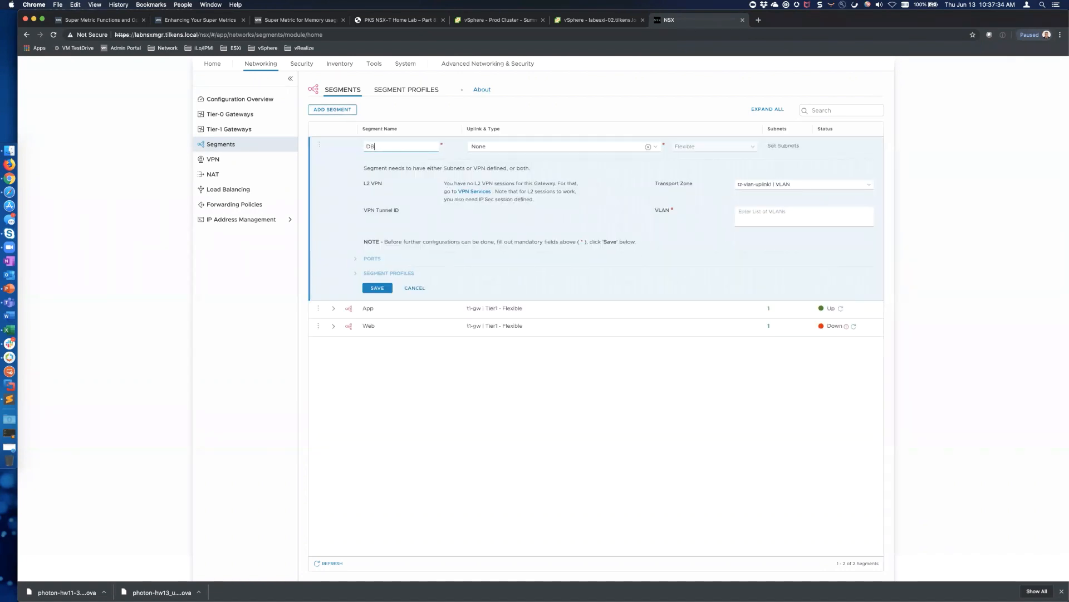
click(502, 147)
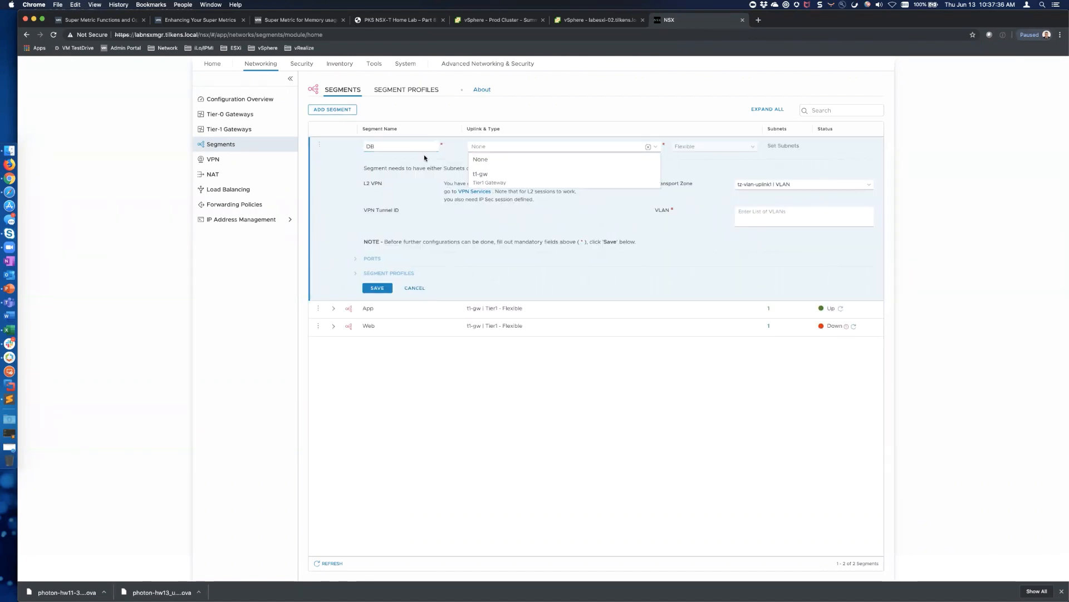
click(482, 174)
Give DB subnet 172.16.30.1/24 in tz-overlay, save it, and view vSphere Networking
click(785, 147)
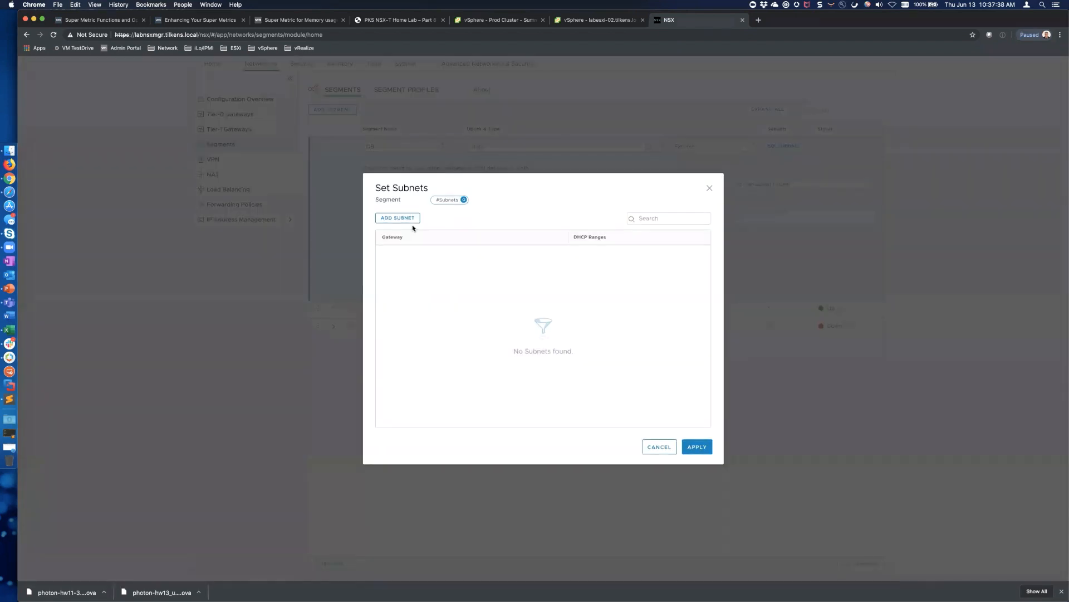
text(10.)
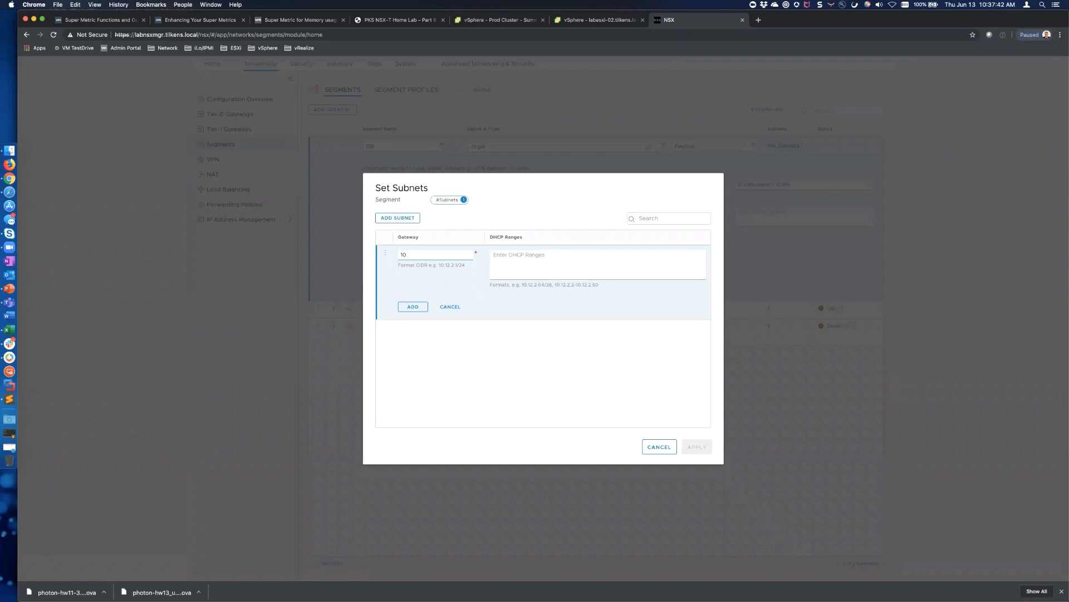
text(72.16.30.1/24)
click(413, 307)
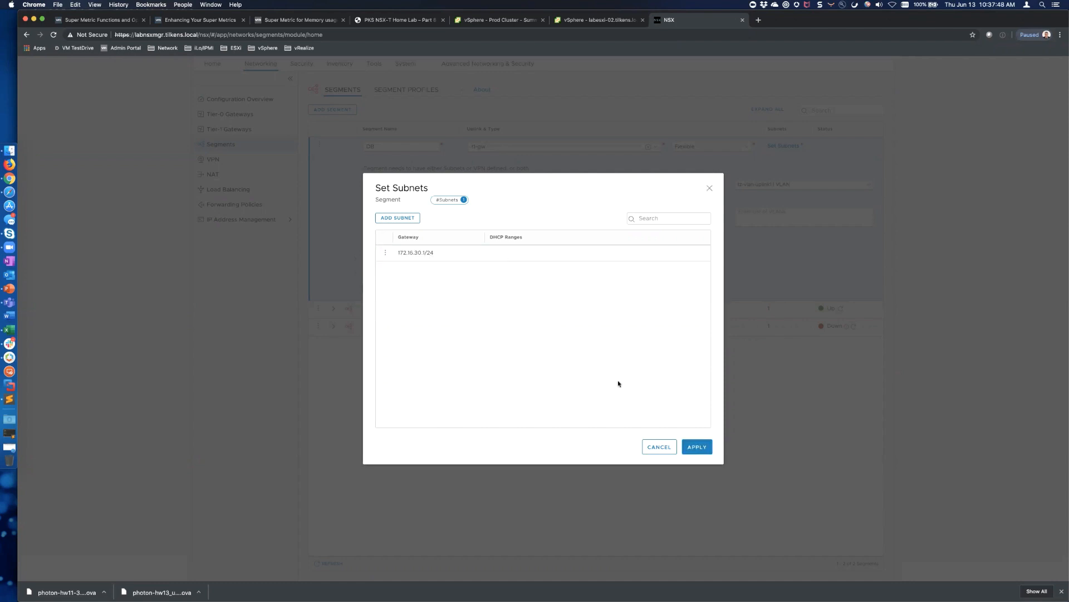
click(696, 447)
click(813, 184)
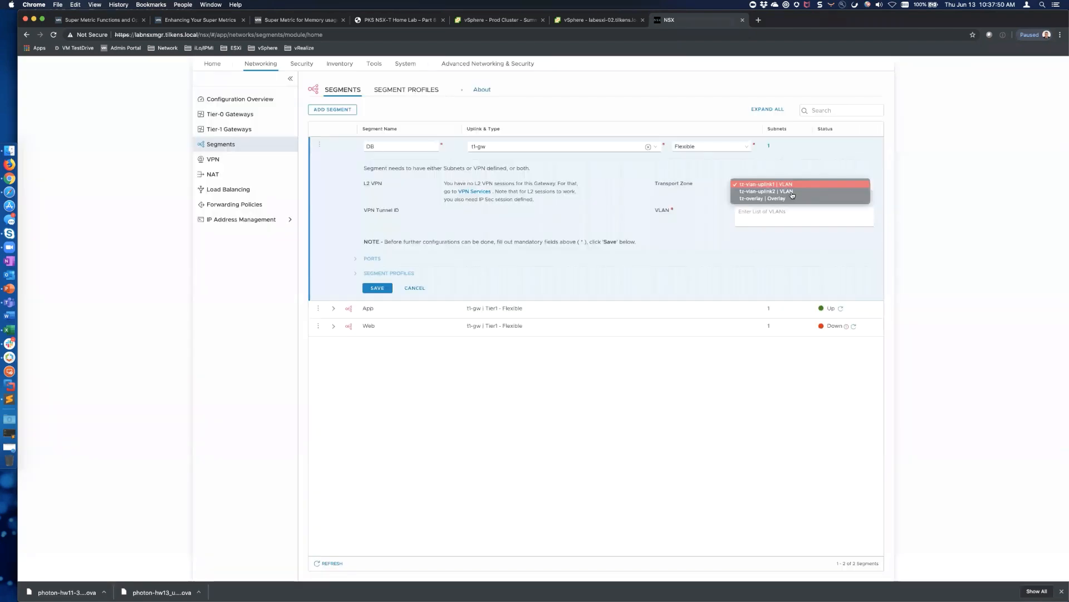
click(784, 198)
click(376, 289)
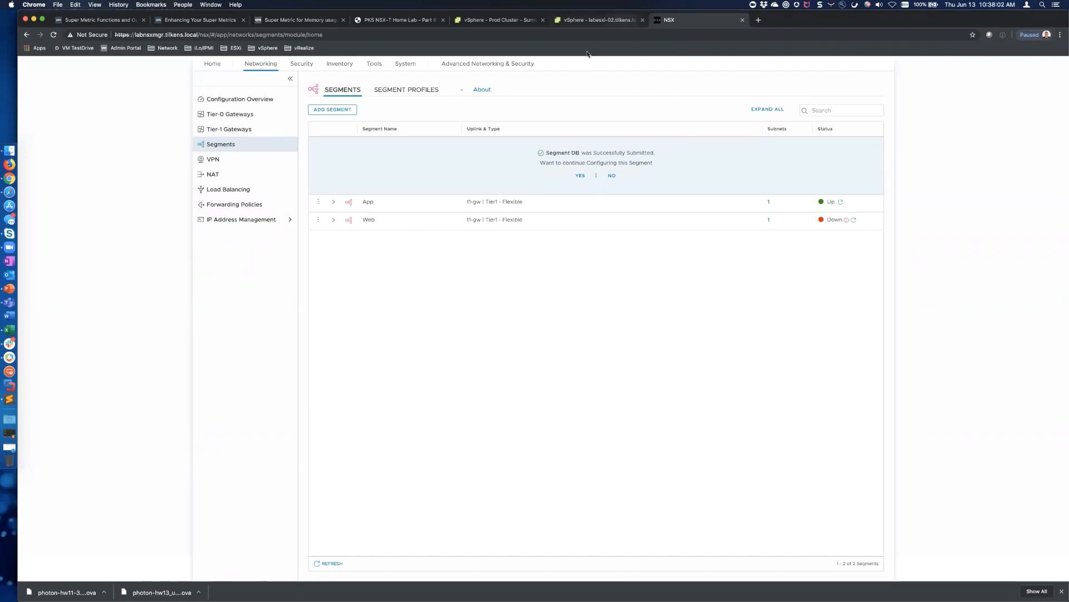
click(619, 22)
click(103, 95)
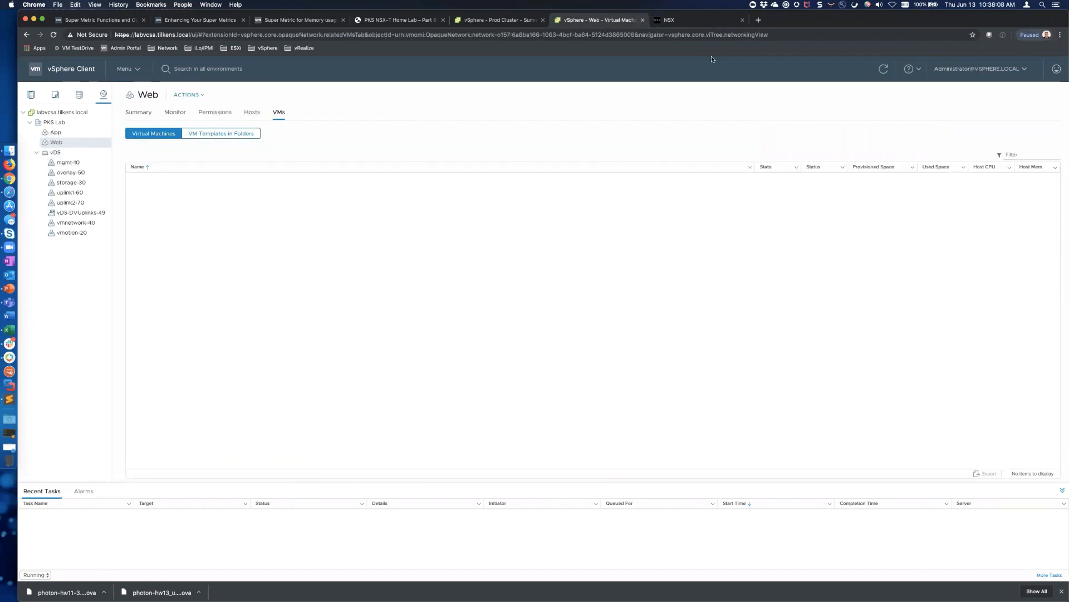
Decline further DB segment configuration and confirm the App, DB and Web networks appear in vSphere
click(671, 20)
click(612, 175)
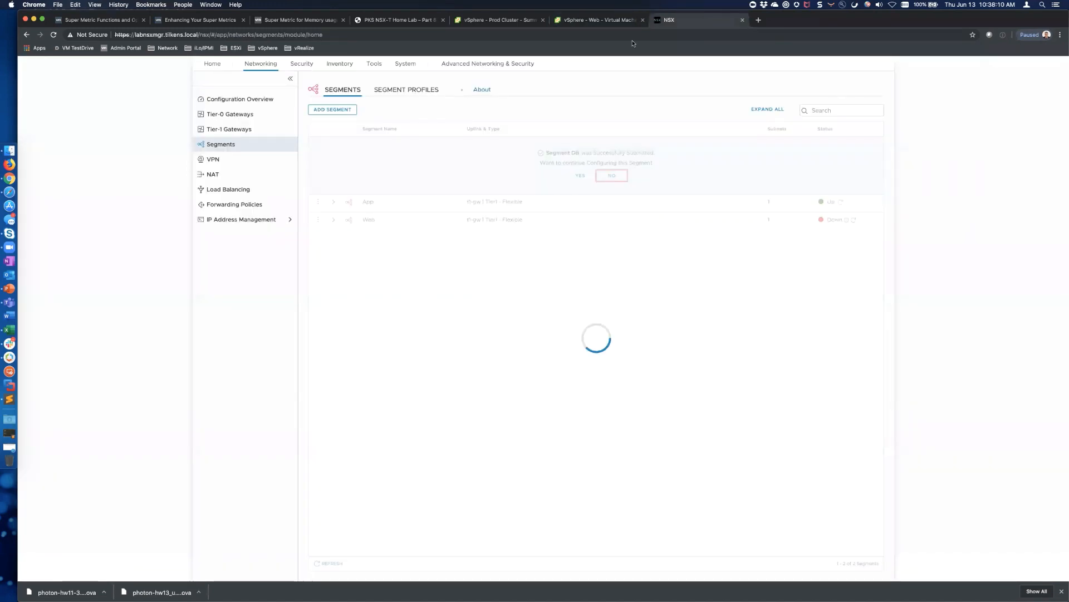
click(611, 22)
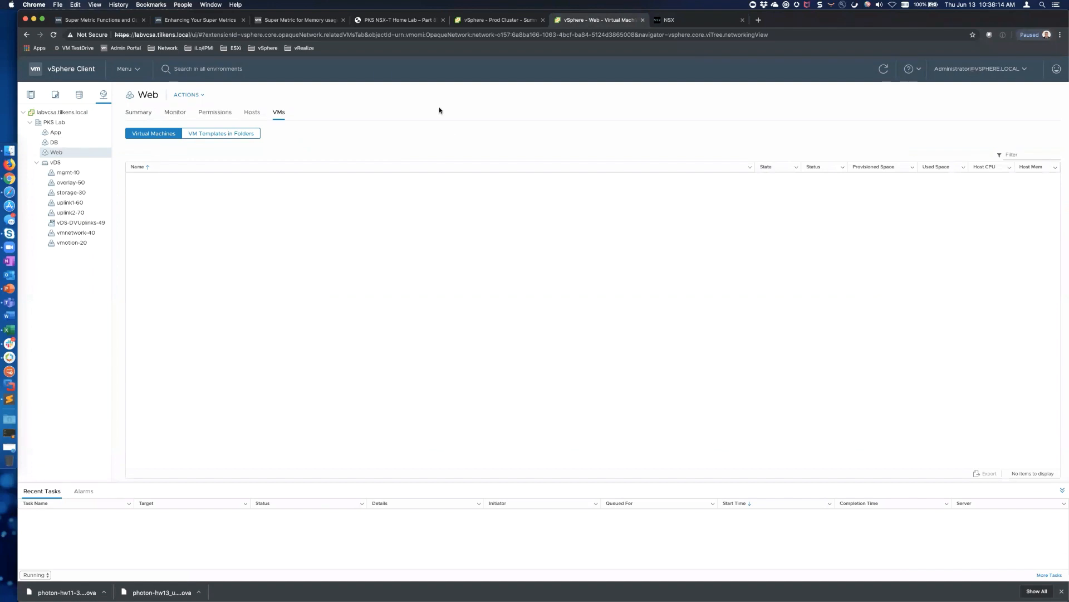
click(696, 18)
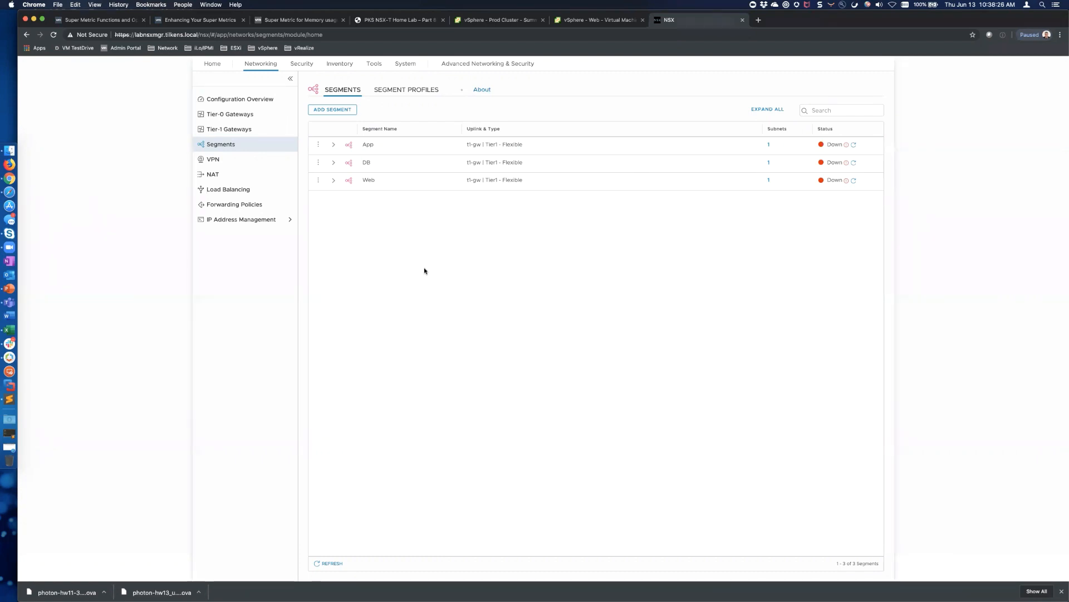
Start a new segment named uplink1 on transport zone tz-vlan-uplink1
click(333, 109)
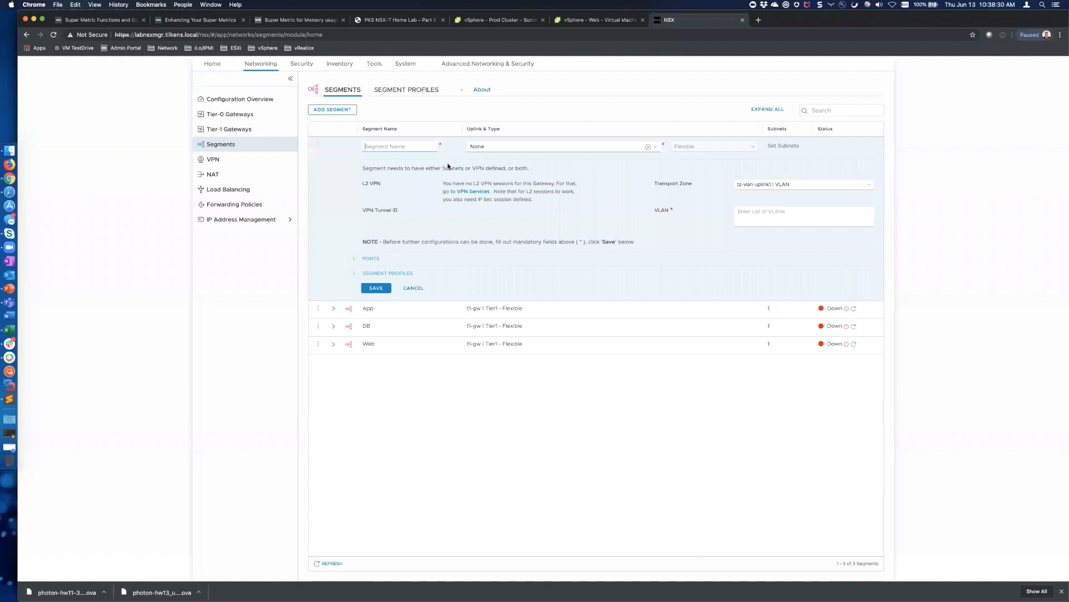
text(uplin)
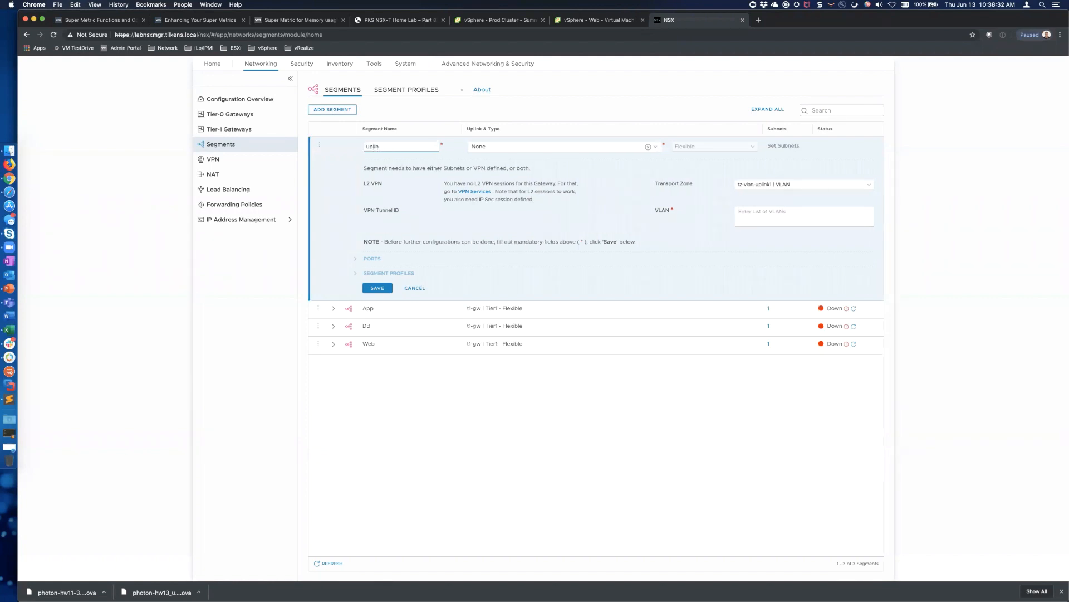
text(k1)
click(866, 185)
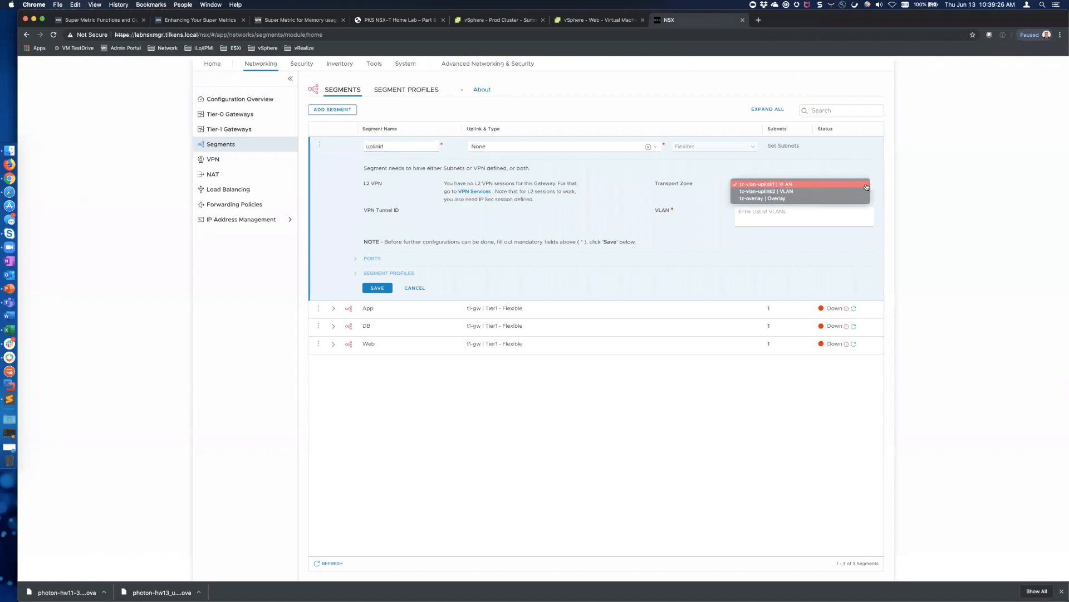
click(787, 186)
Look up the Uplink1 VLAN in the spreadsheet, enter VLAN 60 and save uplink1
click(789, 215)
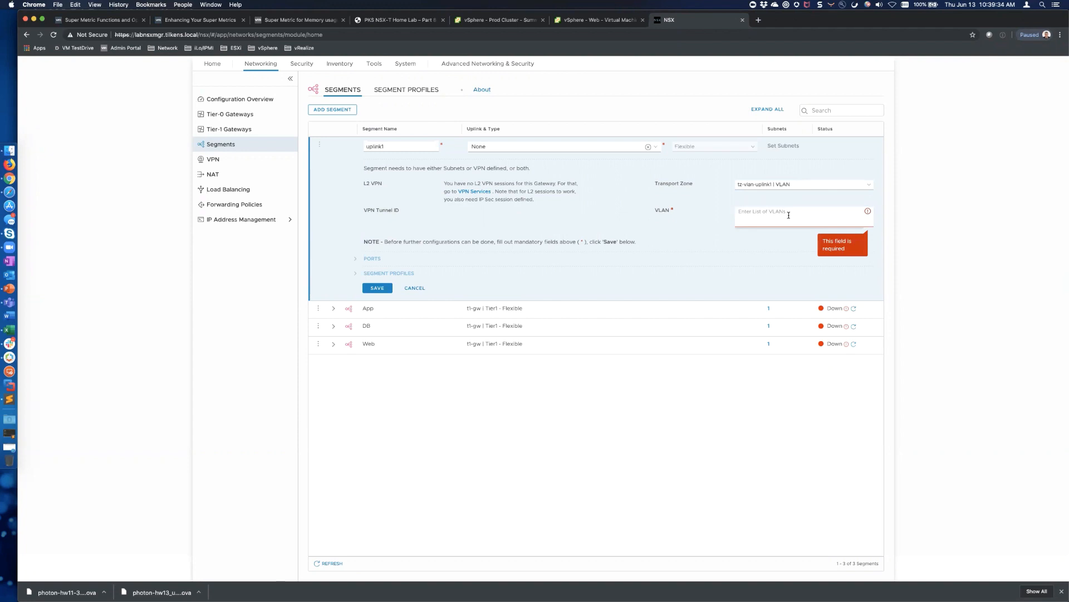
key(super+Tab)
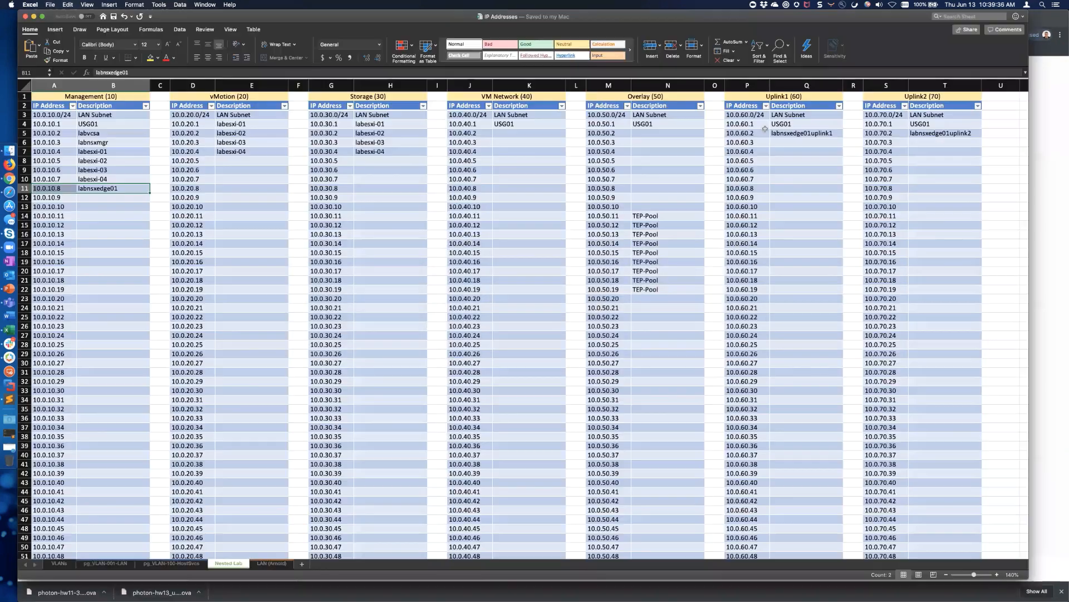
click(798, 96)
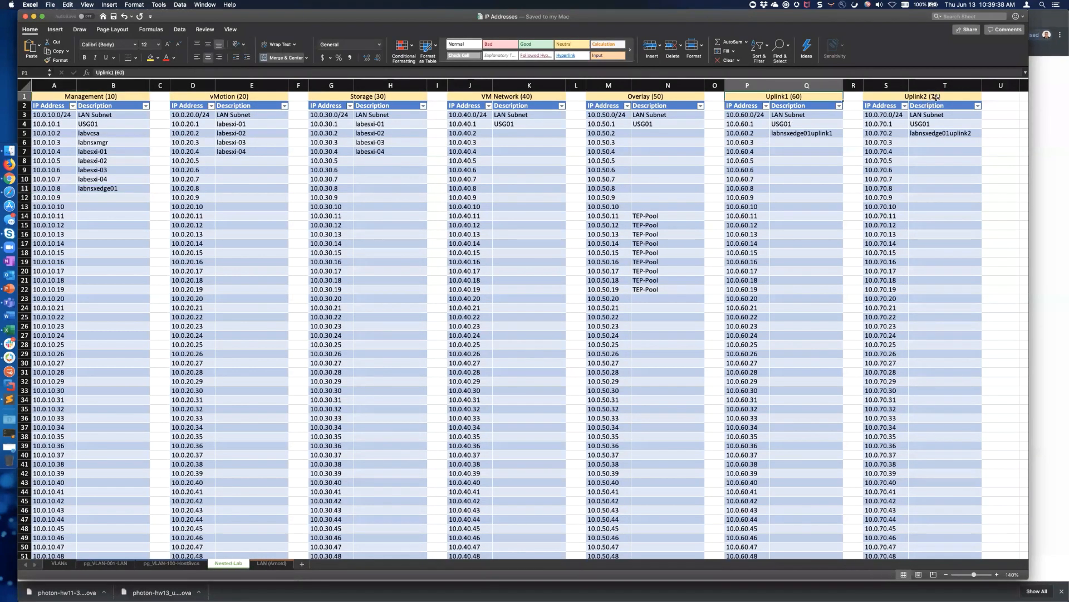
key(Right)
key(Right)
key(super+Tab)
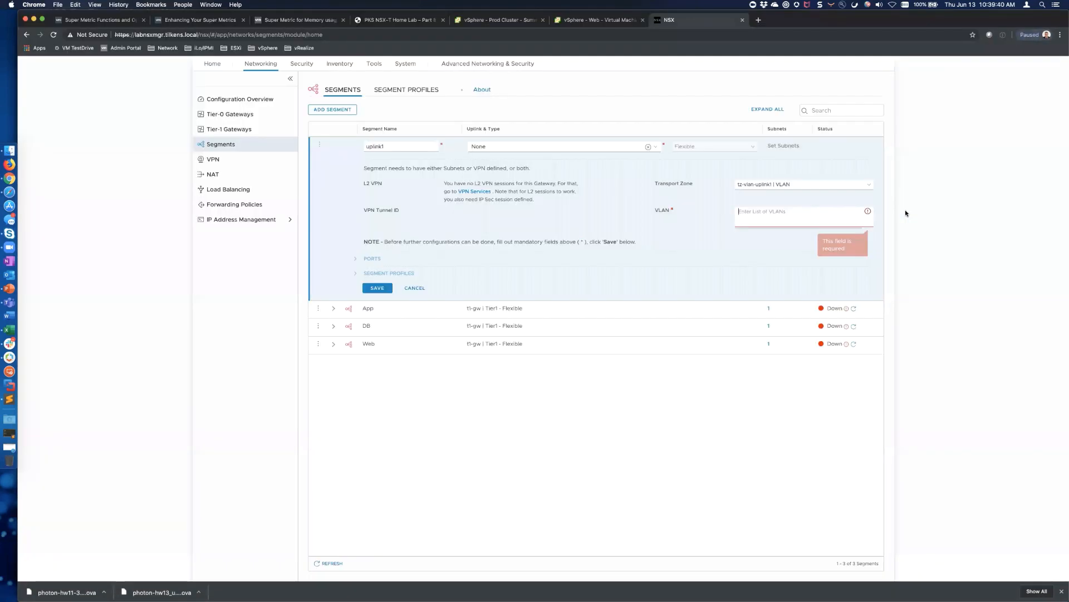
text(60)
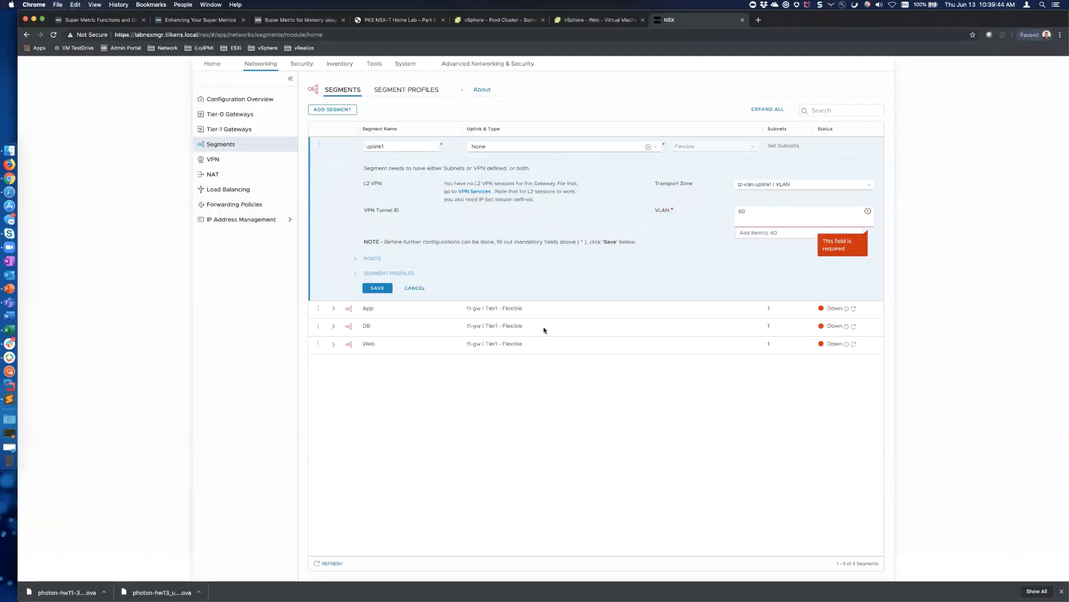
click(766, 232)
click(379, 288)
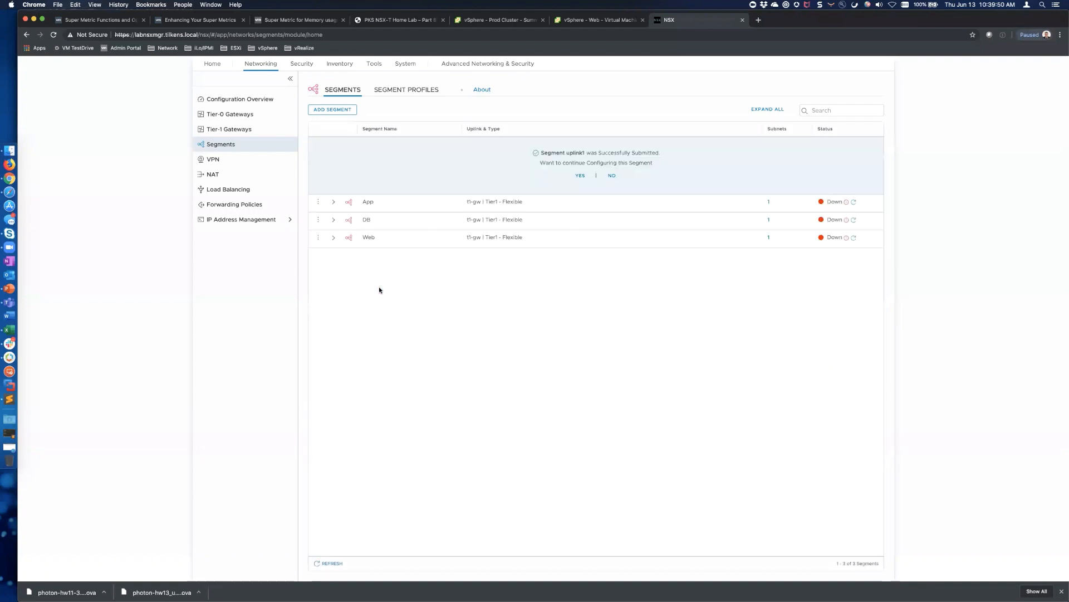
click(613, 175)
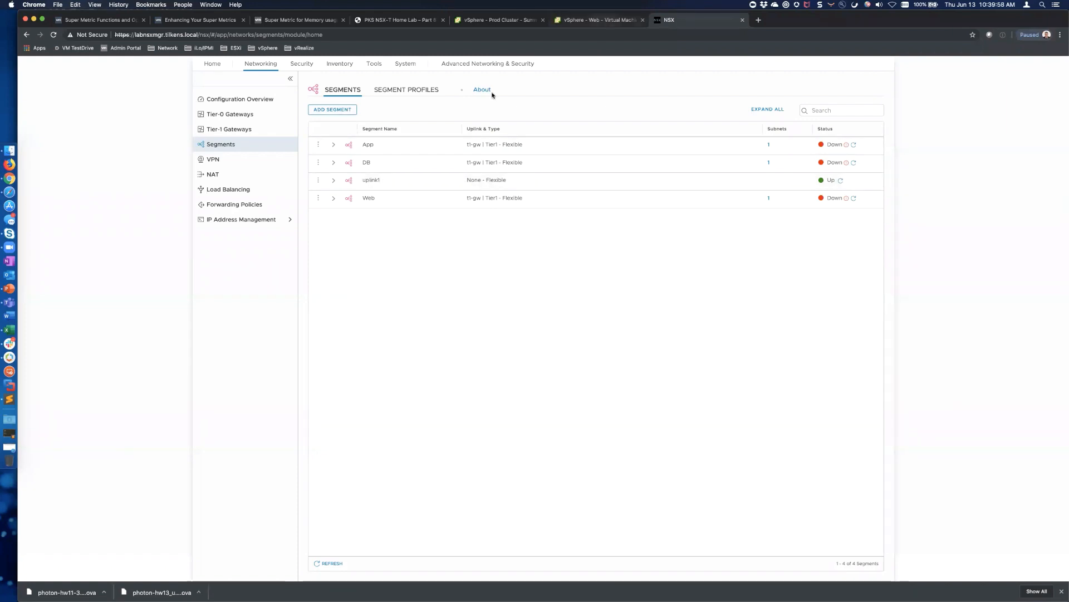
click(606, 20)
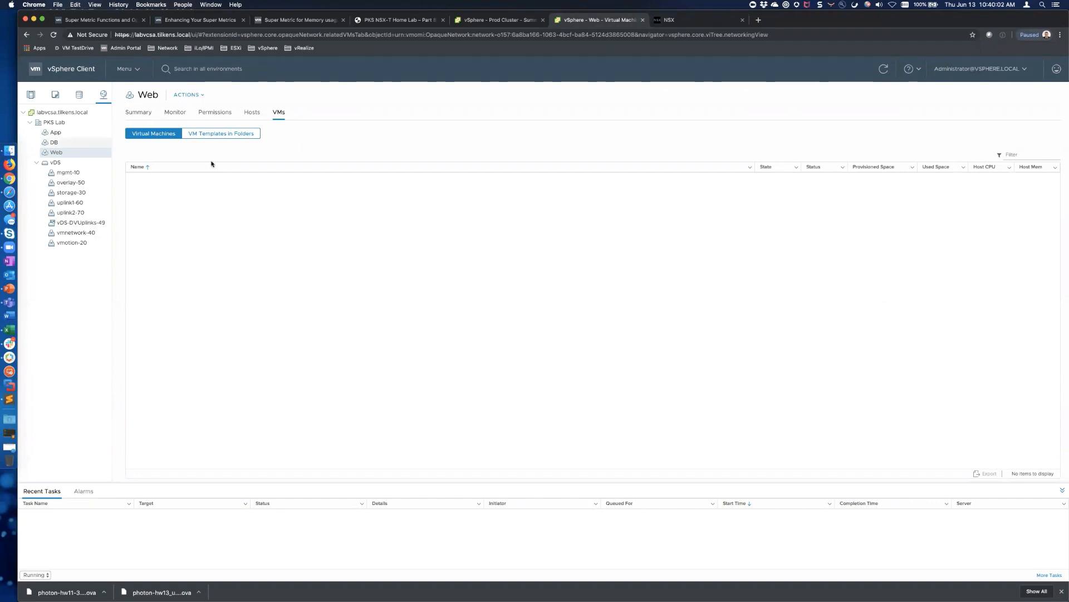
key(ctrl+Tab)
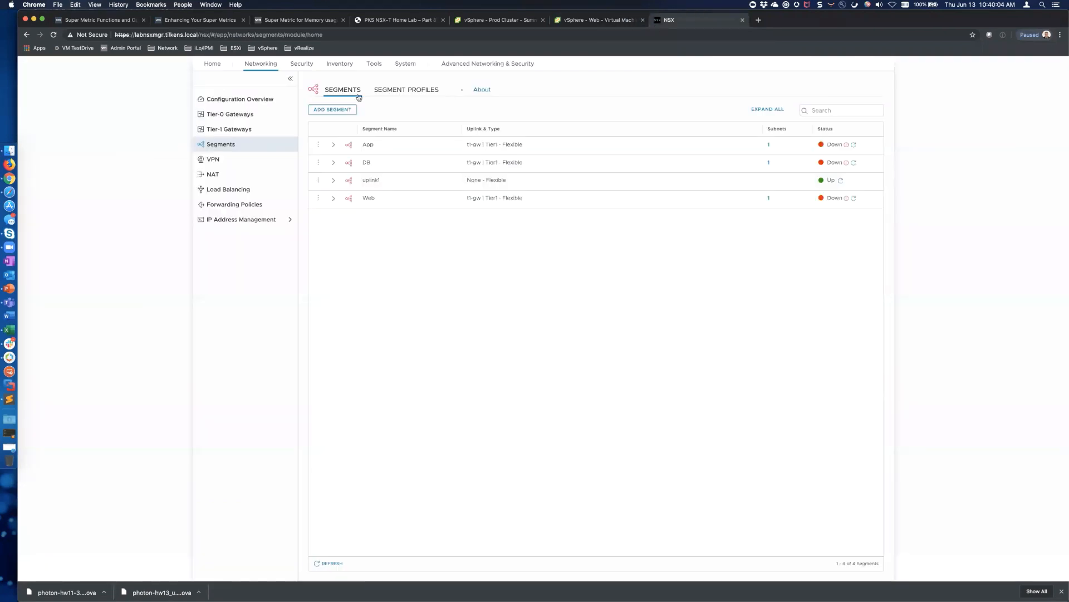
Create segment uplink2 on tz-vlan-uplink2 with VLAN 70 and save it without further configuration
click(332, 109)
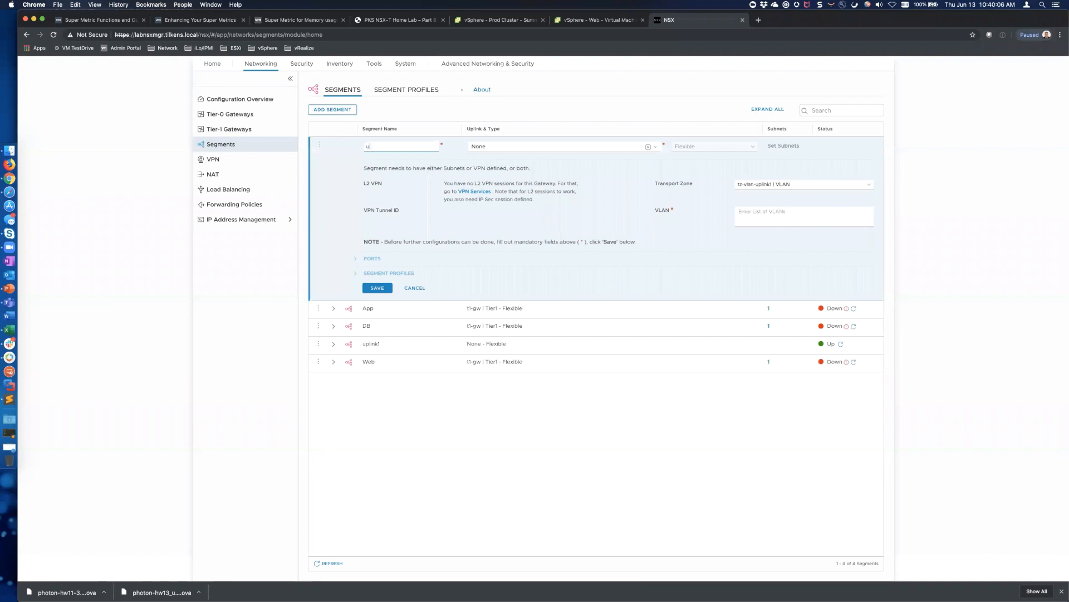
text(uplink2)
click(794, 182)
click(788, 194)
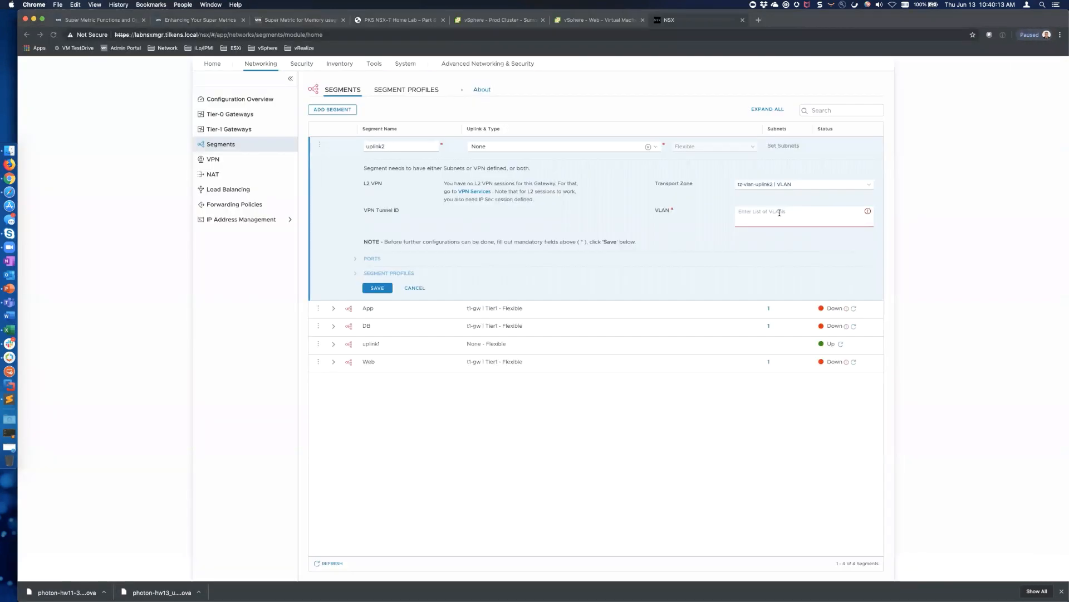
click(779, 213)
text(70)
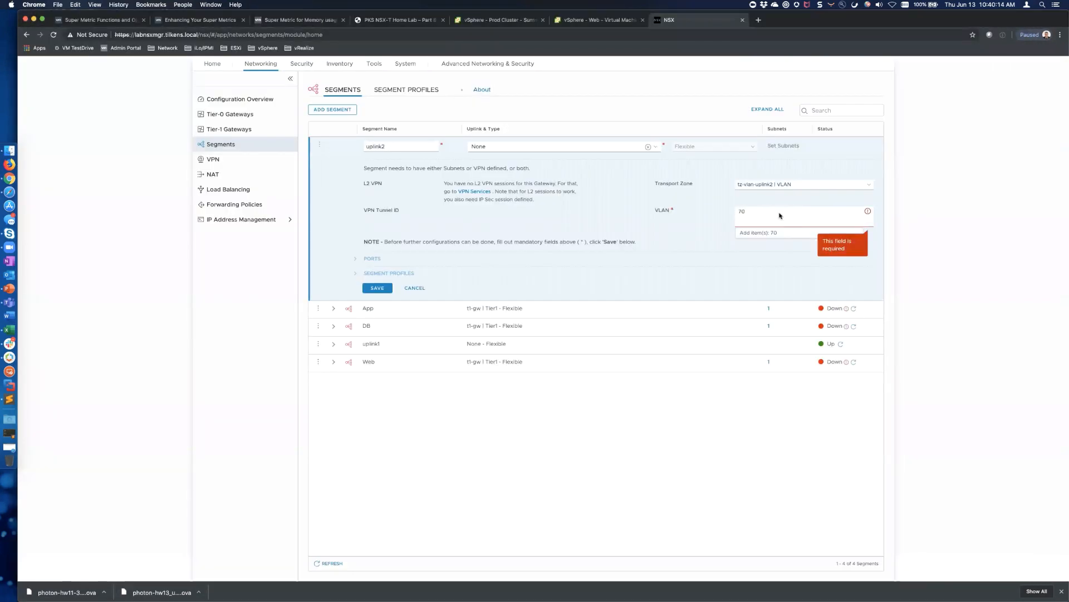
click(767, 228)
click(383, 288)
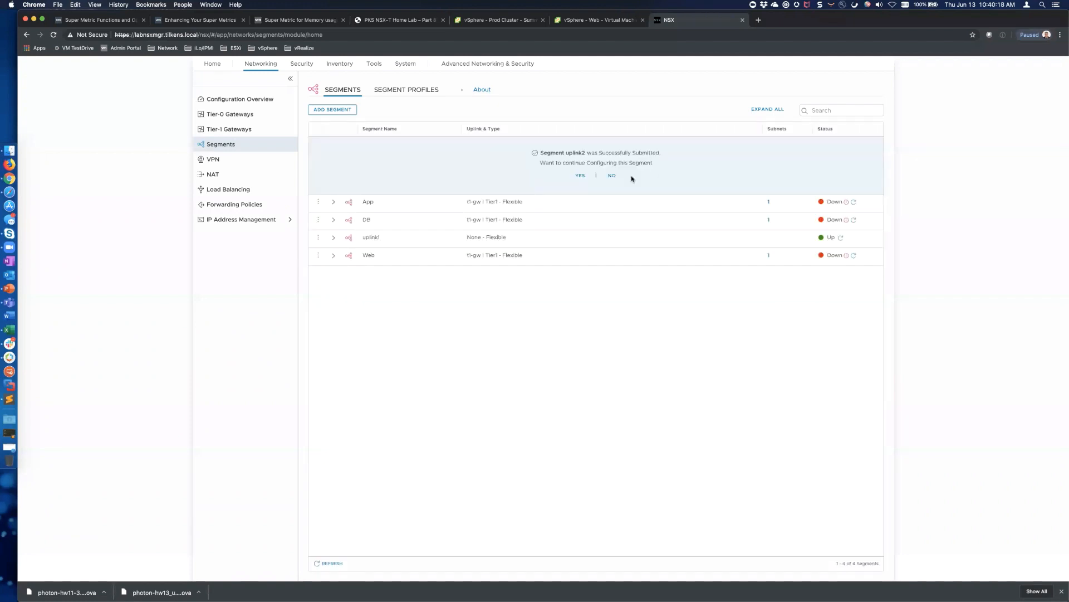
click(612, 176)
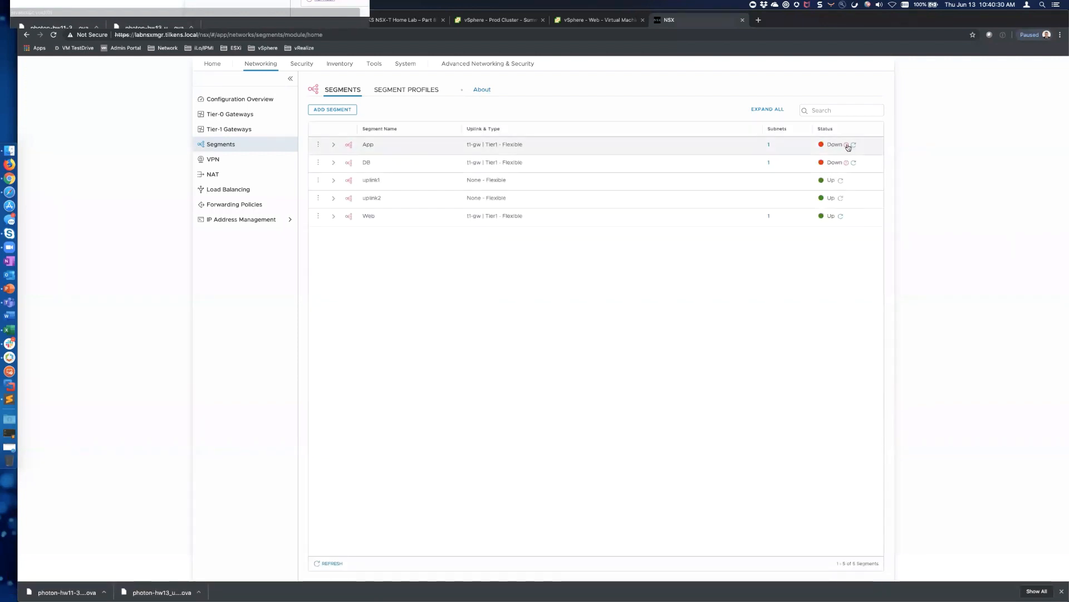
Check the App segment's realization errors, then view host labesxi-02's virtual switches in vSphere
click(847, 145)
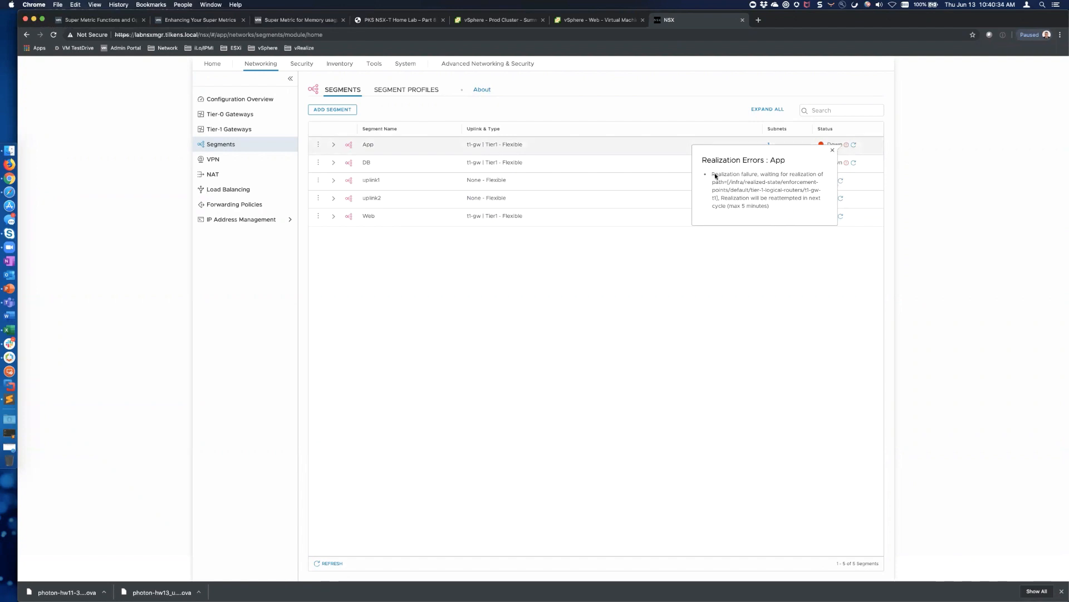
click(834, 150)
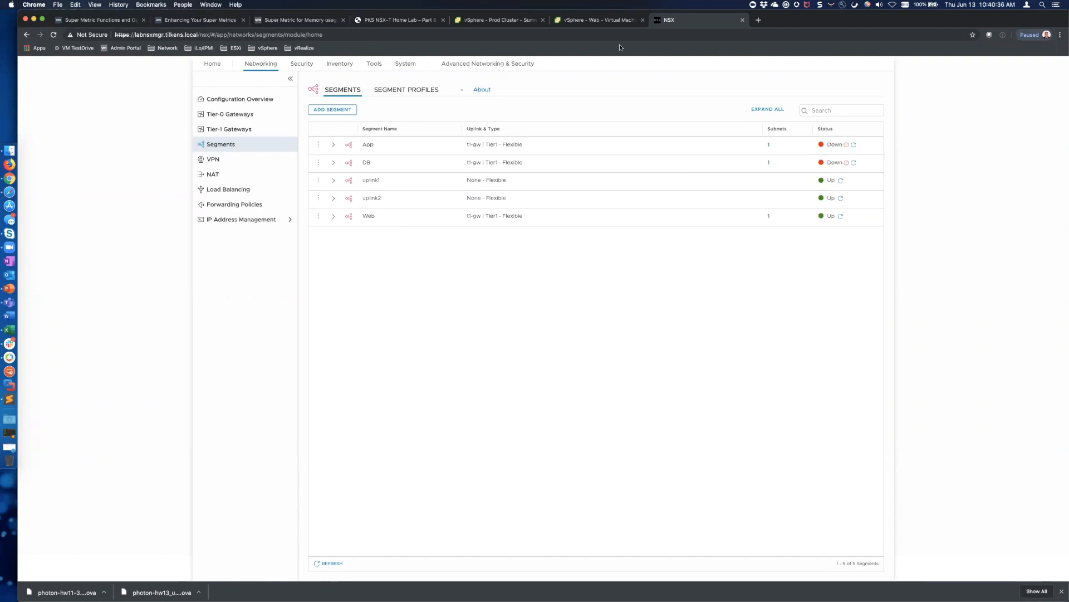
click(598, 21)
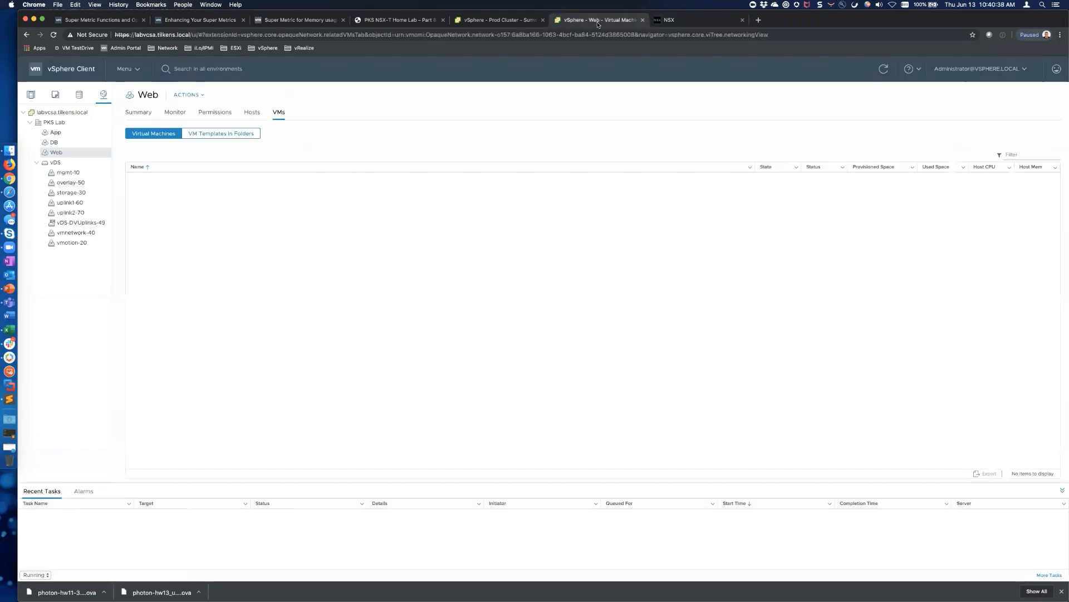
click(31, 95)
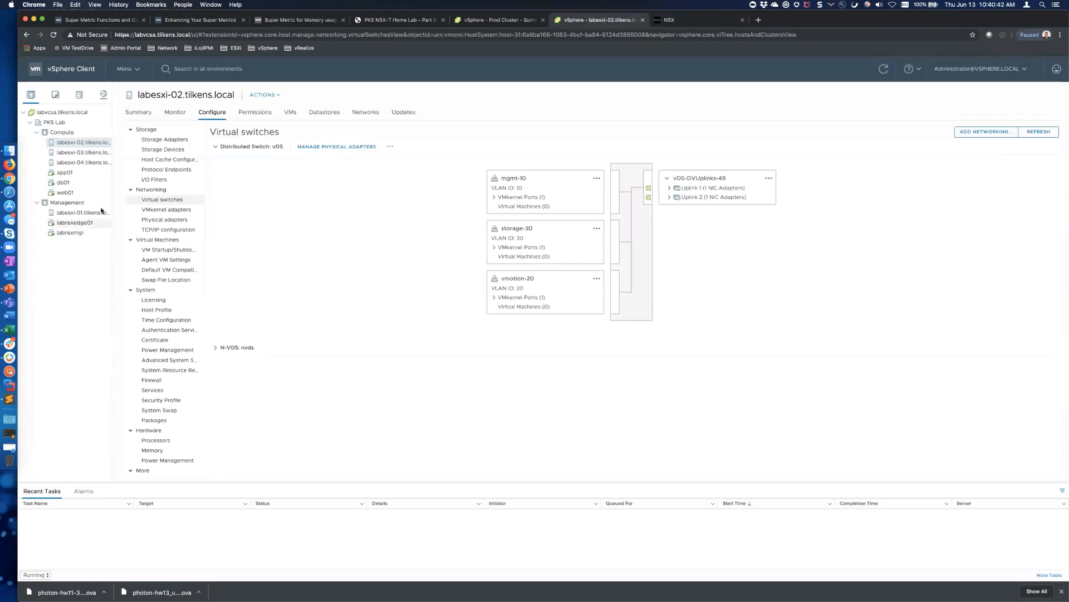
click(670, 20)
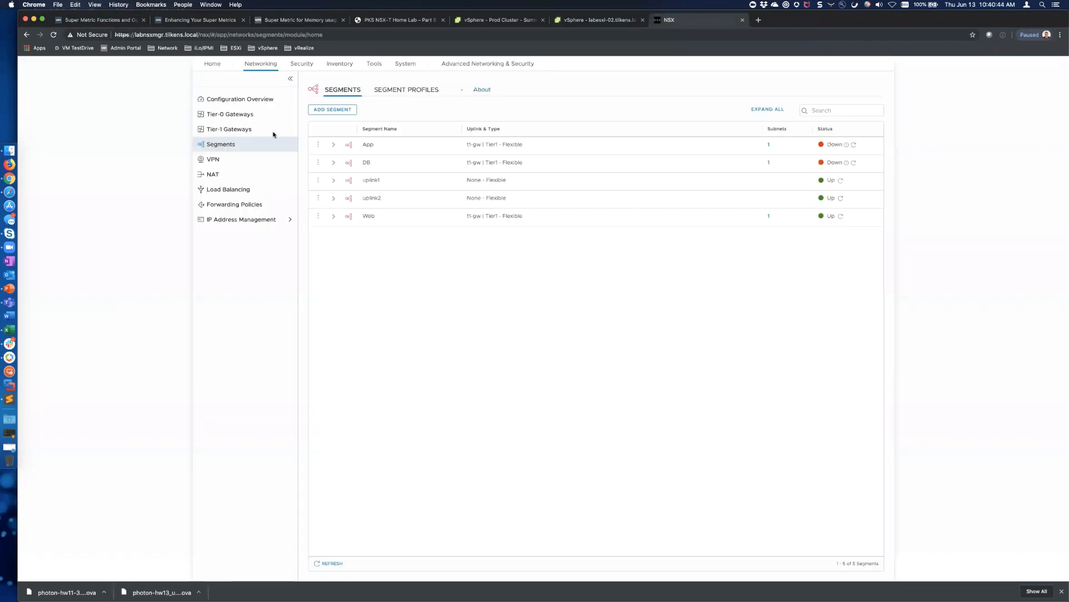
Review the Edge Transport Nodes under System > Fabric > Nodes, then return to labesxi-02's switches
click(397, 67)
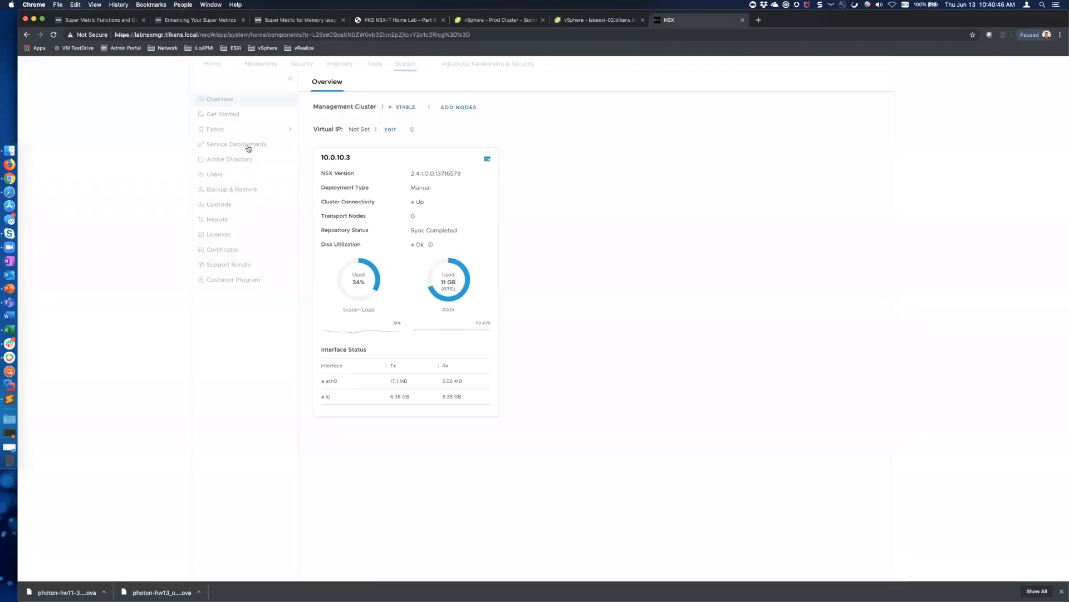
click(237, 129)
click(243, 148)
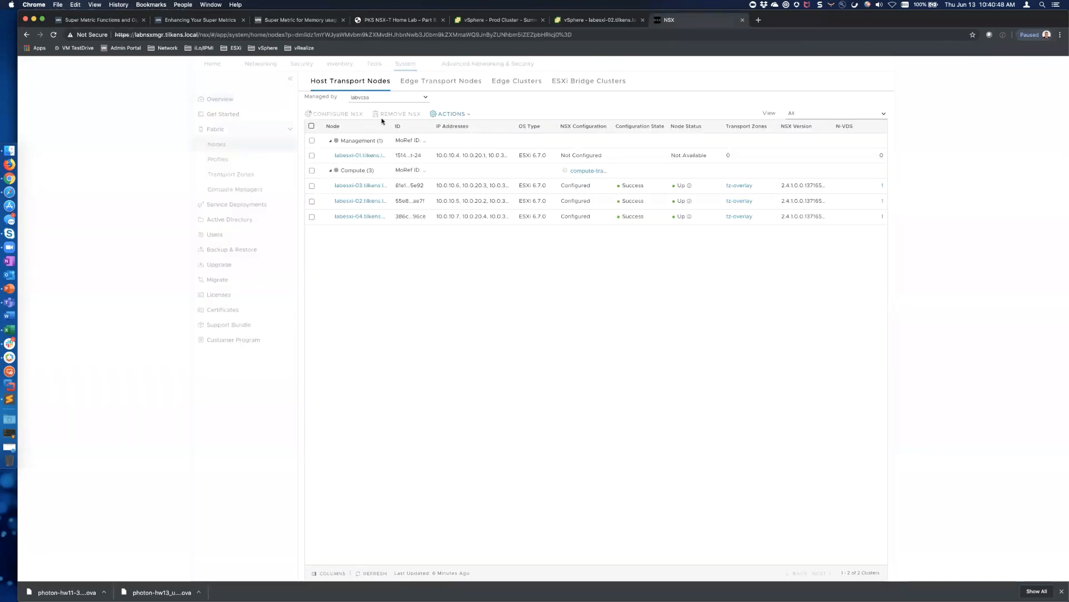
click(437, 83)
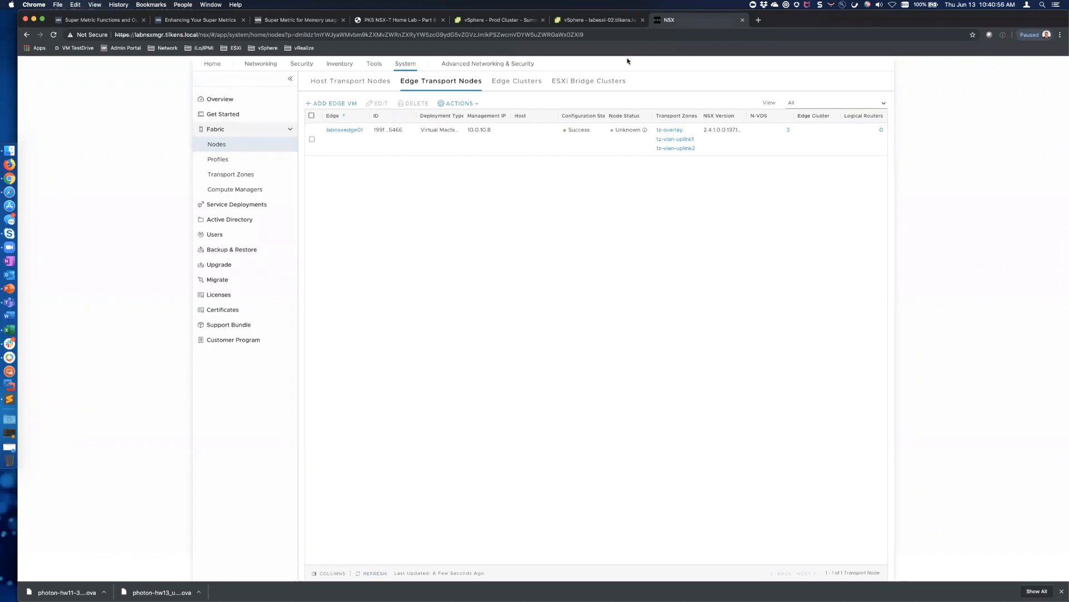
click(600, 21)
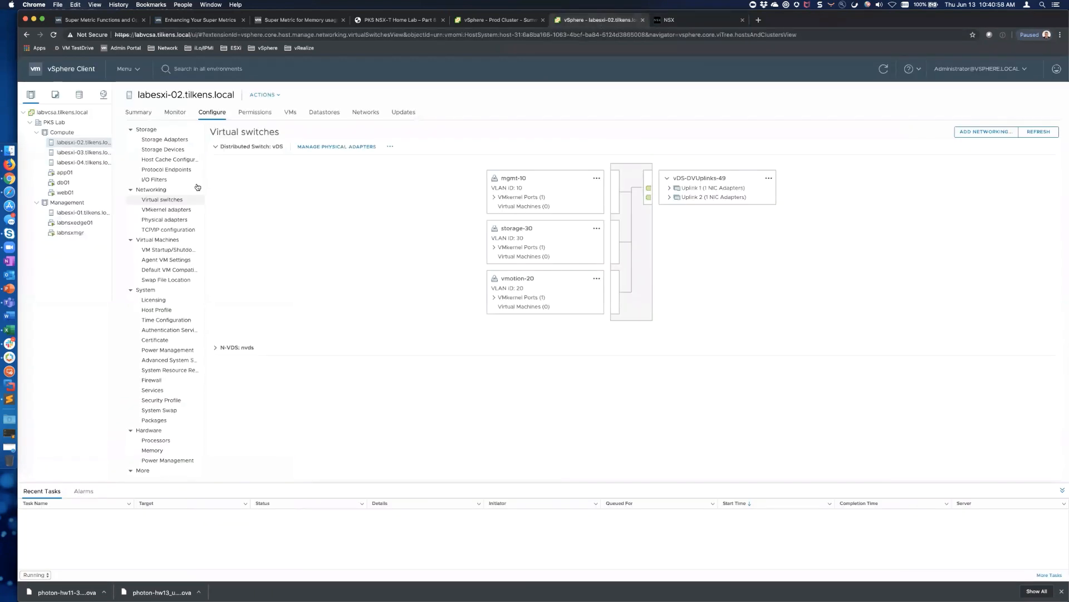
Review the app01, web01 and db01 VM summaries, noting app01's IP 172.16.20.2
click(80, 173)
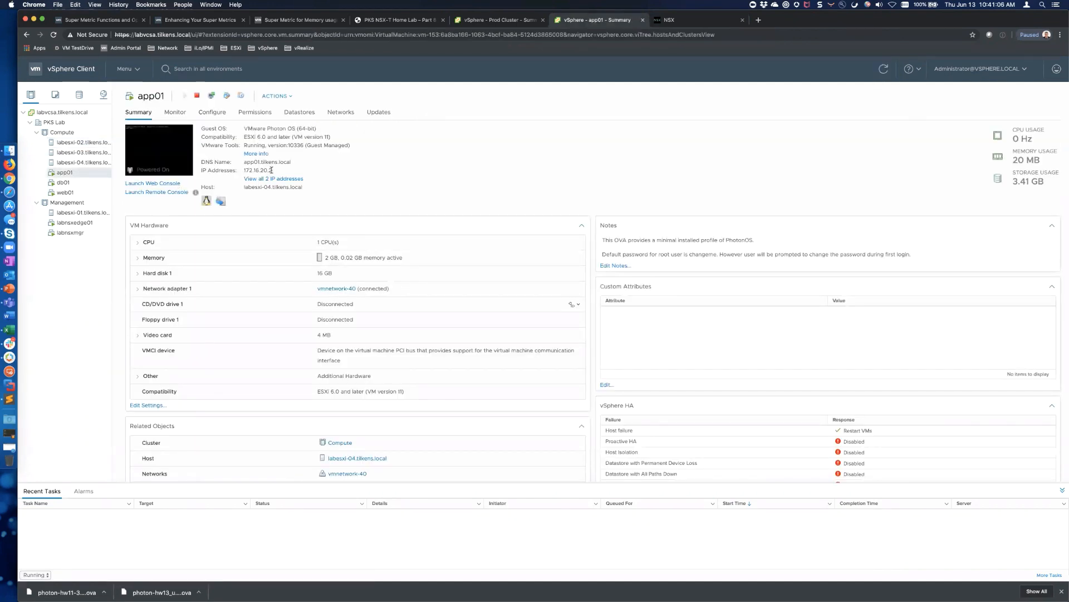
drag(272, 169, 244, 171)
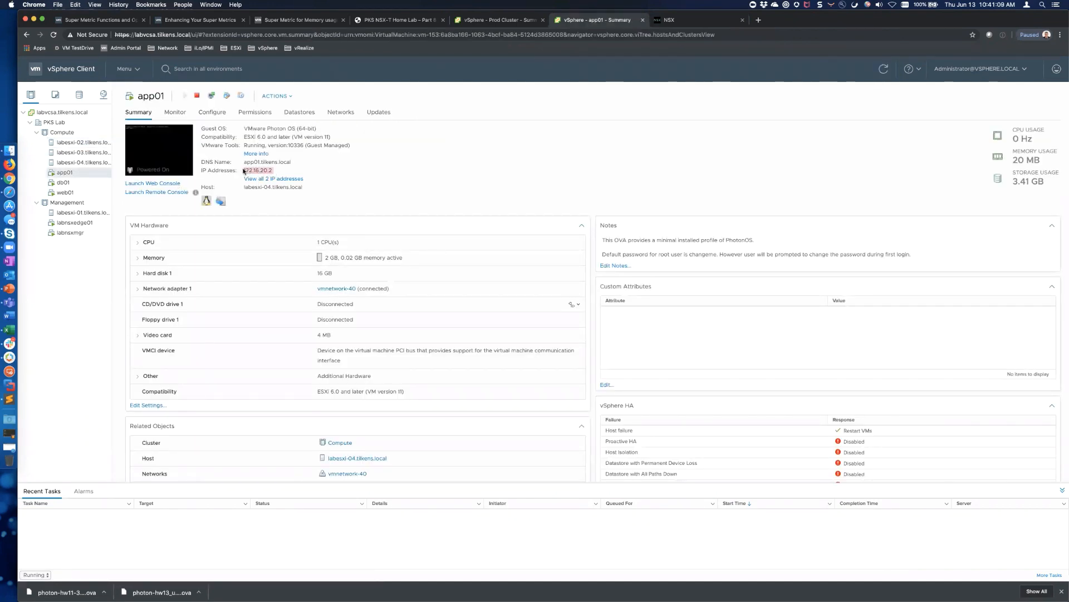
click(101, 95)
click(65, 192)
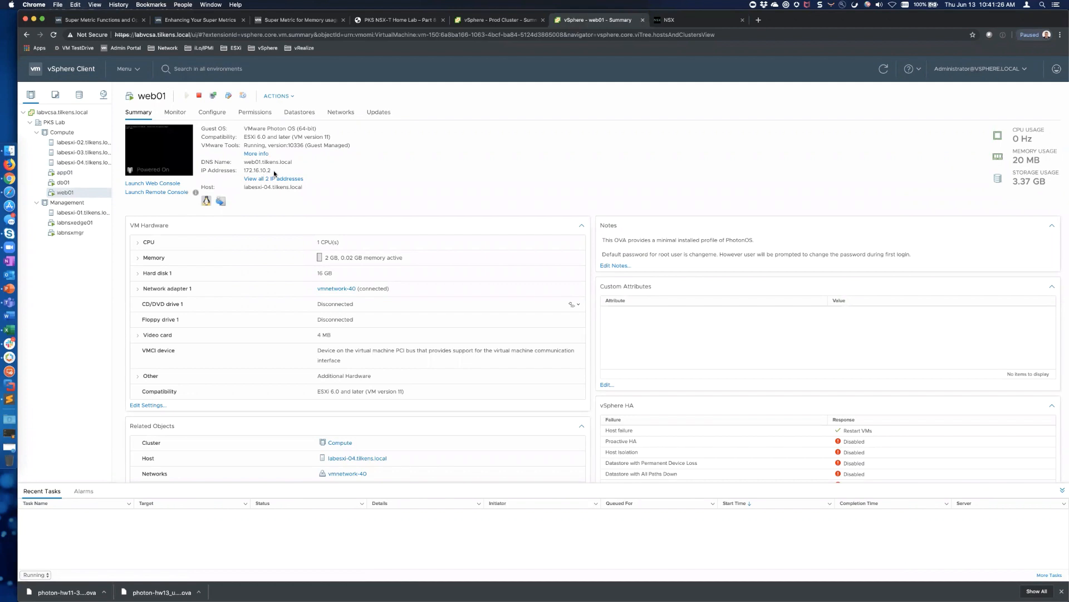
click(72, 172)
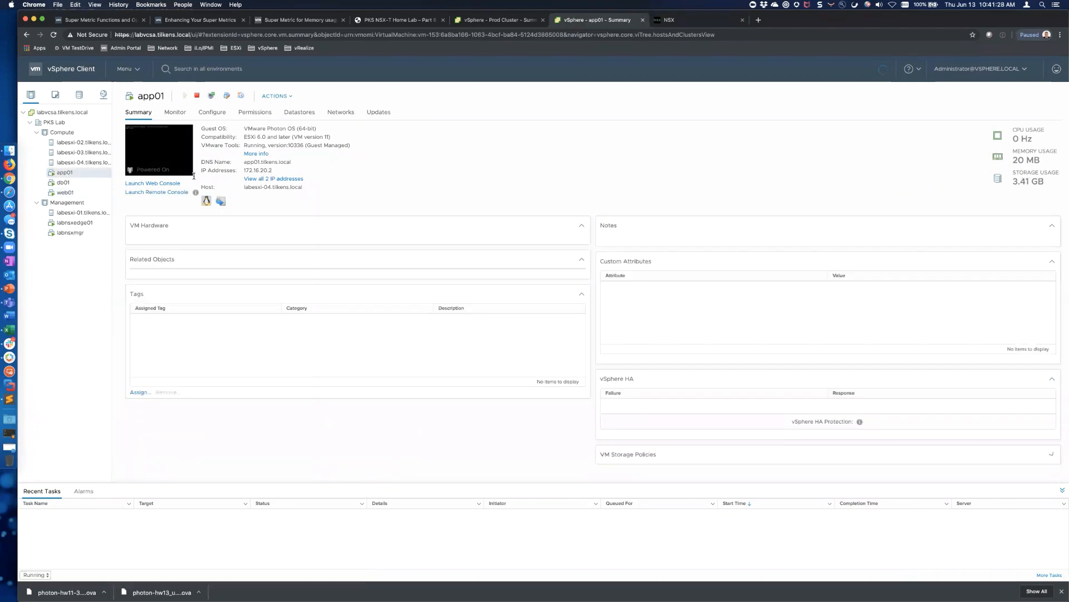
click(62, 183)
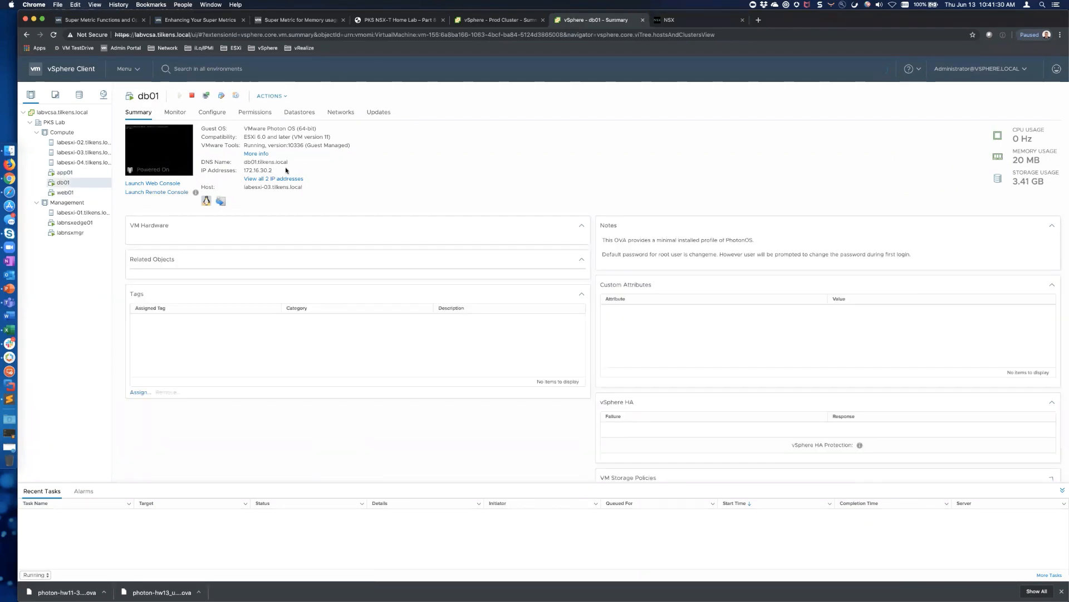
click(101, 96)
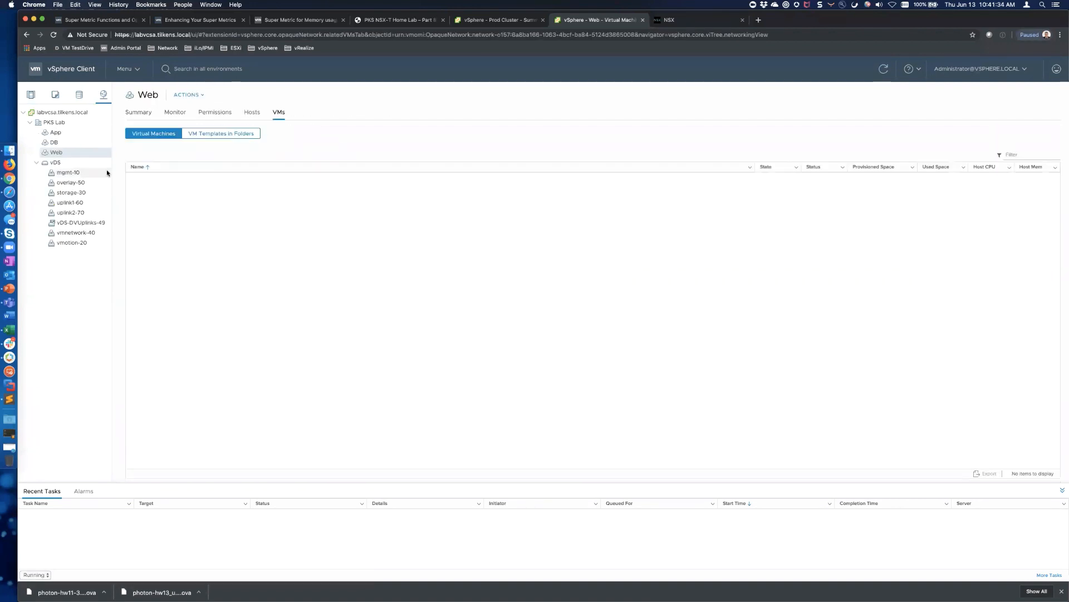
Start migrating VMs off vmnetwork-40 and choose Web as the destination network
click(87, 233)
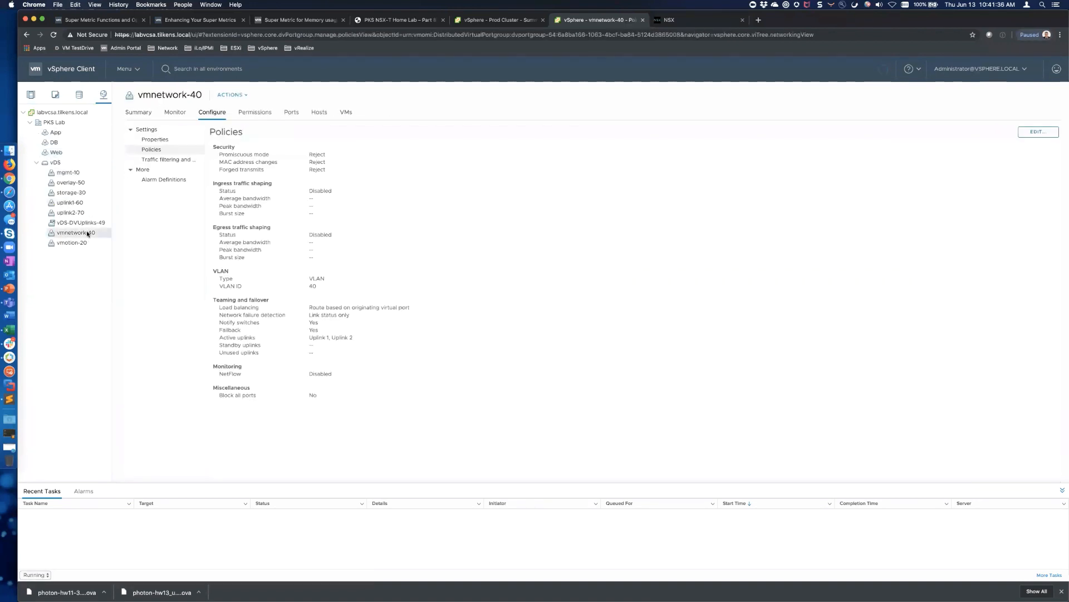
right_click(88, 233)
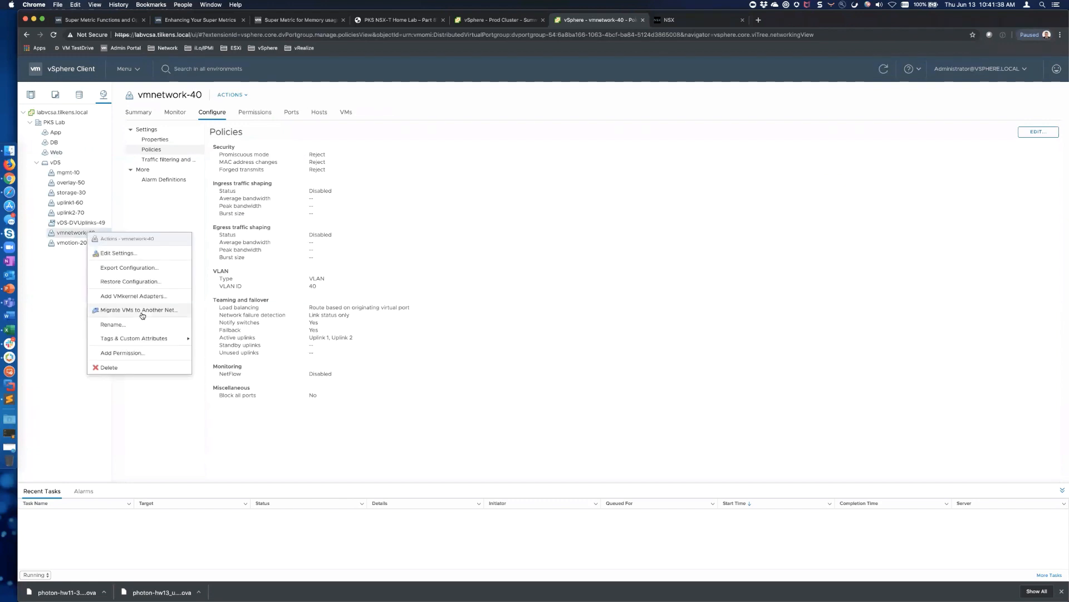
click(149, 311)
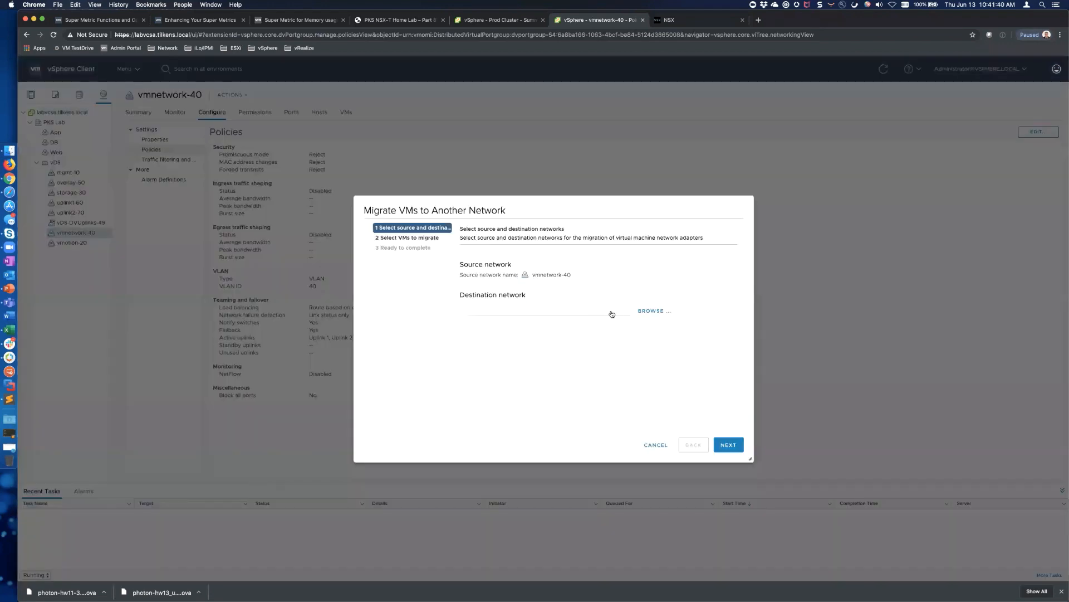
click(655, 311)
scroll(506, 349, down, 1)
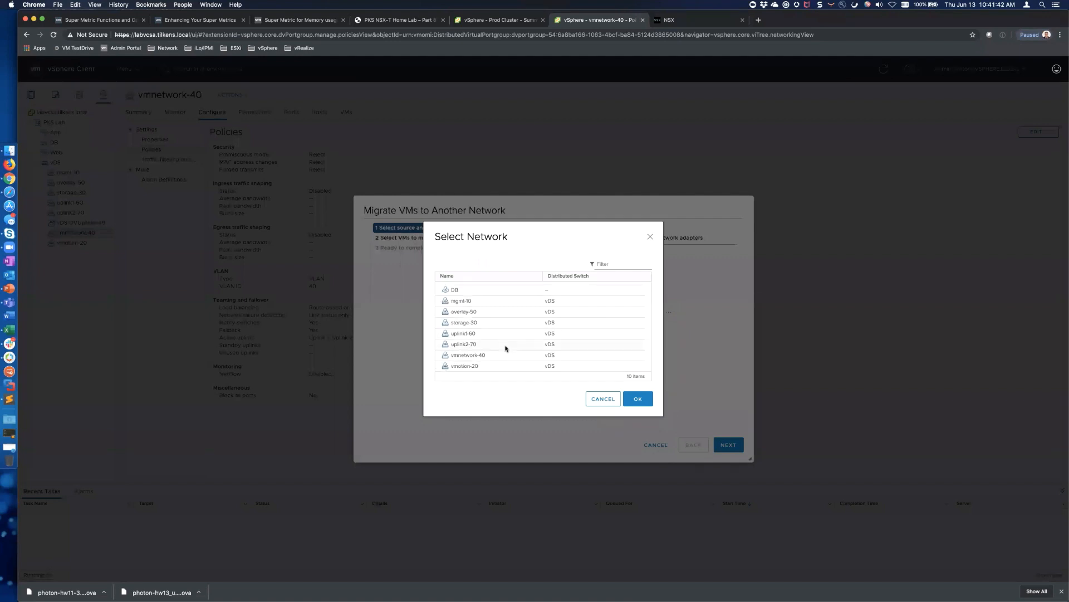
scroll(505, 348, up, 1)
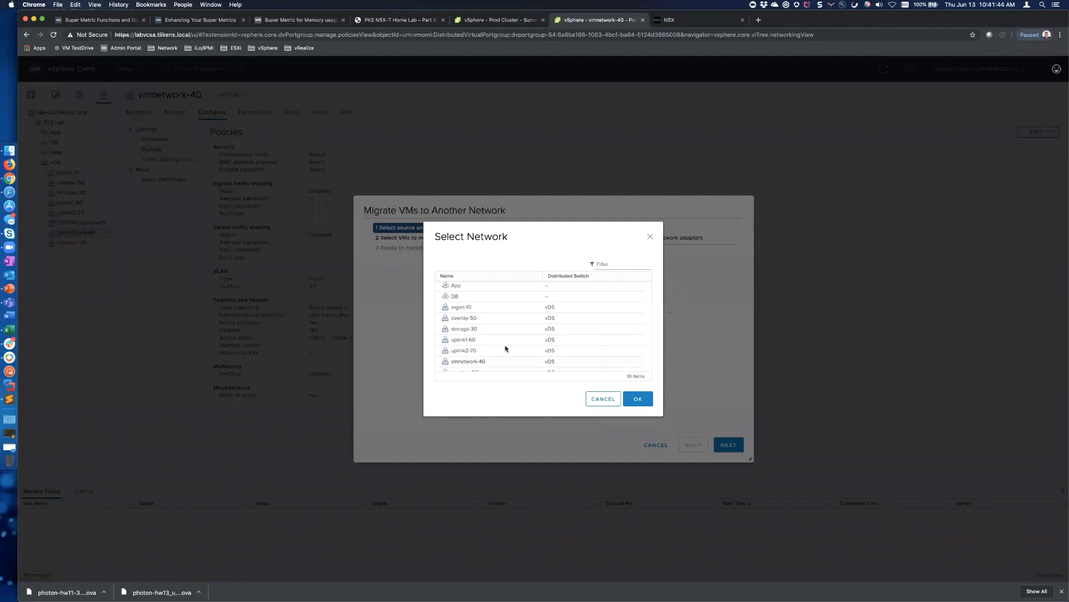
scroll(505, 349, down, 2)
click(467, 364)
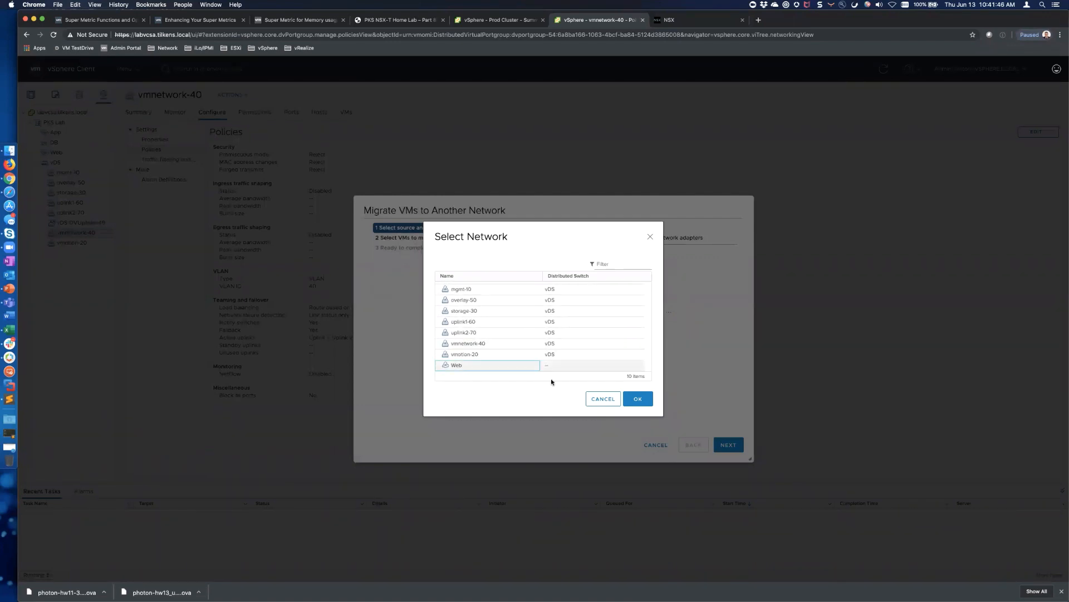
click(641, 402)
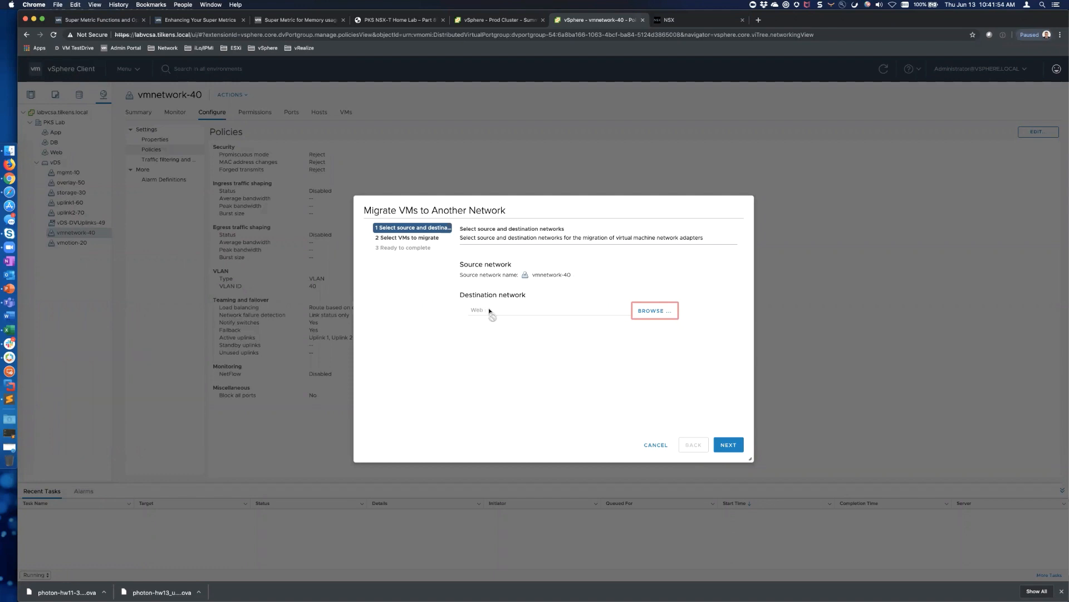
Select web01 for migration and finish the wizard
click(726, 444)
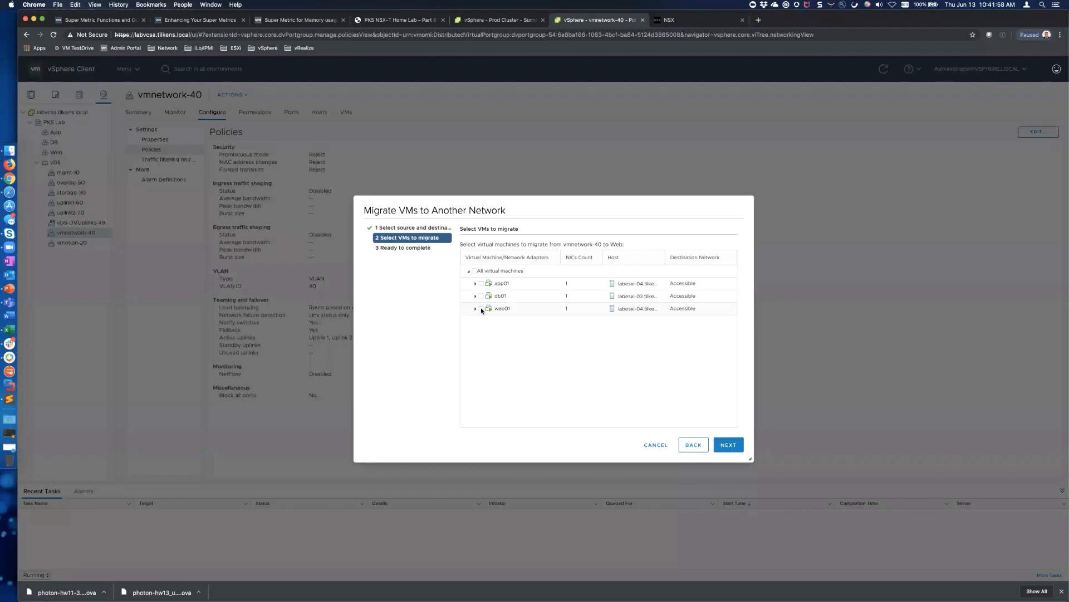
click(481, 309)
click(729, 445)
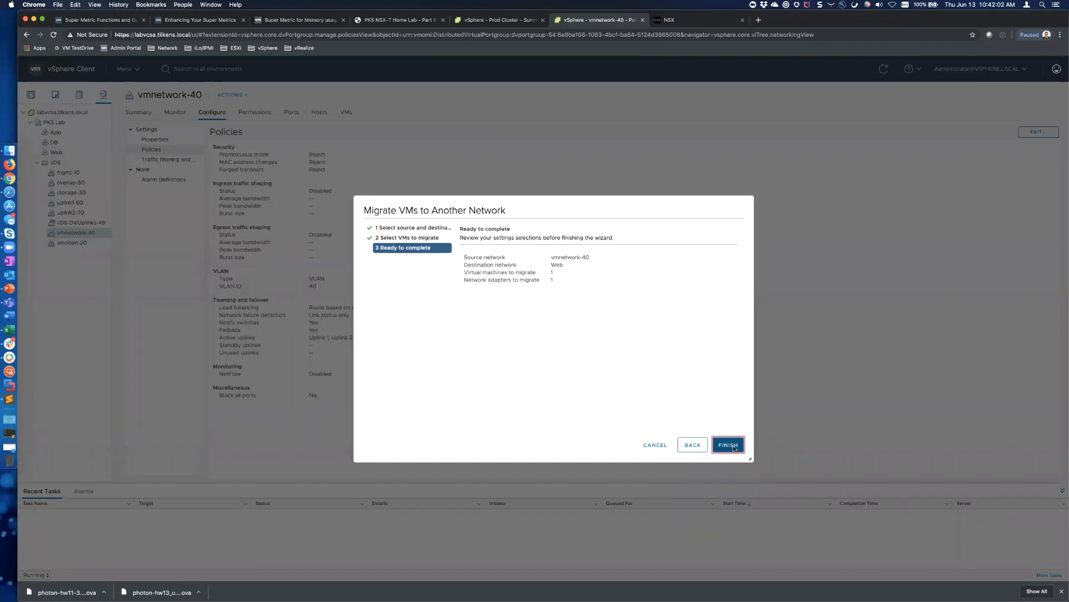
click(733, 445)
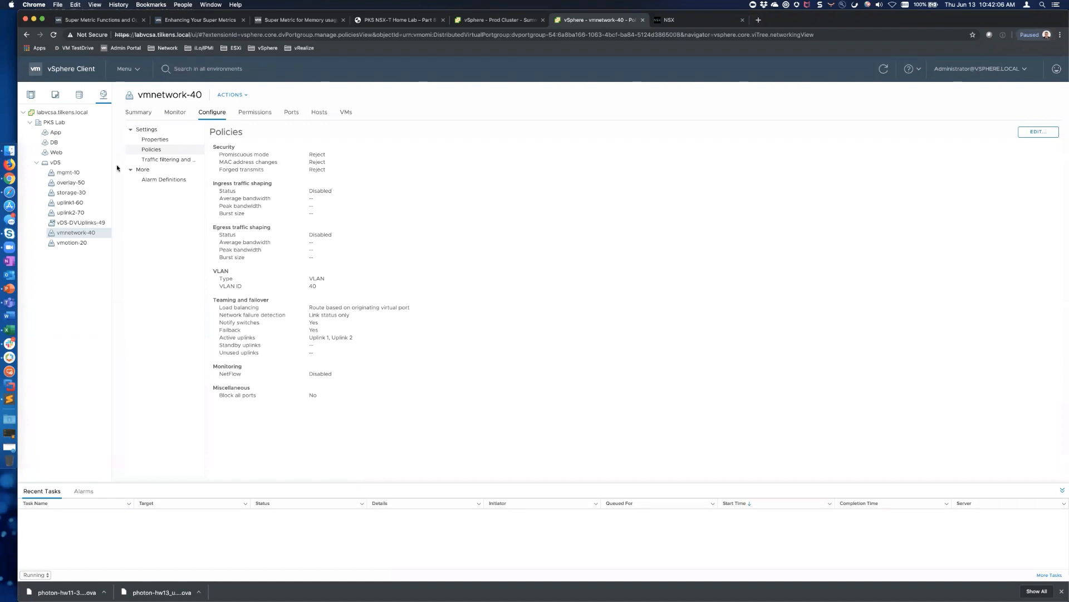
Change db01's Network adapter 1 to the DB network
click(31, 95)
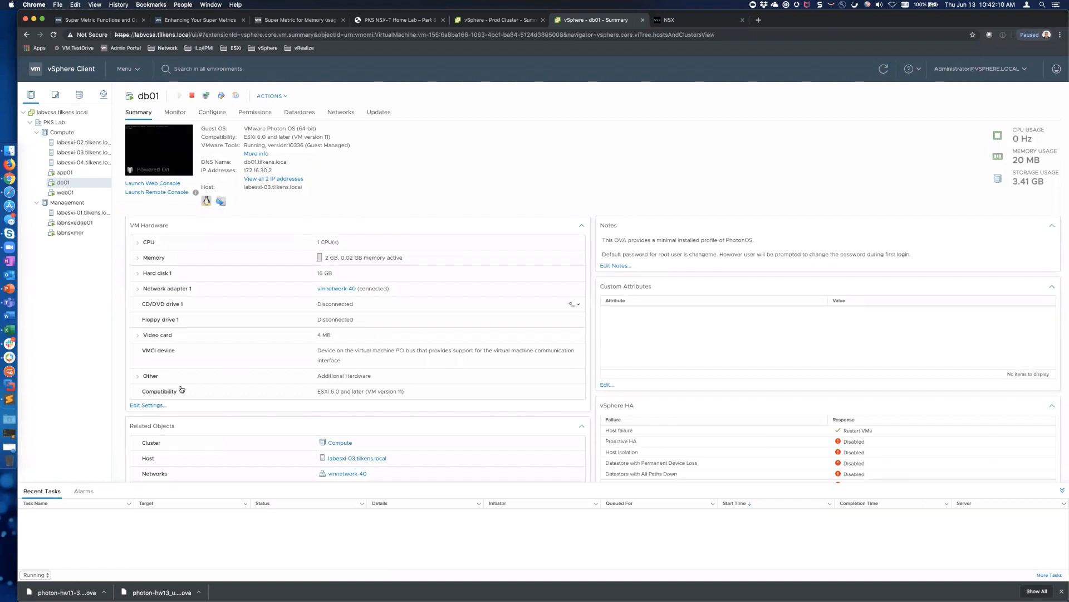
click(148, 404)
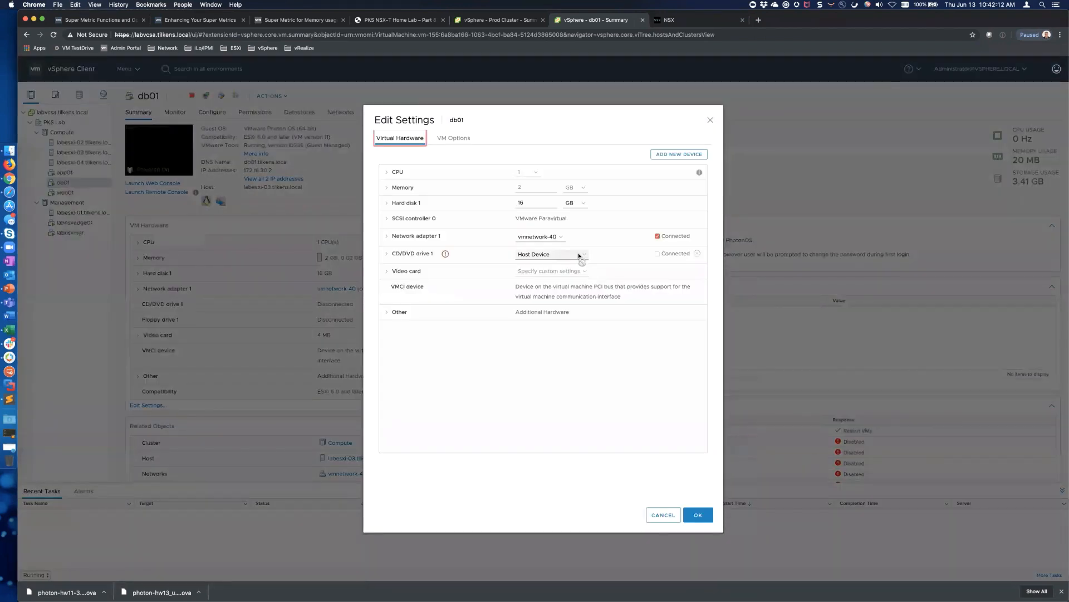
click(550, 238)
click(552, 237)
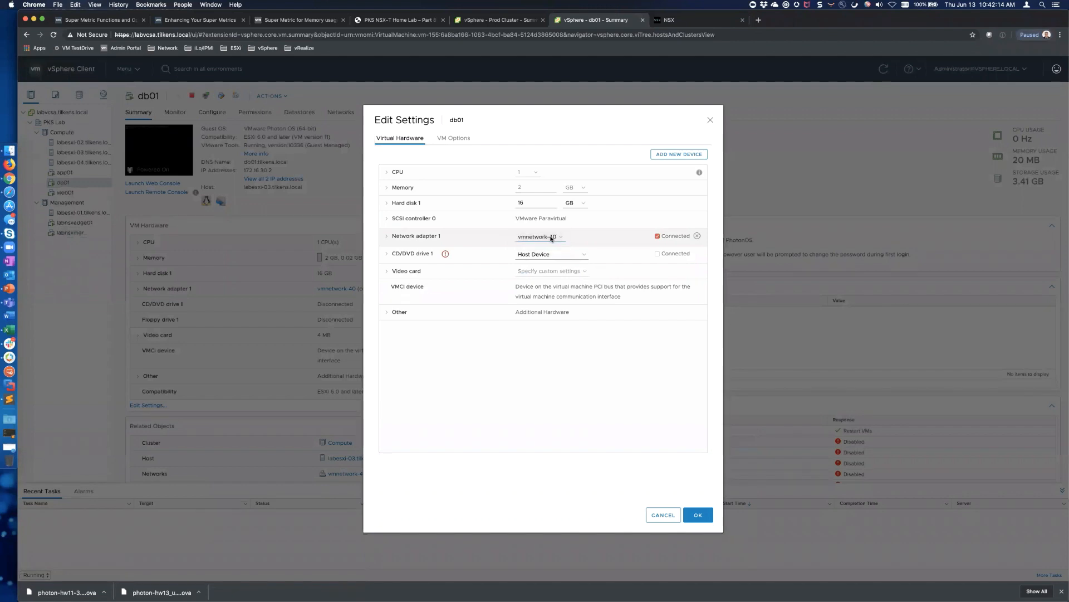
click(470, 297)
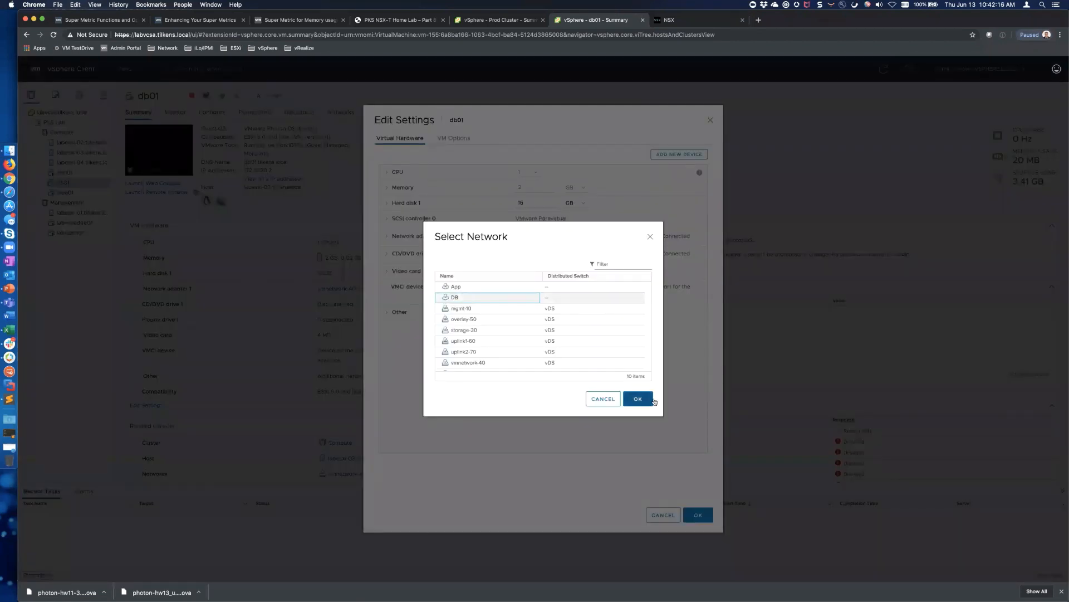
click(644, 397)
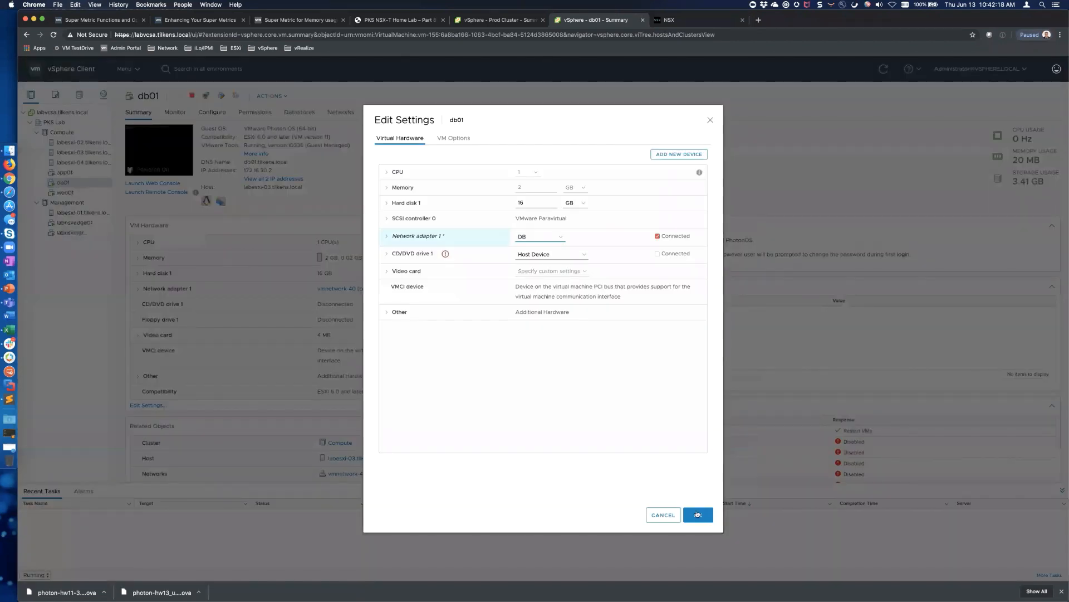
click(697, 513)
Change app01's Network adapter 1 to the App network
click(65, 172)
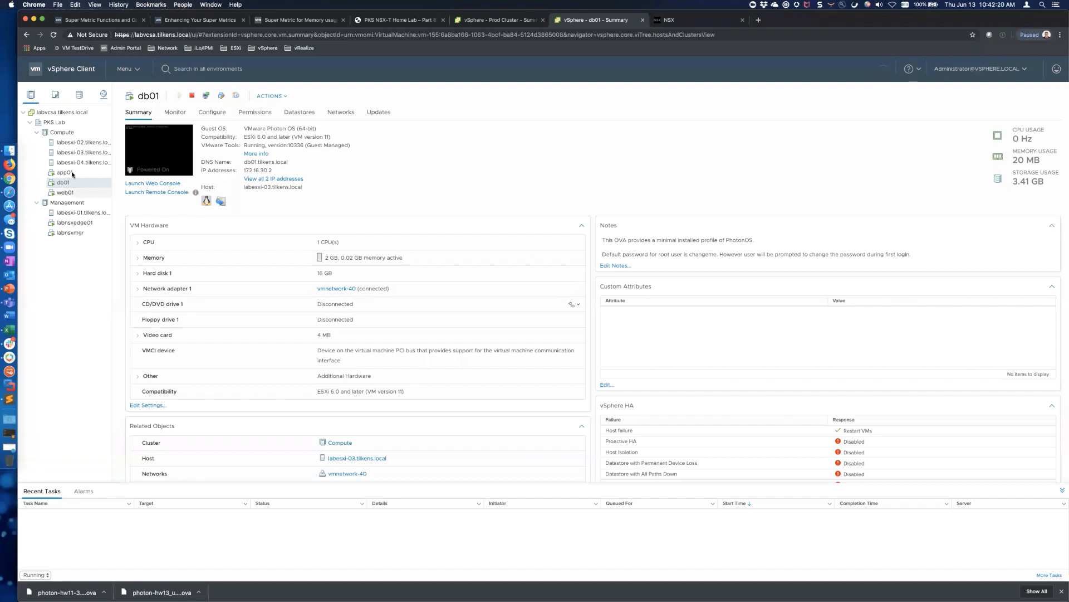
click(148, 405)
click(556, 239)
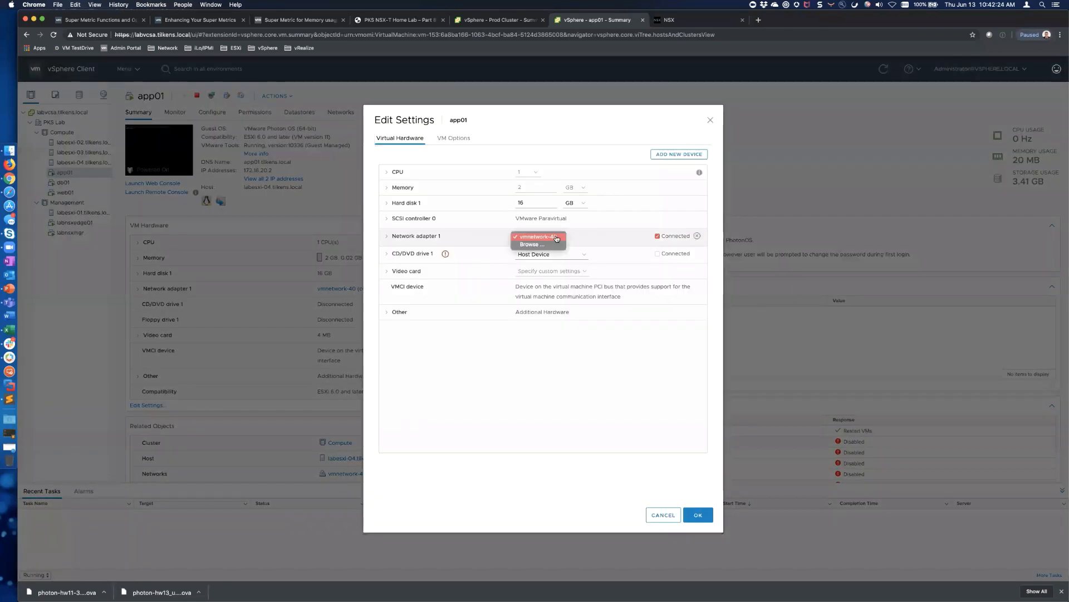
click(543, 246)
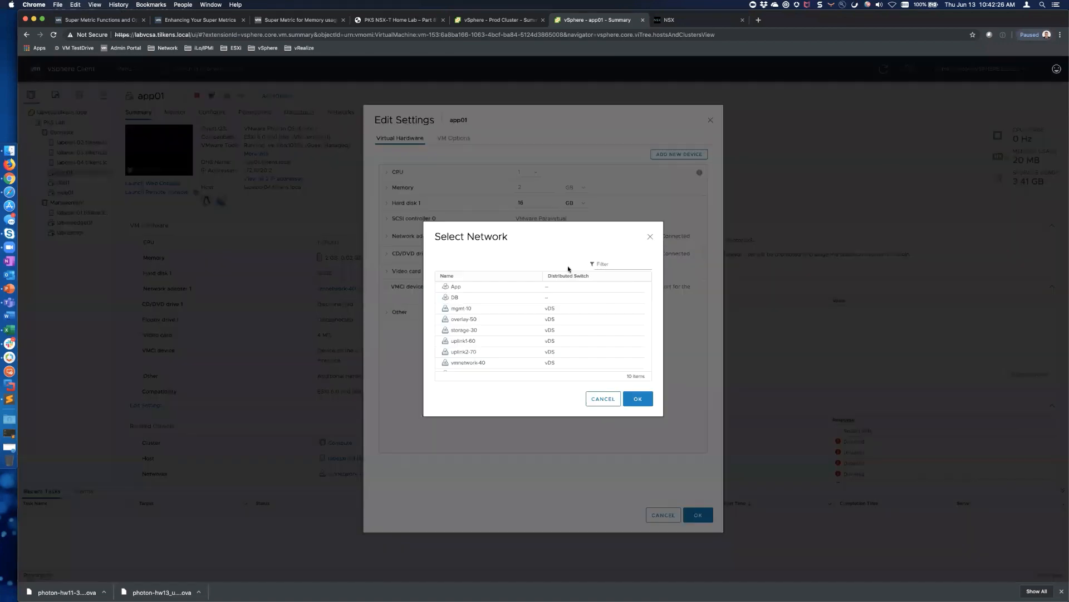
click(486, 286)
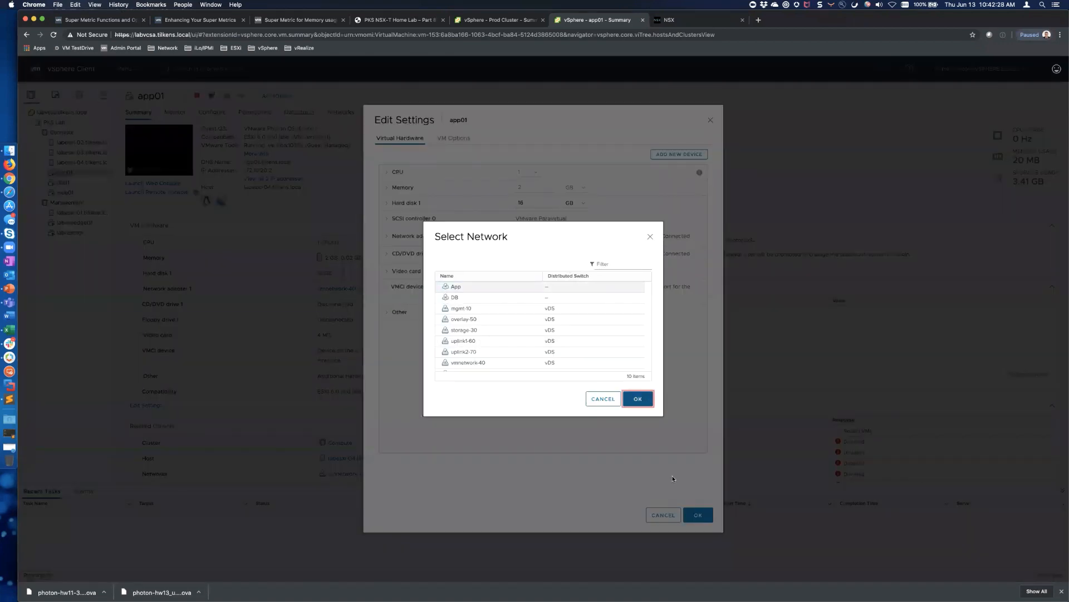
click(638, 399)
click(698, 515)
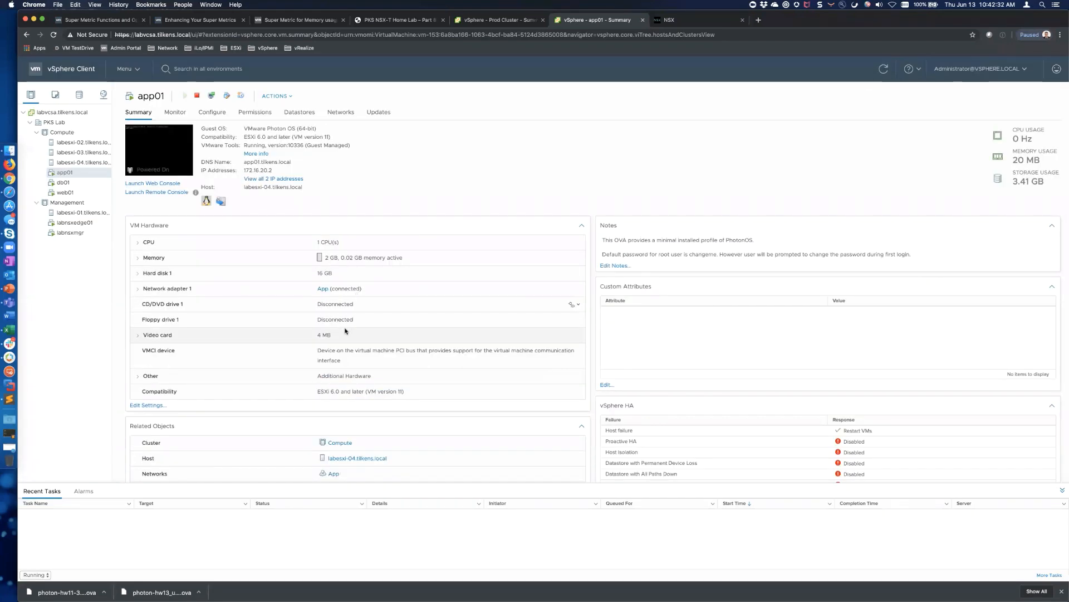
Verify the App, DB and Web networks each list their VM, then launch app01's console
click(103, 94)
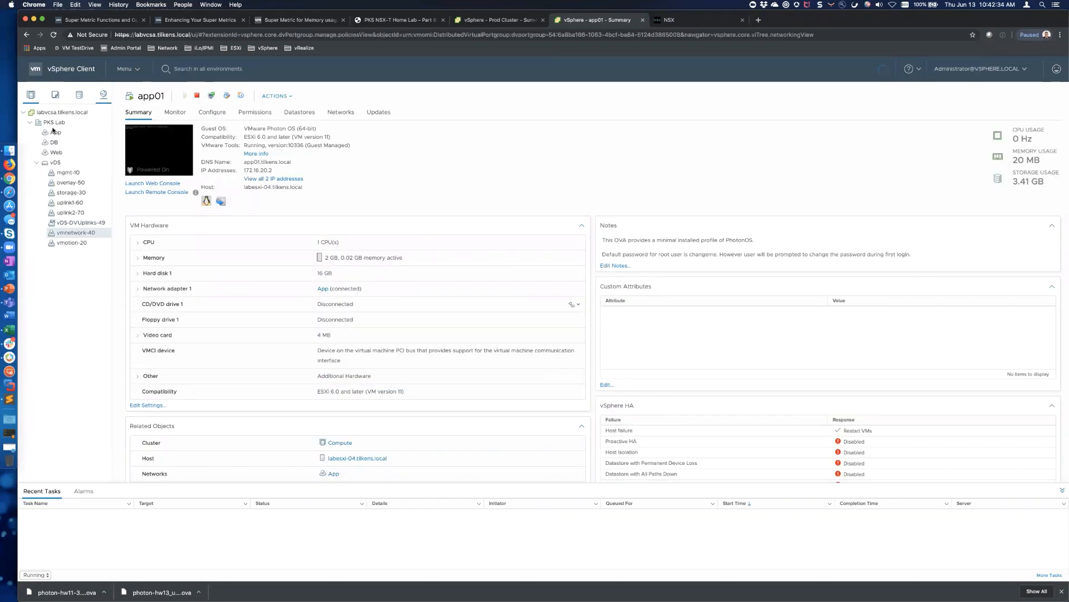
click(53, 124)
click(55, 132)
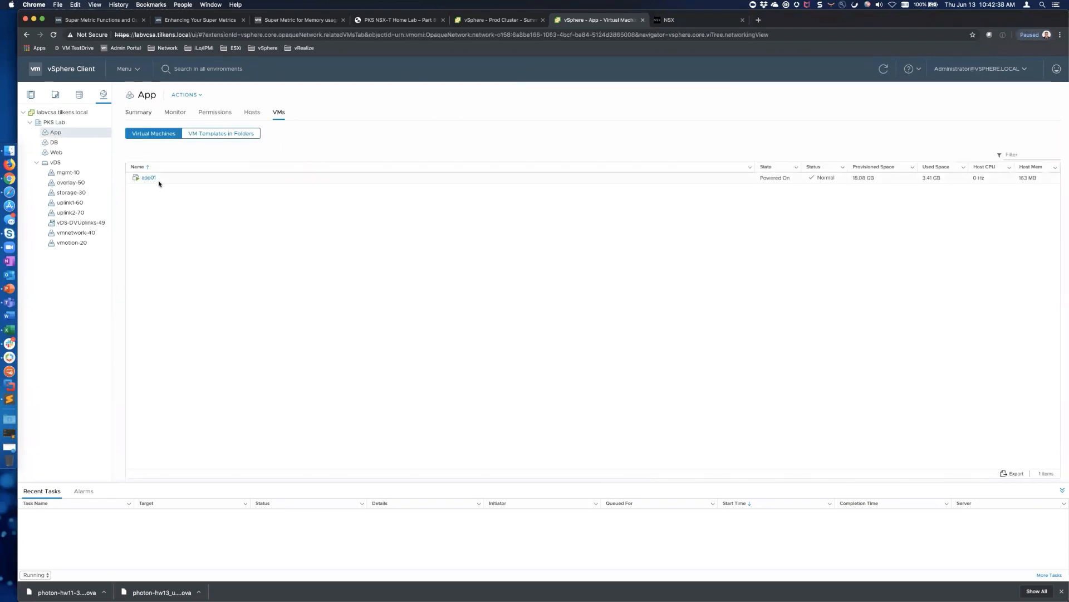
click(55, 143)
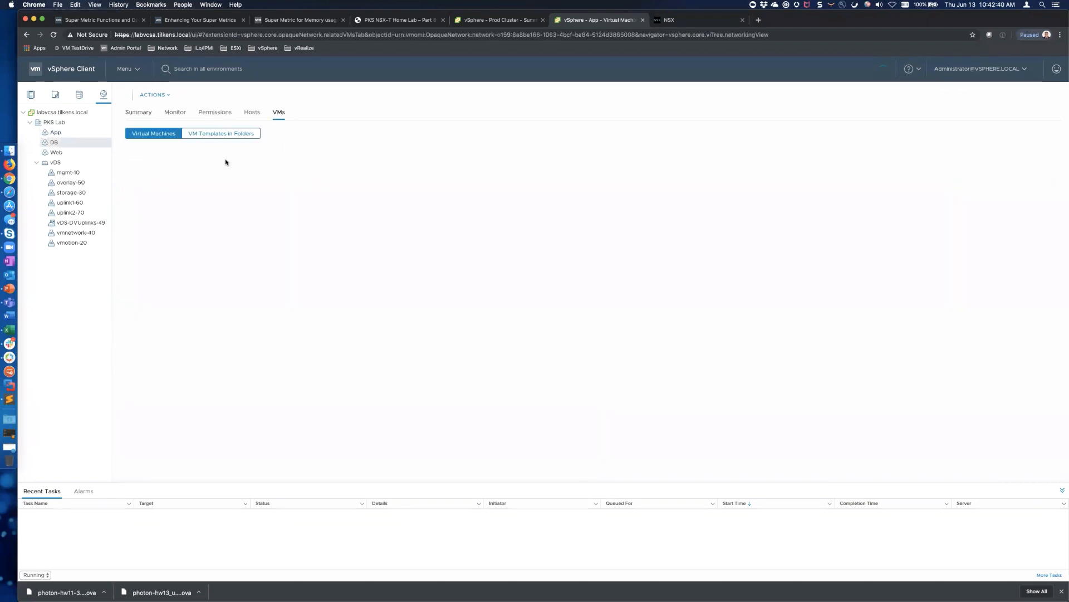
click(61, 152)
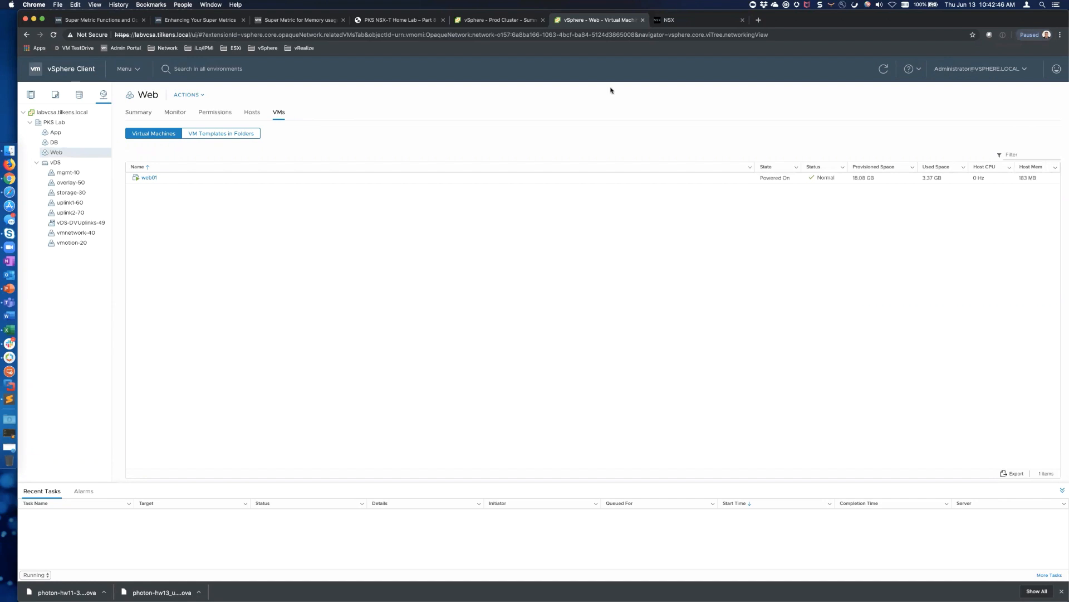
click(30, 94)
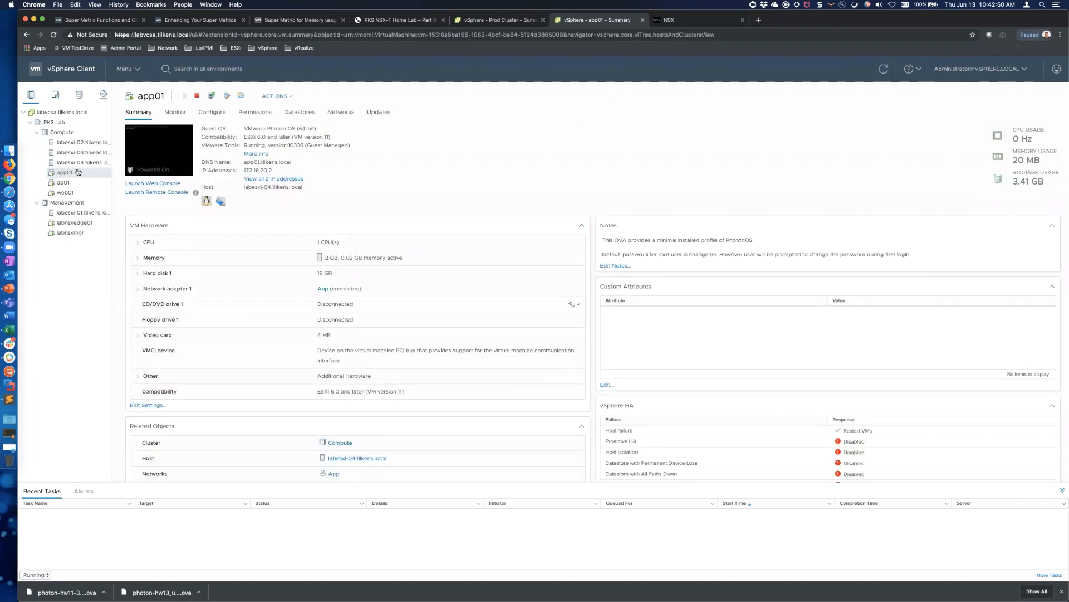
click(171, 150)
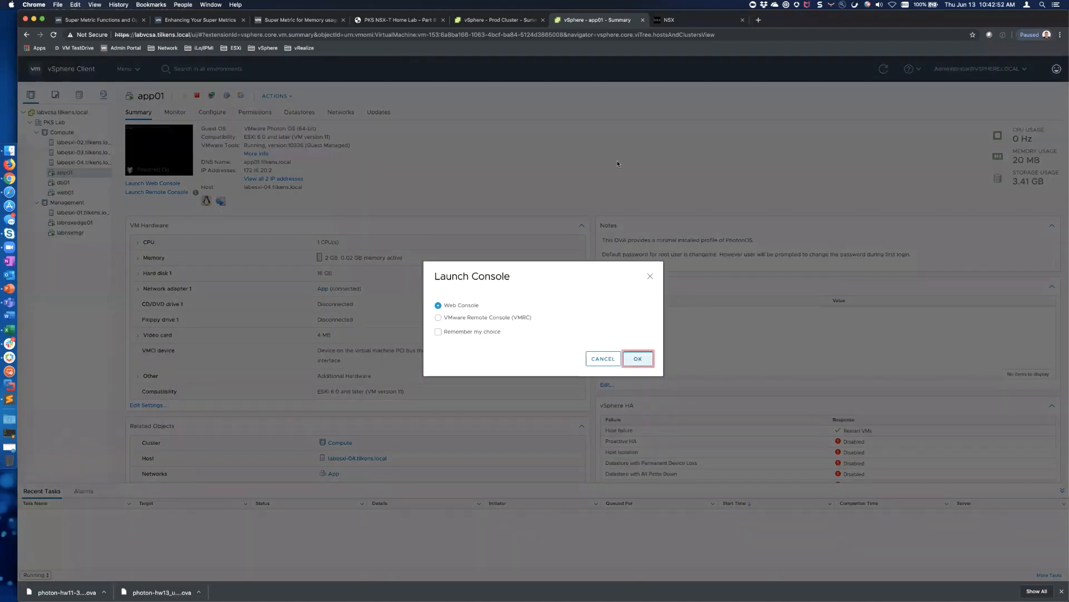
Launch app01's web console and log in as root
click(639, 359)
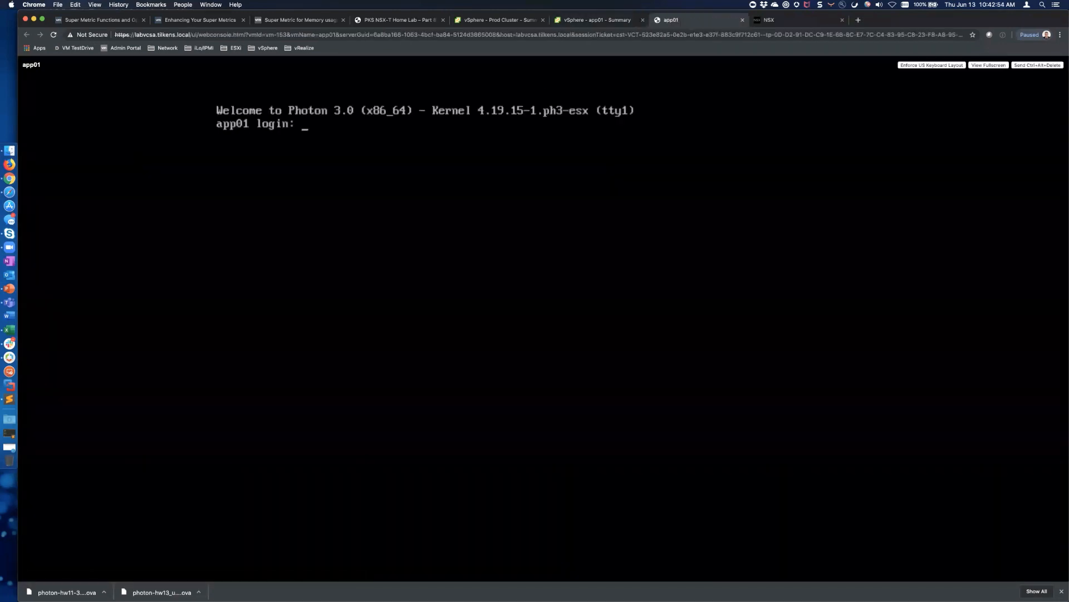
text(root)
key(Return)
key(Return)
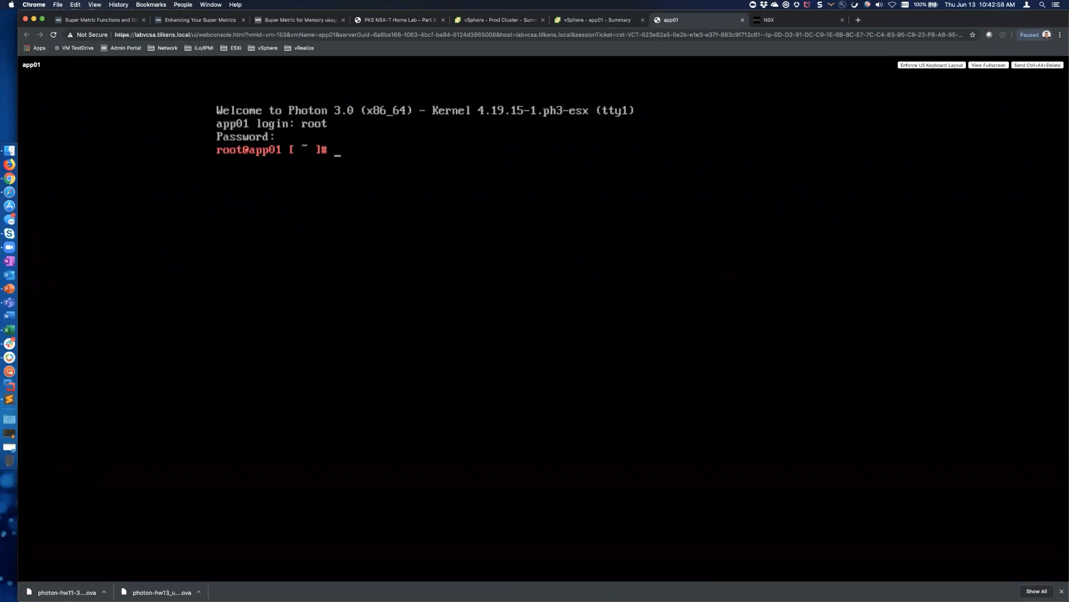
text(ifconfig)
key(Return)
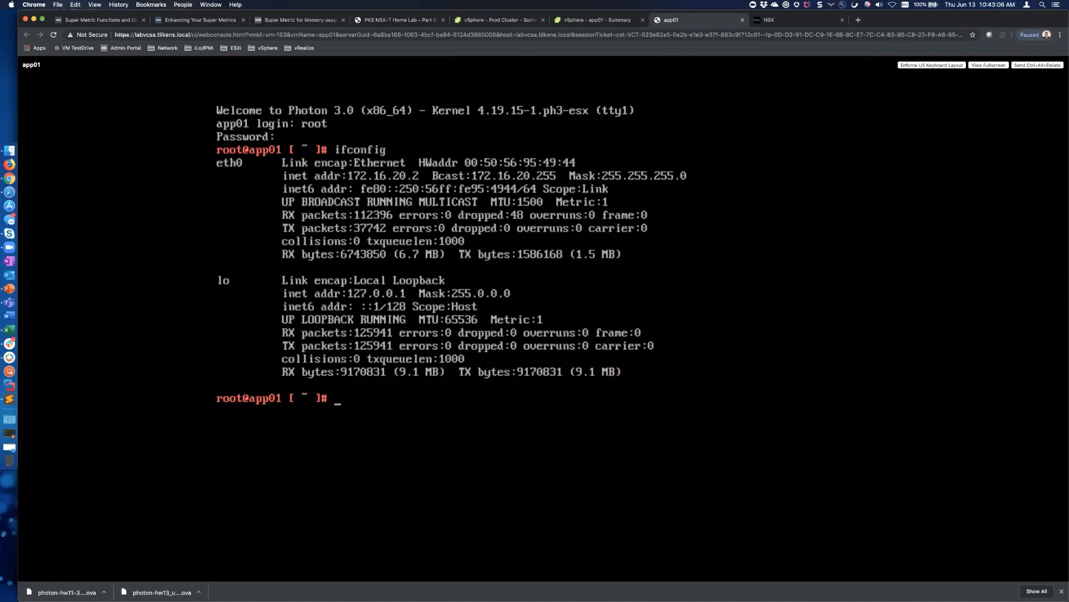
Ping gateway 172.16.20.1 from app01 and stop it, showing 100% packet loss
text(ping 172.16.20.1)
key(Return)
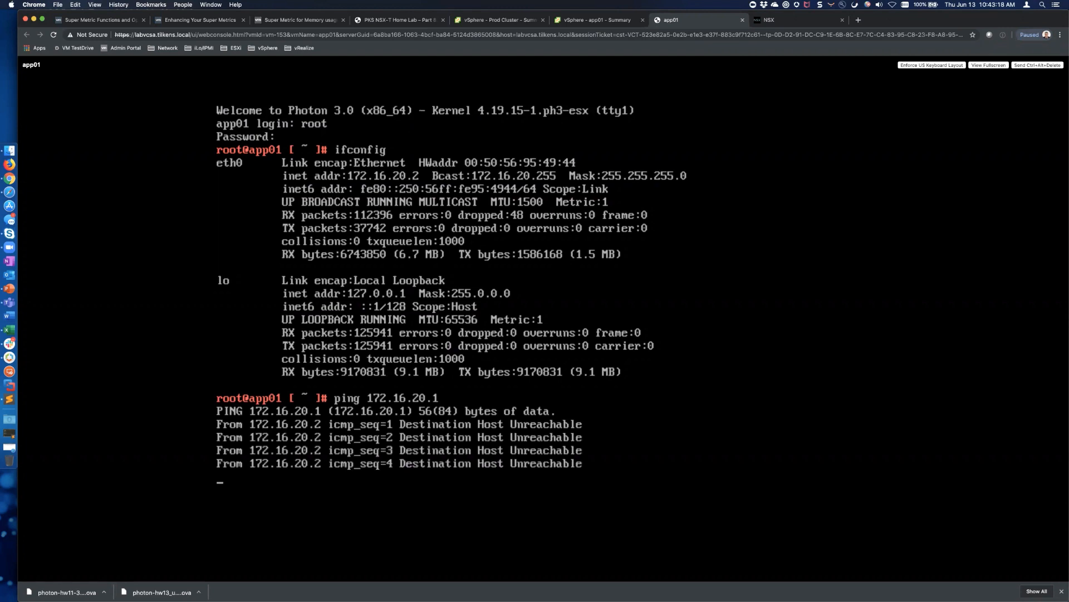
key(ctrl+c)
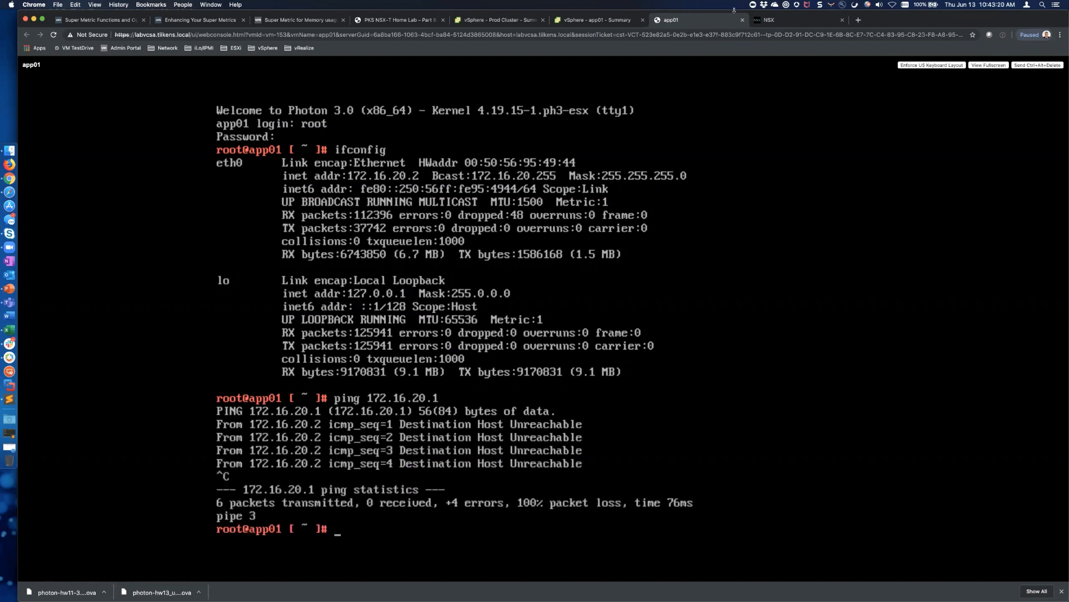
click(788, 21)
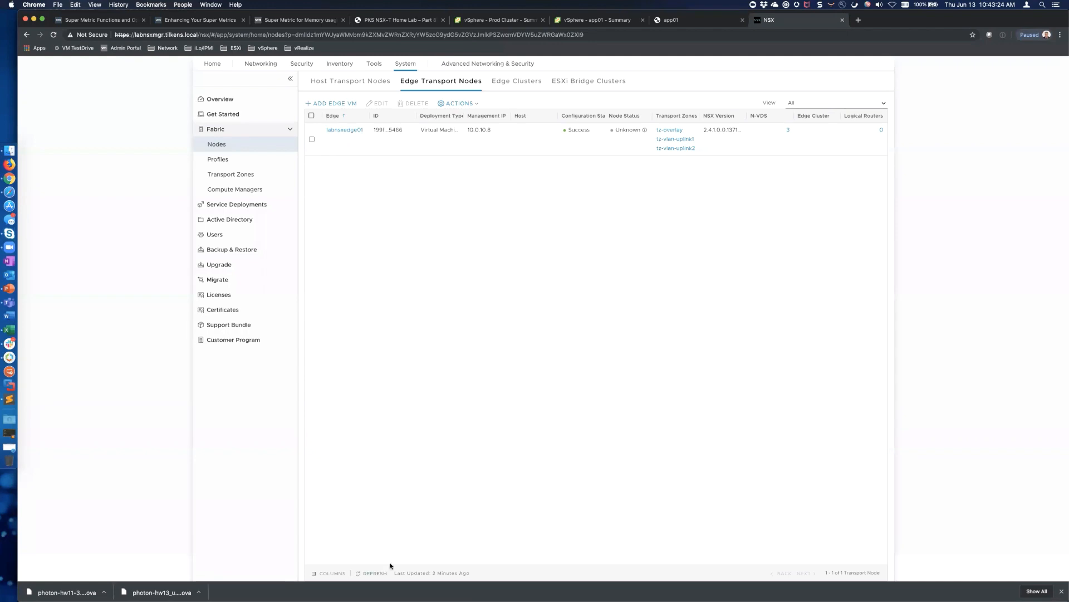
Create edge-cluster-01 with the default high-availability profile and labnsxedge01 as its member
click(374, 572)
click(517, 81)
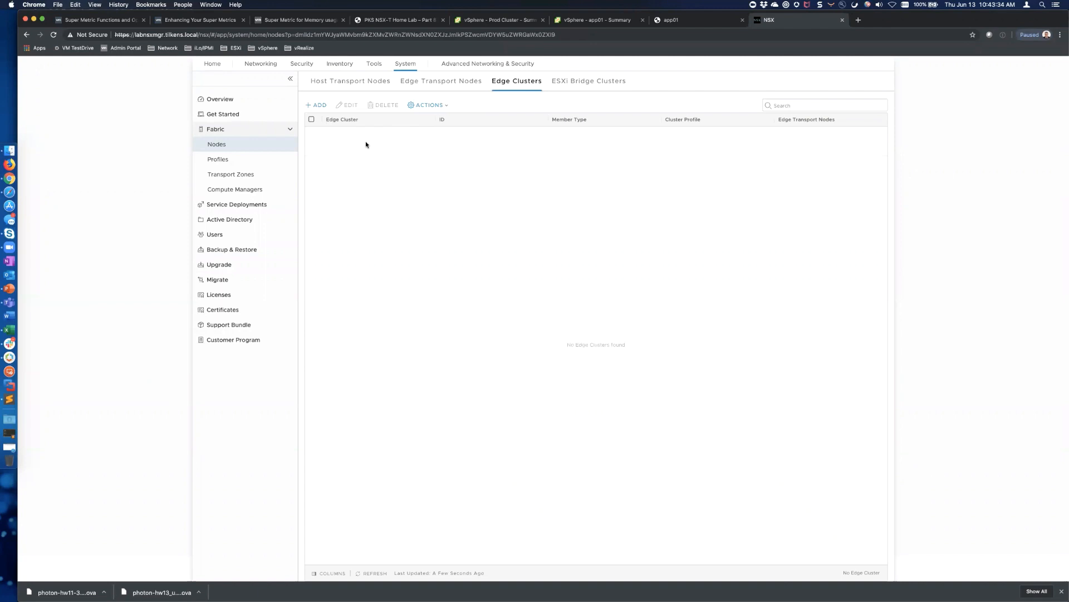
click(317, 106)
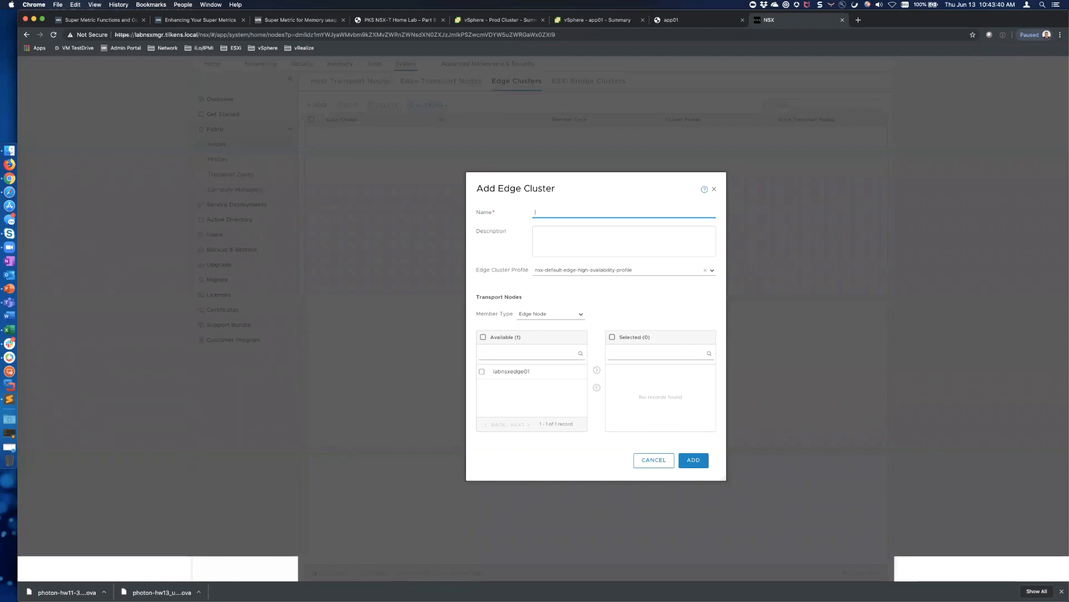
text(edge-cluster-01)
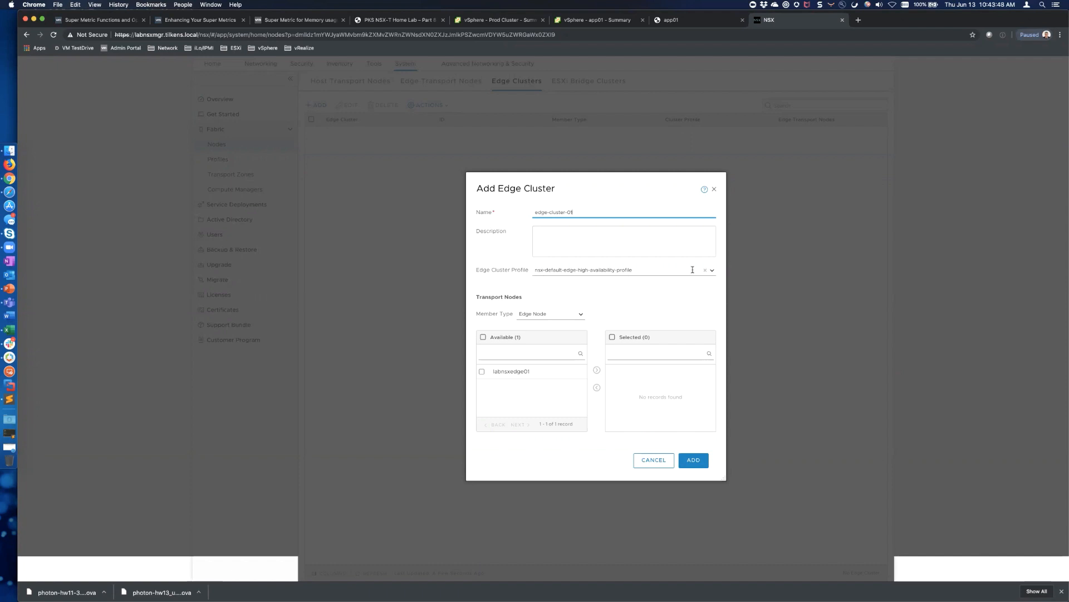
click(711, 270)
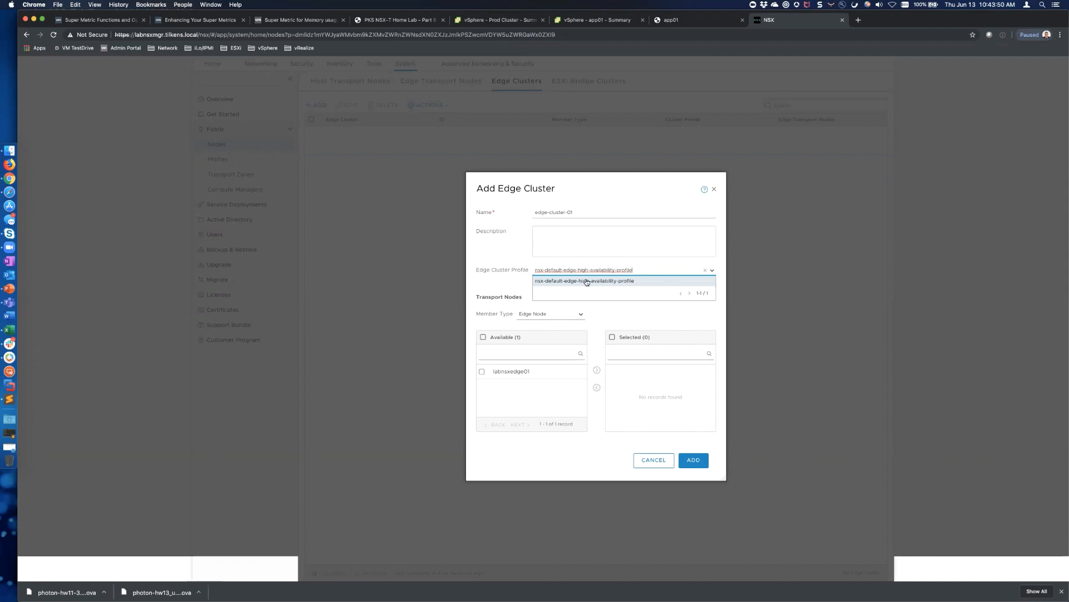
click(588, 282)
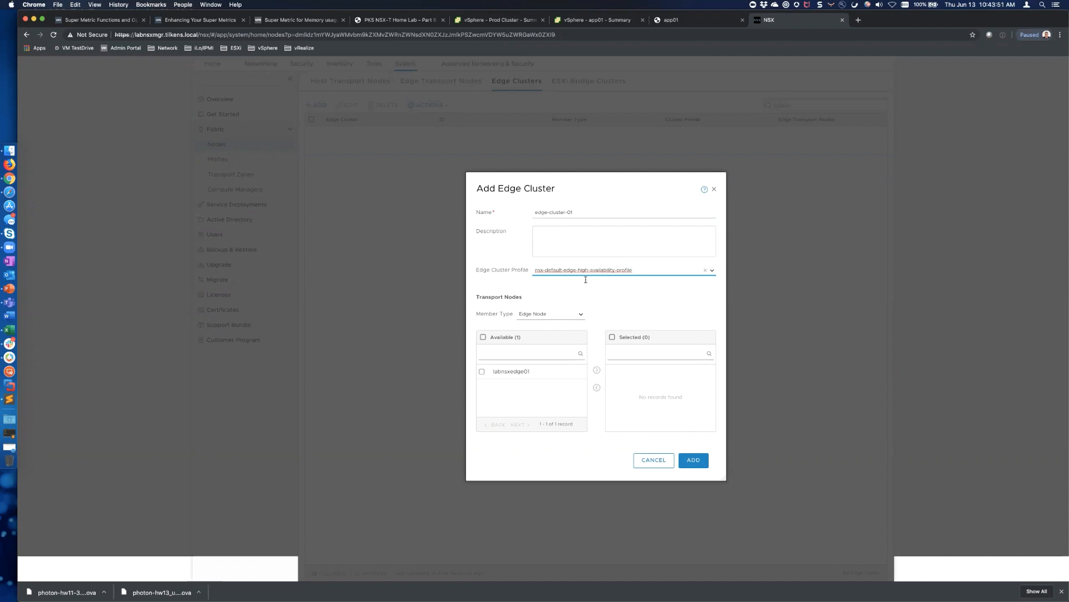
click(482, 372)
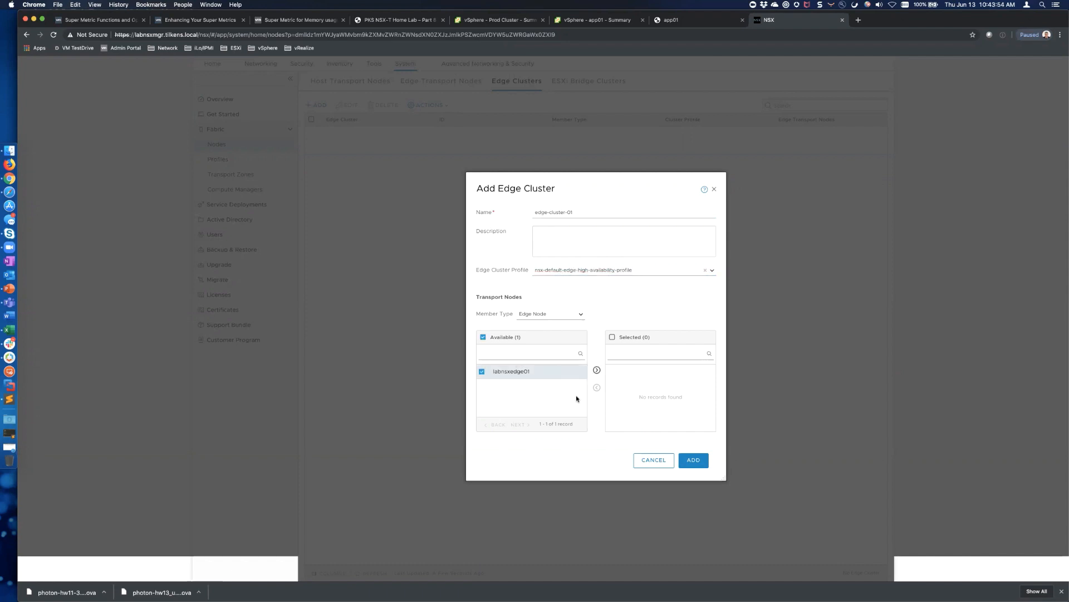
click(596, 370)
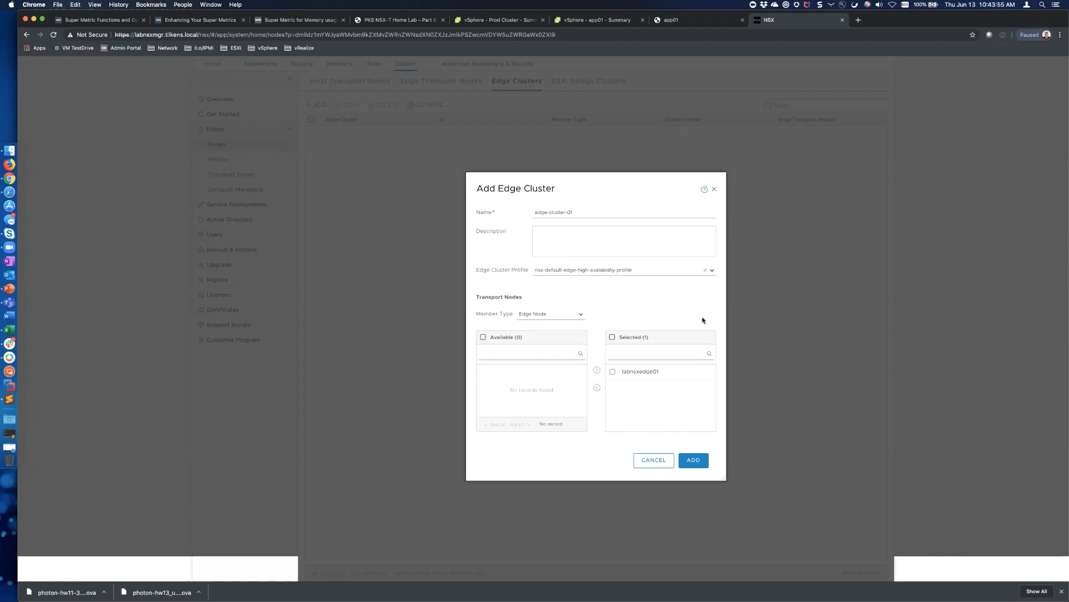
click(694, 460)
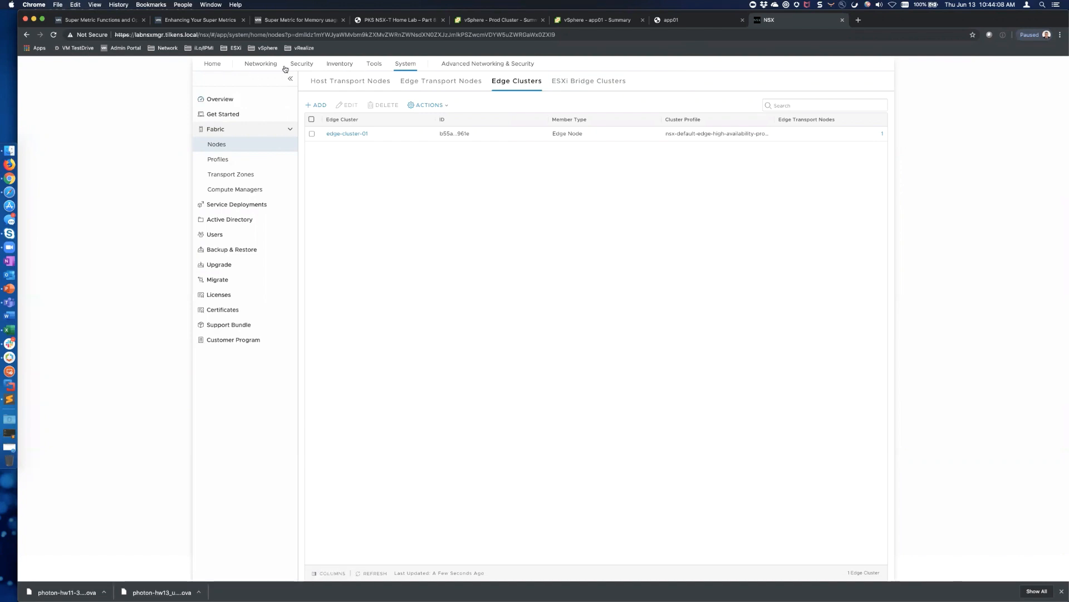
Navigate to Networking > Tier-1 Gateways and expand the t1-gw gateway
click(255, 68)
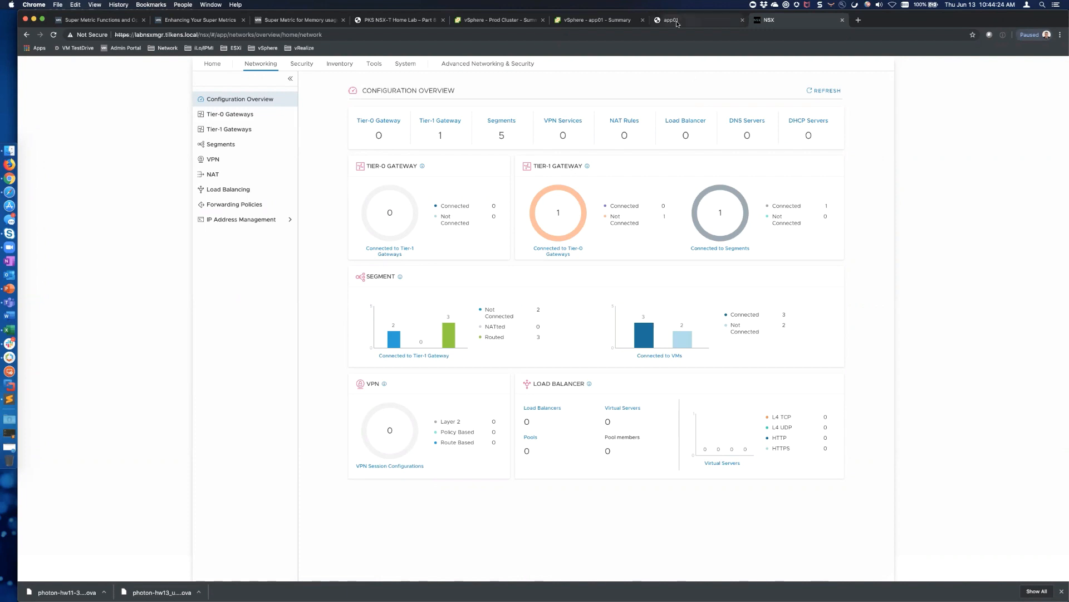
click(598, 21)
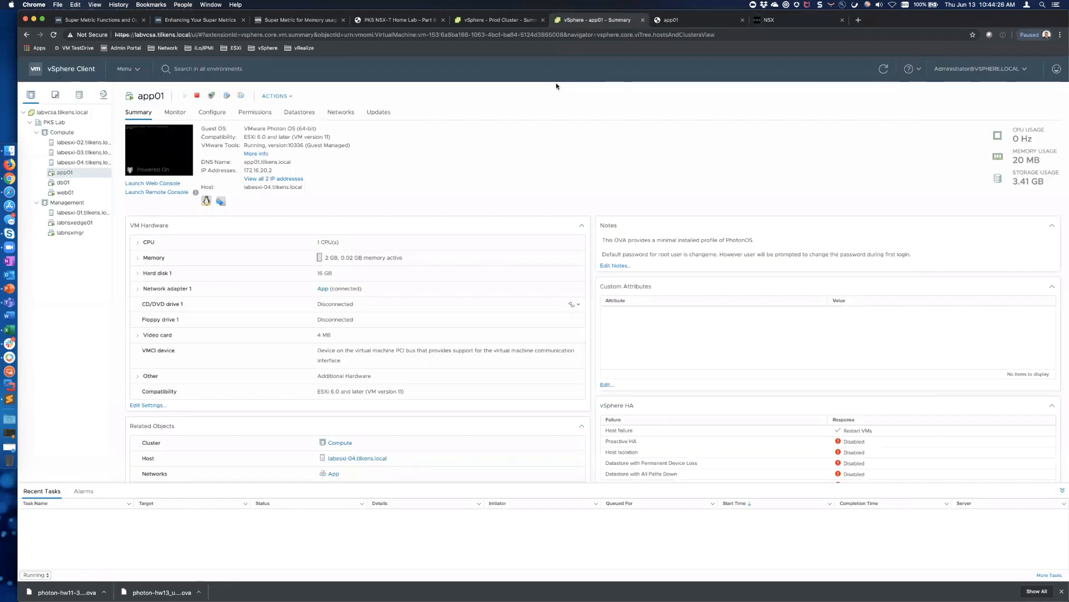
click(785, 20)
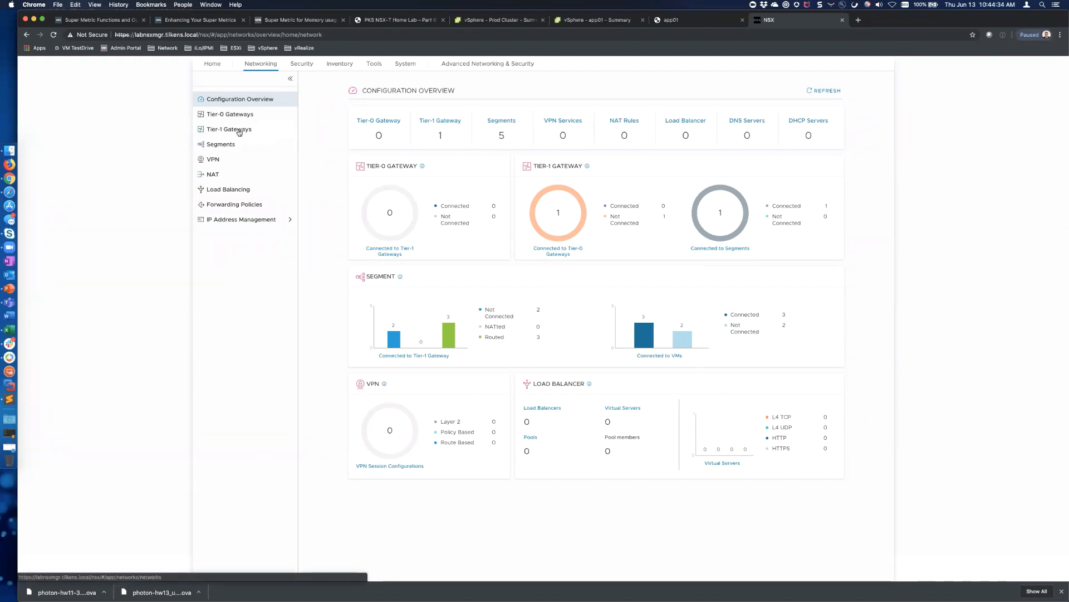
click(256, 147)
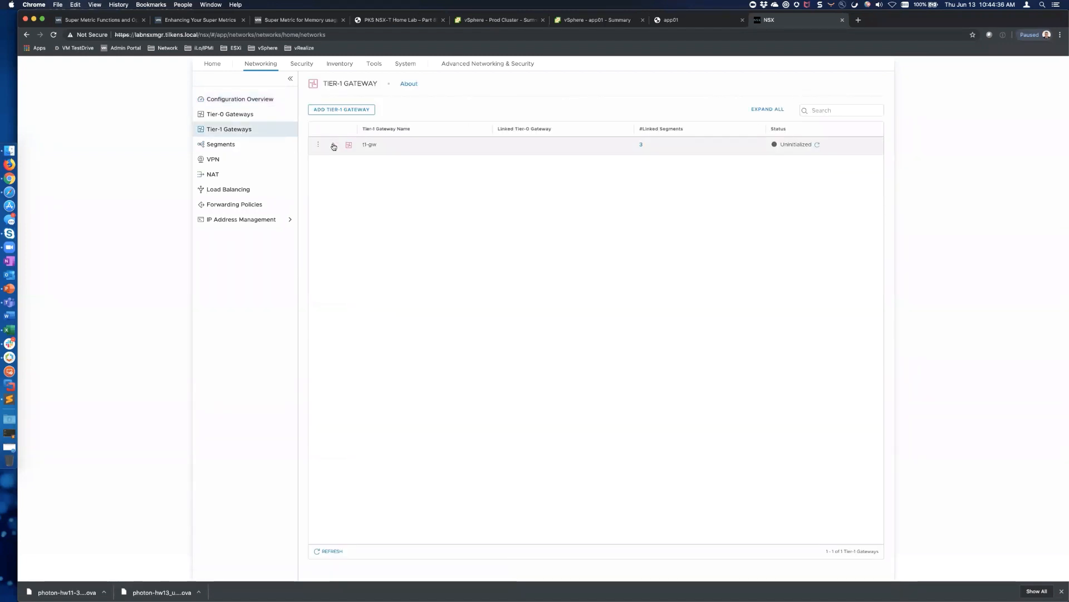
click(333, 146)
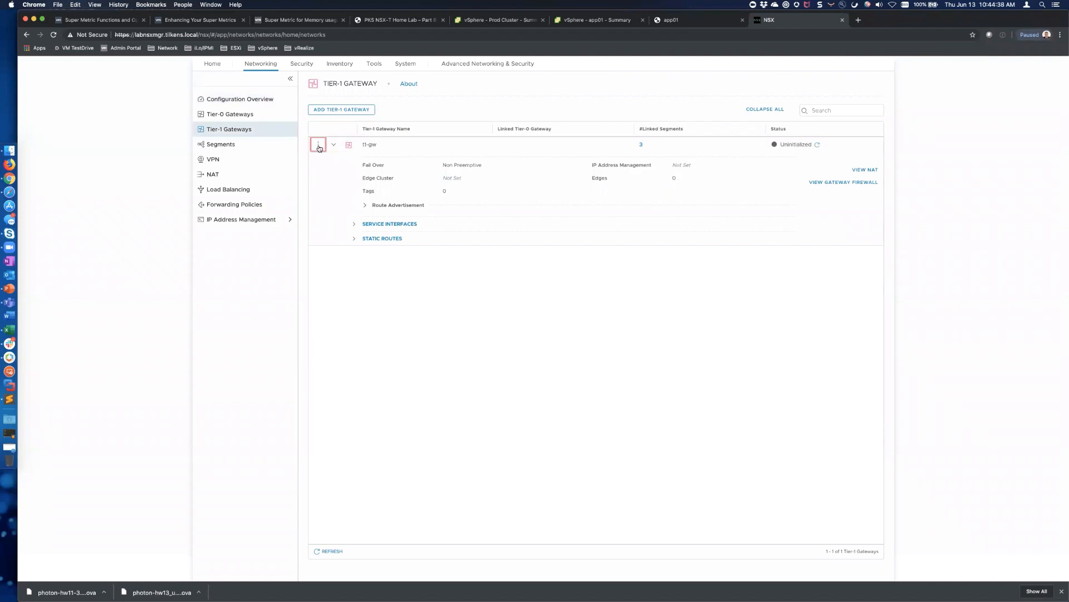
click(318, 144)
click(380, 311)
Check t1-gw's linked segments and refresh its status to In Progress
click(640, 144)
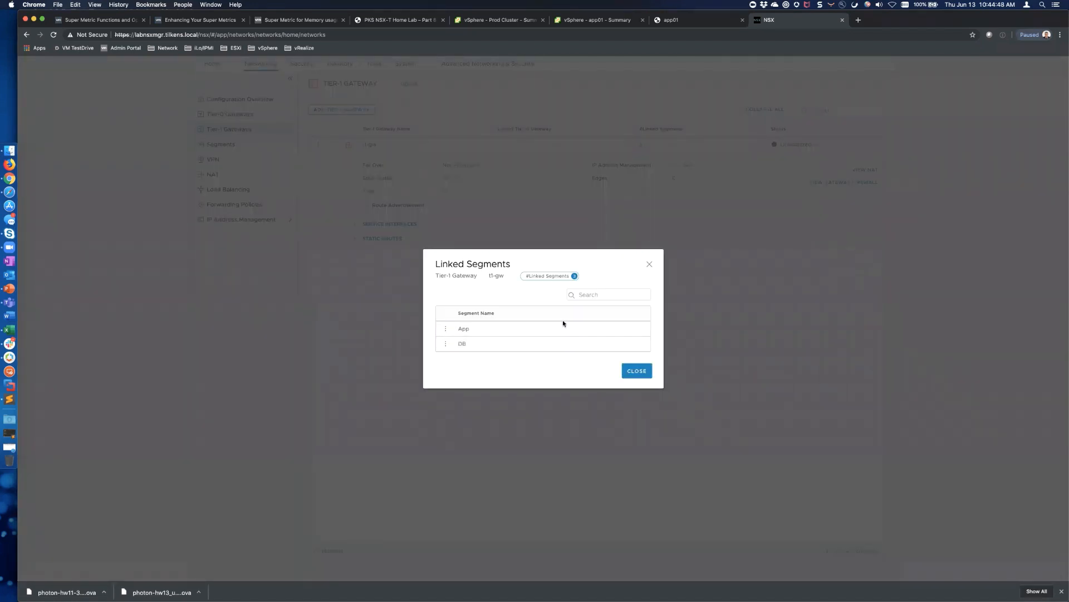
click(642, 373)
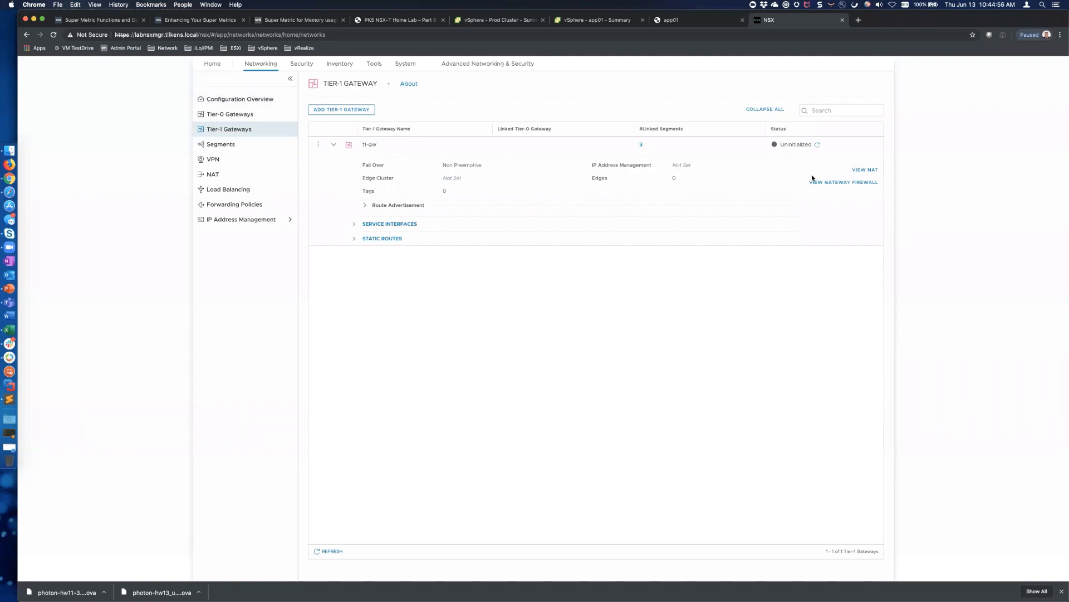
click(817, 144)
click(332, 552)
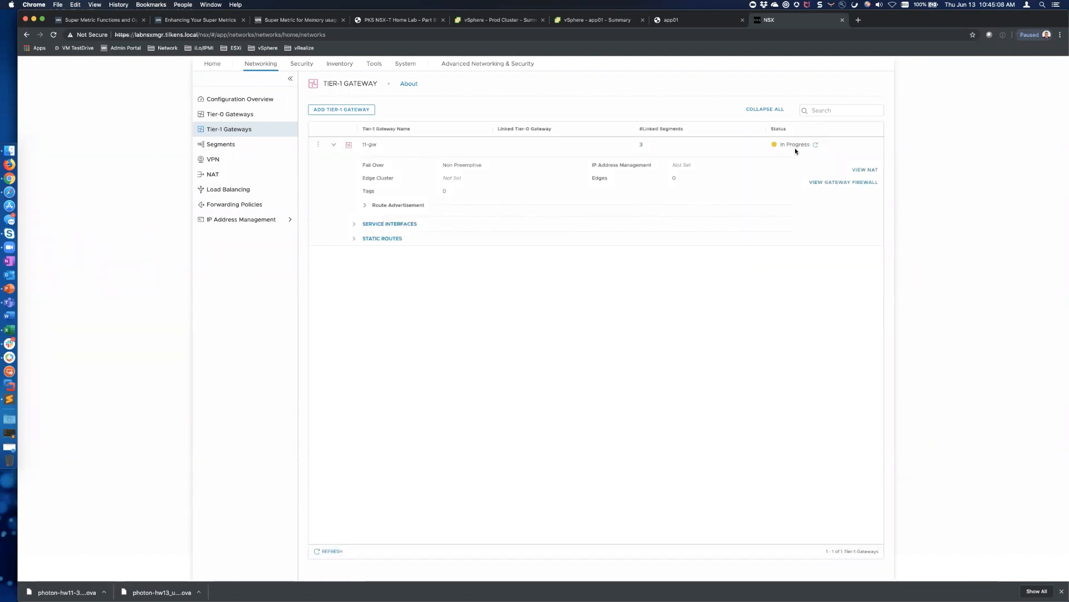
click(696, 23)
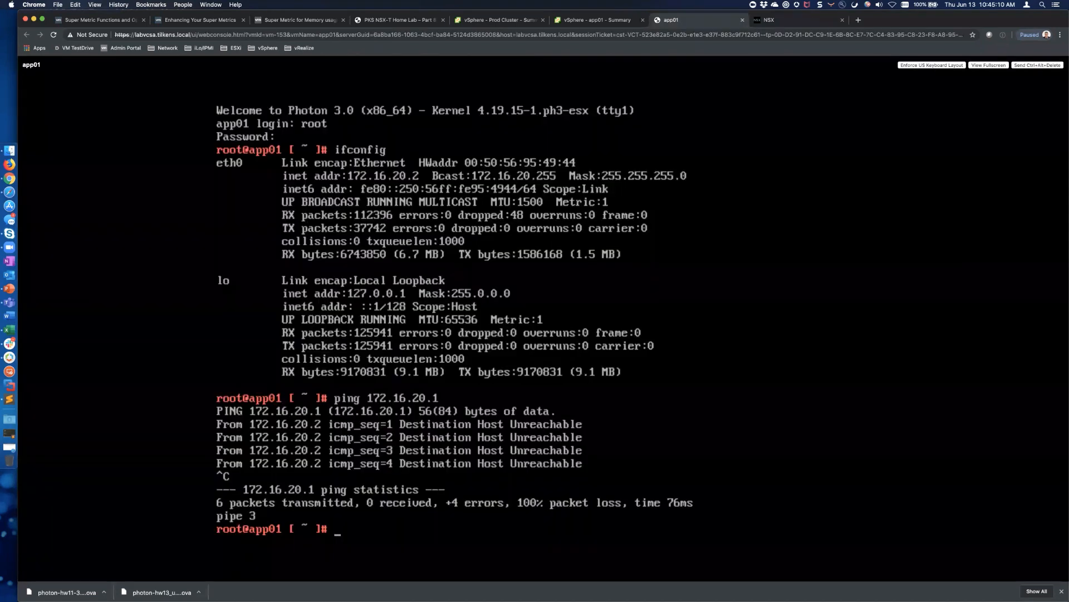
From app01, ping 172.16.20.1 and 172.16.10.1, both replying with 0% loss
key(Up)
key(Return)
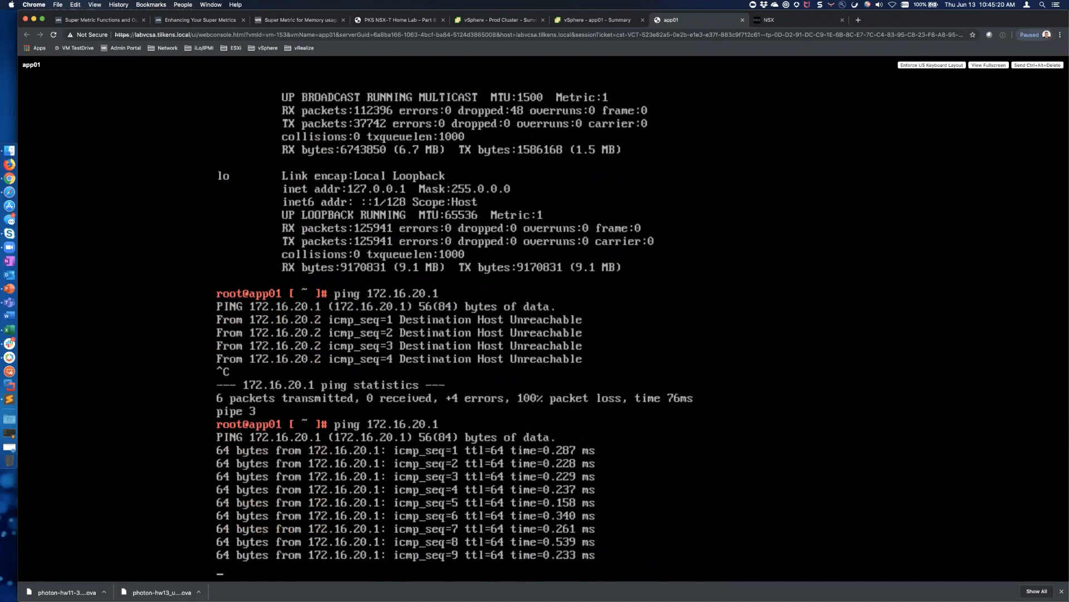
key(ctrl+c)
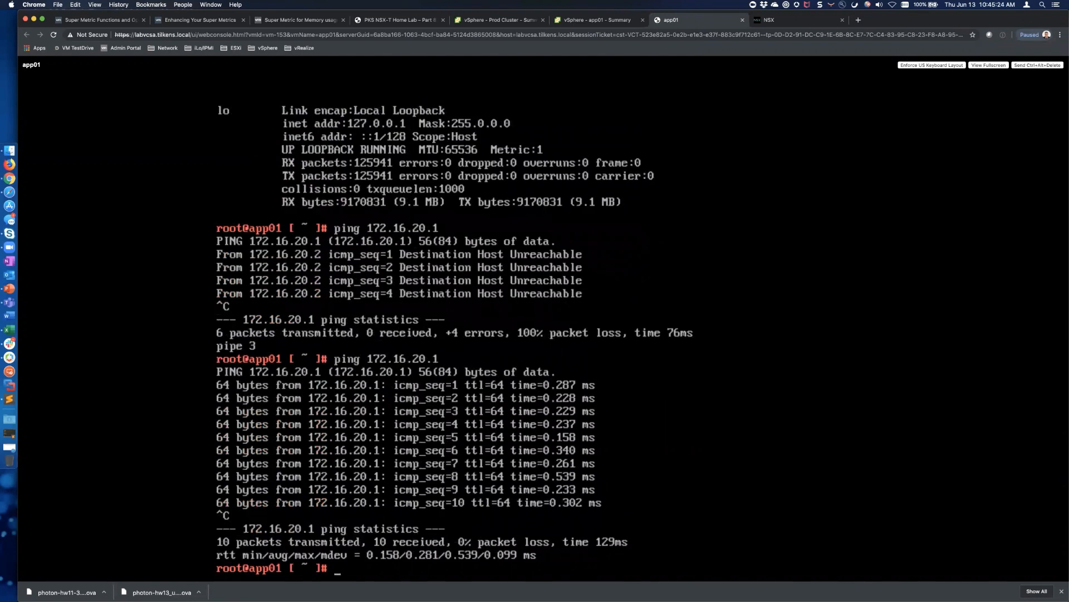
text(ping 172.16.10.1)
key(Return)
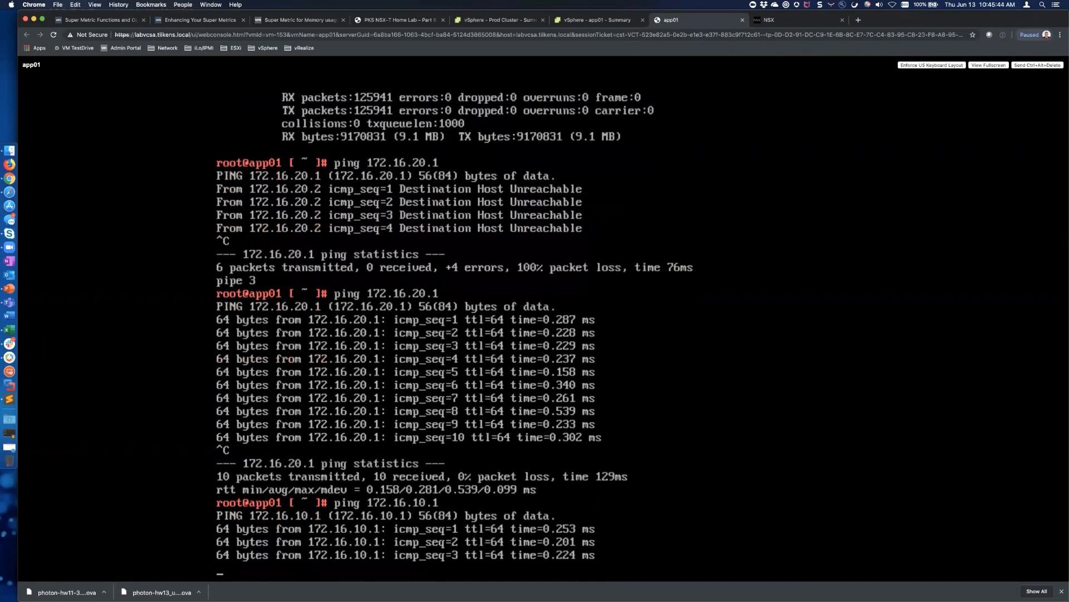
key(ctrl+c)
Start a ping from app01 to 172.16.10.2, then bring up the NSX Manager page
text(ping)
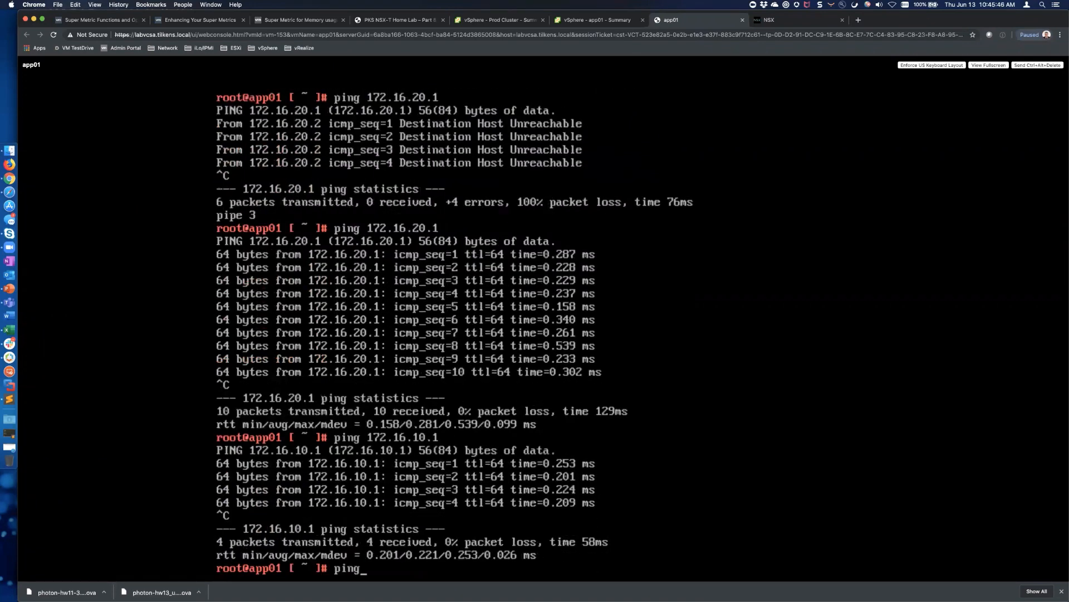
text( 172.16.10.2)
key(Return)
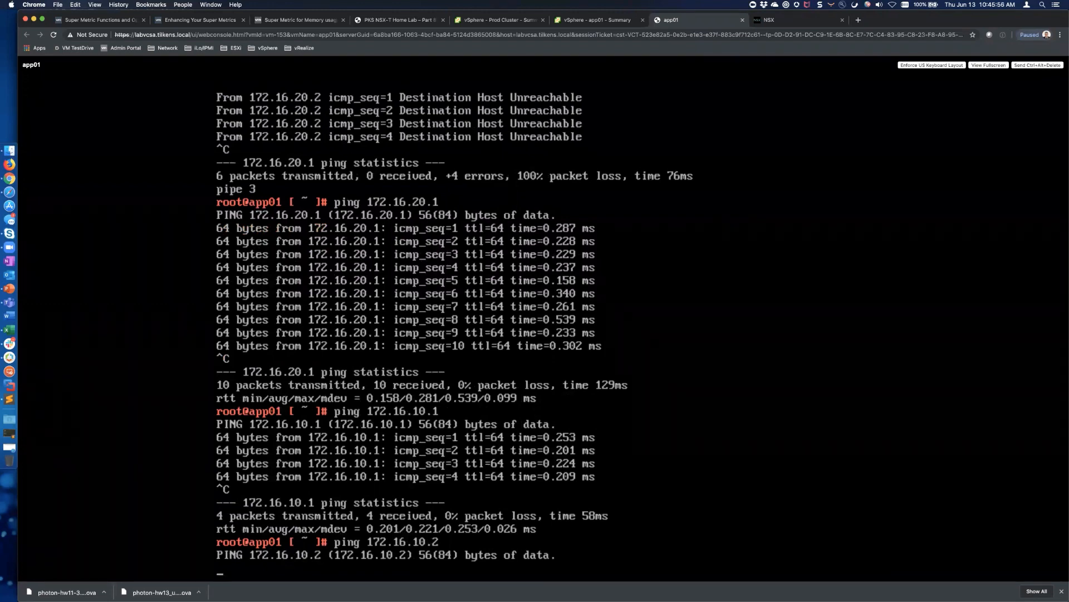
click(794, 22)
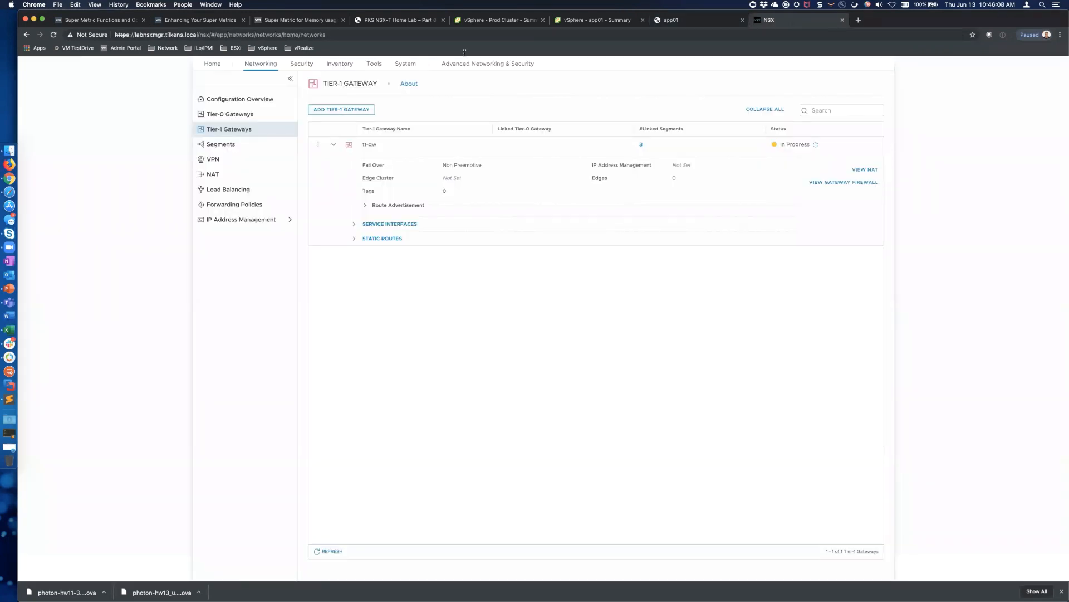
Rerun app01's ping to 172.16.10.2 and confirm it gets 100% packet loss
click(597, 20)
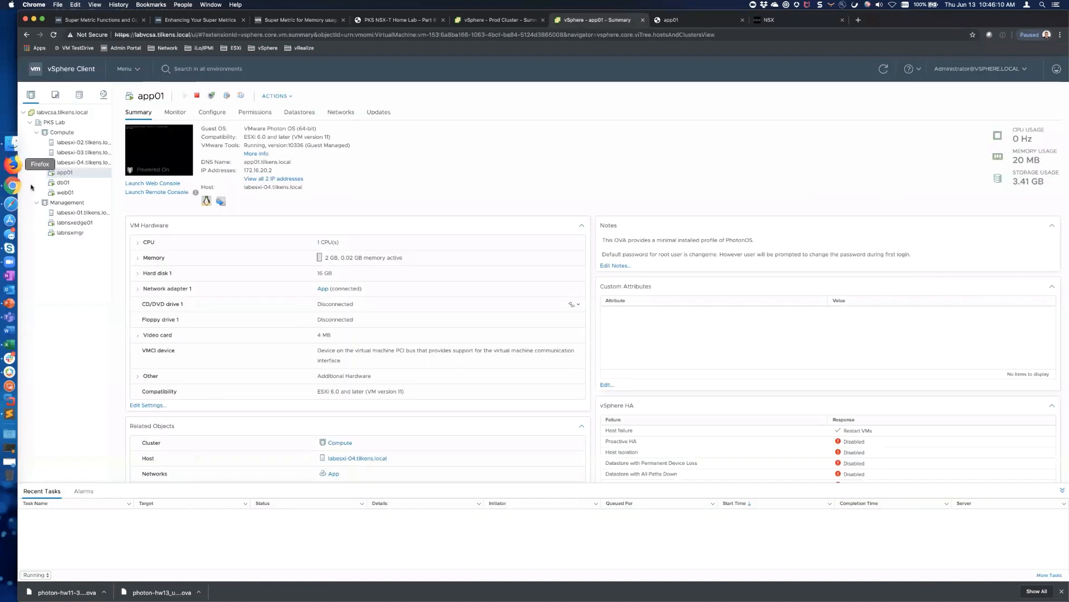
click(65, 192)
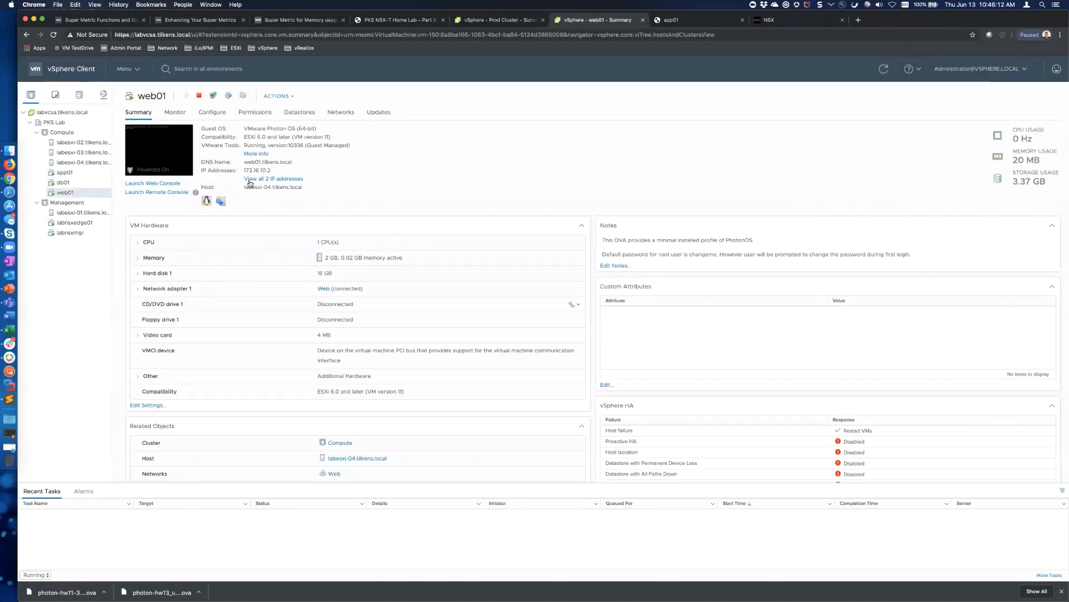
click(719, 21)
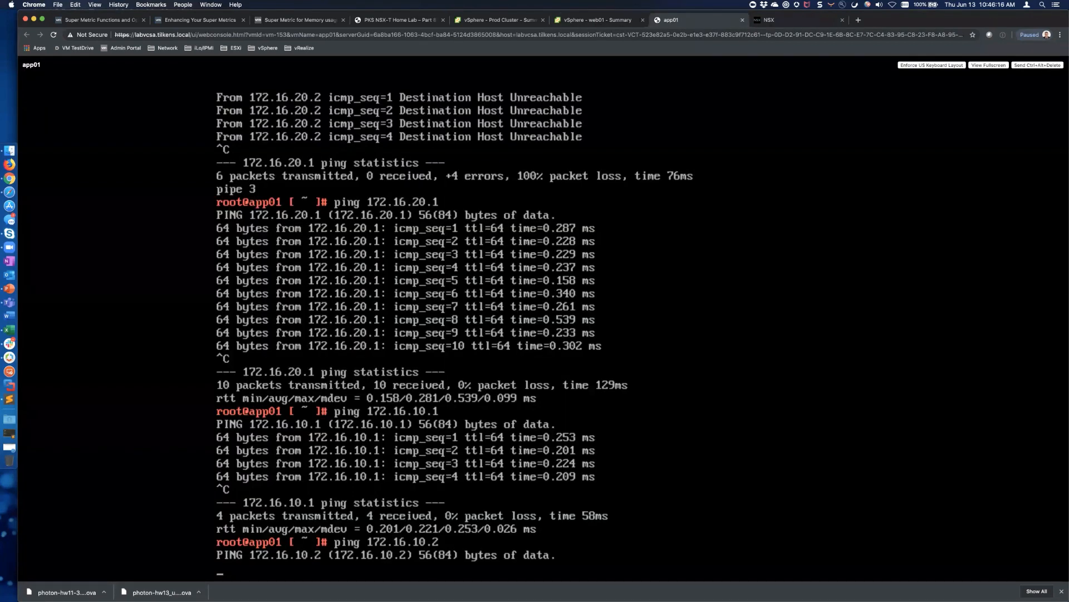
key(ctrl+c)
key(Up)
key(Return)
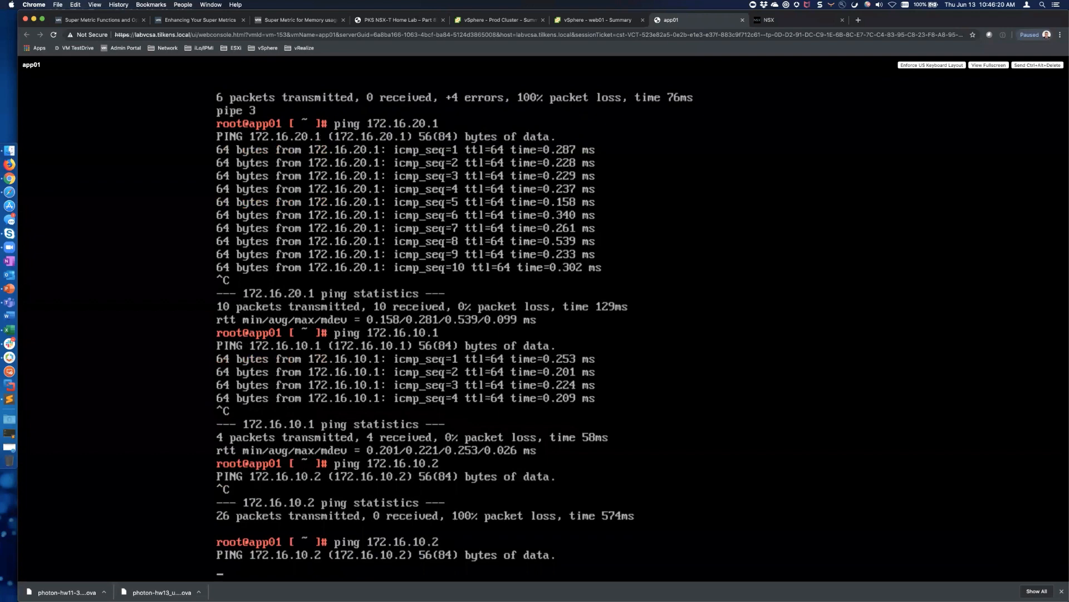
key(ctrl+c)
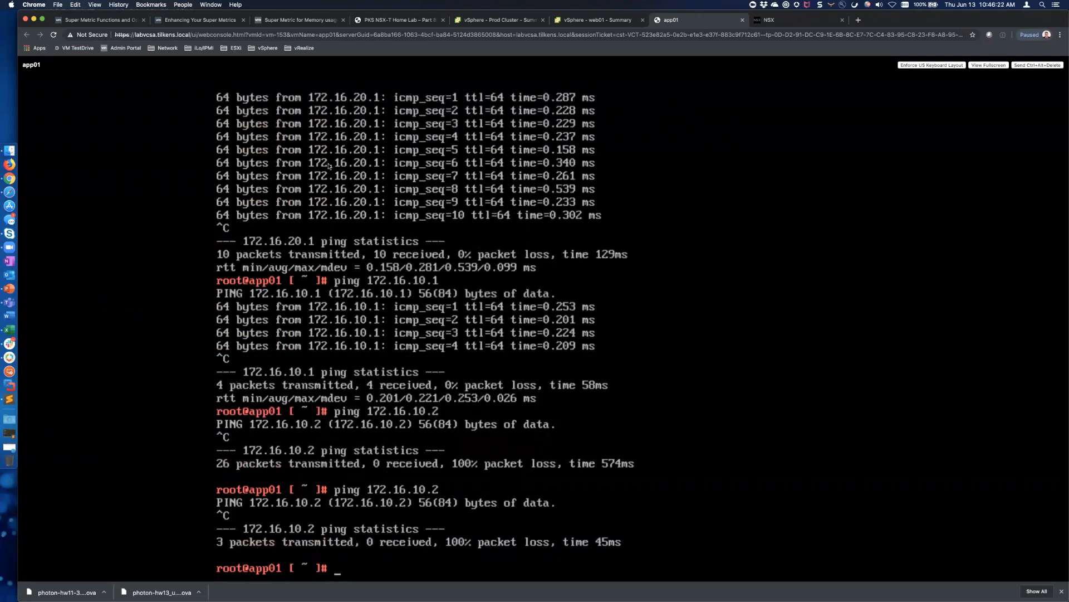
Open a browser-based web console for the web01 VM
click(593, 24)
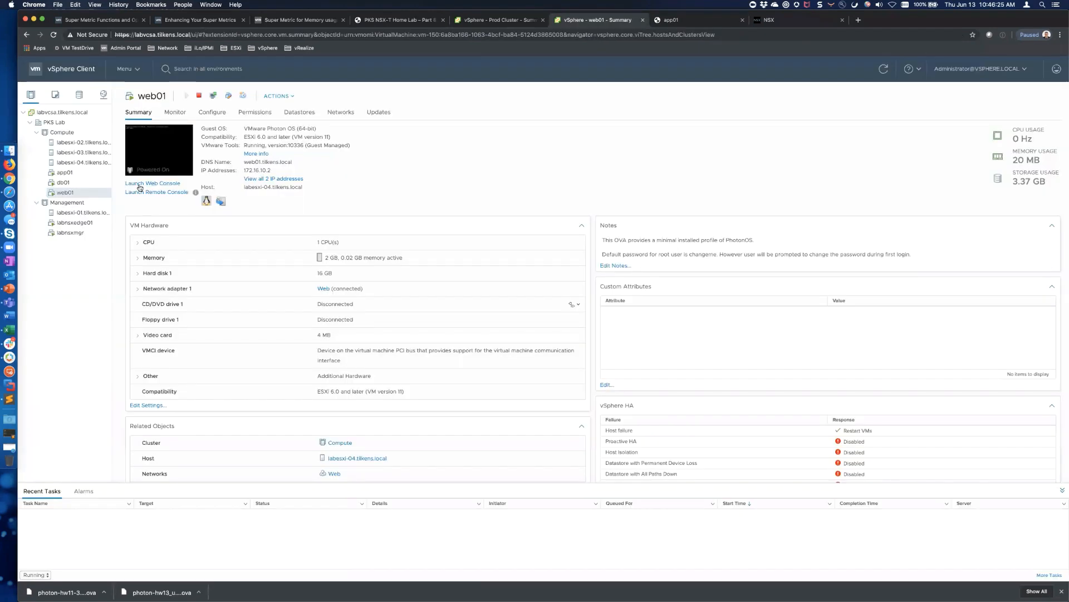
click(154, 160)
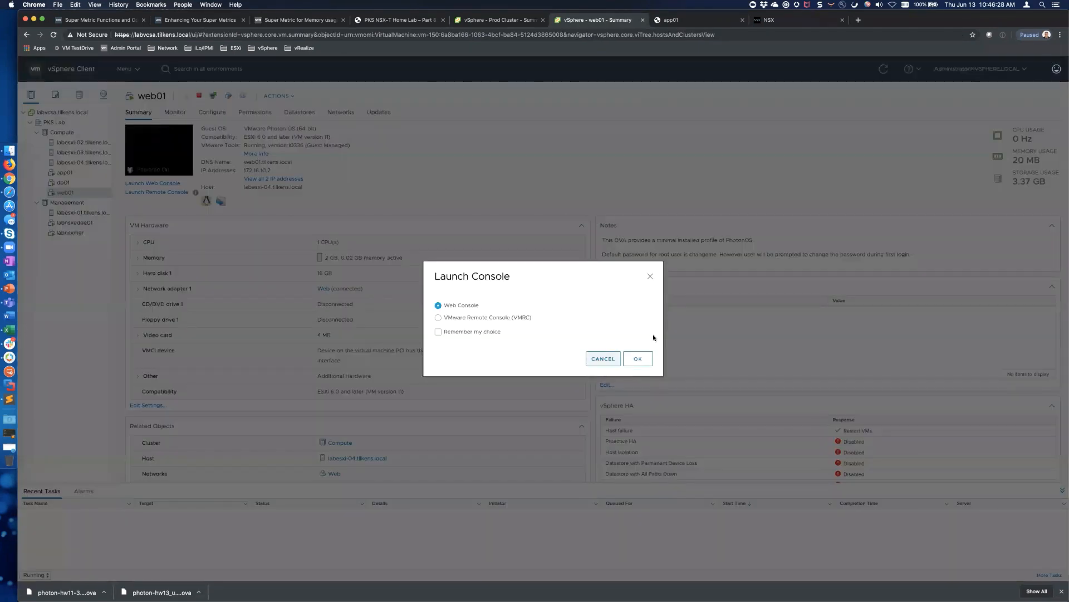
click(637, 357)
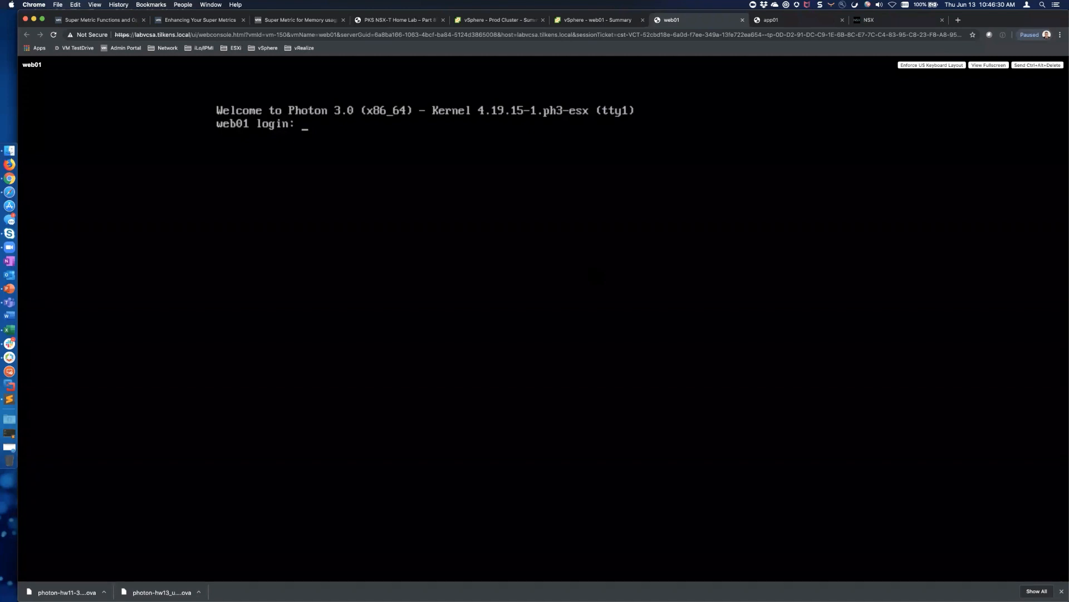
Log in to web01 as root and ping 172.16.10.1
text(root)
key(Return)
text(ping 10)
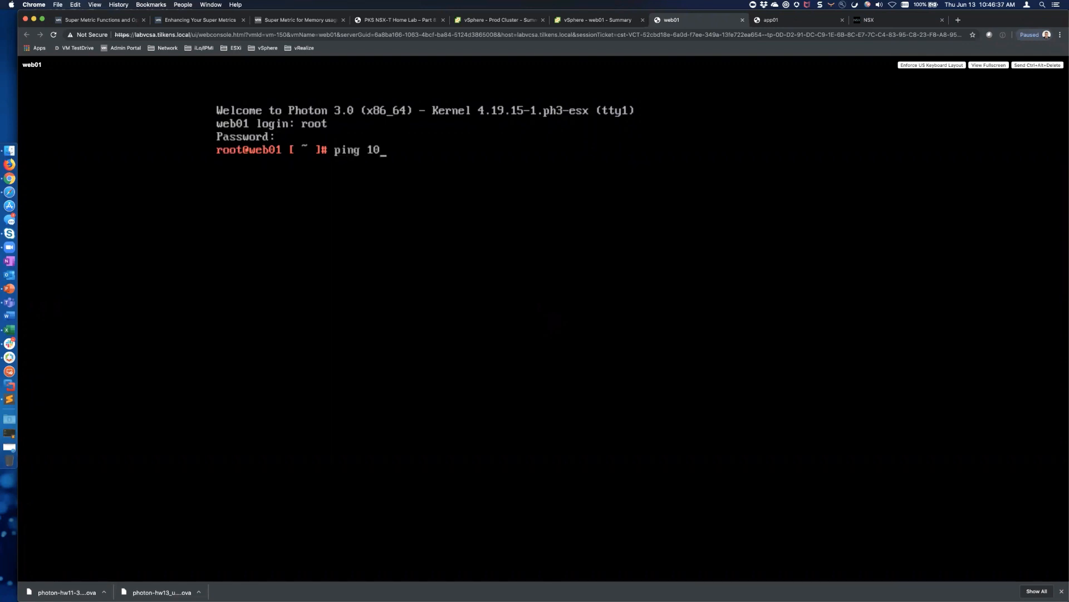
key(BackSpace)
text(72.16.10.1)
key(Return)
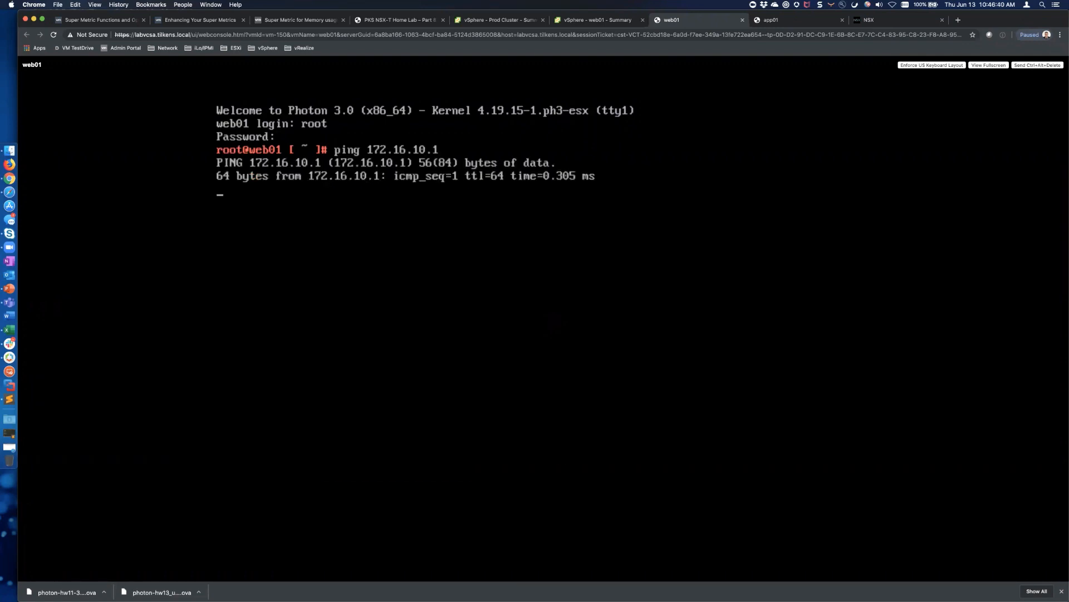
Rerun app01's ping to 172.16.10.2, which loses all 22 packets, then start a new tab
click(806, 26)
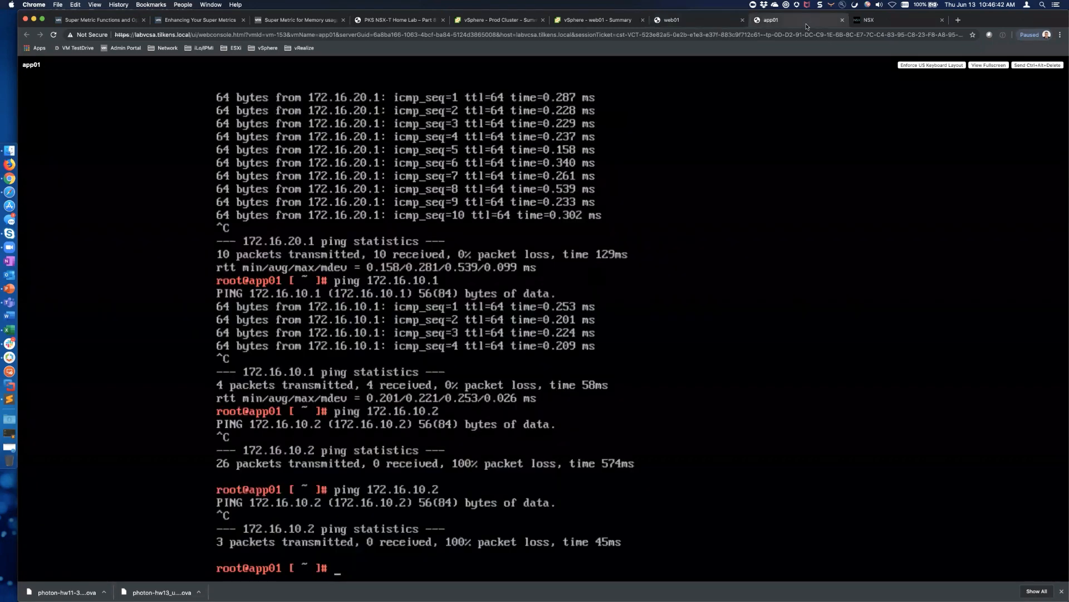
key(Up)
key(Return)
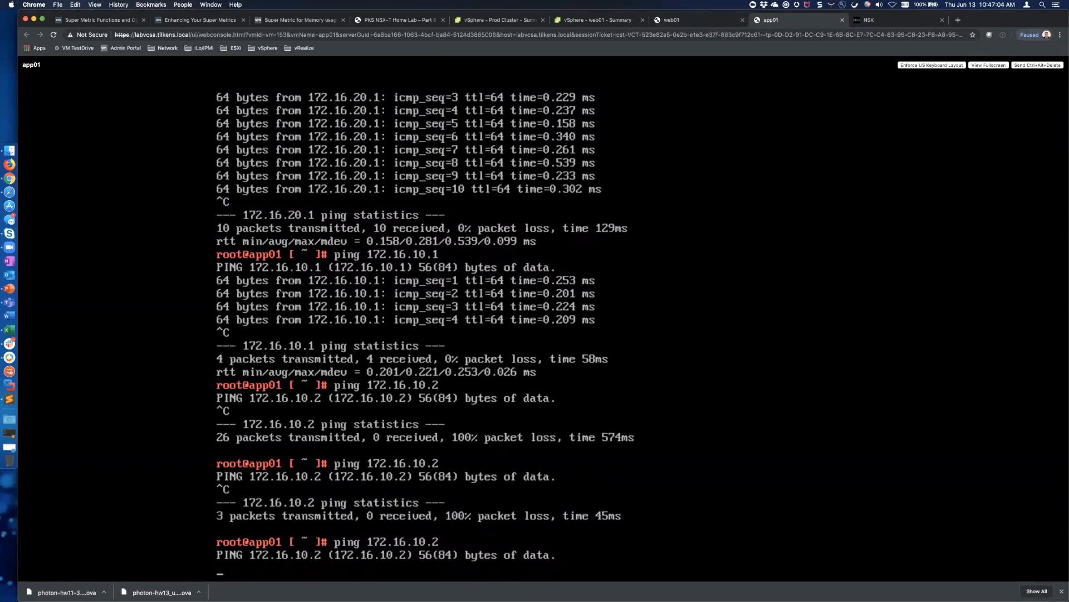
key(ctrl+c)
key(Up)
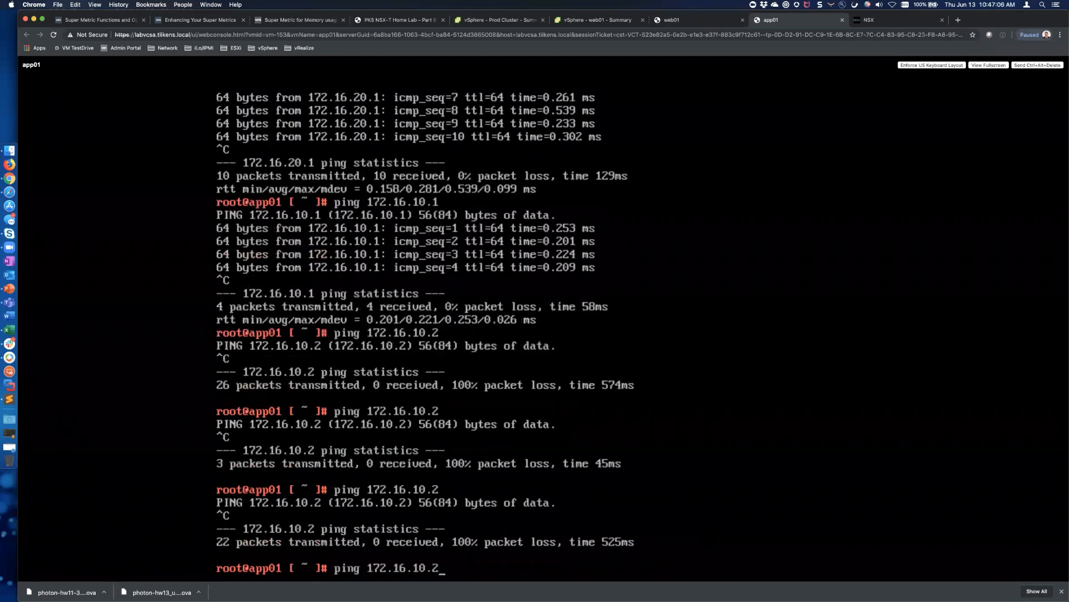
key(BackSpace)
key(BackSpace)
key(BackSpace)
key(BackSpace)
key(BackSpace)
key(BackSpace)
key(BackSpace)
key(BackSpace)
key(BackSpace)
key(BackSpace)
key(BackSpace)
key(BackSpace)
key(BackSpace)
key(BackSpace)
key(BackSpace)
key(BackSpace)
key(super+t)
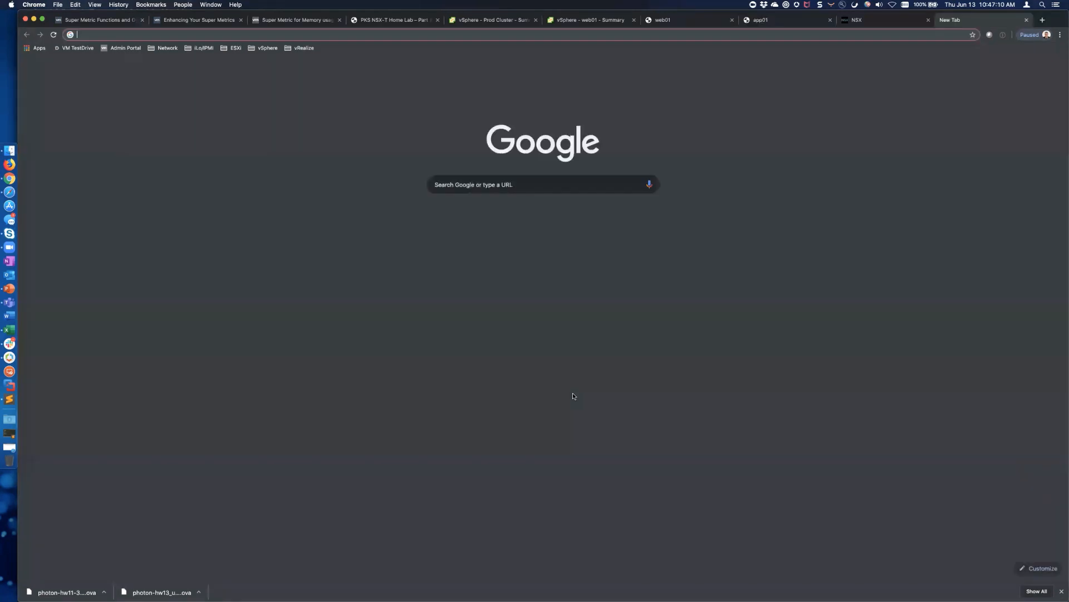
Google how to disable the Photon OS 3 firewall and open Default Firewall Settings, tiled on the right half
text(p)
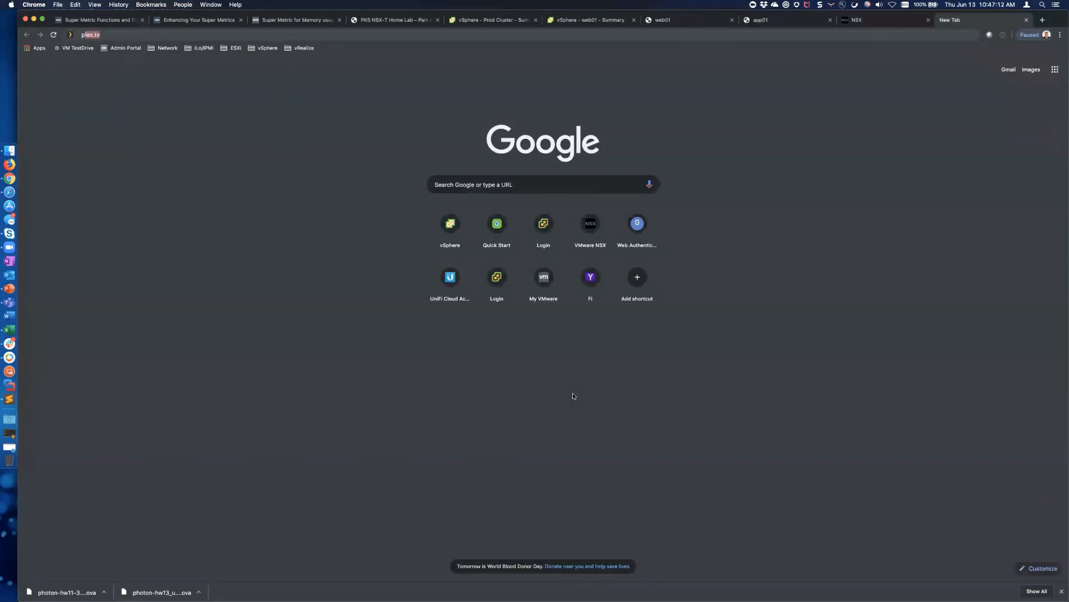
text(hoton os)
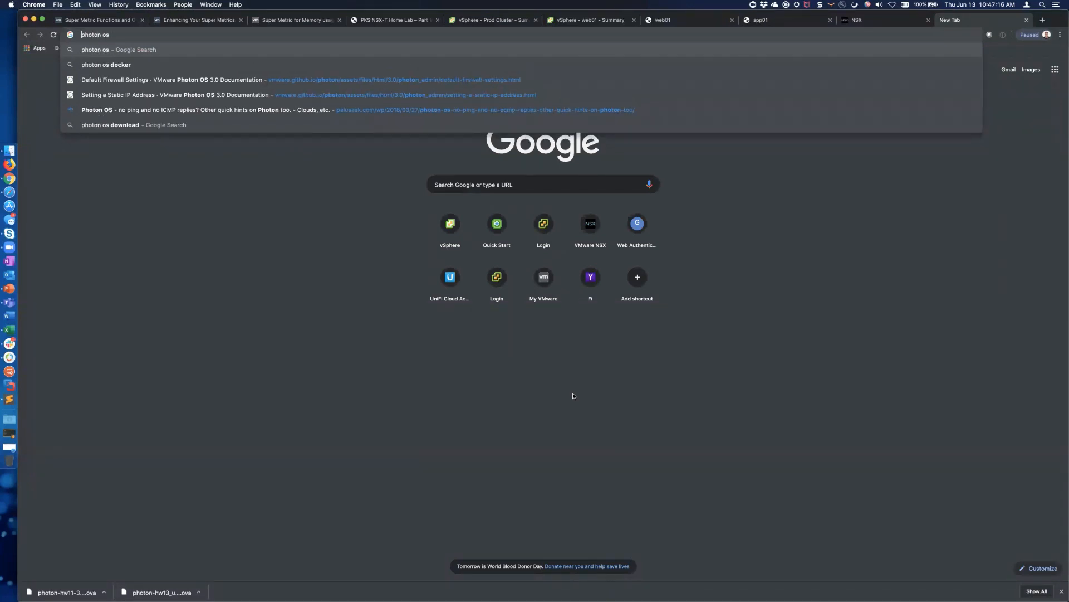
text(vmware )
text( 3)
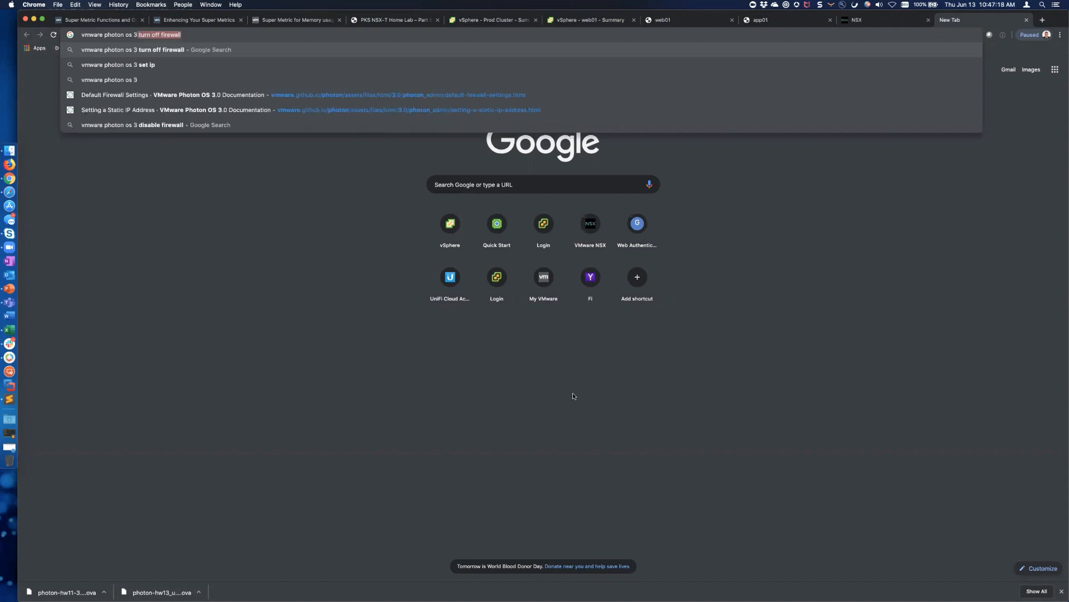
text( disab)
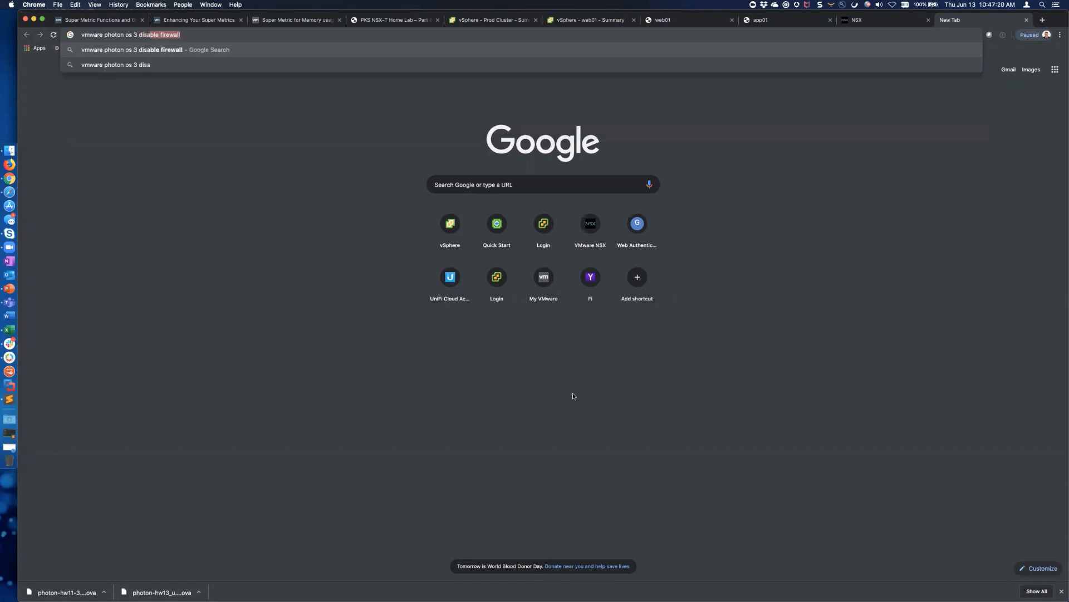
key(Return)
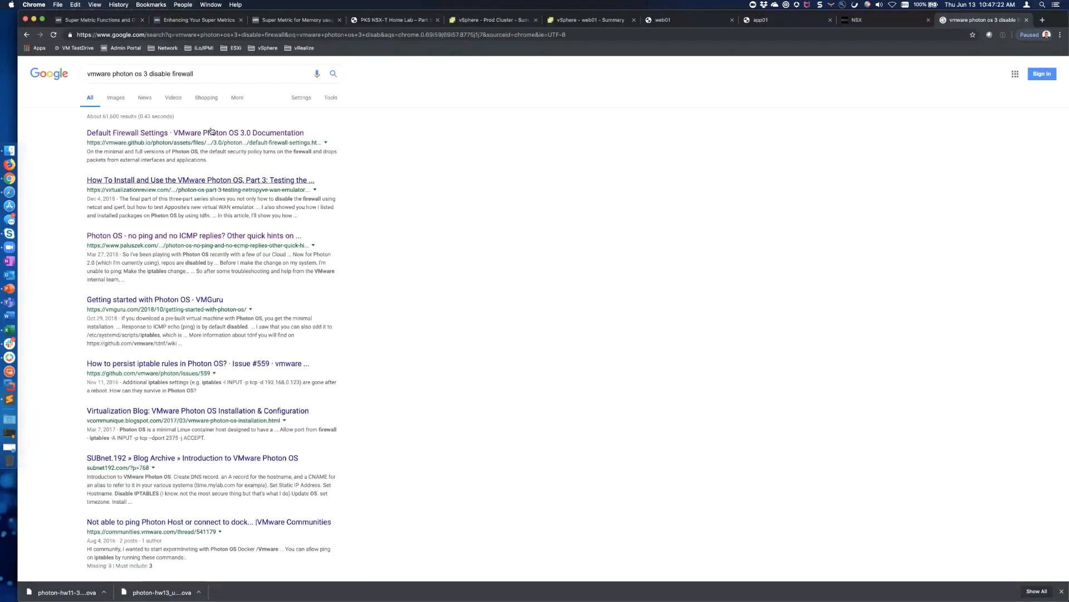
click(195, 132)
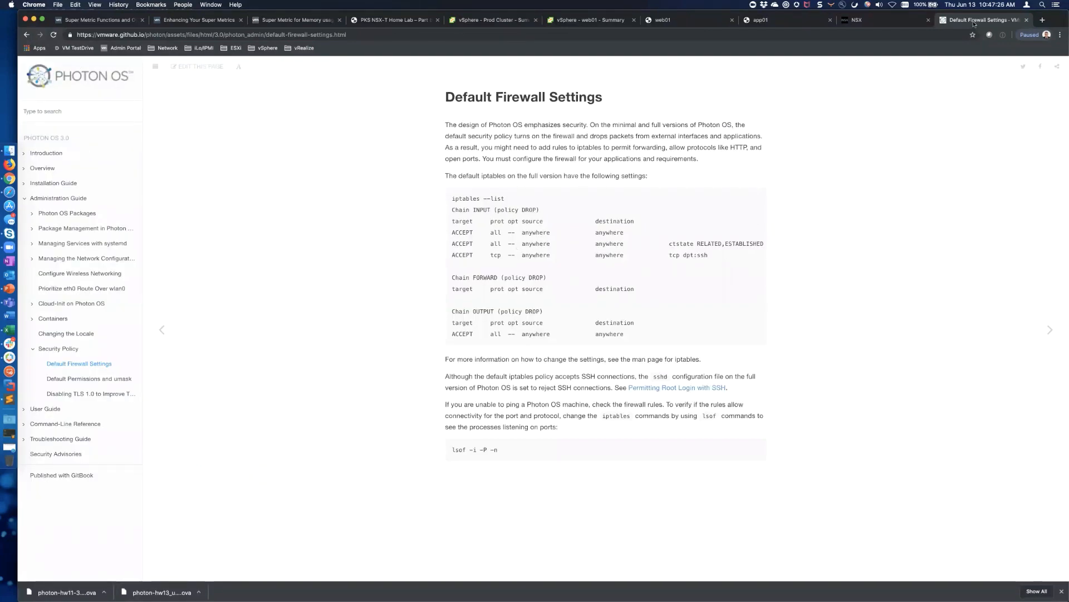
drag(968, 20, 873, 233)
key(ctrl+alt+Right)
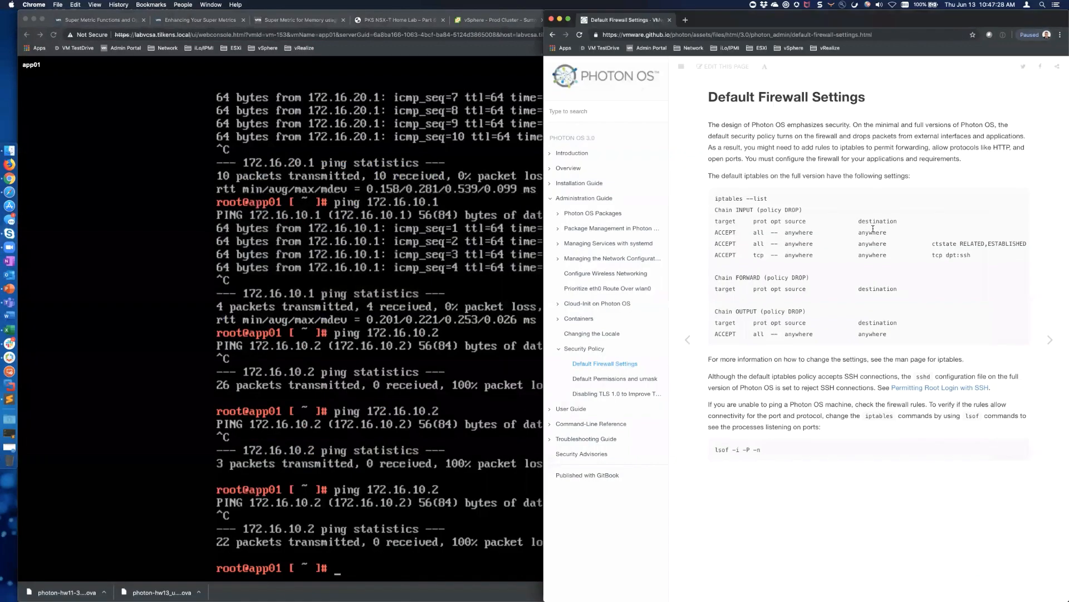
Tile the app01 console left and read the Photon OS ICMP blog's 'Allow ICMP echo responses' section
click(452, 363)
key(ctrl+alt+Left)
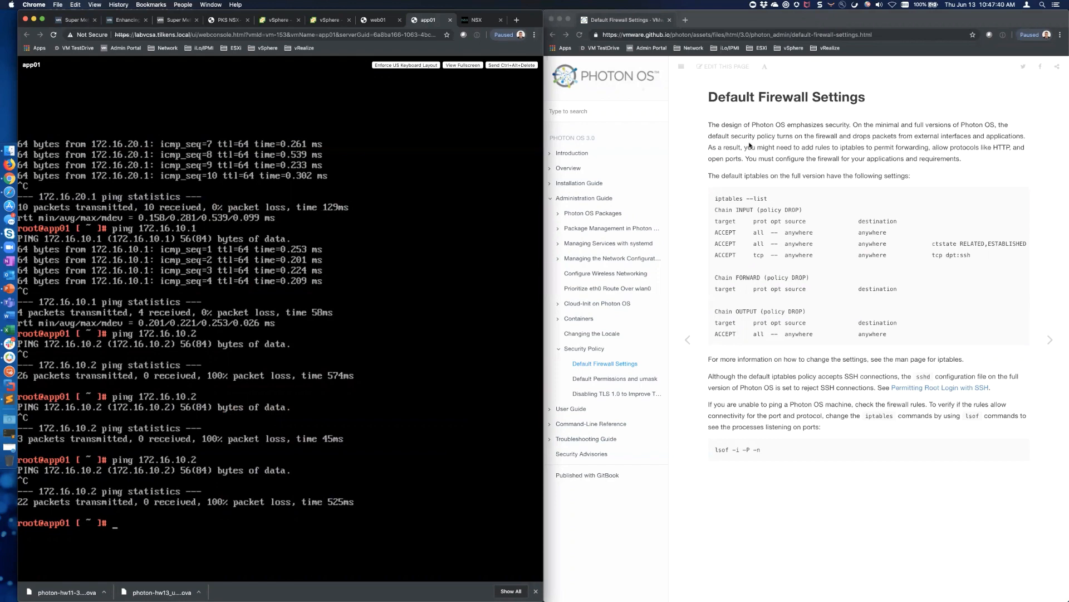
click(563, 35)
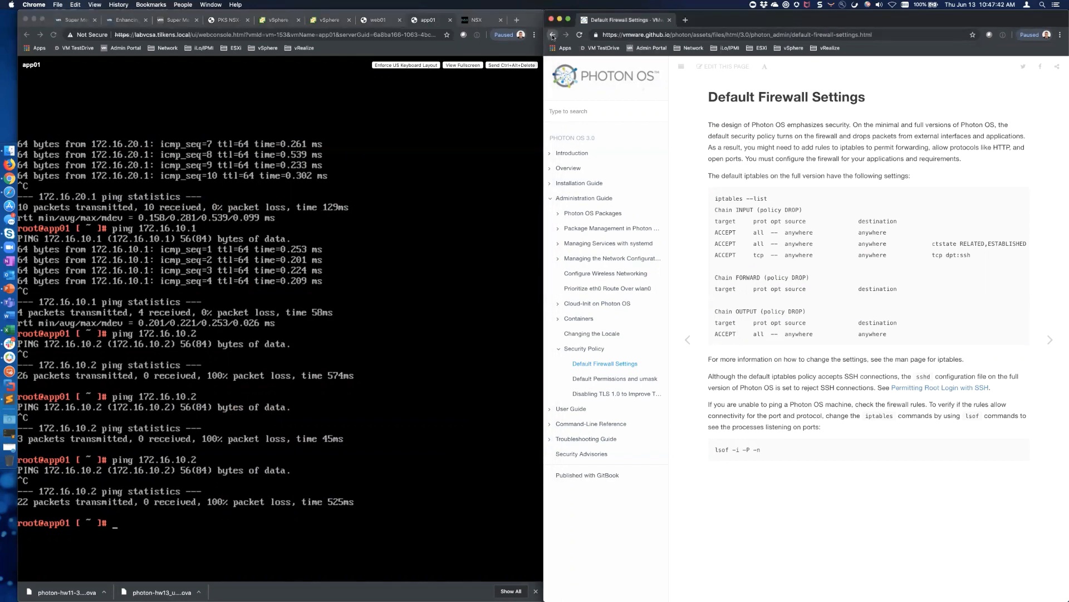
click(723, 235)
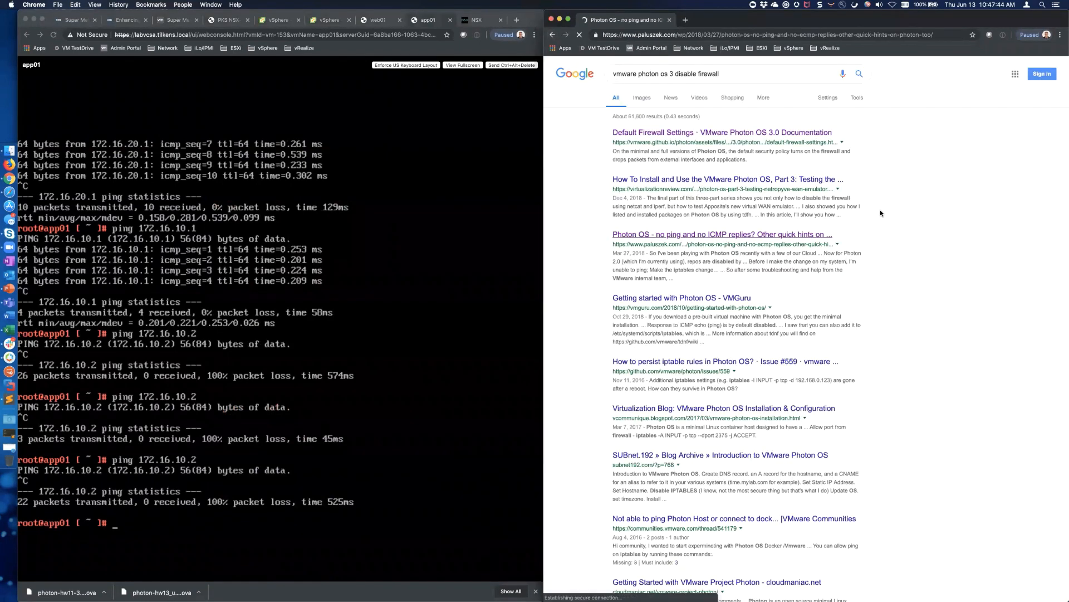
scroll(858, 329, down, 15)
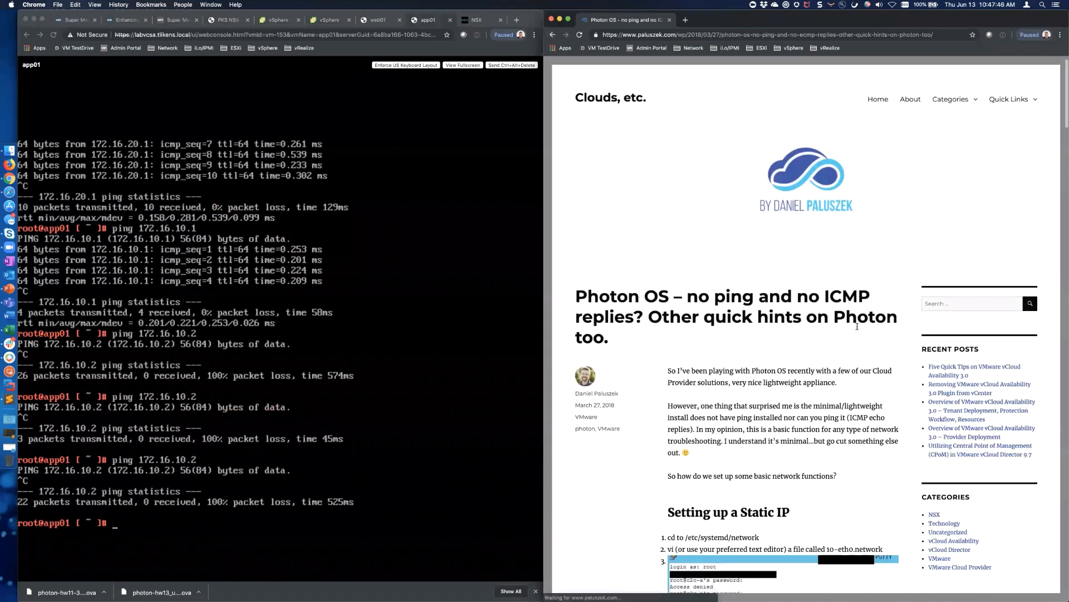
scroll(858, 328, down, 10)
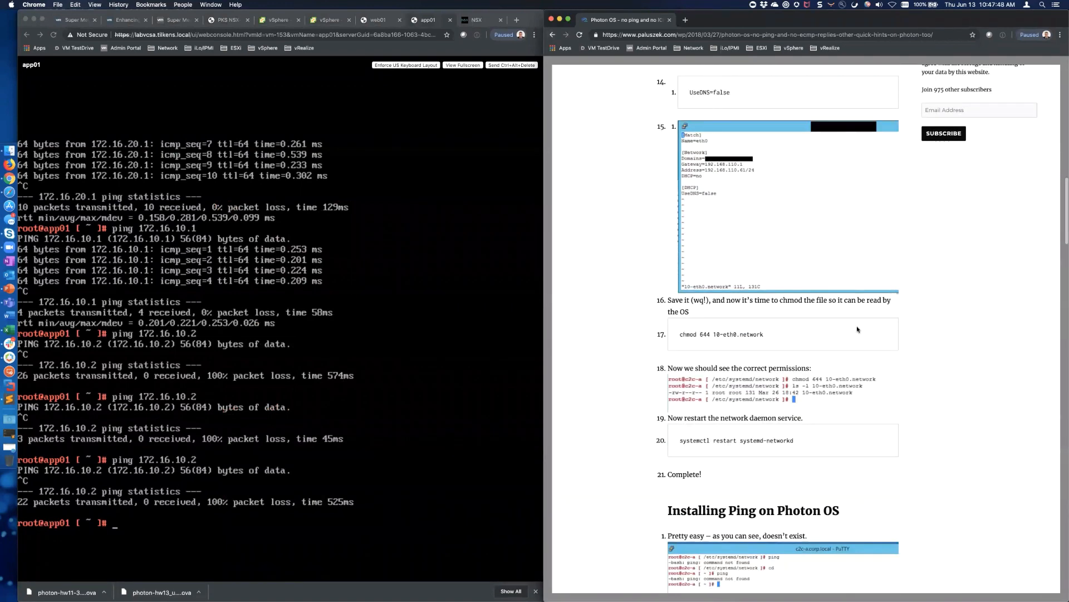
scroll(858, 329, down, 8)
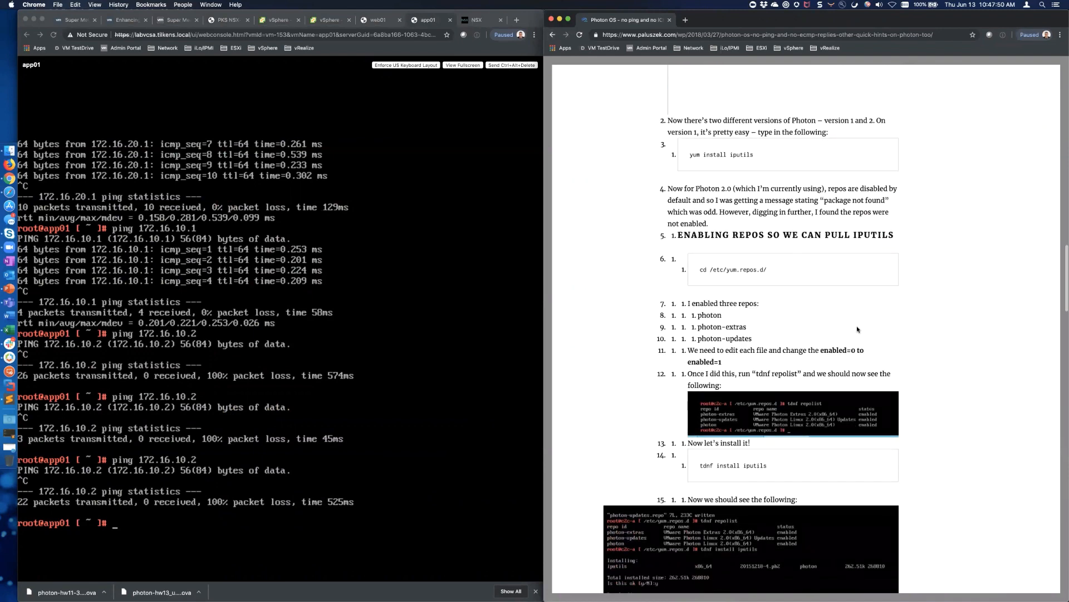
scroll(857, 329, down, 7)
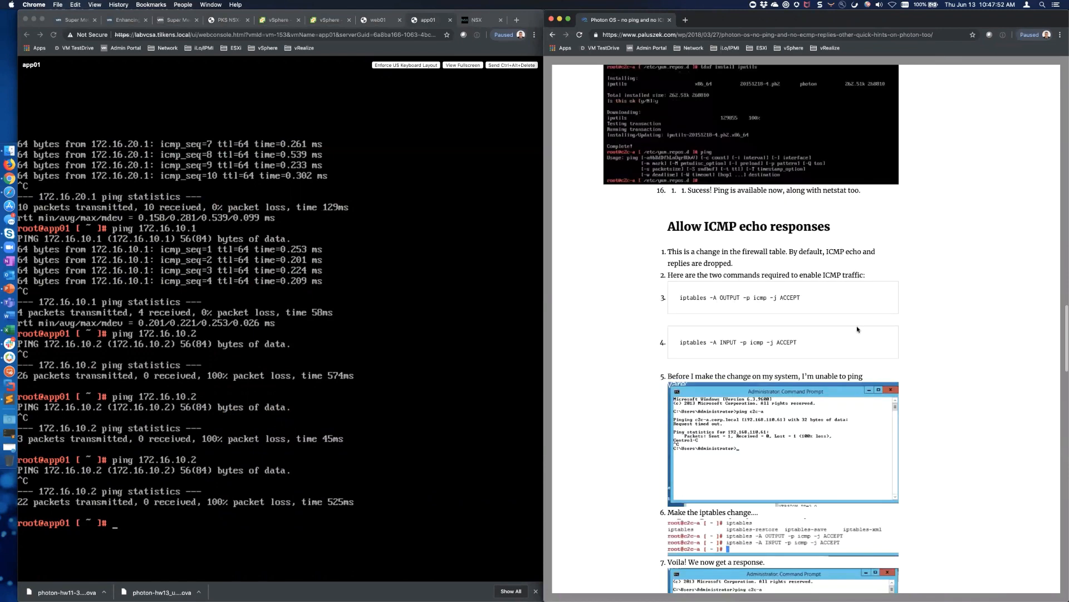
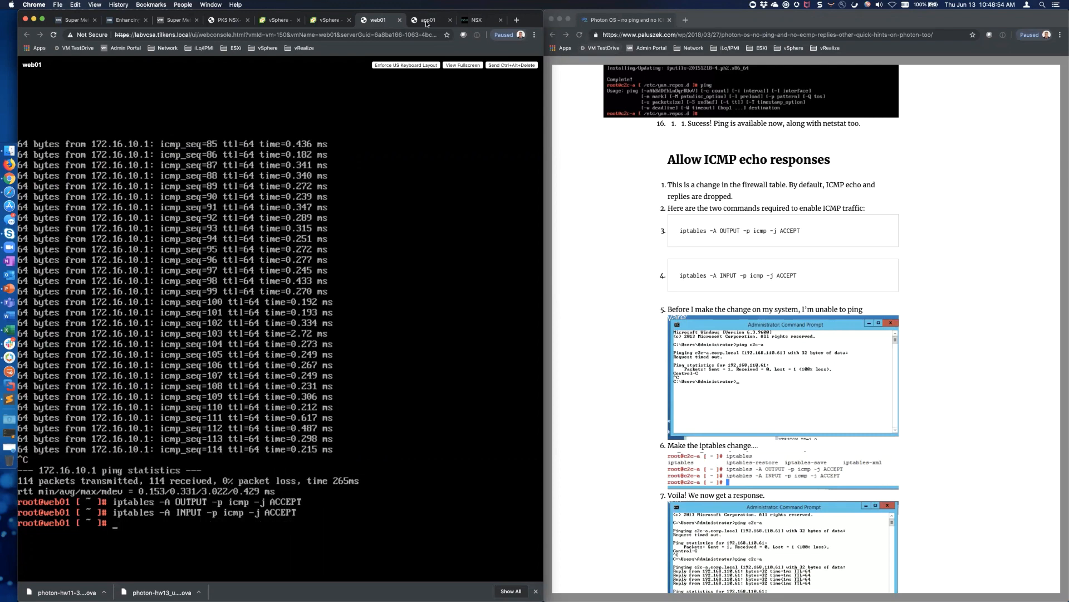
Stop app01's running ping, then ping 8.8.8.8 and stop it once it shows unreachable
click(428, 20)
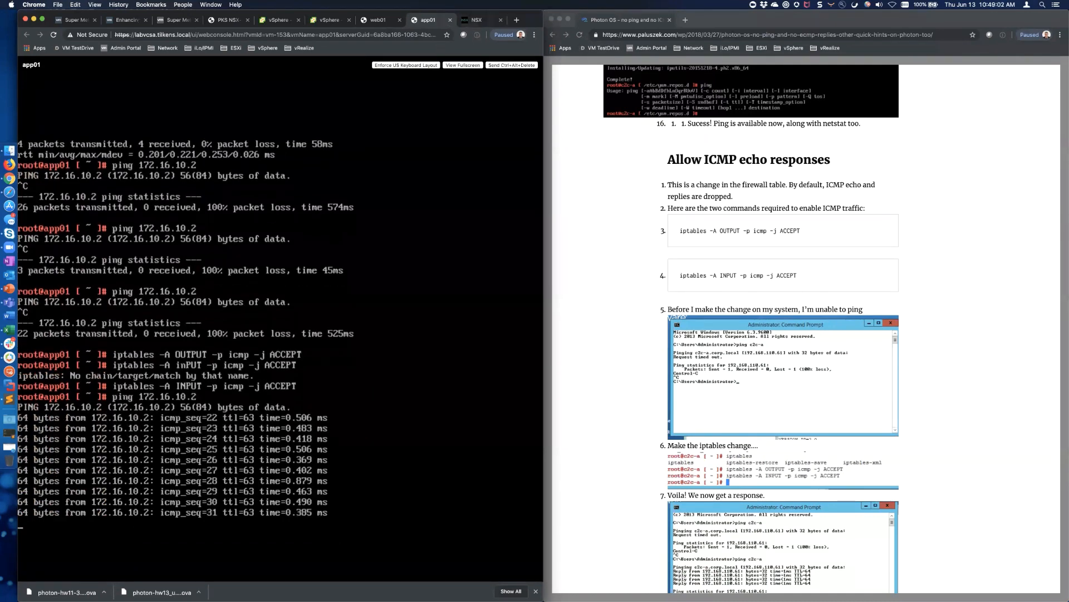
double_click(531, 20)
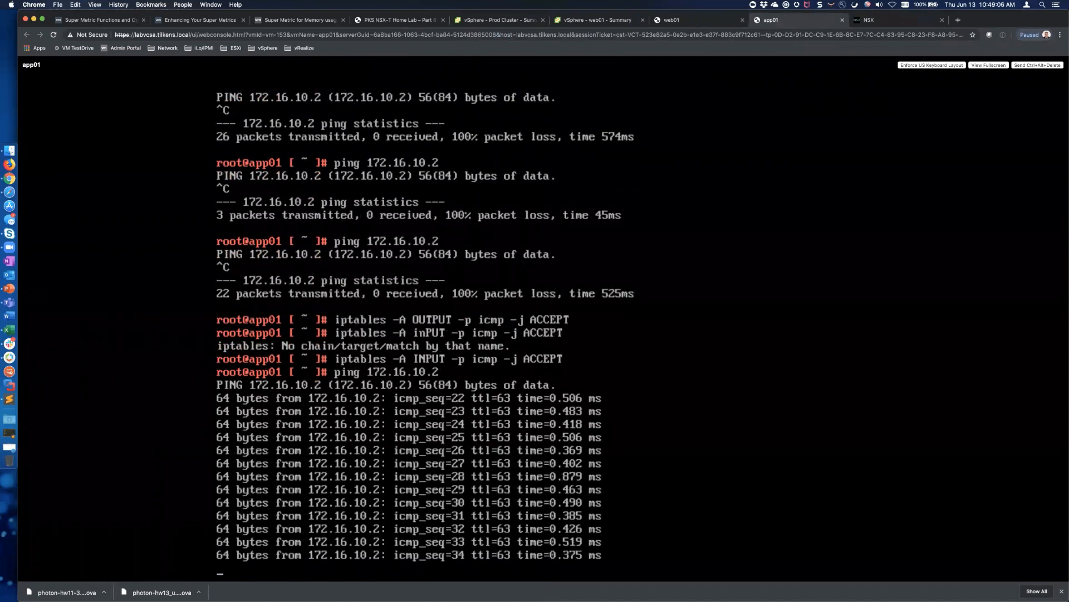
key(ctrl+c)
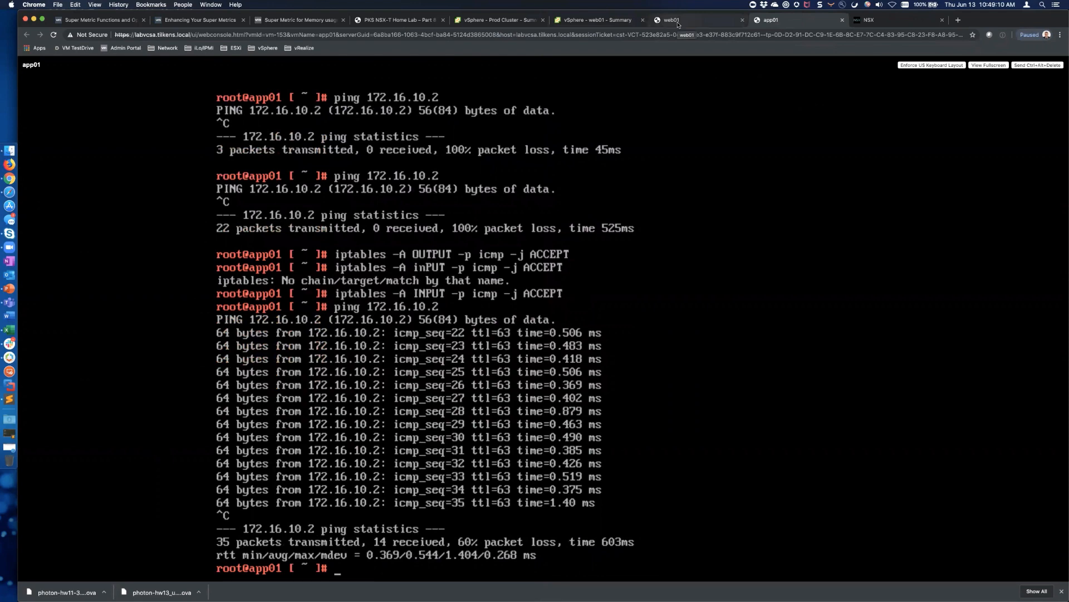
text(ping 8.8.8.8)
key(Return)
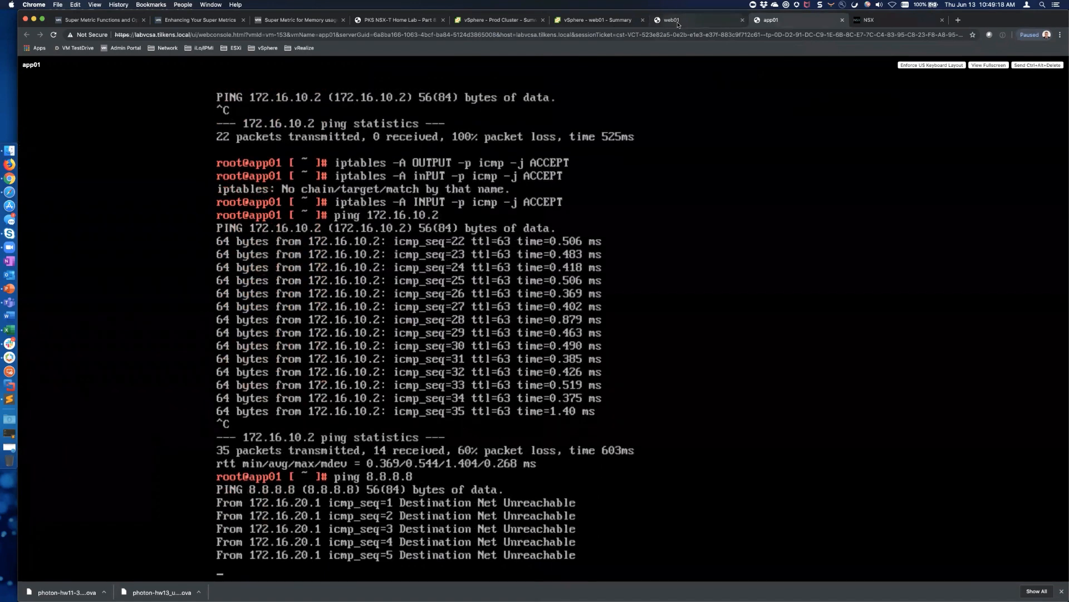
key(ctrl+c)
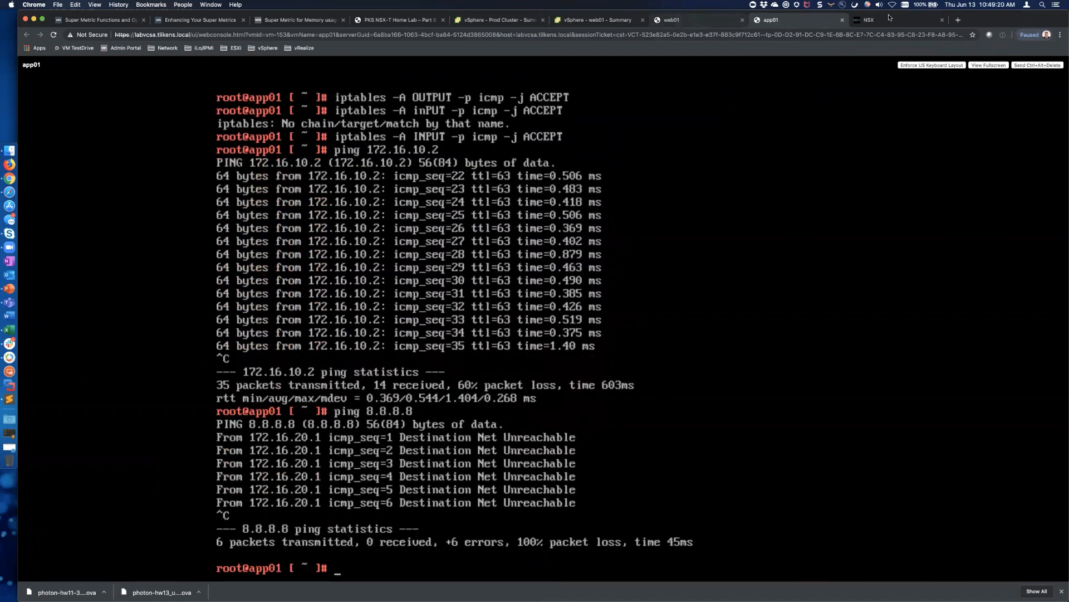
Add Tier-0 gateway t0-gw, keeping Active Active HA, on edge-cluster-01, and save it
click(891, 20)
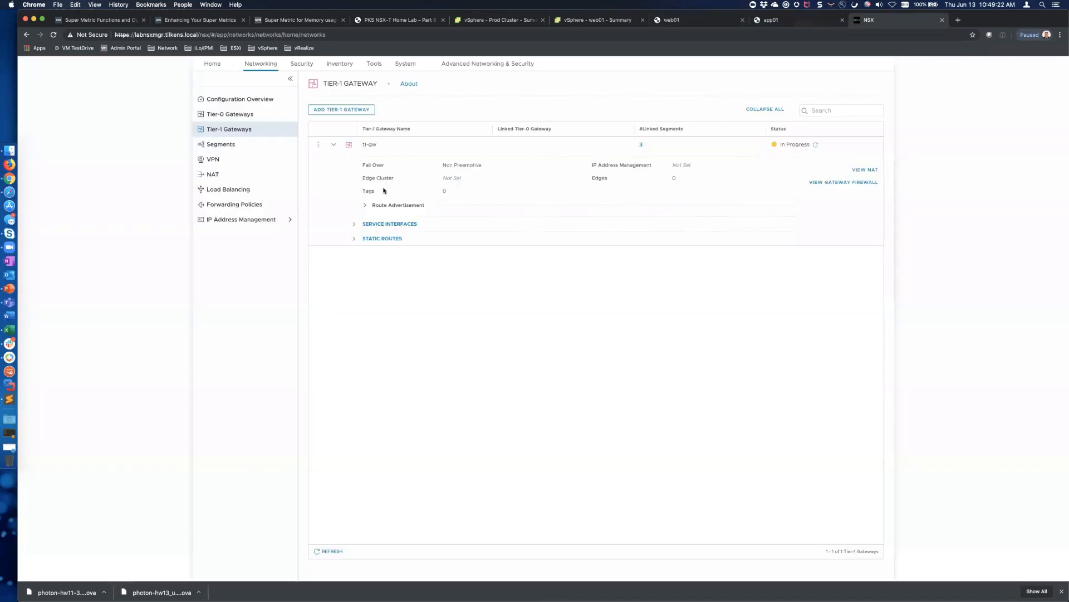
click(226, 116)
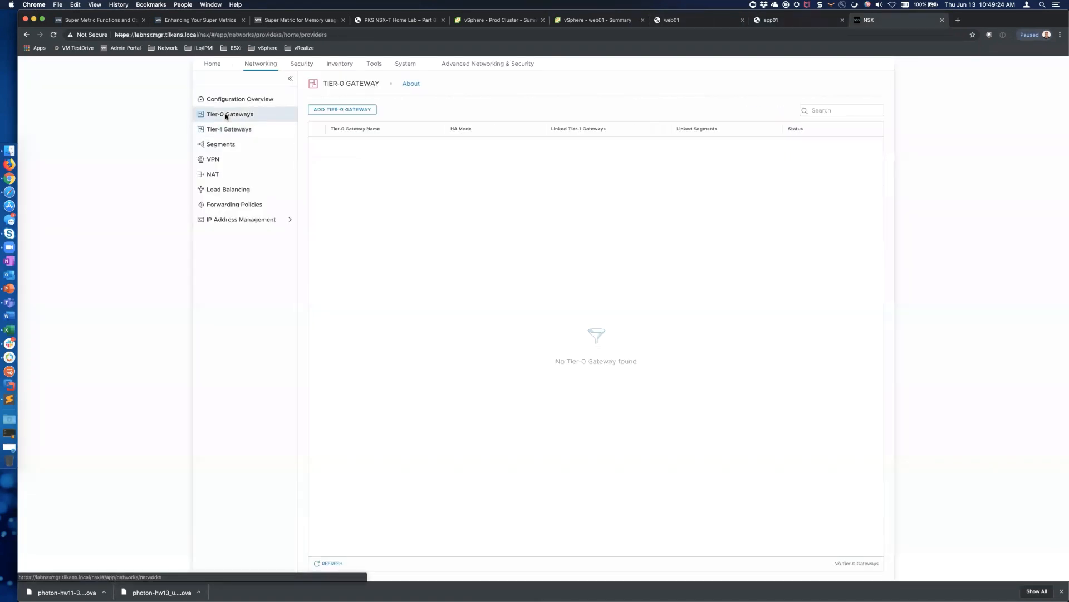
click(346, 110)
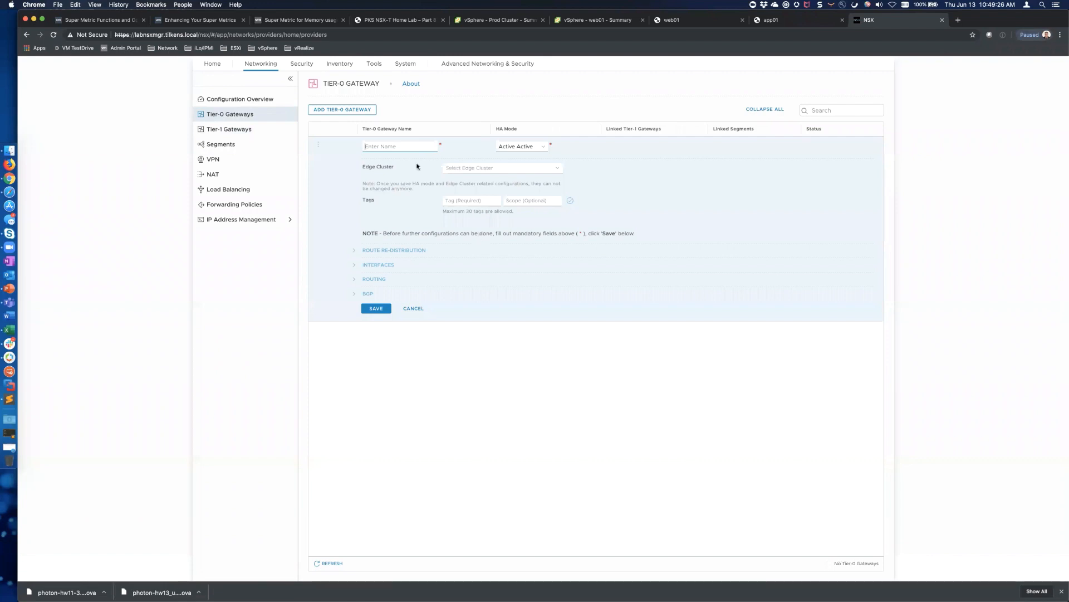
click(368, 146)
text(t)
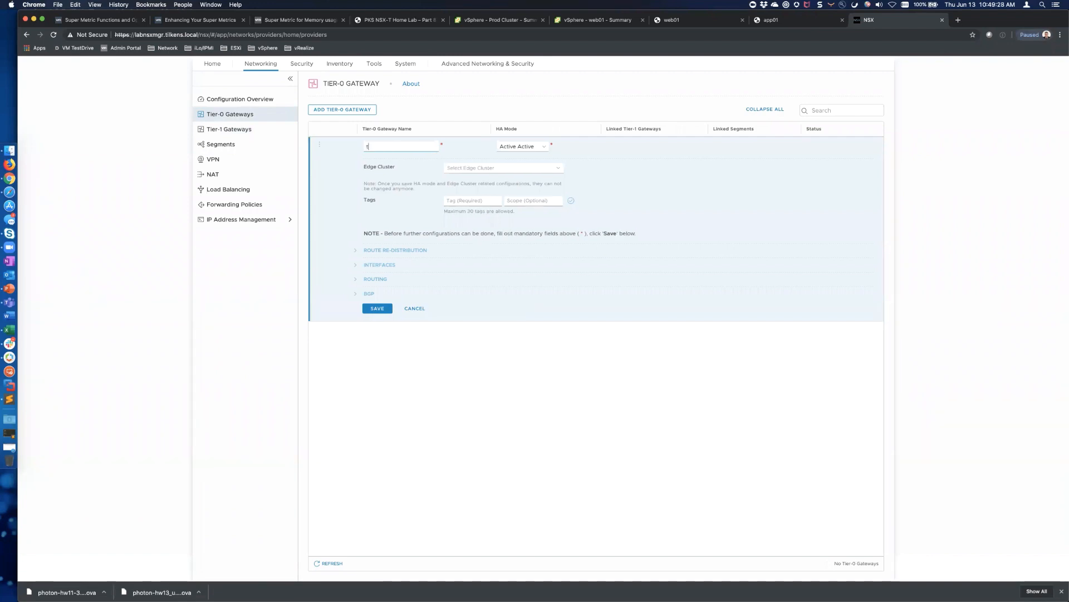
text(0-gw)
click(545, 149)
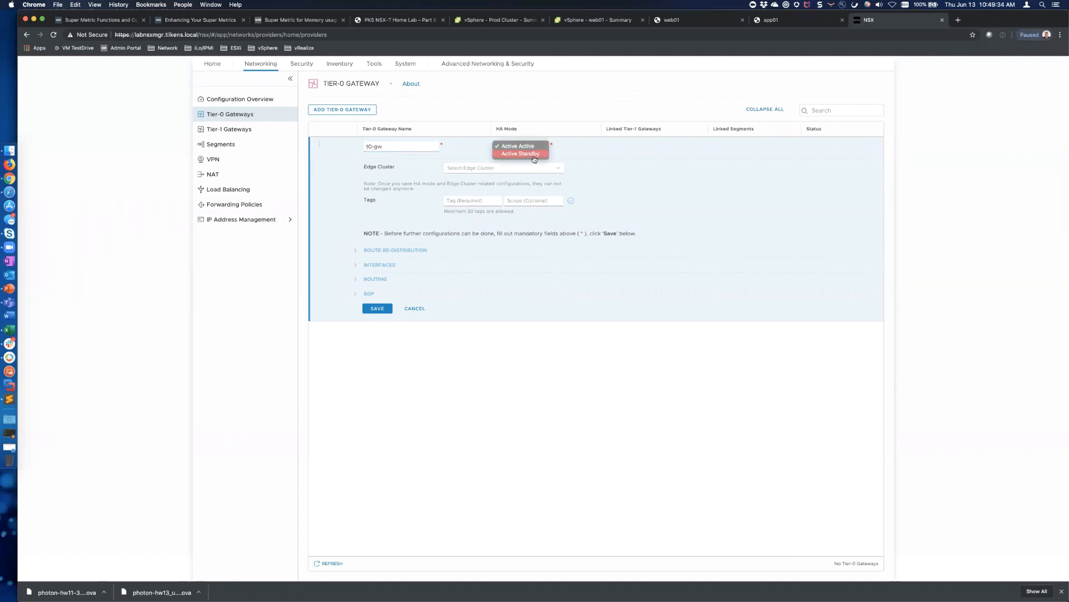
click(567, 154)
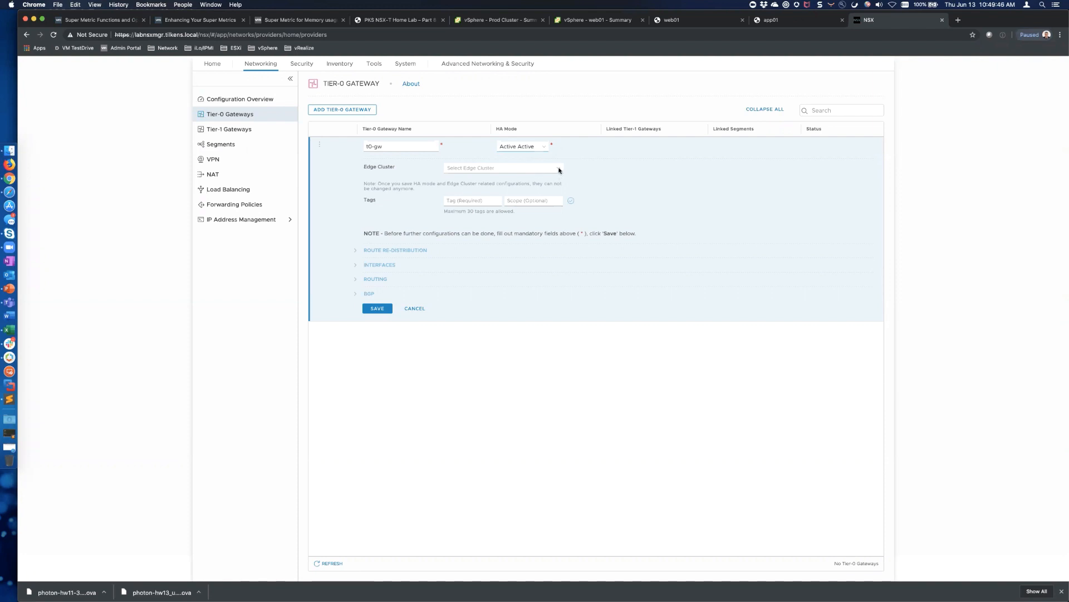
click(560, 170)
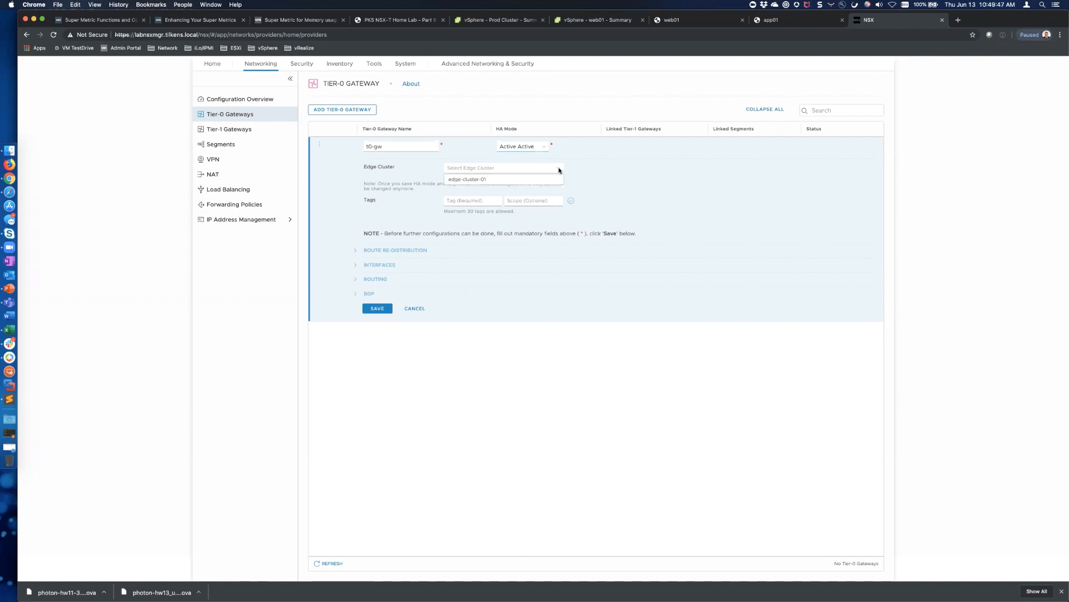
click(476, 179)
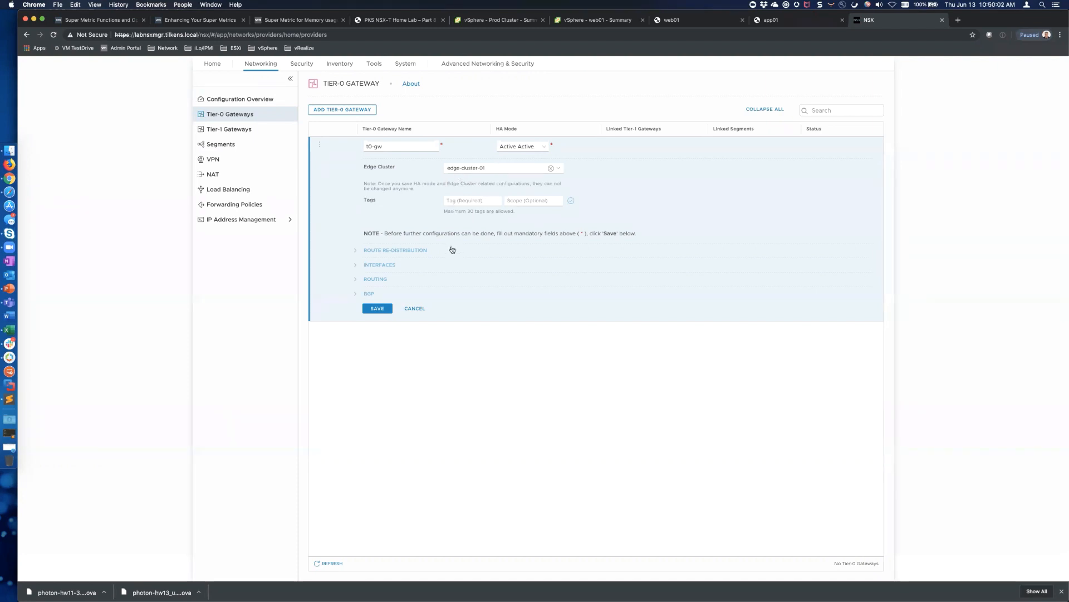
click(387, 310)
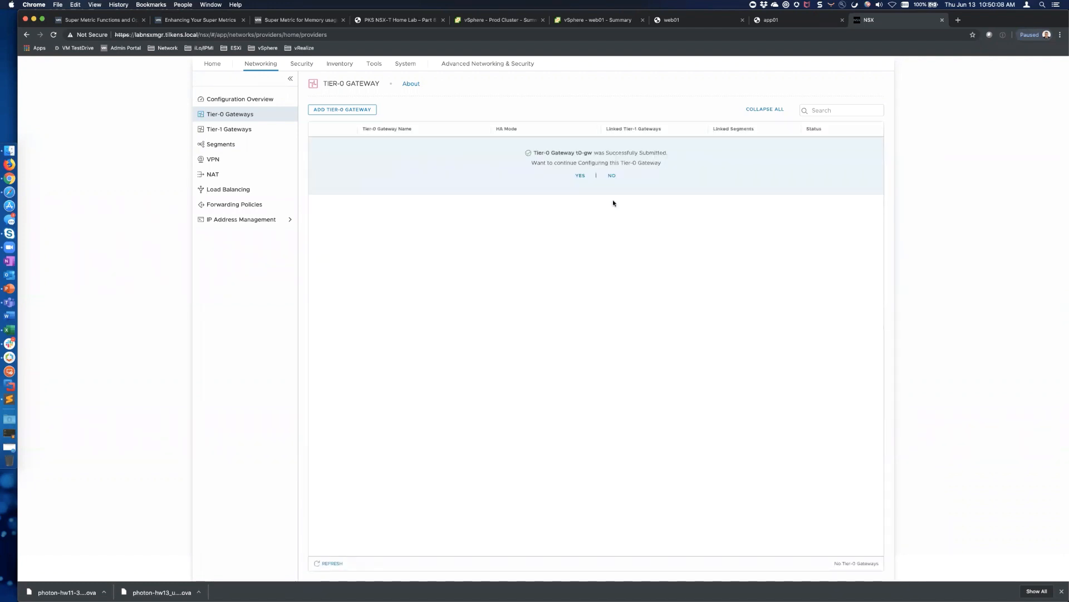
Enable Connected Interfaces & Segments and Tier-1 Connected Subnets redistribution on t0-gw and save
click(579, 175)
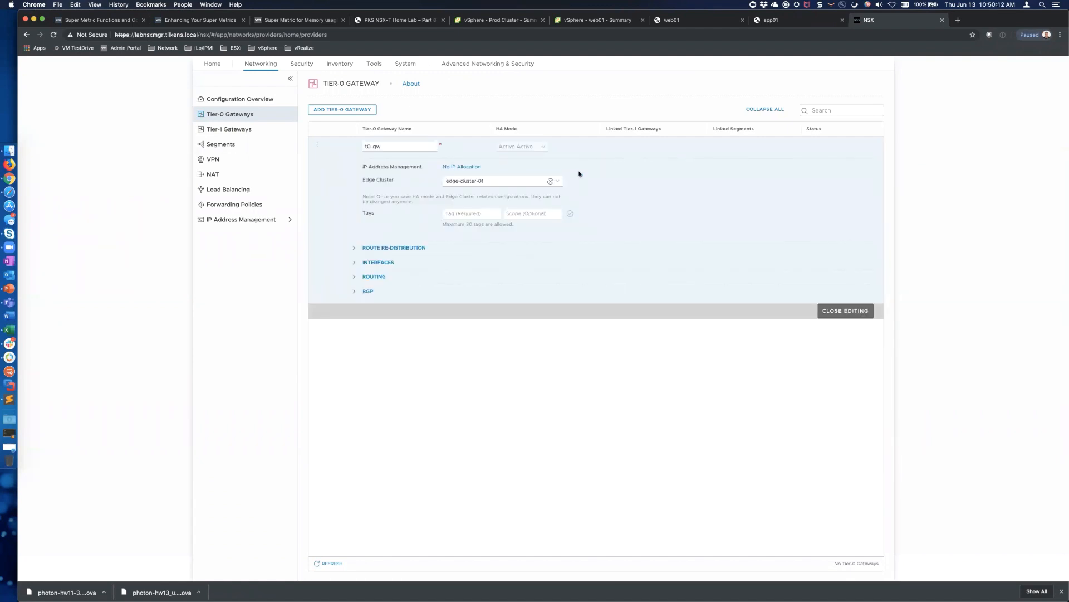
click(353, 249)
click(445, 258)
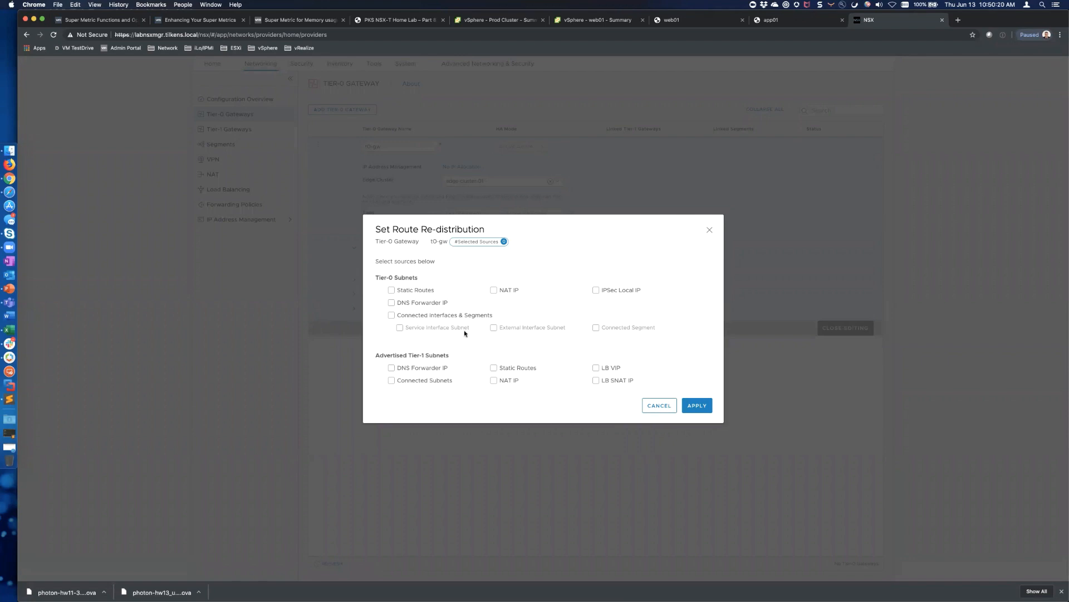
click(392, 317)
click(391, 381)
click(704, 406)
click(377, 279)
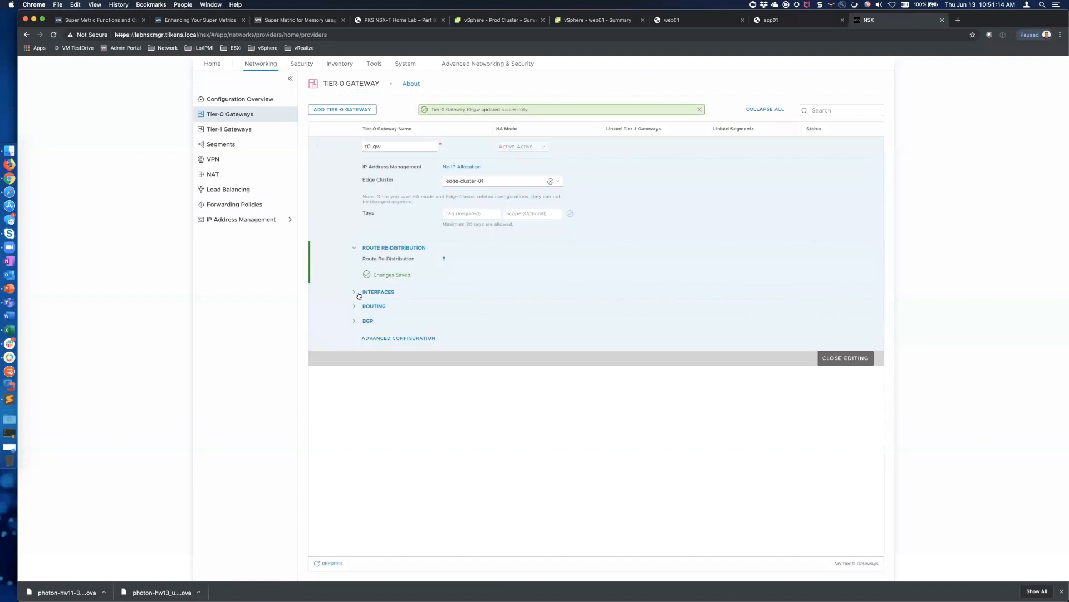
Draft a new External interface Uplink1 on t0-gw with address 10.0.60.2/24
click(356, 293)
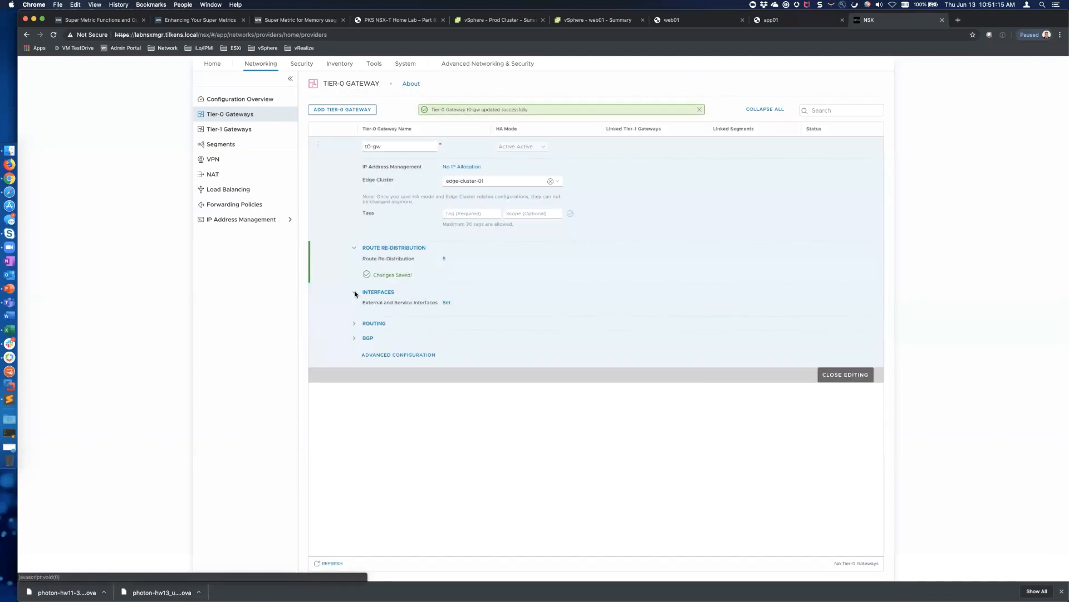
click(447, 303)
click(362, 171)
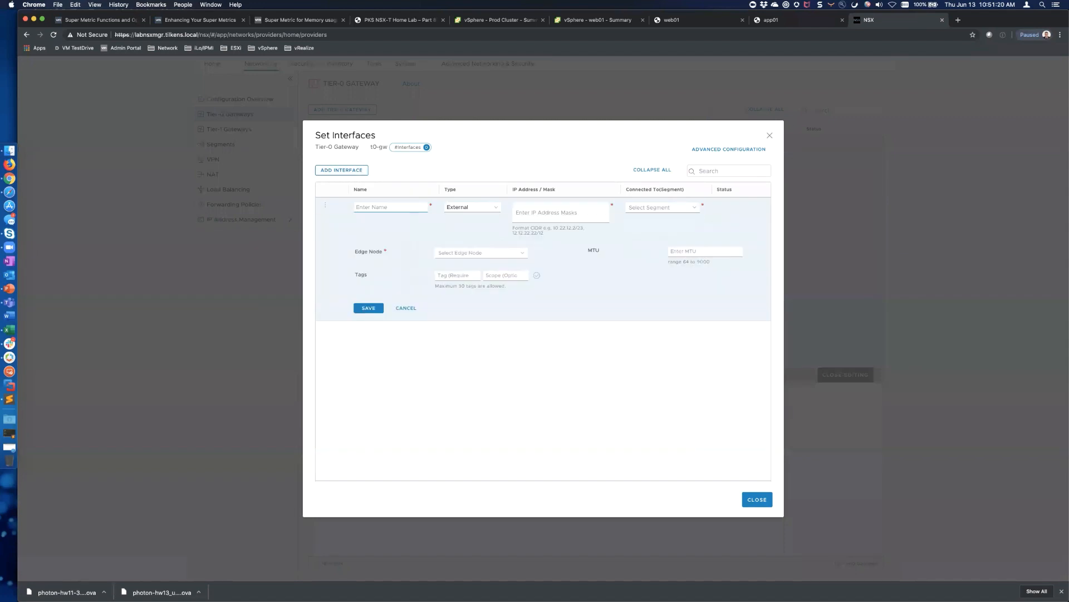
text(up)
key(BackSpace)
key(BackSpace)
text(Uplink)
key(Tab)
click(497, 209)
key(Return)
click(535, 208)
text(10.0.)
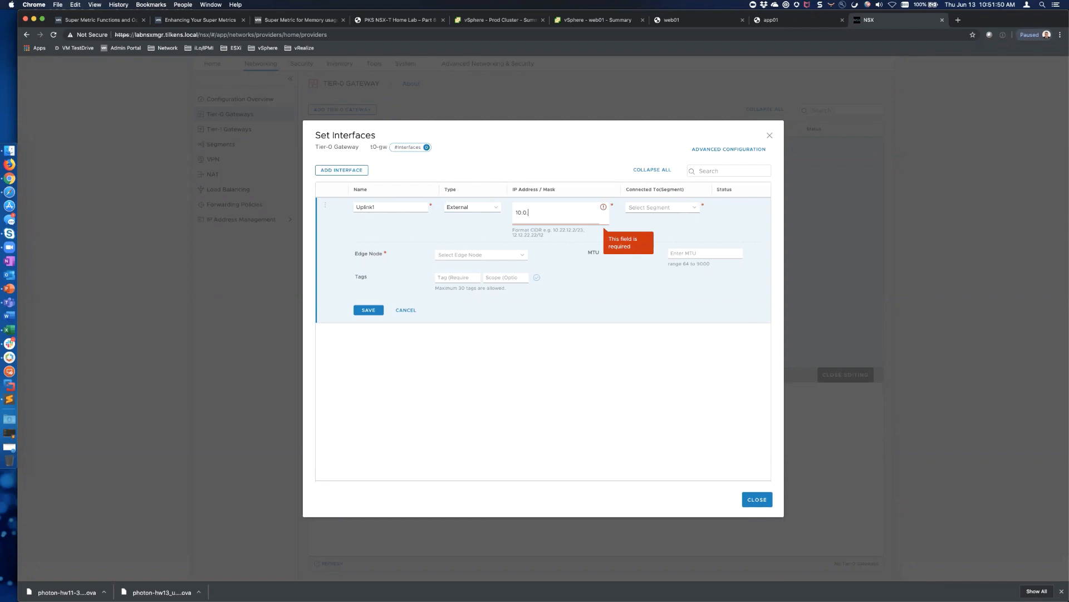
text(60.2/24)
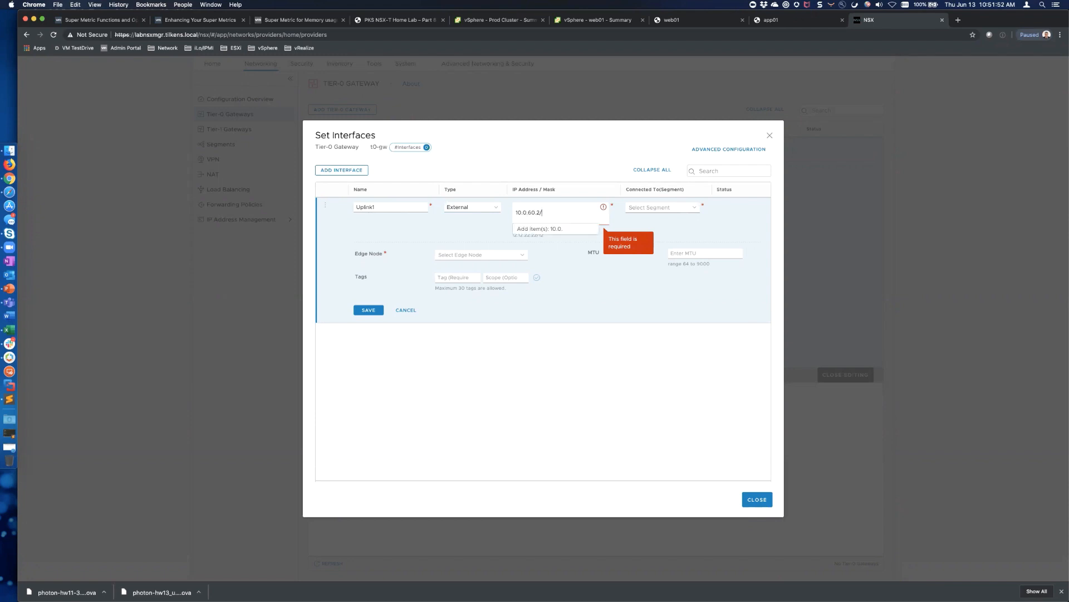
click(551, 229)
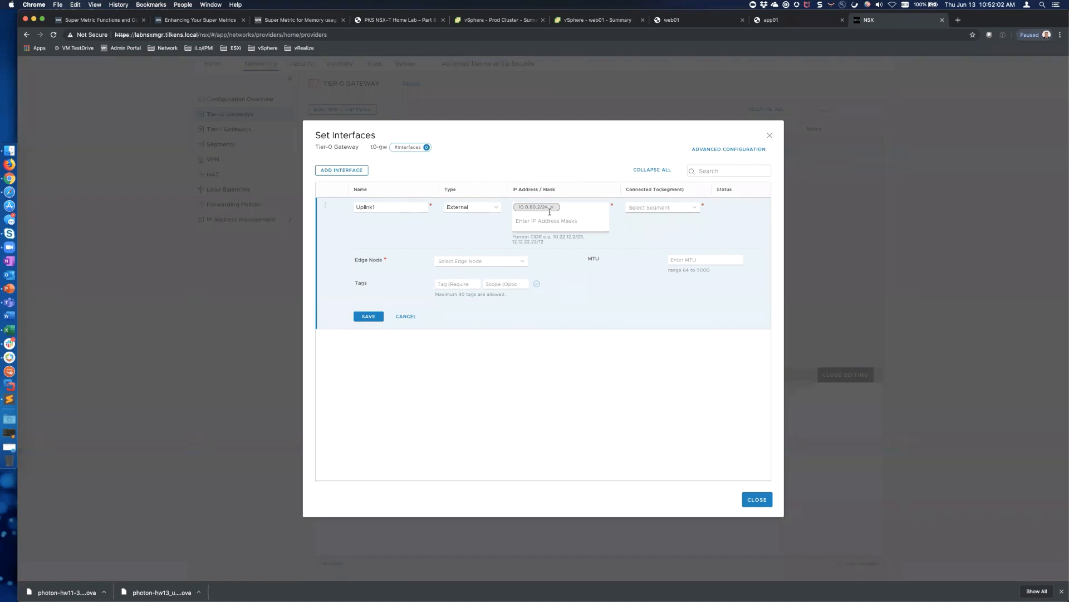
Verify the uplink1 entry and its address in cells Q5 and P5 of the IP Addresses sheet
key(super+Tab)
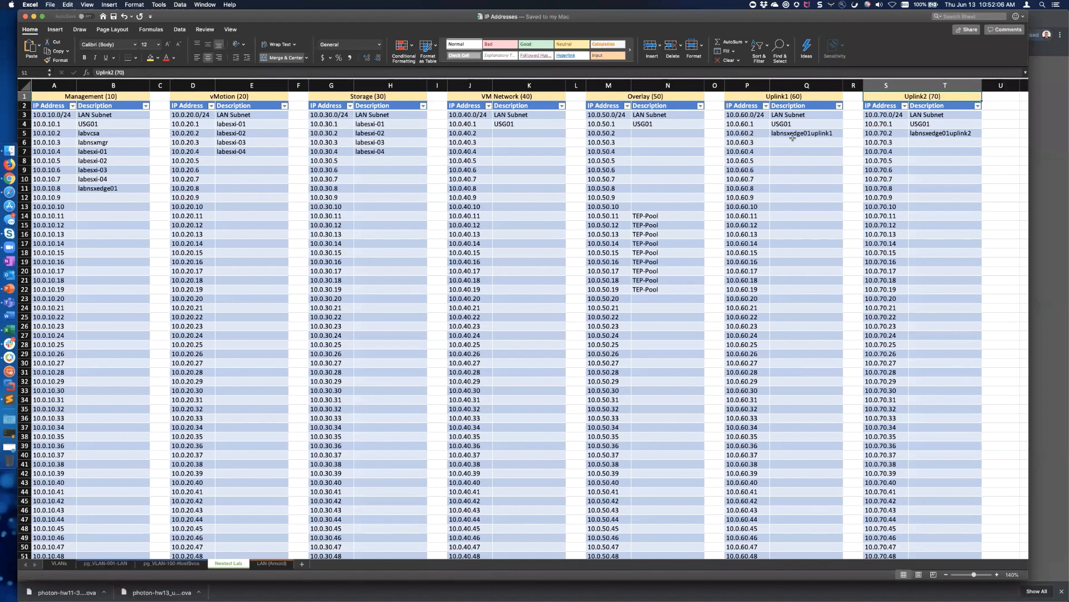
click(806, 133)
click(741, 132)
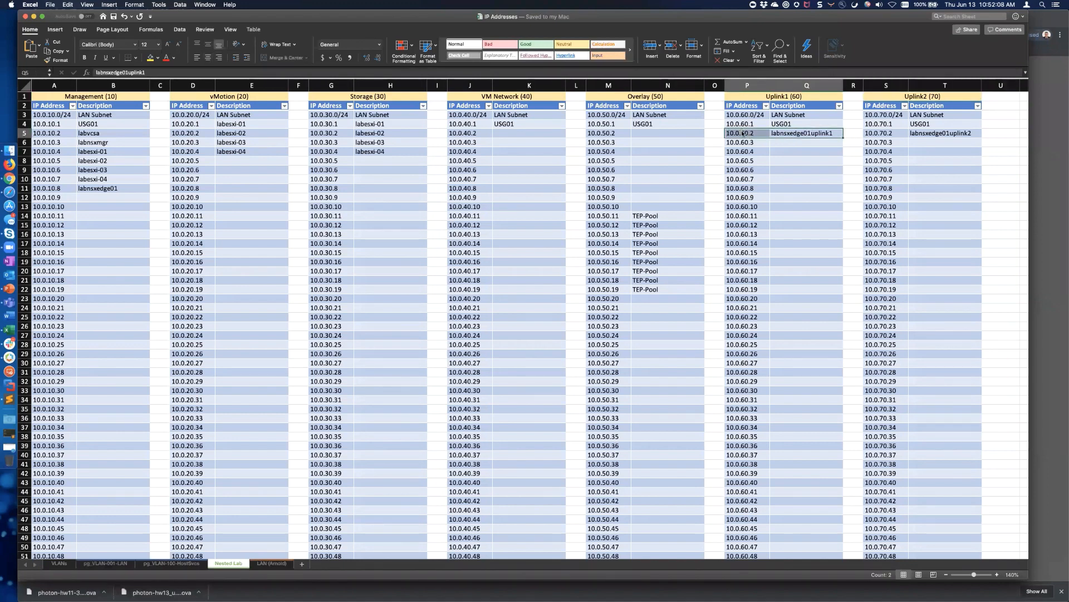
key(super+Tab)
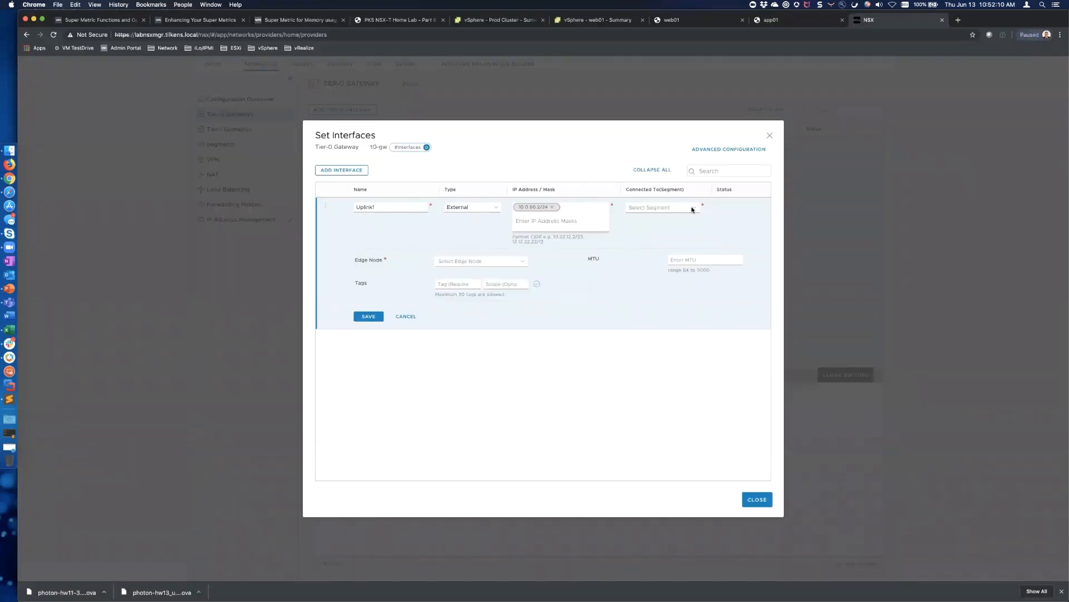
Connect Uplink1 to segment uplink1 on edge node labnsxedge01, save it, and close interfaces
click(692, 208)
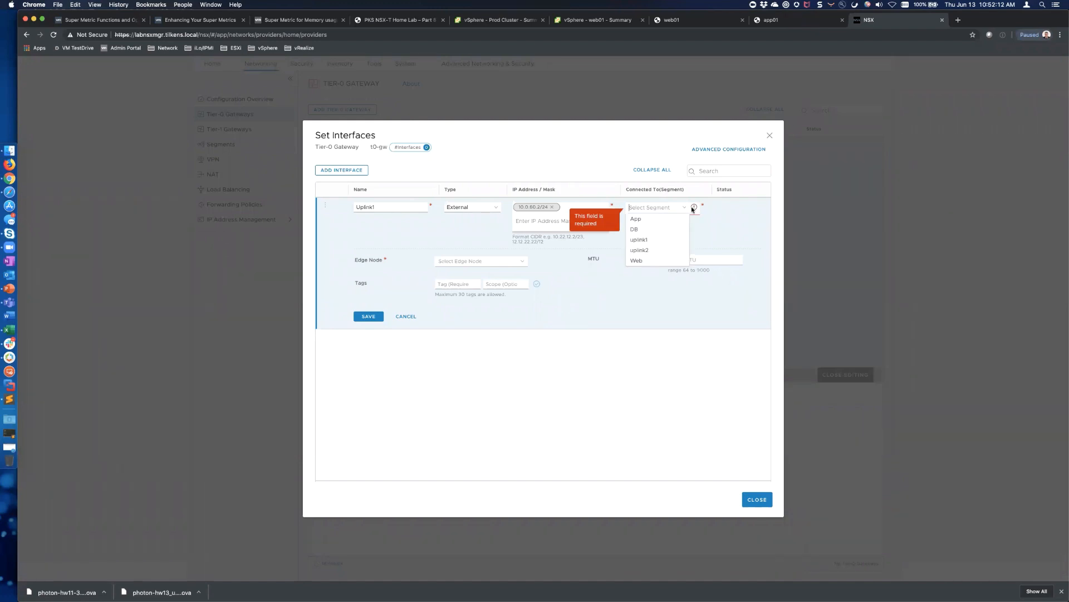
click(655, 240)
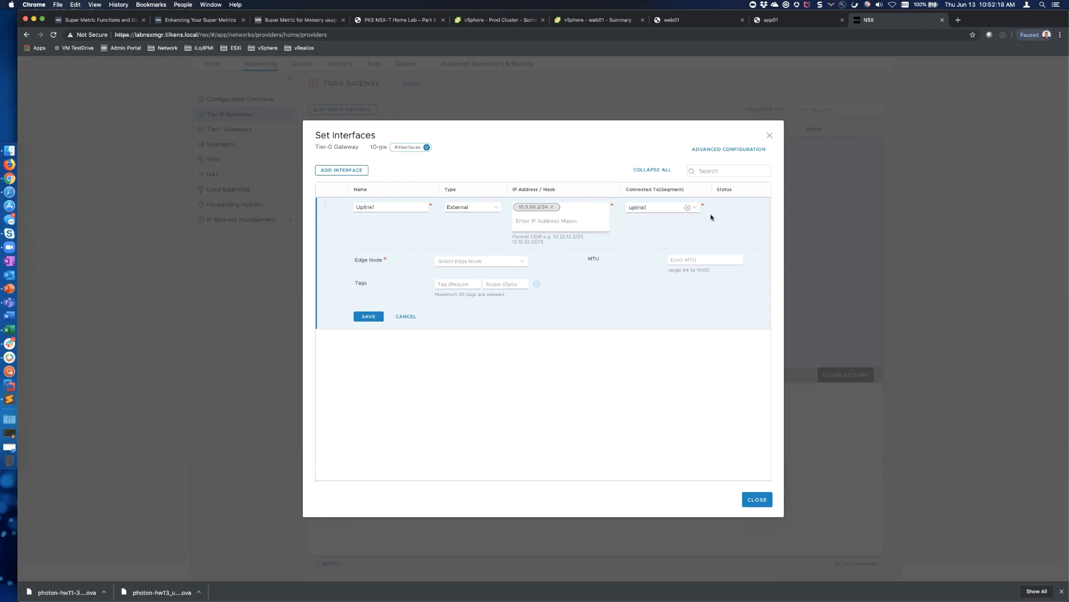
click(524, 261)
click(460, 273)
click(371, 316)
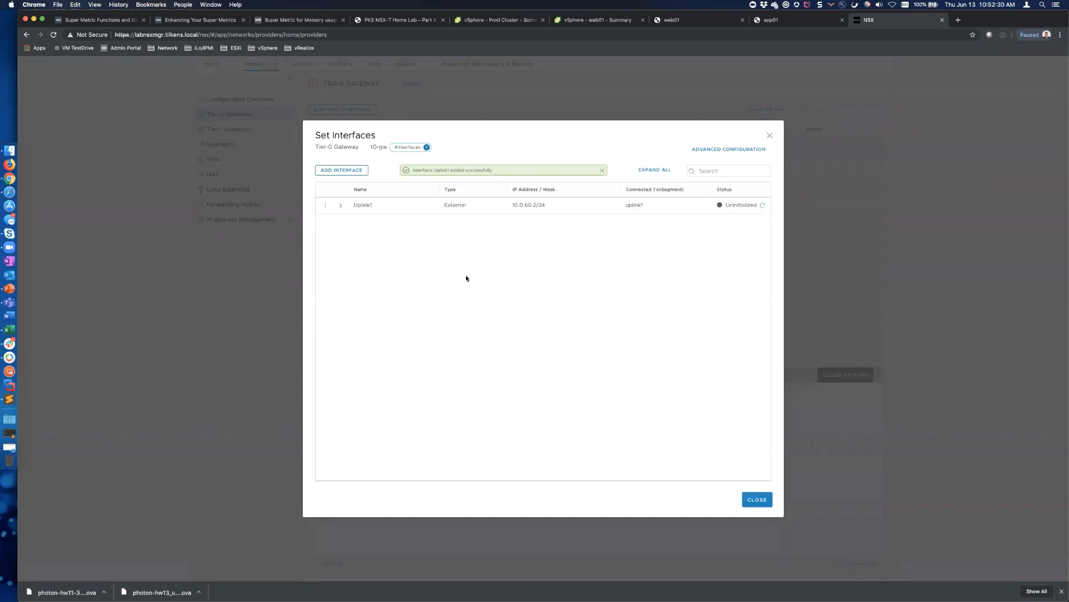
click(340, 205)
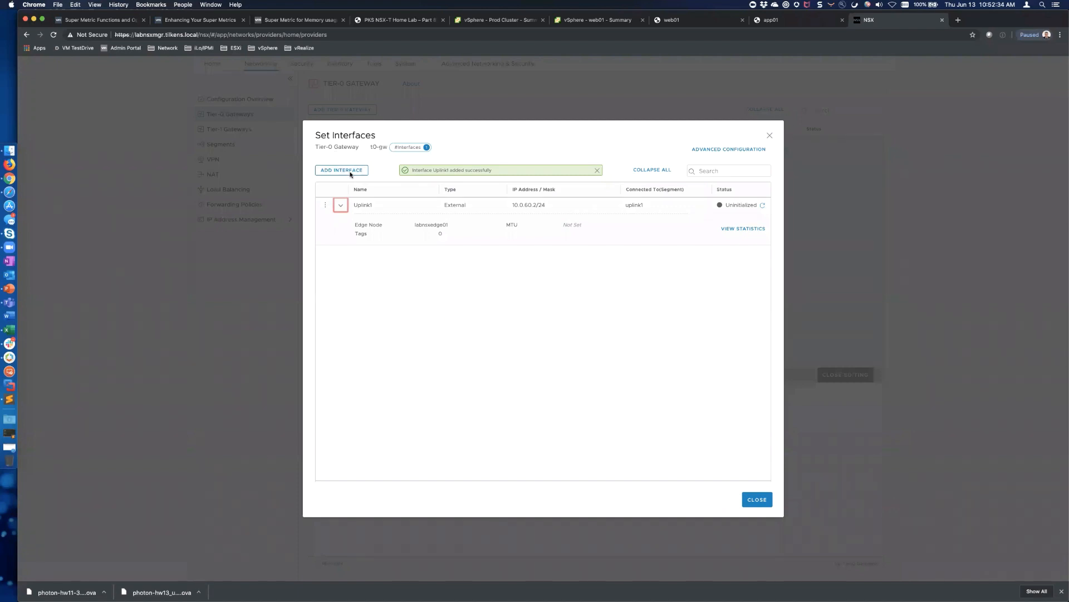
click(755, 500)
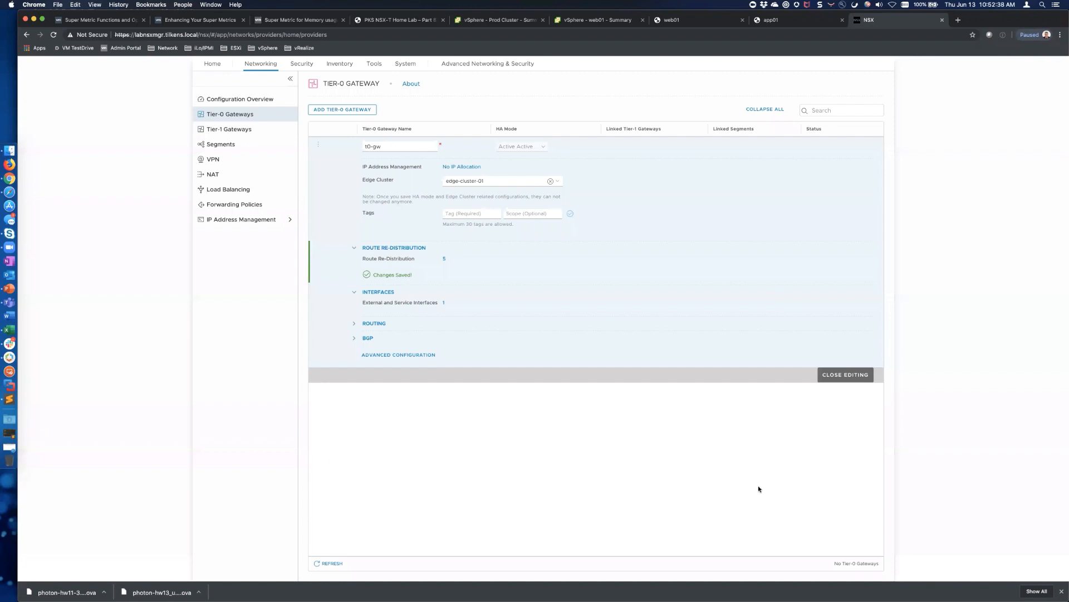
Start a new t0-gw static route named uplink for 0.0.0.0/0
click(355, 326)
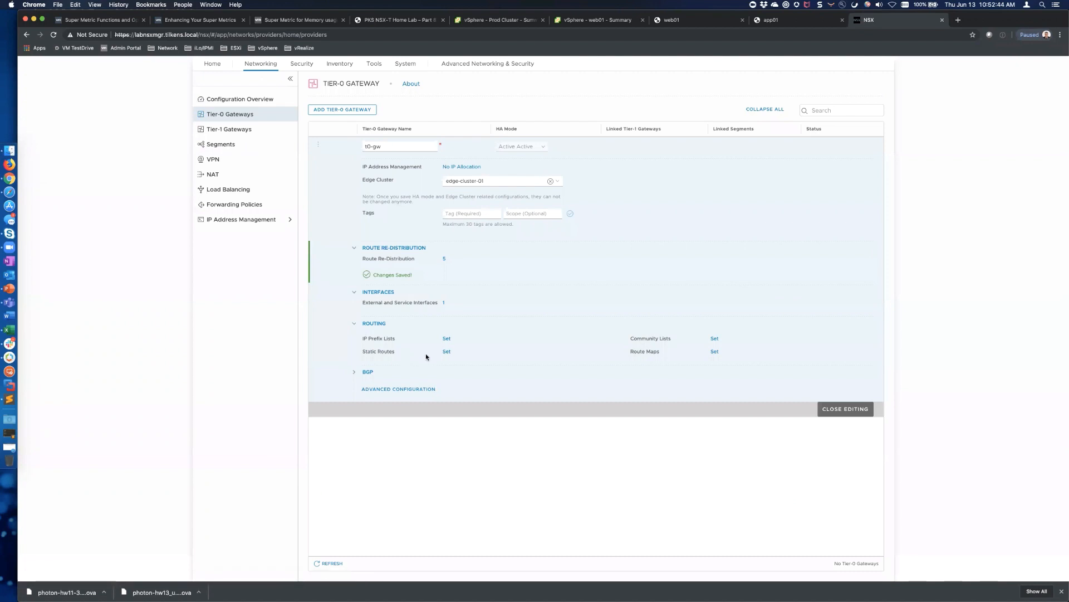
click(446, 352)
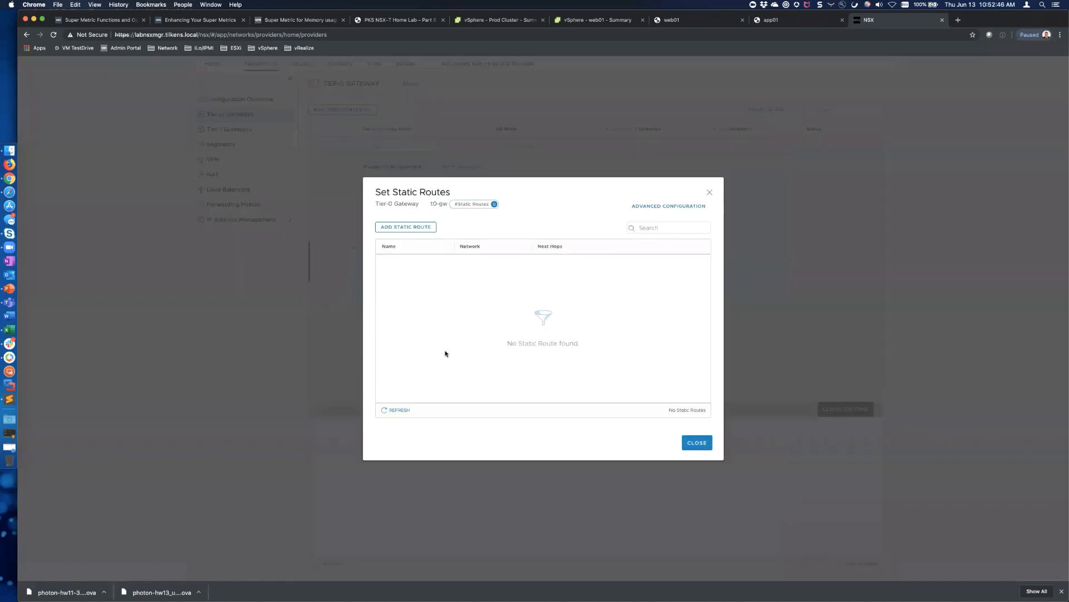
click(418, 227)
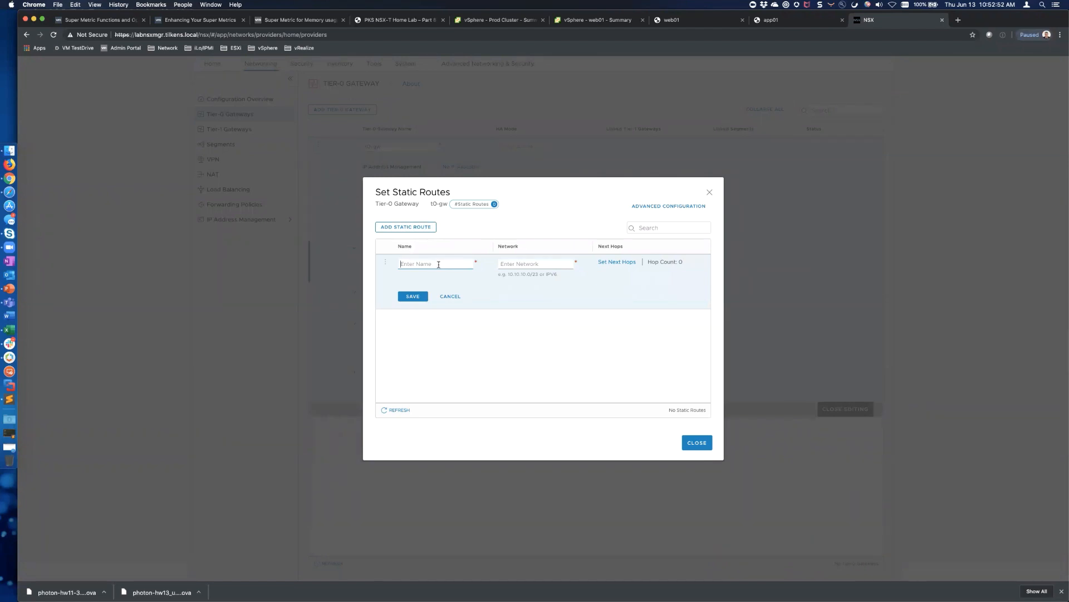
text(uplink)
text(0.0.0.0/0)
Give the route next hop 10.0.60.1 on interface Uplink1, apply, and save the route
click(620, 264)
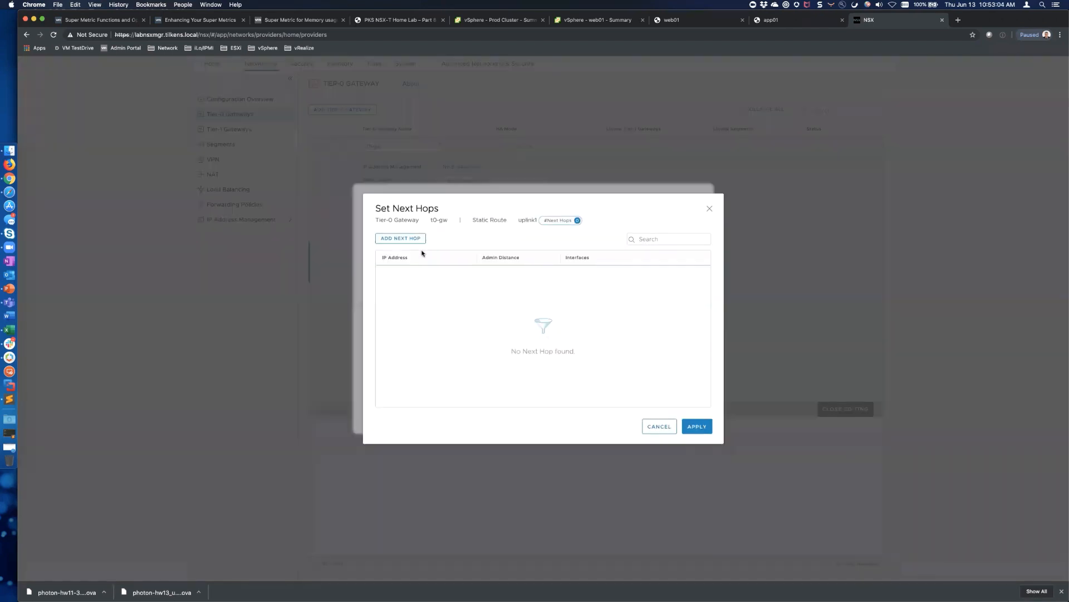
click(418, 238)
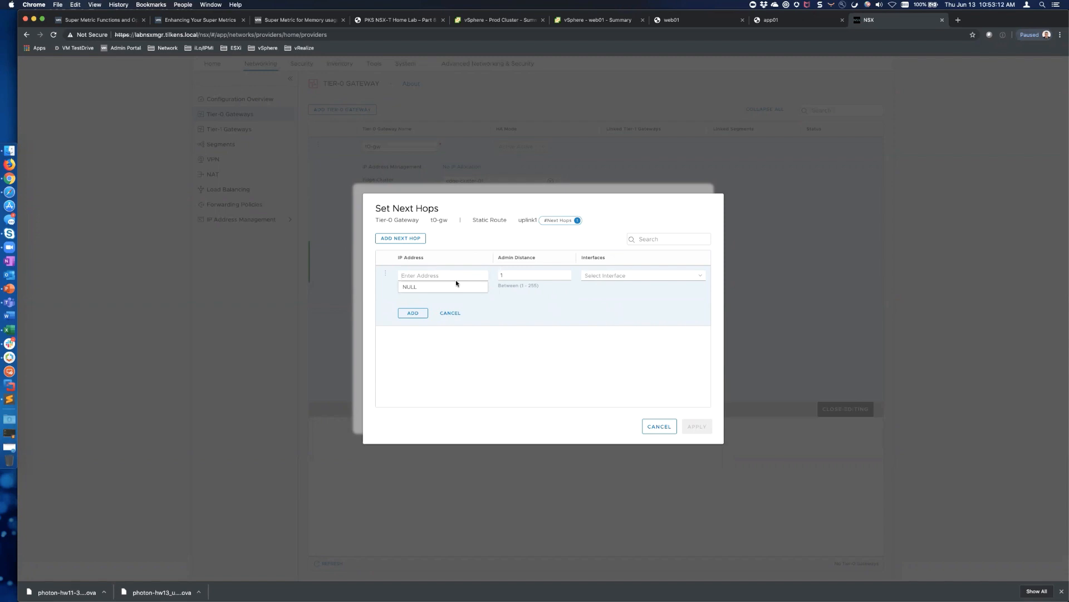
text(10.0.60.1)
click(447, 287)
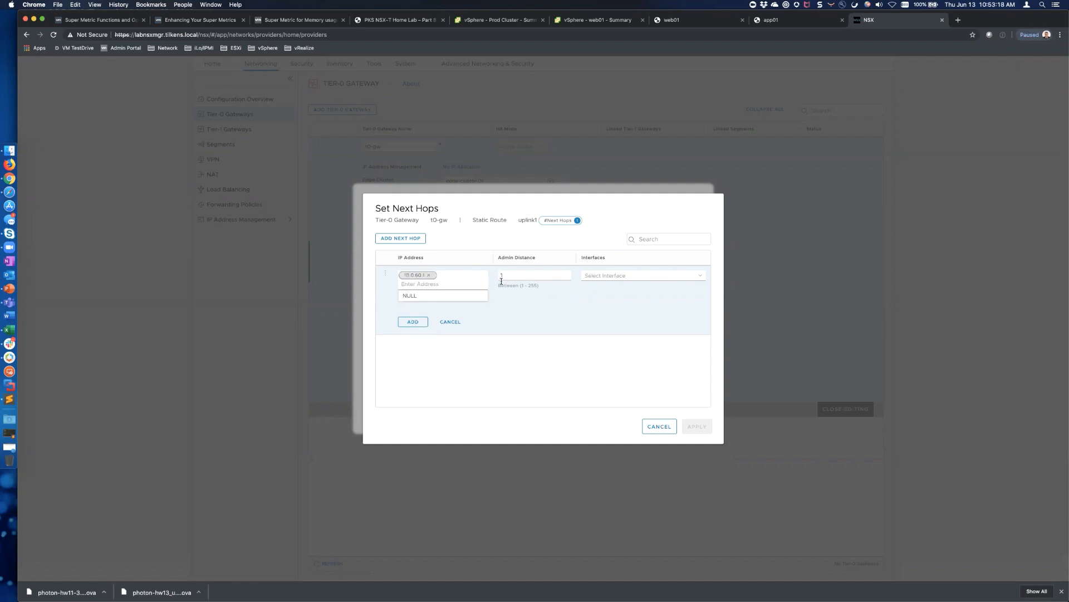
click(632, 276)
click(601, 289)
click(416, 323)
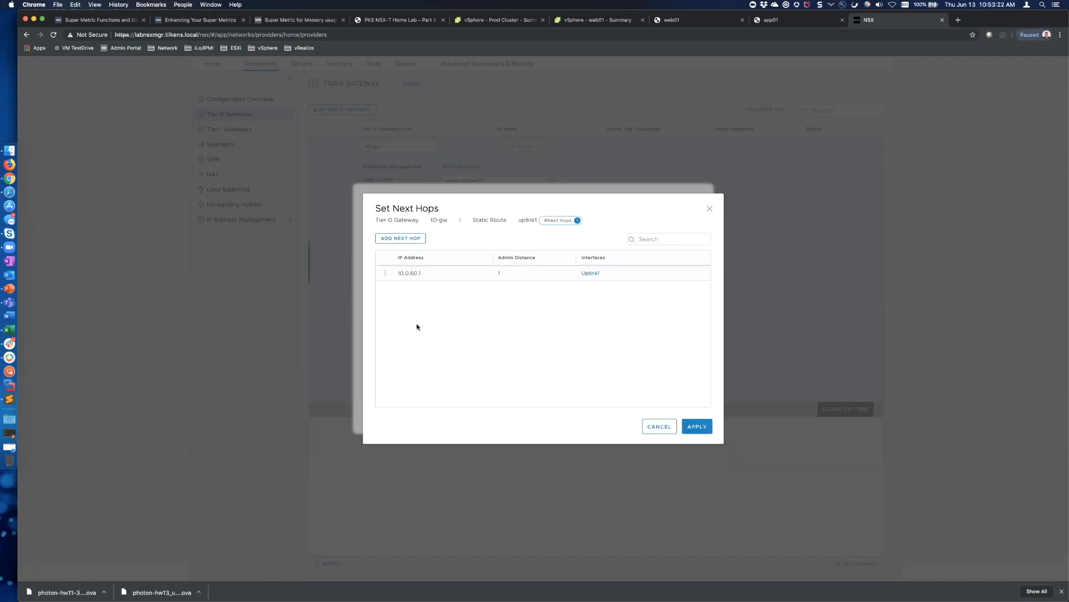
click(688, 423)
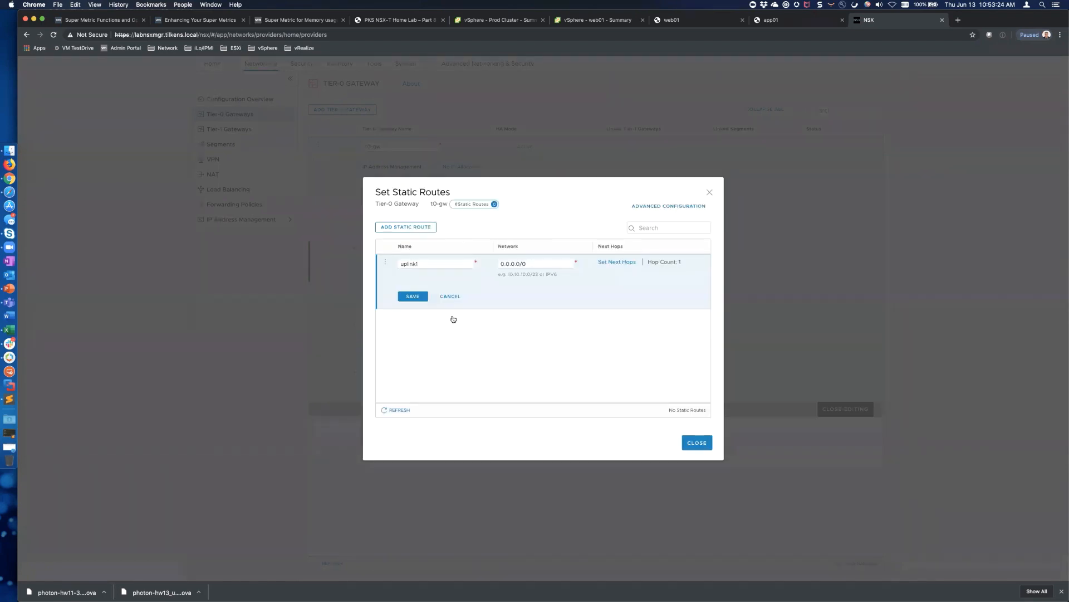
click(416, 297)
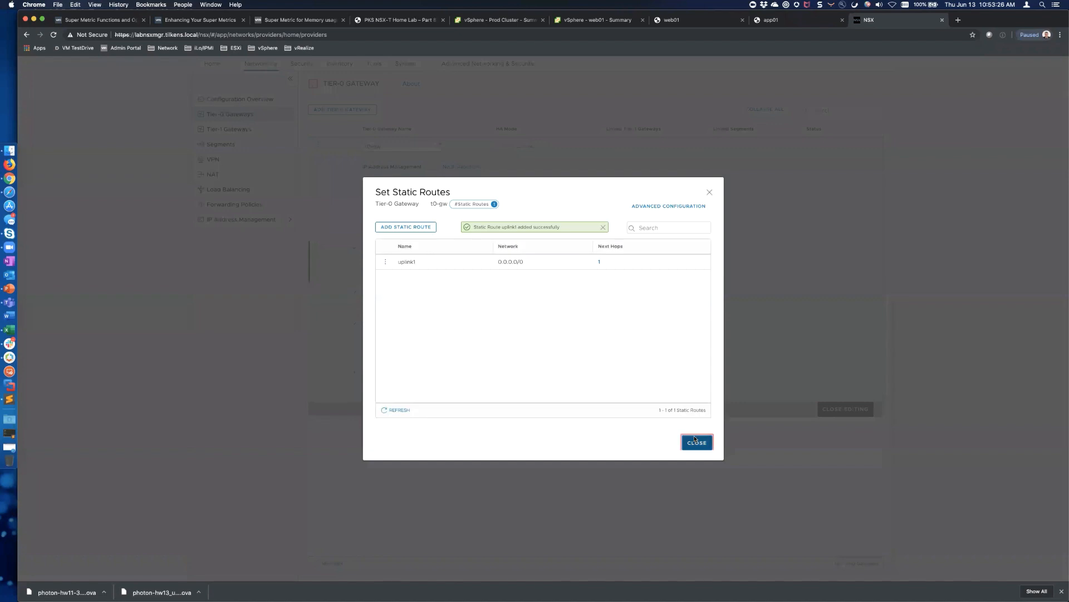
Close the static routes list, finish editing t0-gw, and review its details
click(697, 442)
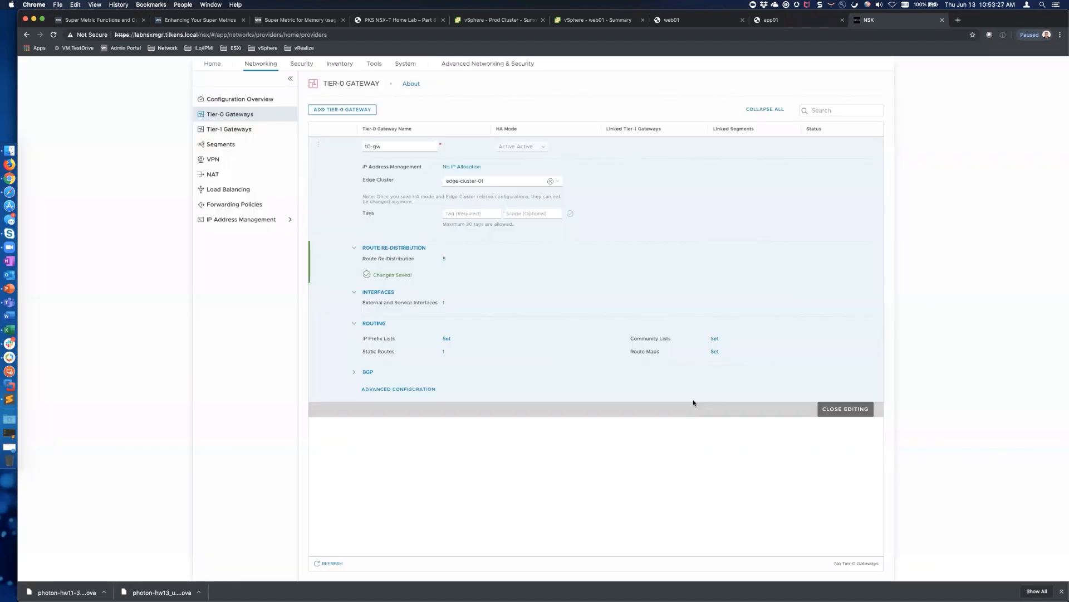
click(848, 408)
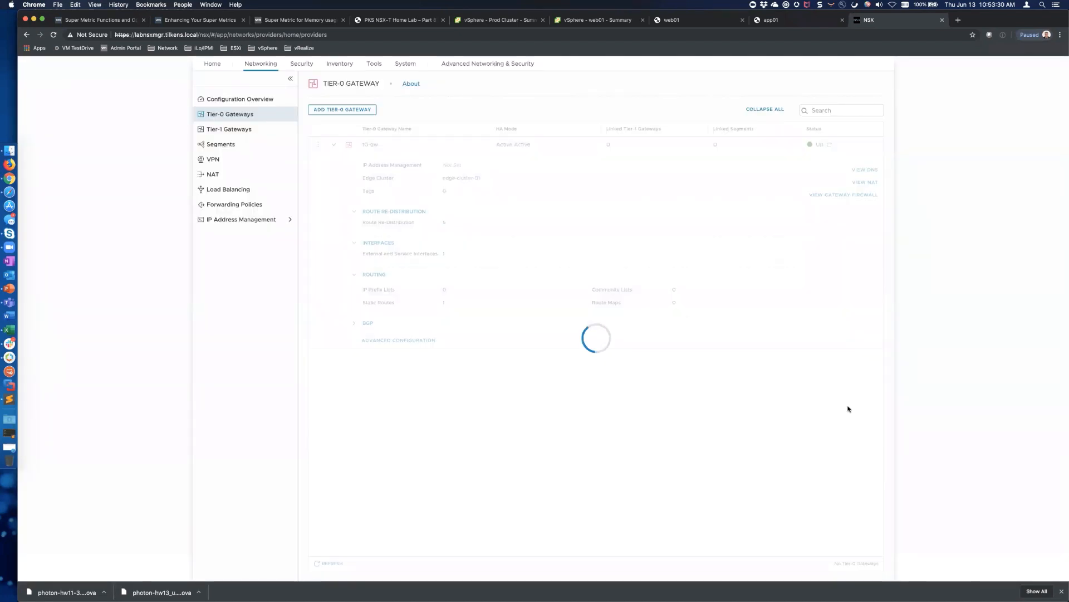
click(333, 145)
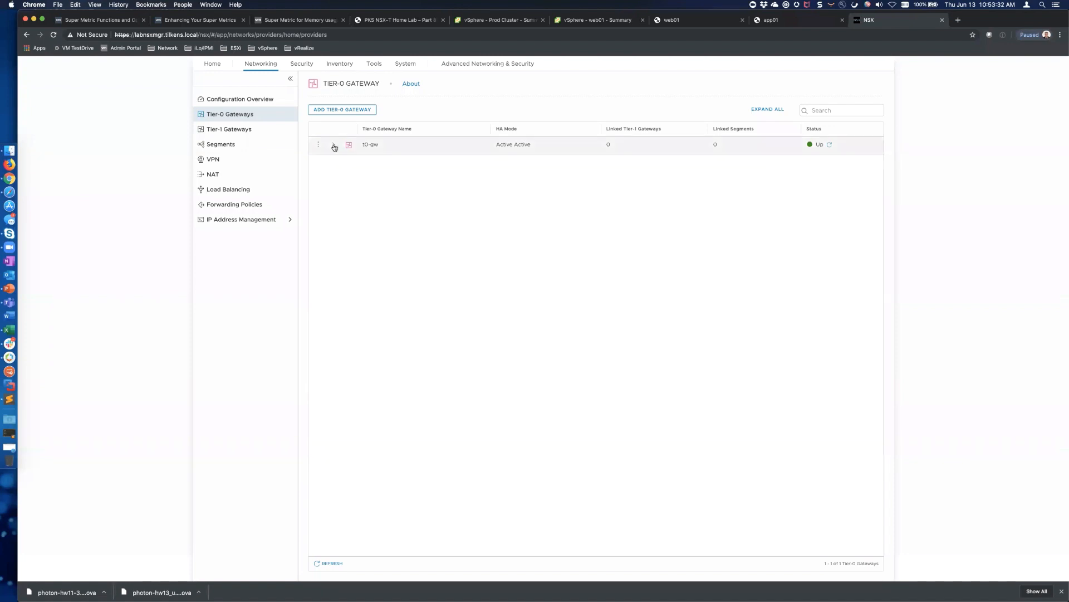
click(791, 23)
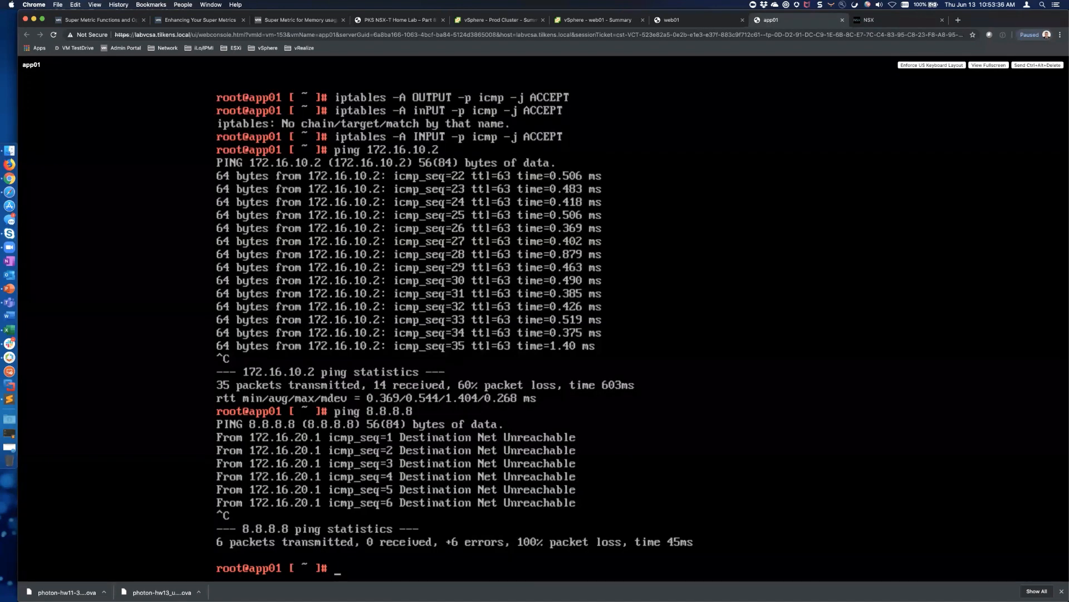
Ping 8.8.8.8 from app01 again; it still returns Destination Net Unreachable
text(ping 8.8.8.8)
key(Return)
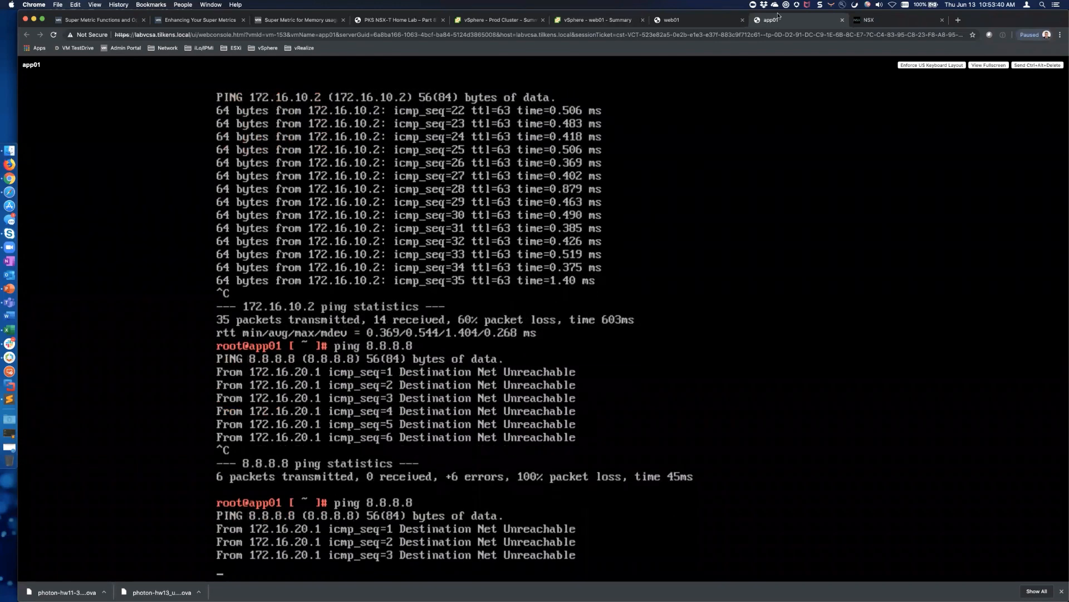
click(889, 24)
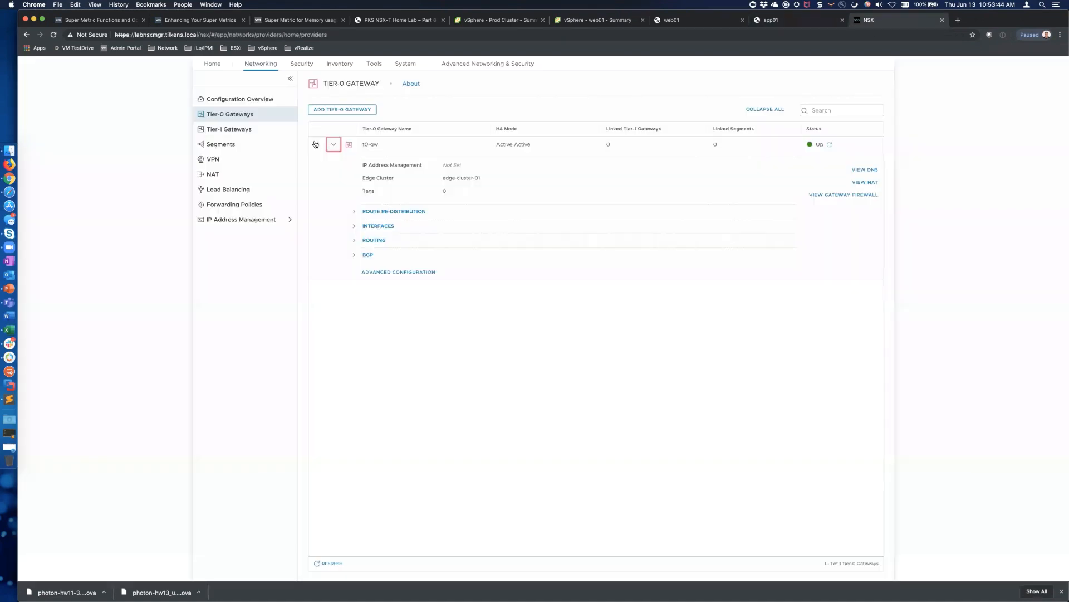
Try editing t1-gw's linked Tier-0 gateway, find the list empty, and exit without changes
click(233, 129)
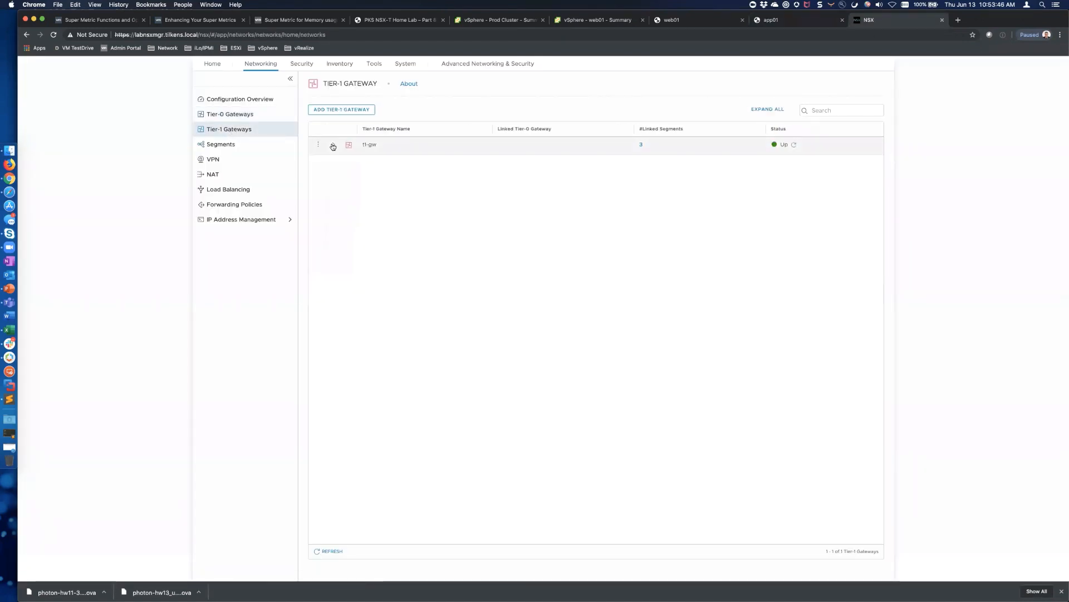
click(333, 146)
click(318, 144)
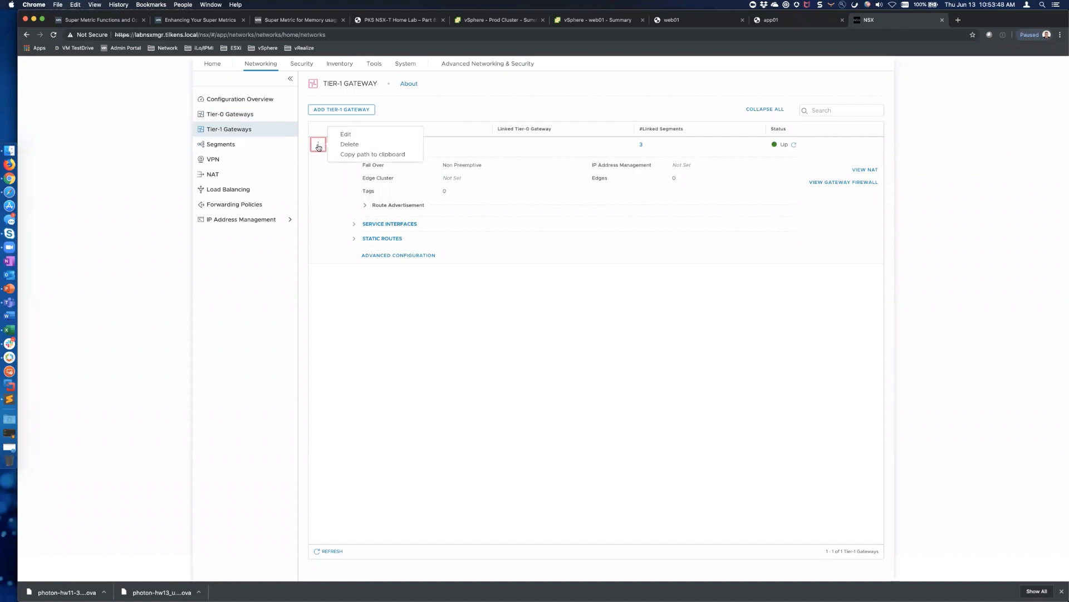
click(345, 134)
click(562, 147)
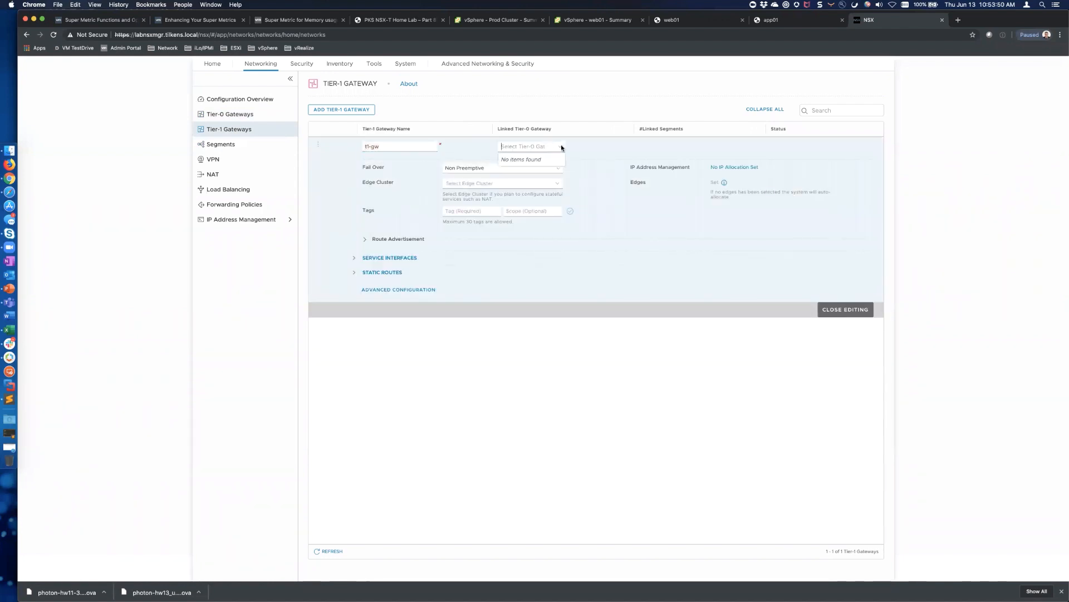
click(586, 149)
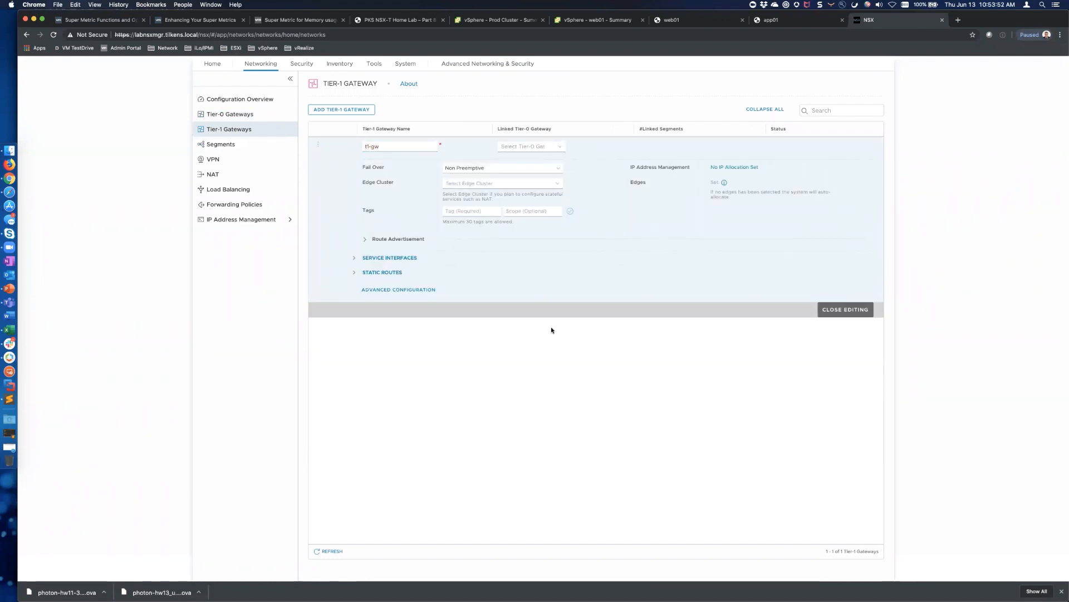
click(858, 314)
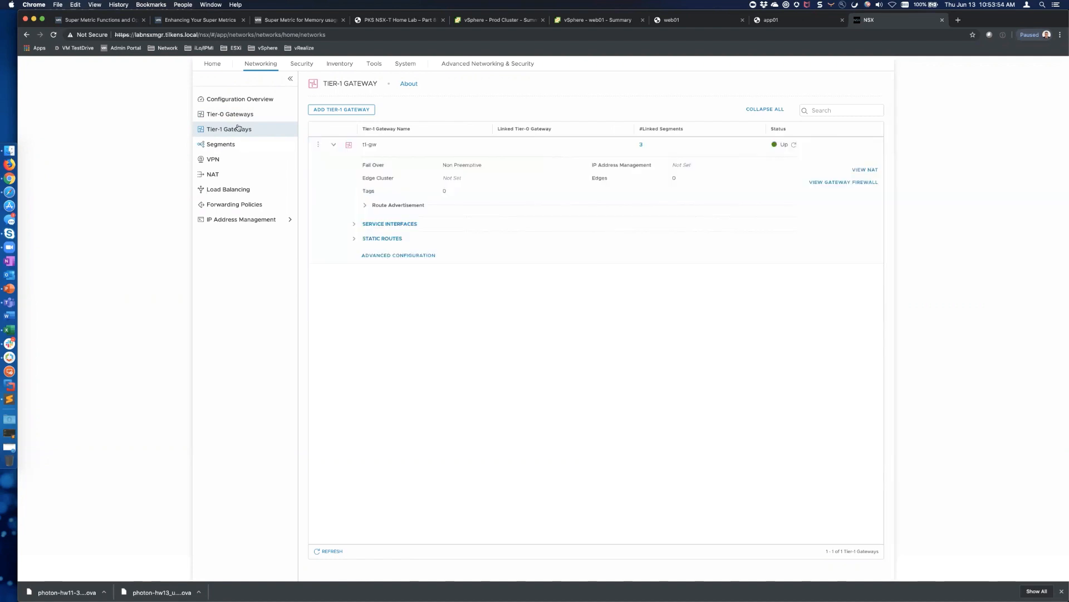
Refresh the Tier-0 and Tier-1 gateway lists
click(231, 114)
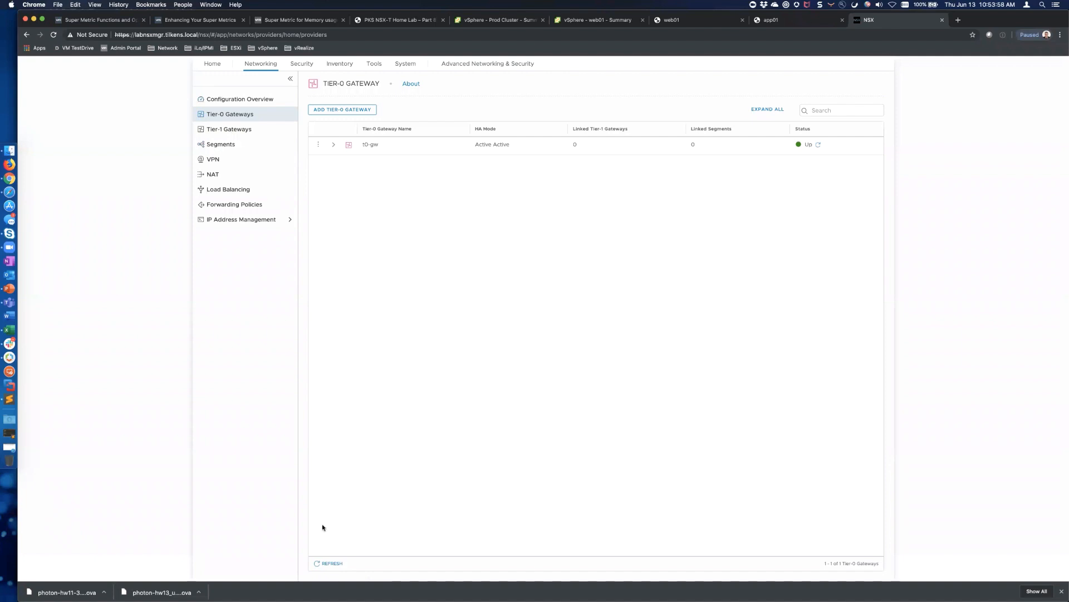
click(330, 564)
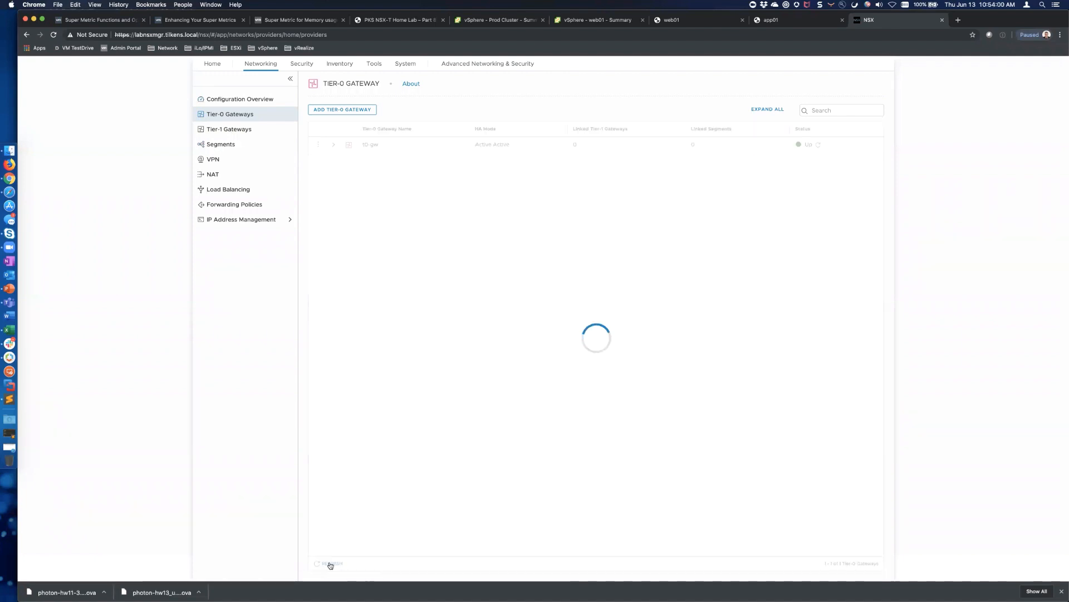
click(277, 129)
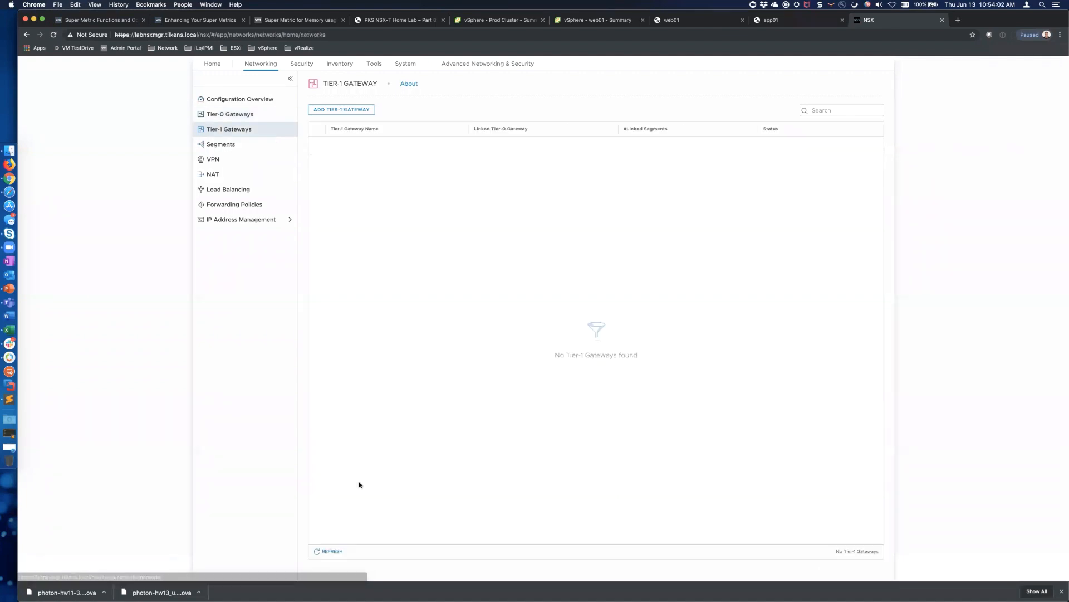
click(329, 551)
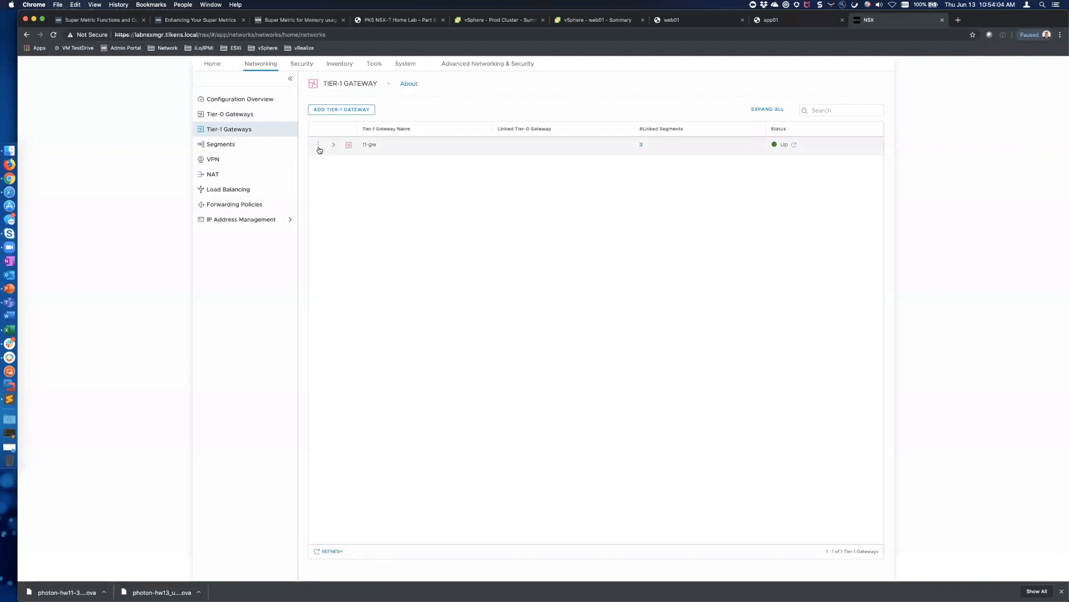
Link t1-gw to Tier-0 gateway t0-gw, save, and close editing
click(319, 146)
click(346, 134)
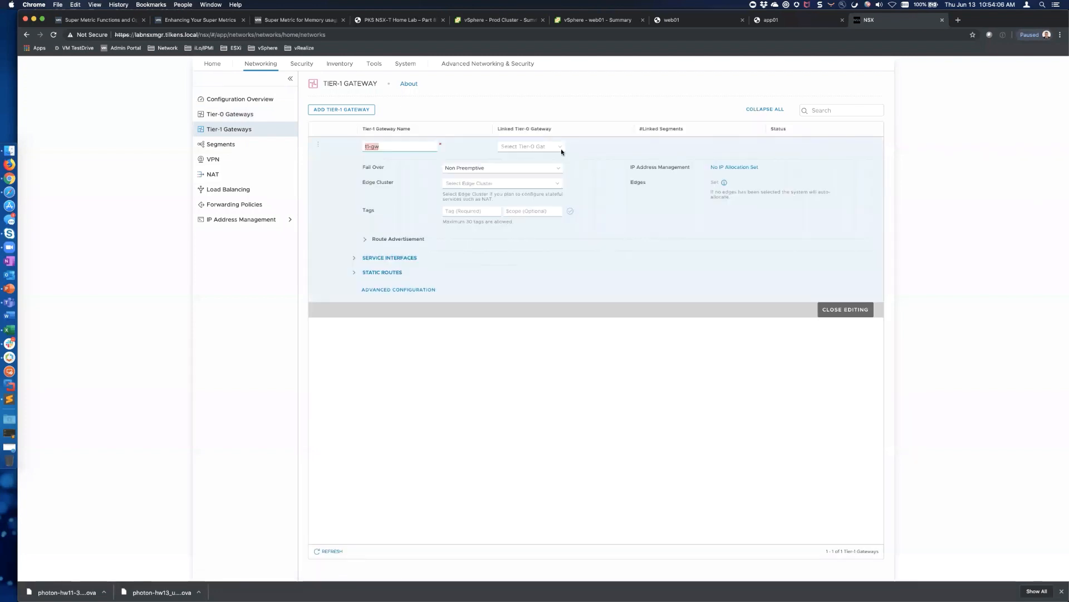
click(561, 149)
click(516, 161)
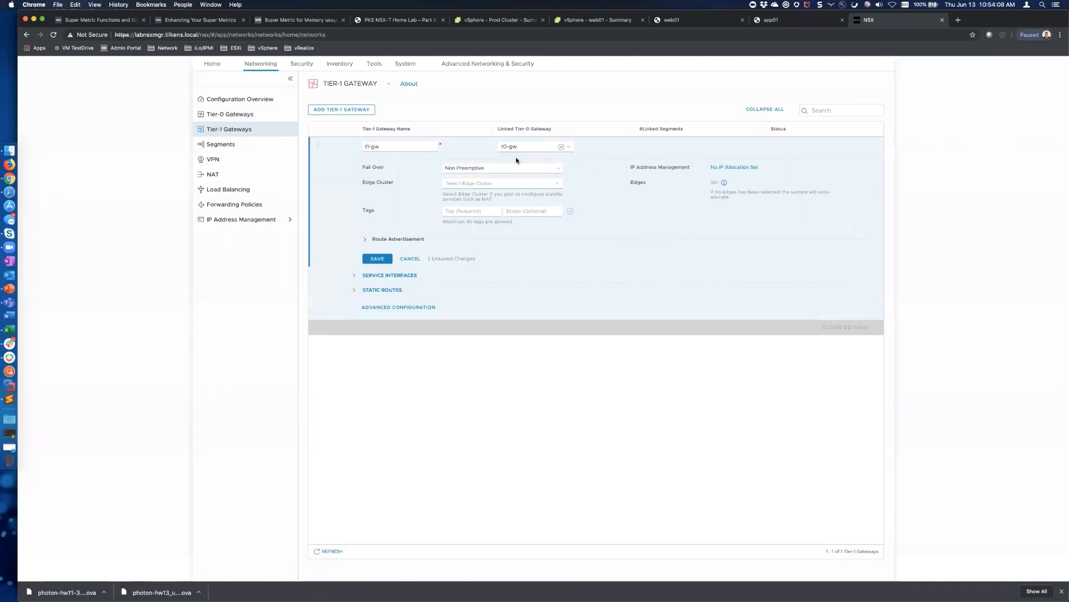
click(377, 259)
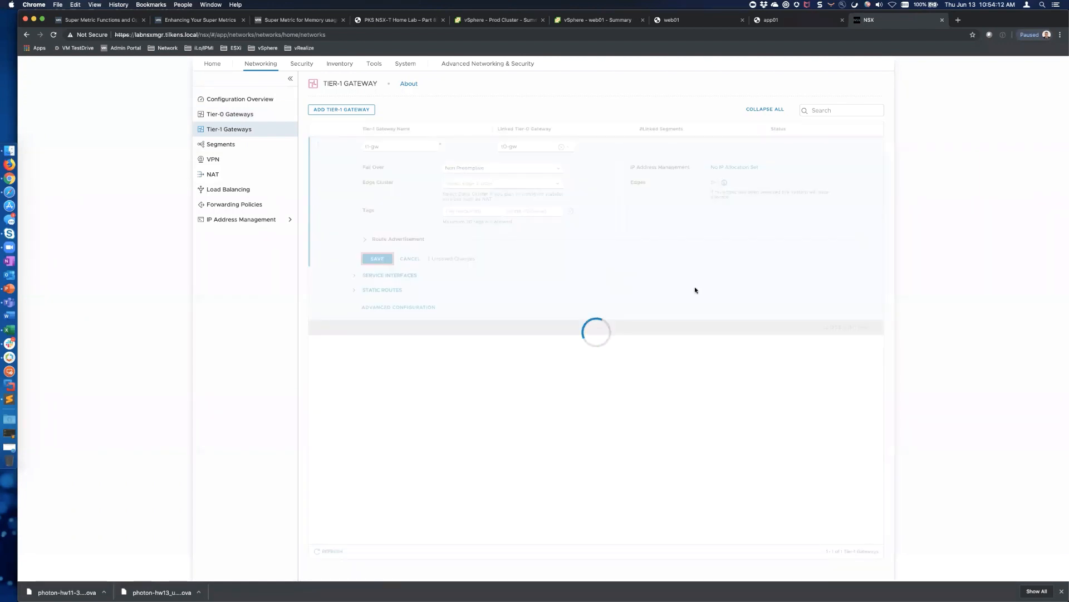
click(852, 322)
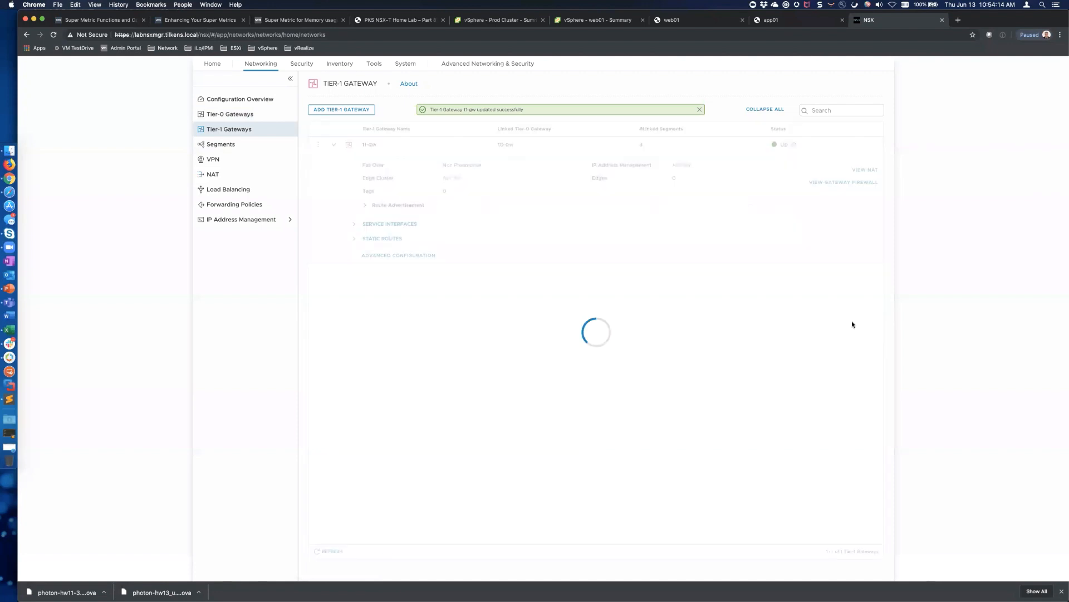
Stop app01's ping to 8.8.8.8, which now shows 9 of 50 replies
key(ctrl+shift+Tab)
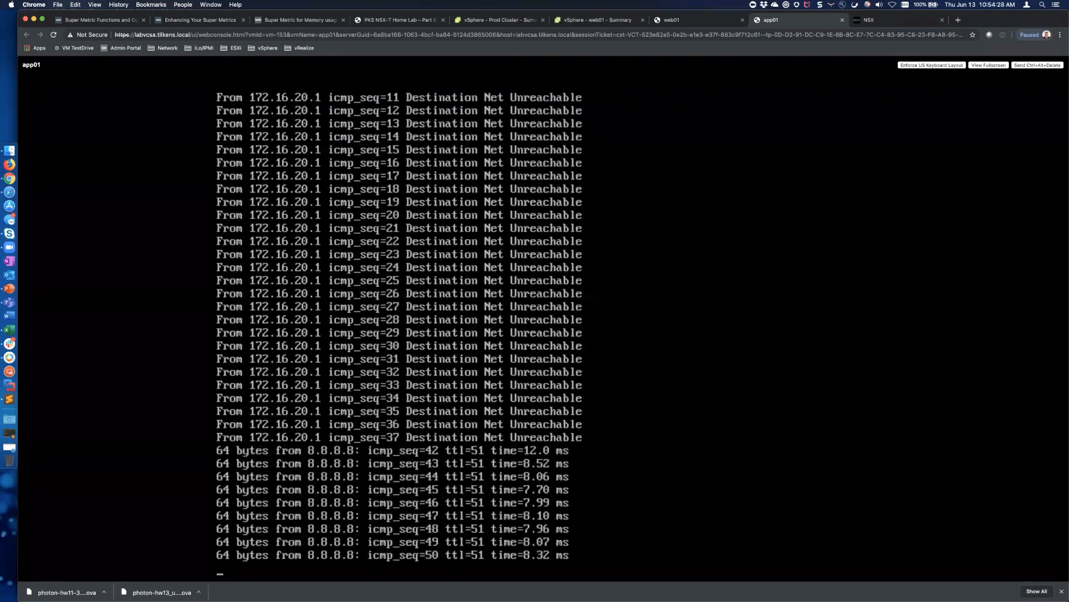
key(ctrl+c)
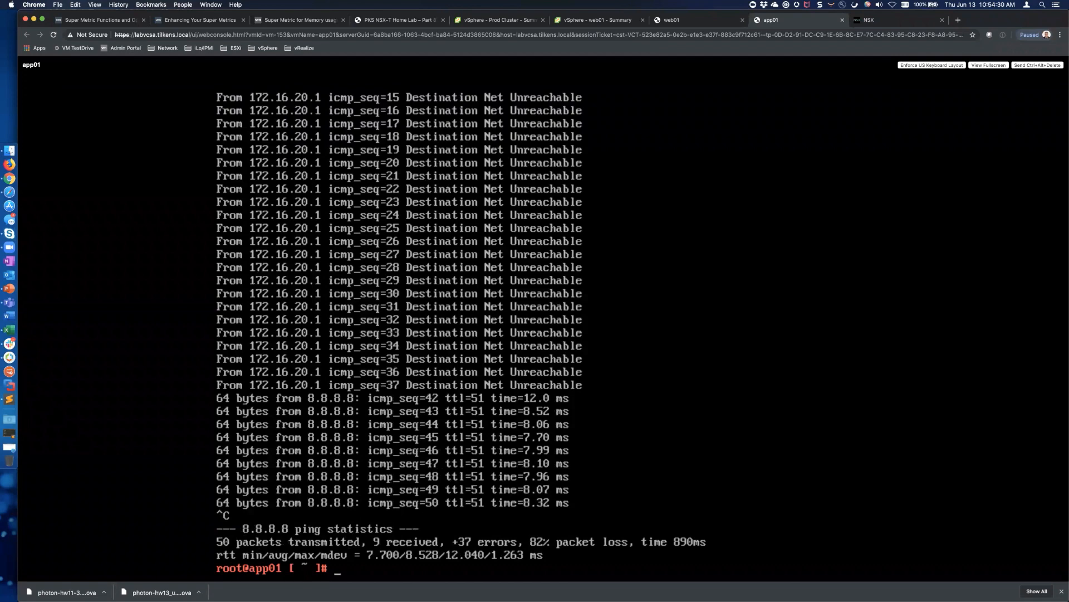
click(886, 20)
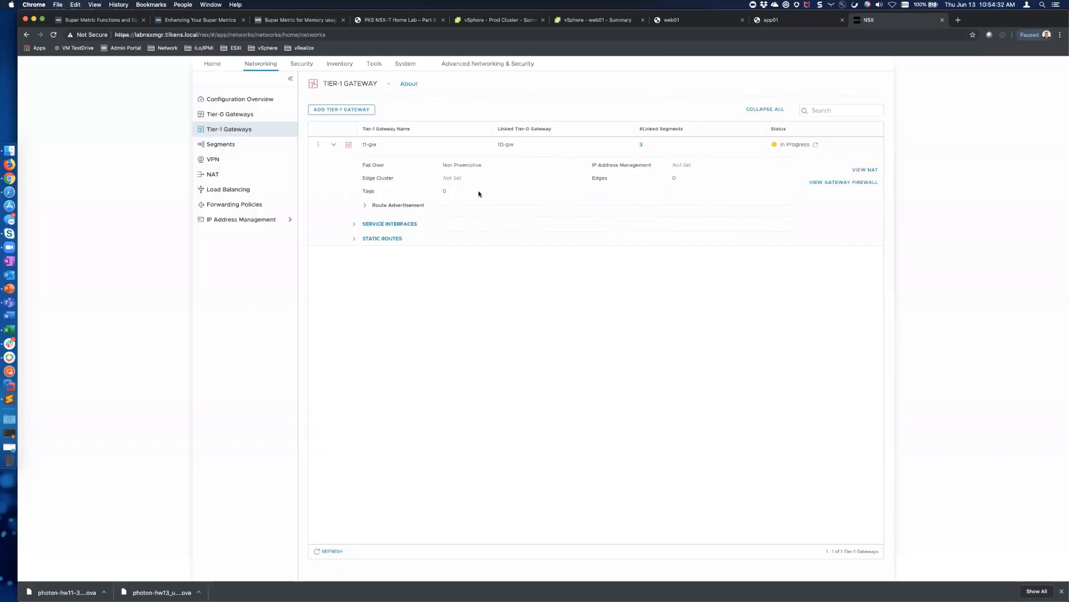
Open Security to view 0 groups, 0 distributed firewall policies and 1 gateway policy
click(301, 64)
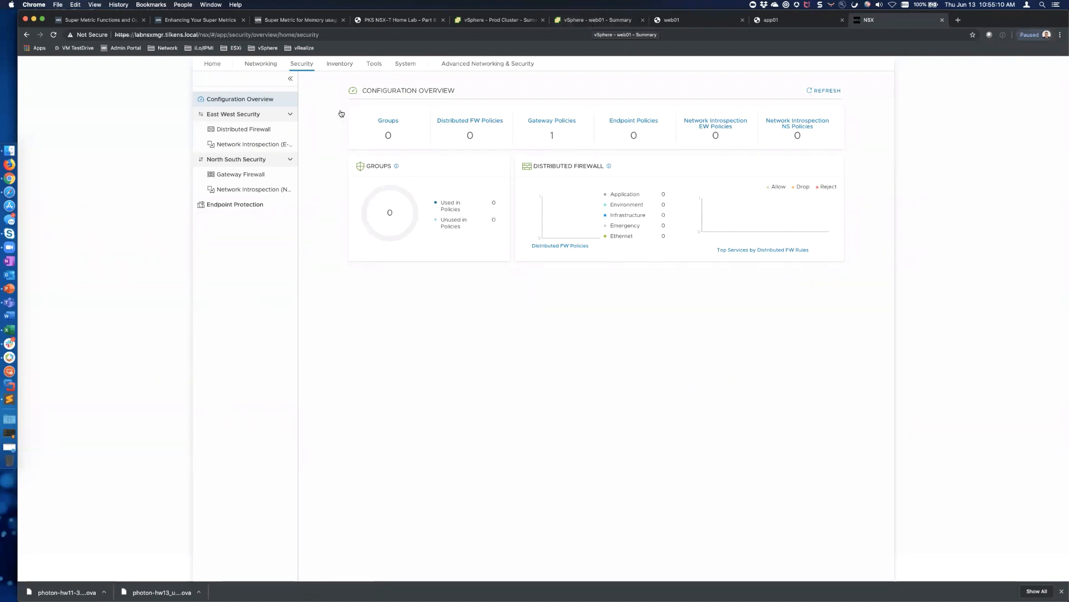
Create a distributed firewall policy named 'TAM Lab'
click(257, 130)
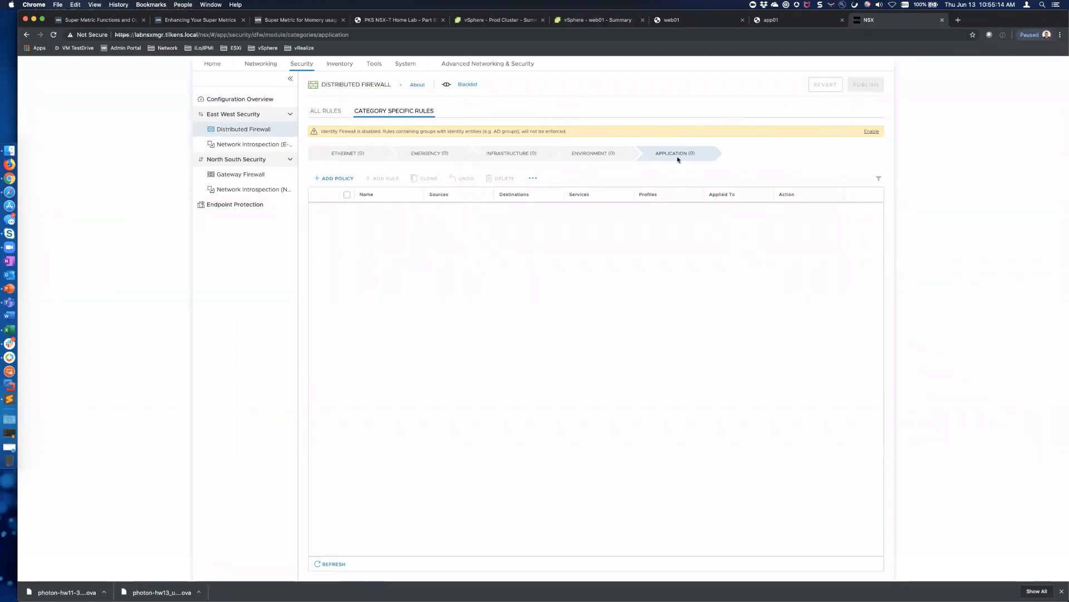
click(336, 178)
click(370, 211)
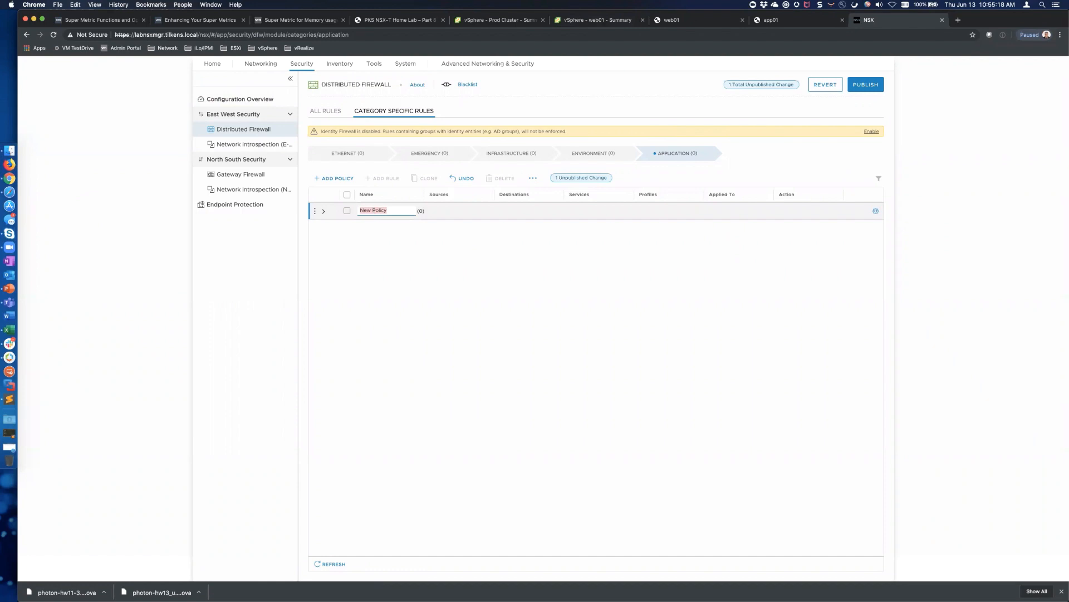
text(TAM Lab)
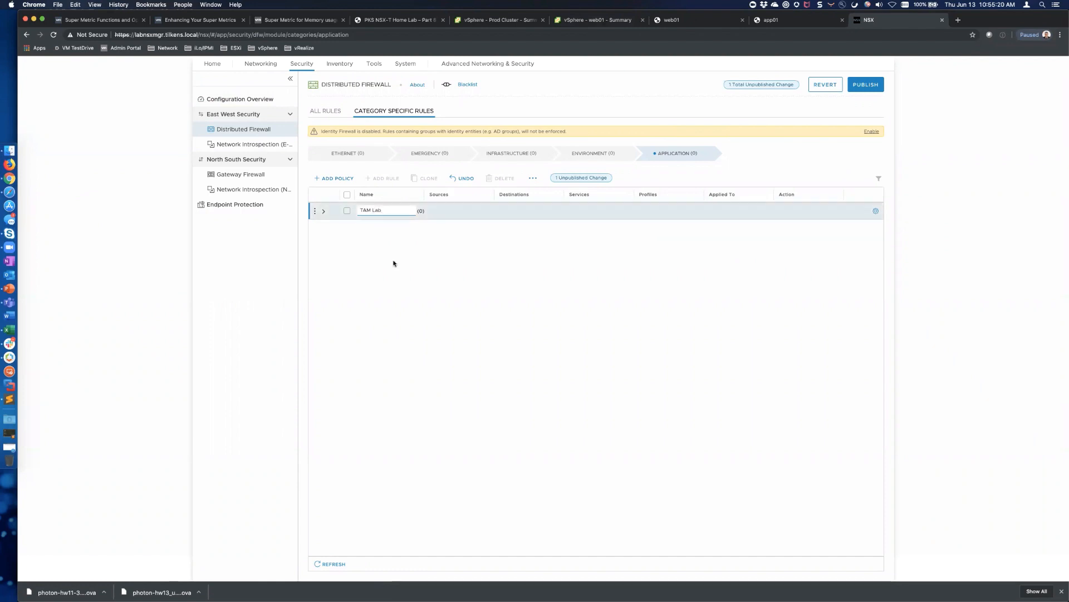
click(323, 212)
Add a first rule named 'Block Web' to the TAM Lab policy
click(315, 211)
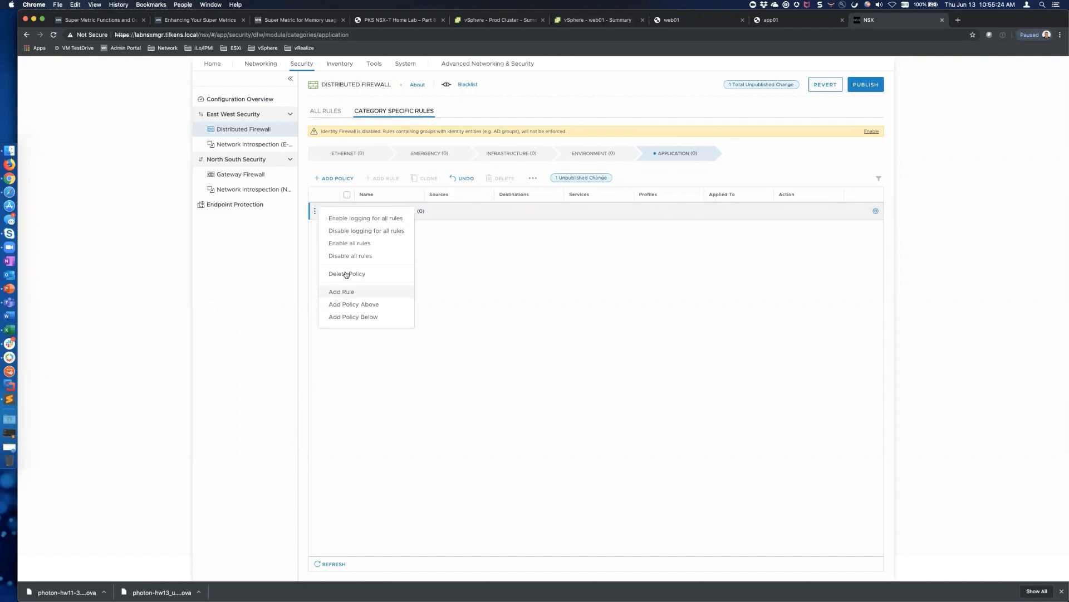
click(338, 289)
triple_click(373, 227)
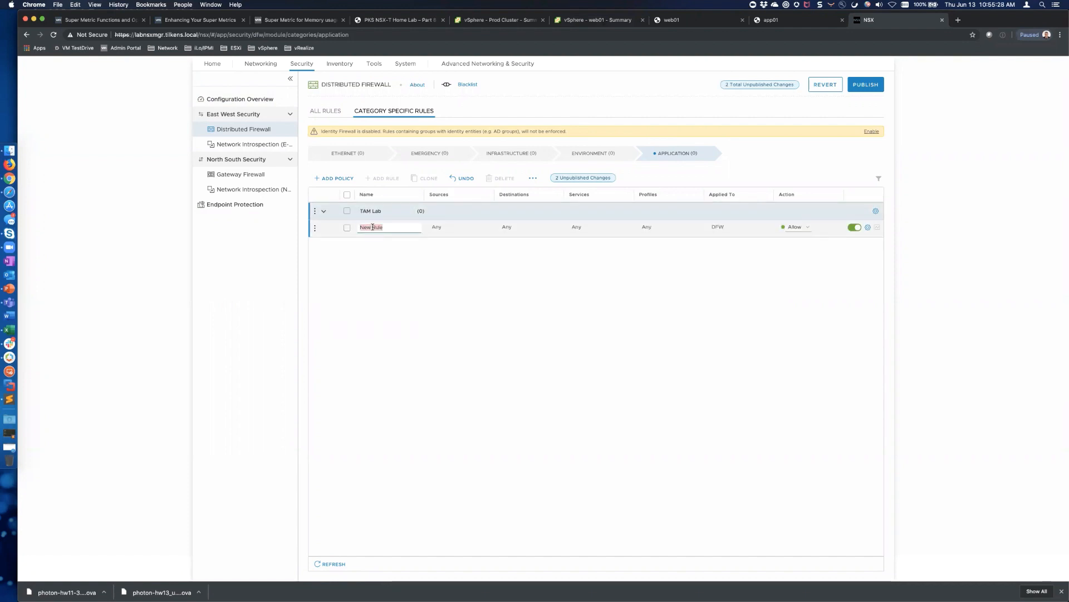
text(Block )
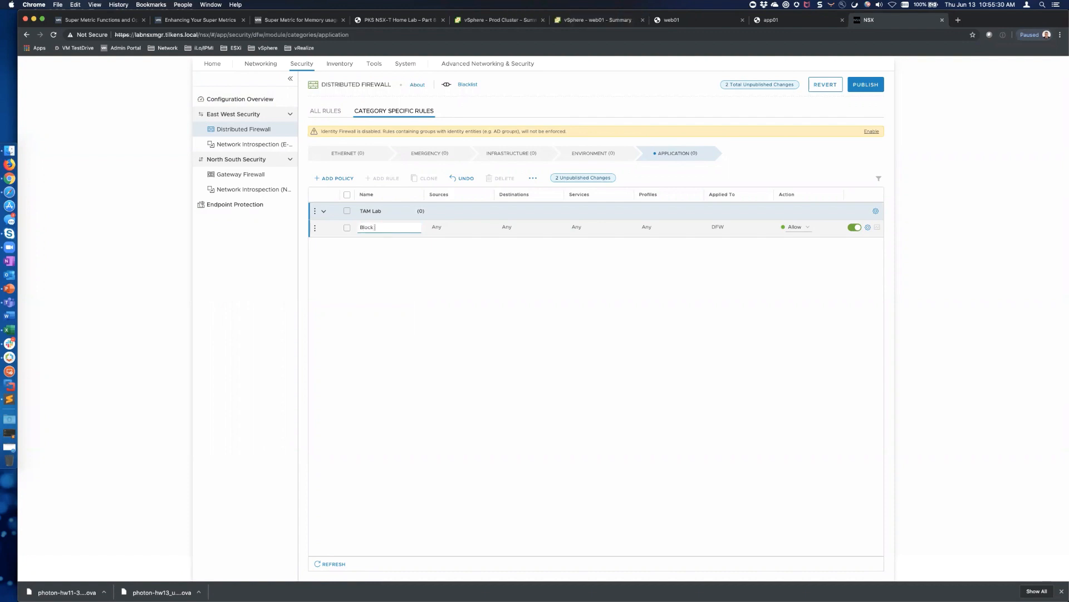
text(Web)
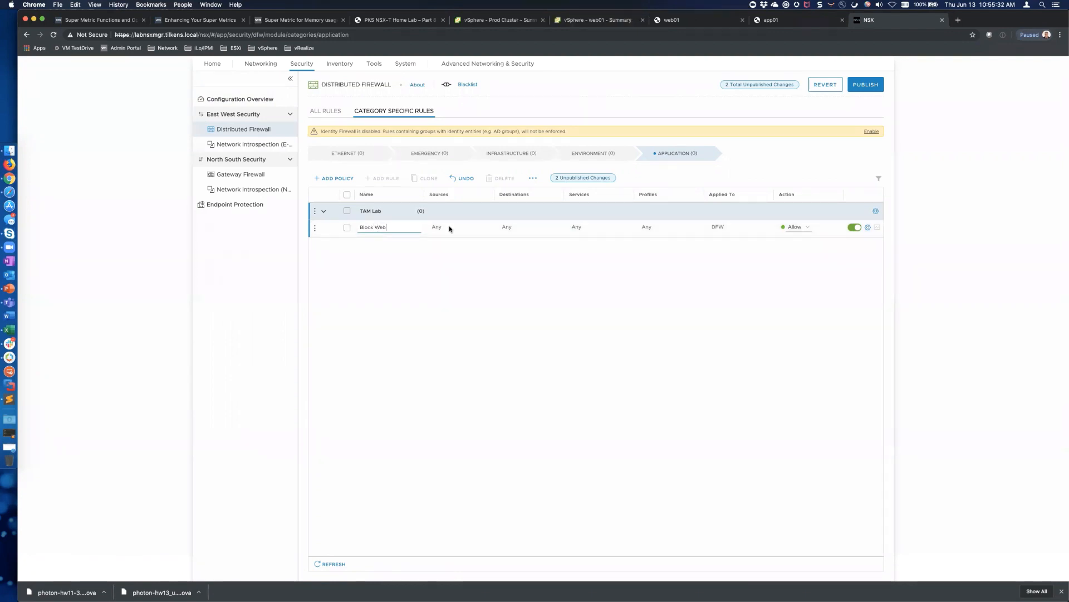
click(483, 229)
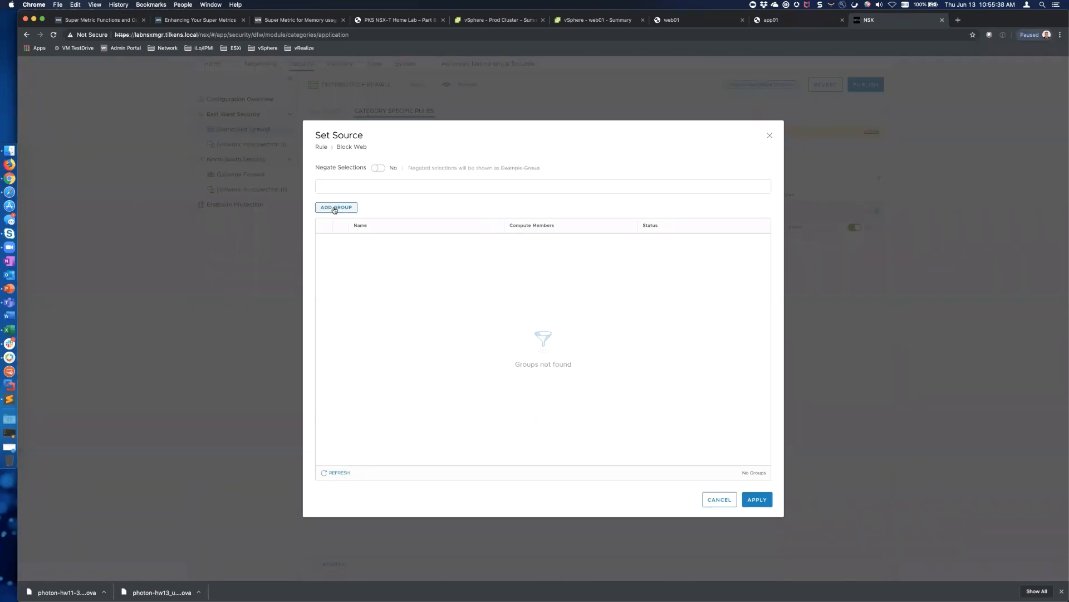
Leave the rule's sources unchanged and start a new destination group named 'Web Servers'
click(720, 499)
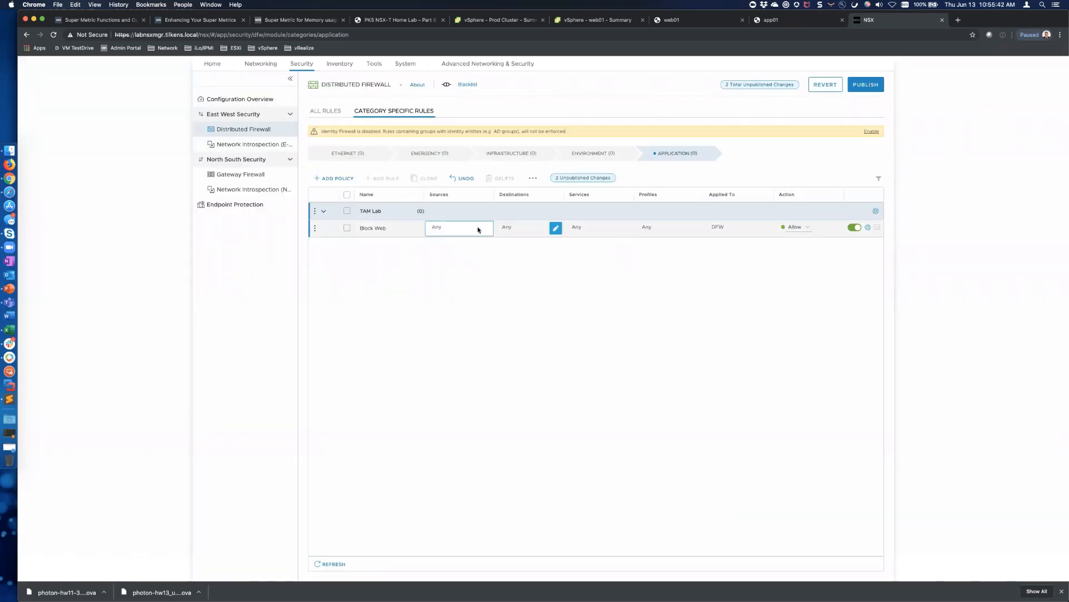
click(559, 229)
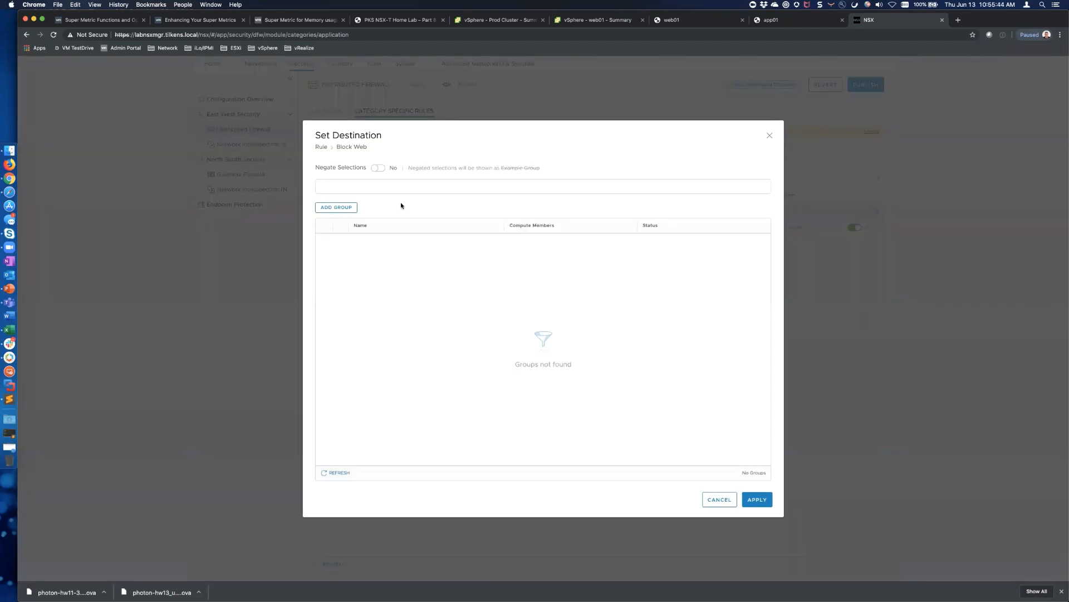
click(350, 209)
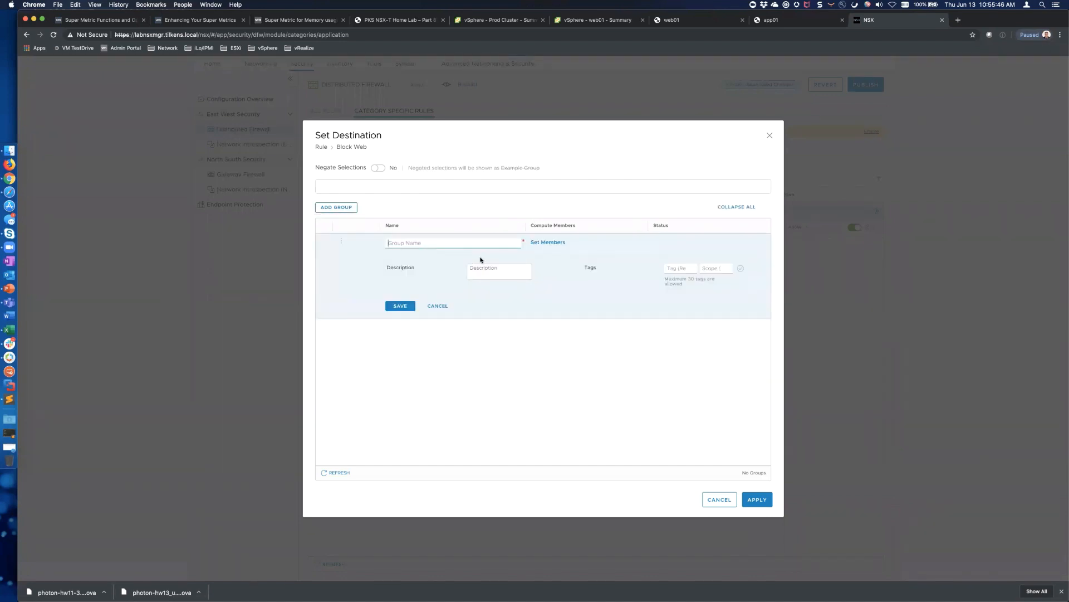
text(Web Servers)
click(549, 242)
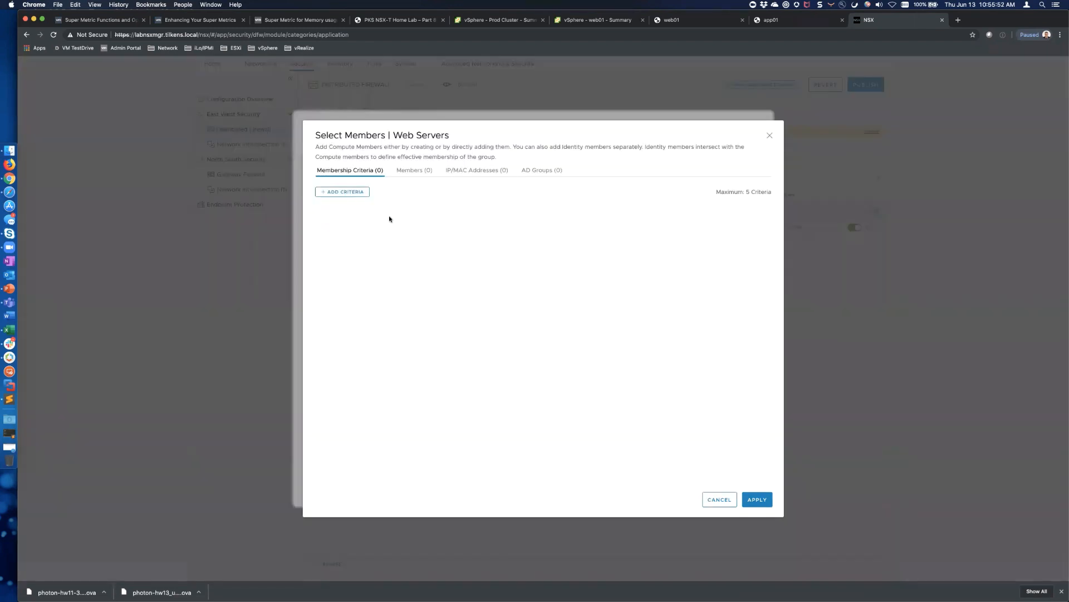
Give Web Servers the membership criterion VM Name Contains 'web' and save the group
click(346, 192)
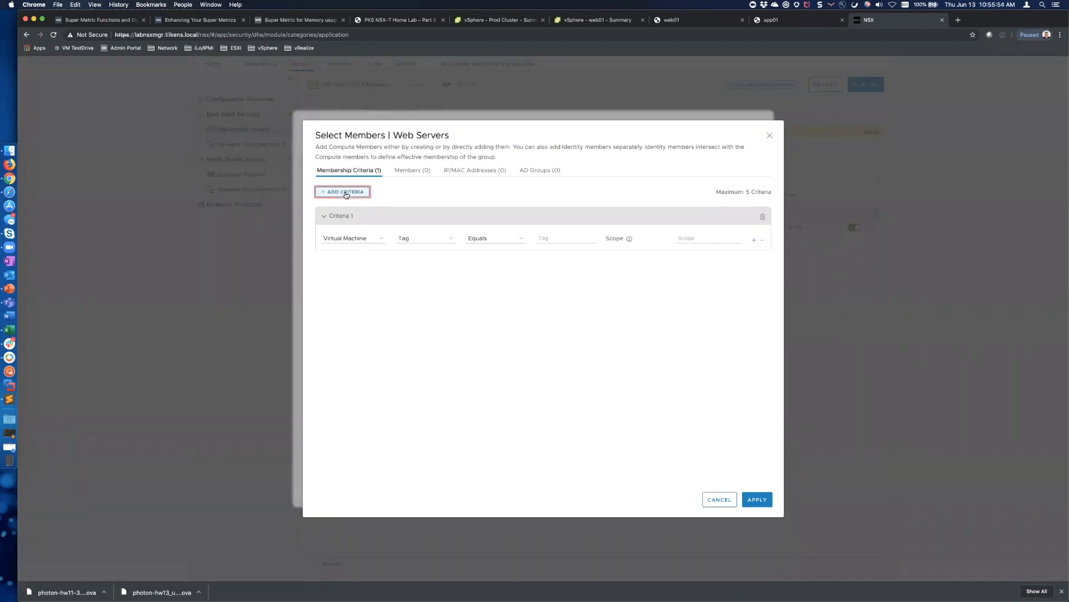
click(380, 240)
click(449, 240)
click(449, 239)
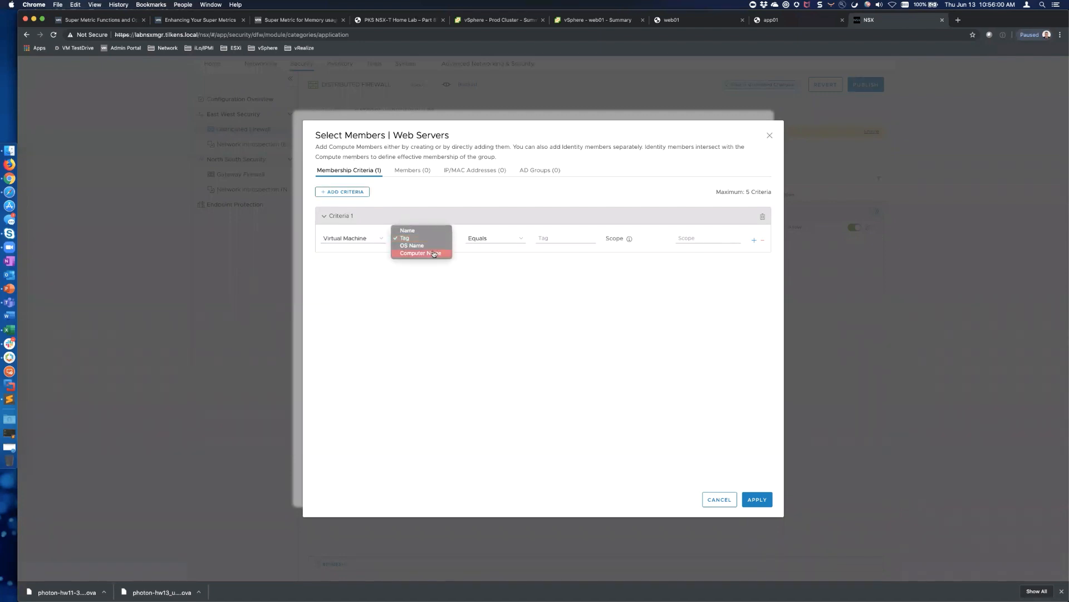
click(413, 231)
click(517, 245)
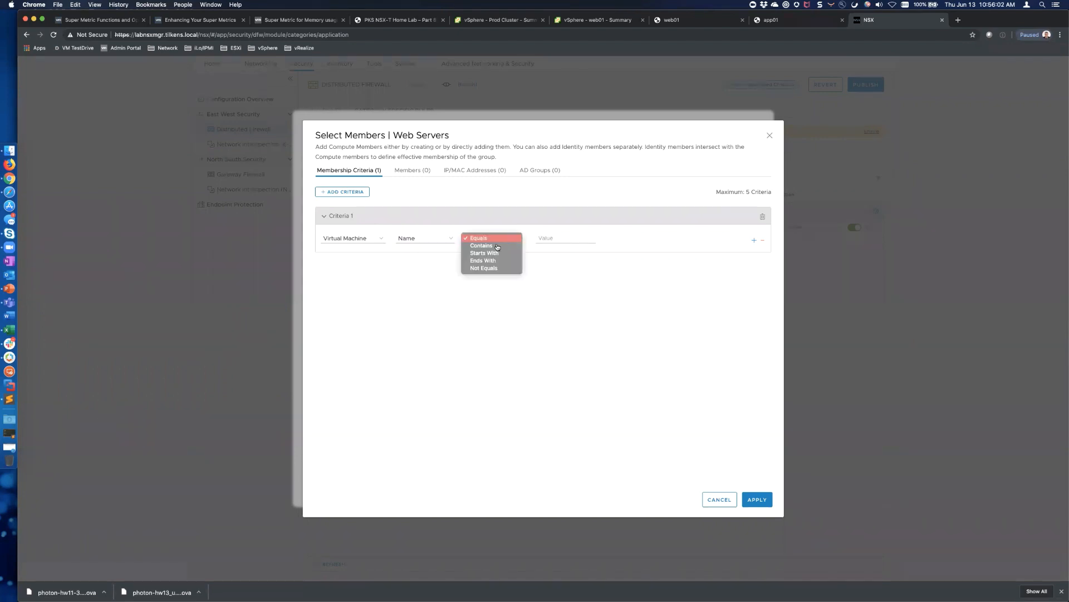
click(500, 246)
click(557, 237)
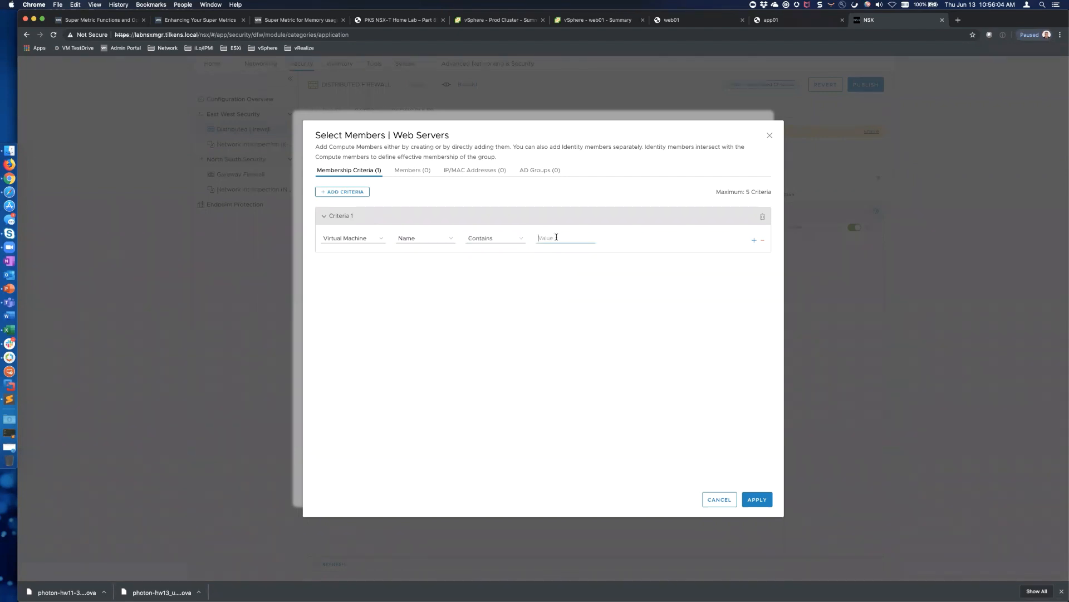
text(web)
click(759, 499)
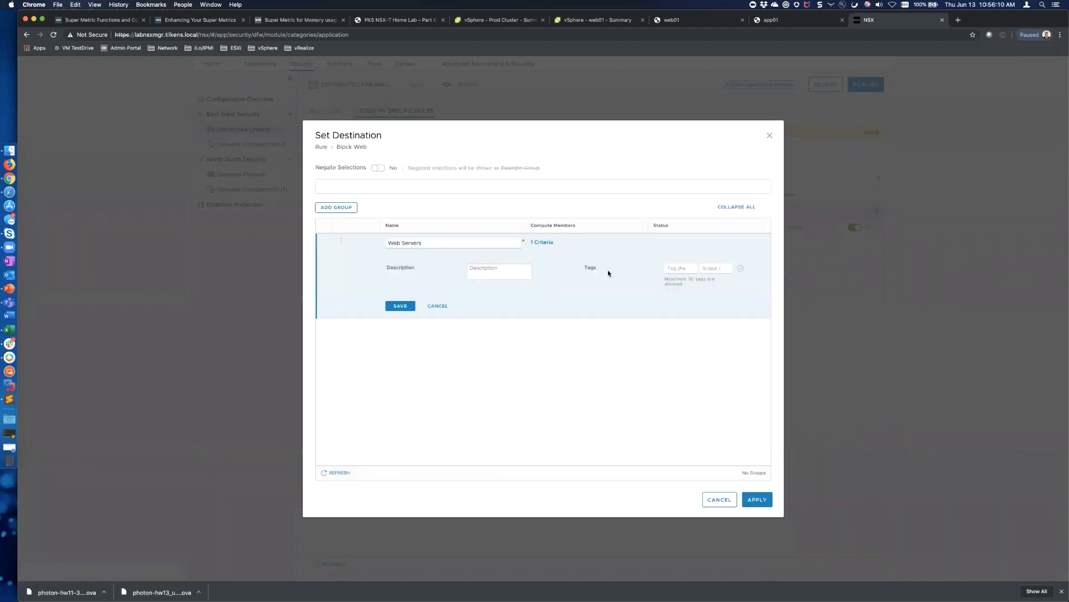
click(545, 245)
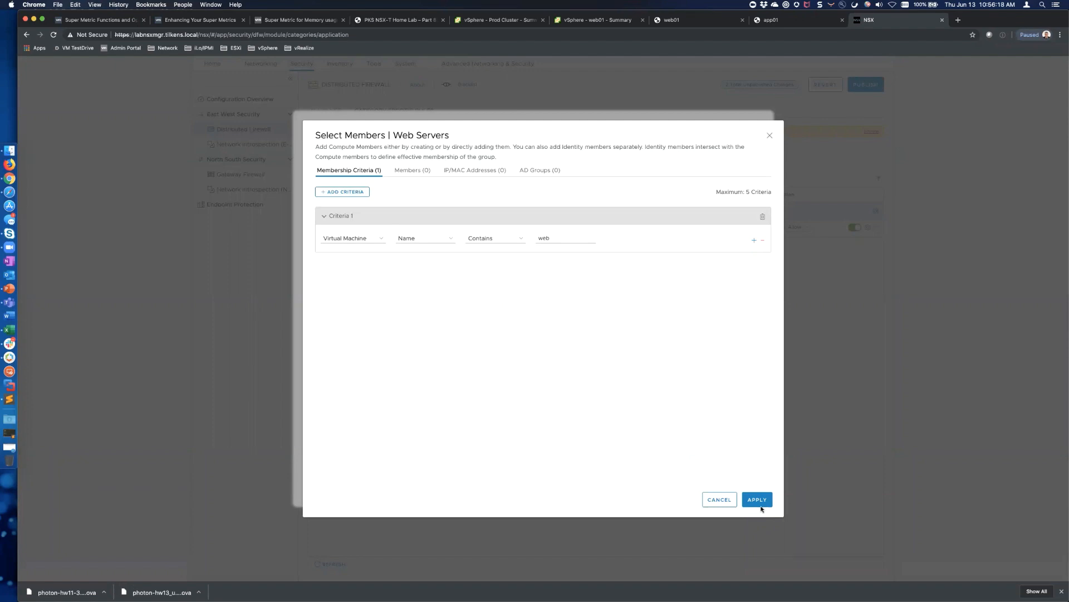
click(760, 502)
click(403, 306)
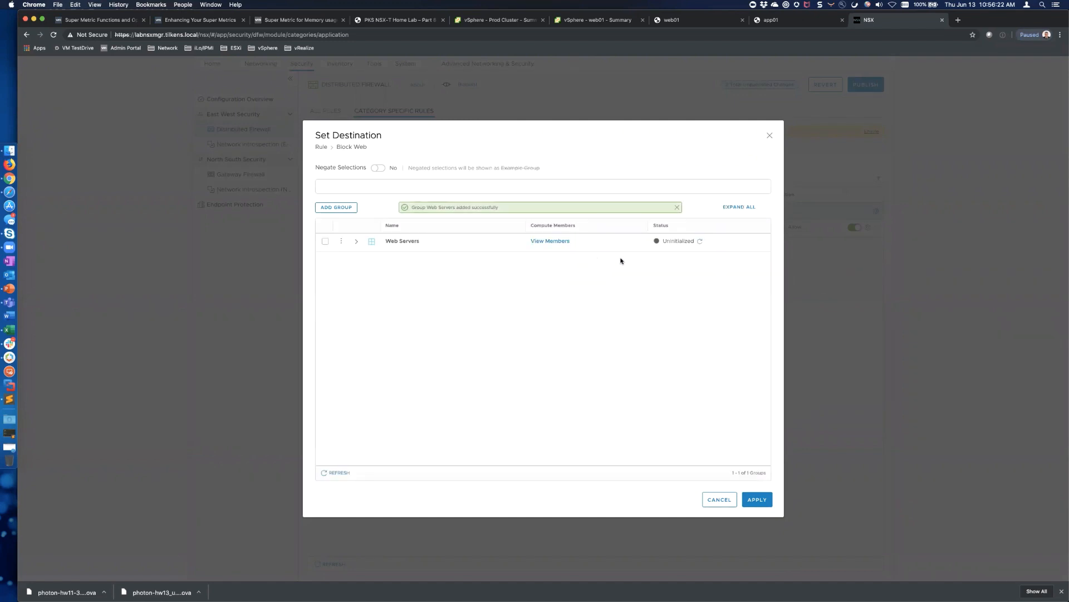
Confirm web01 is a member and apply Web Servers as the rule's destination
click(560, 239)
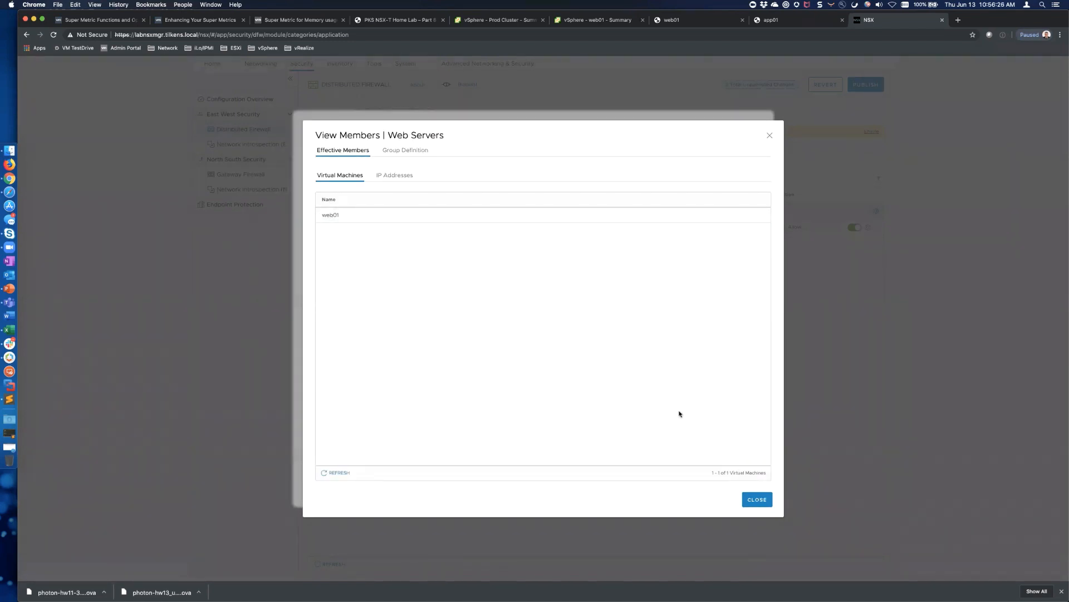
click(758, 500)
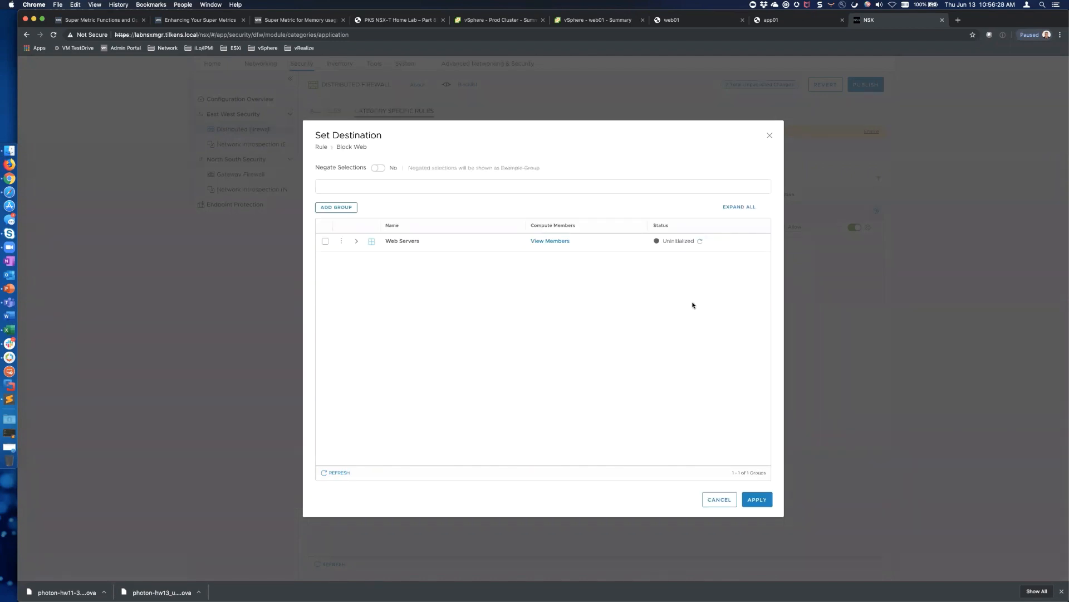
click(325, 240)
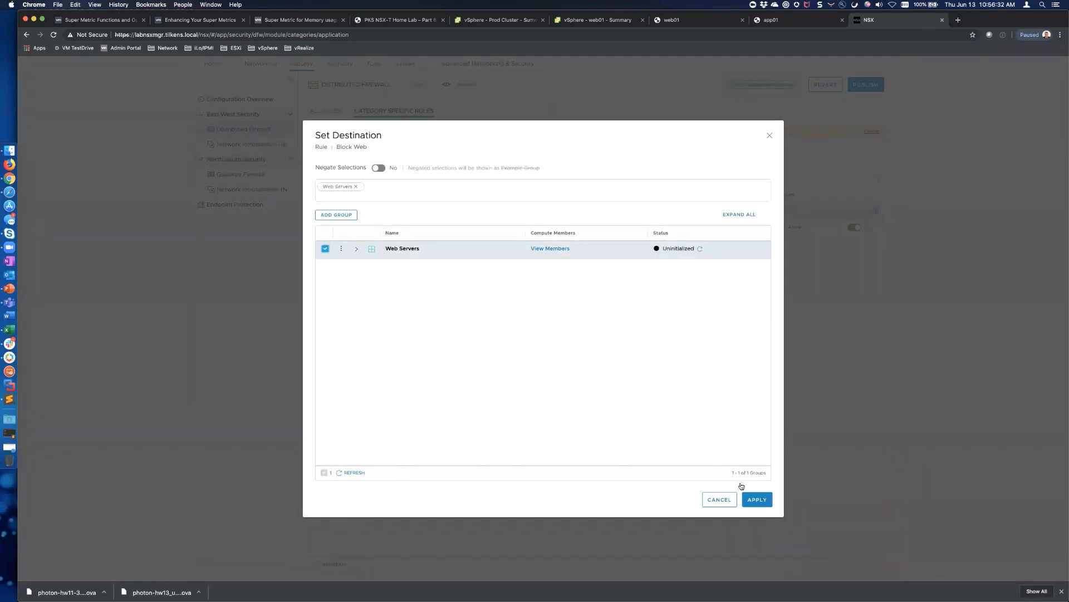
click(752, 499)
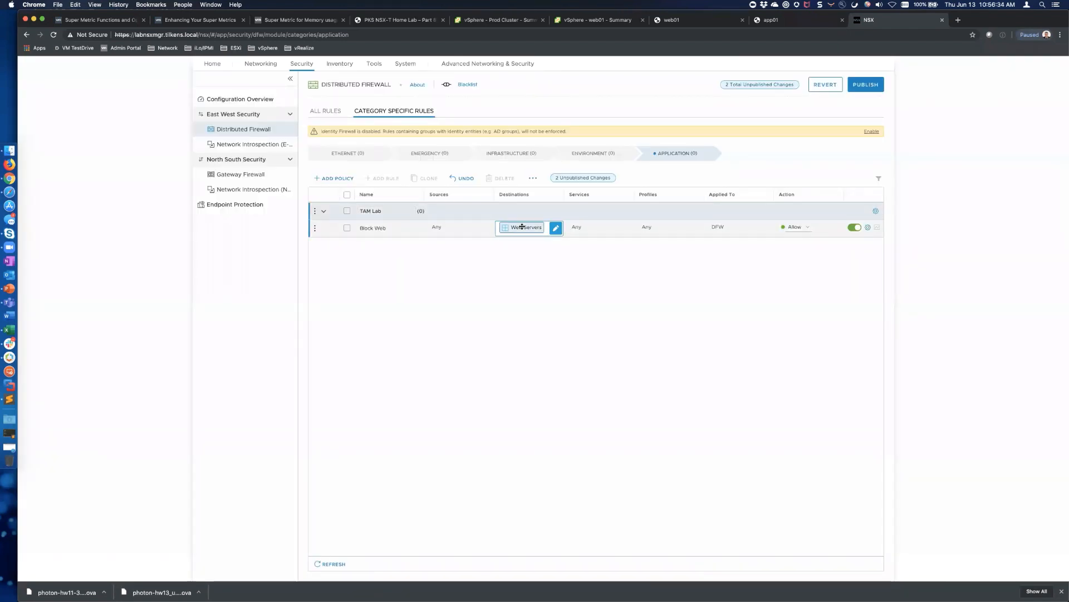
Create an 'App Servers' group matching VM Name Contains 'App'
click(486, 228)
click(337, 208)
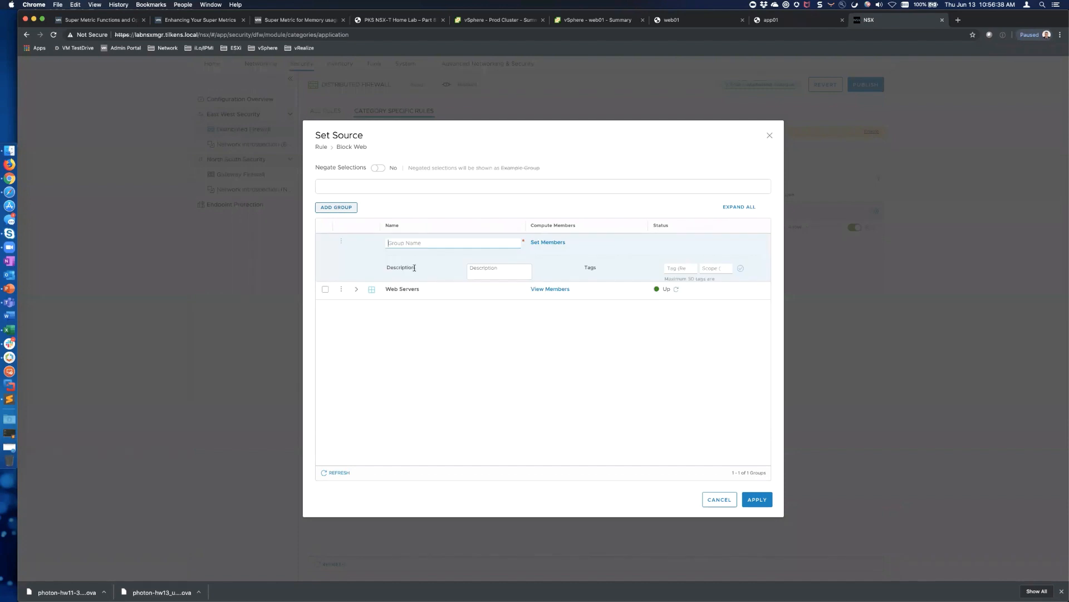
text(App Servers)
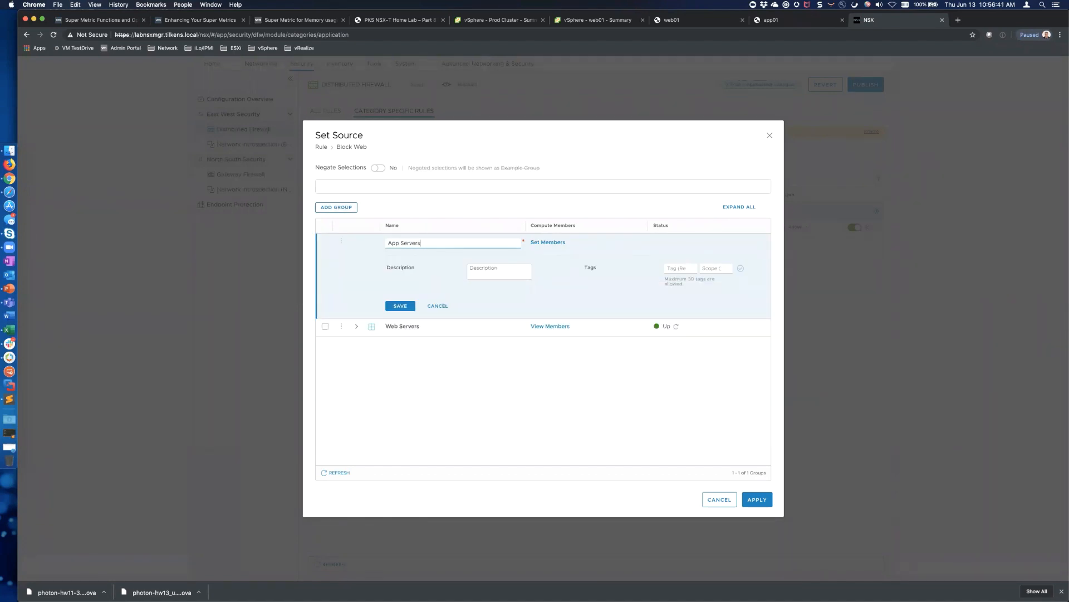
click(548, 242)
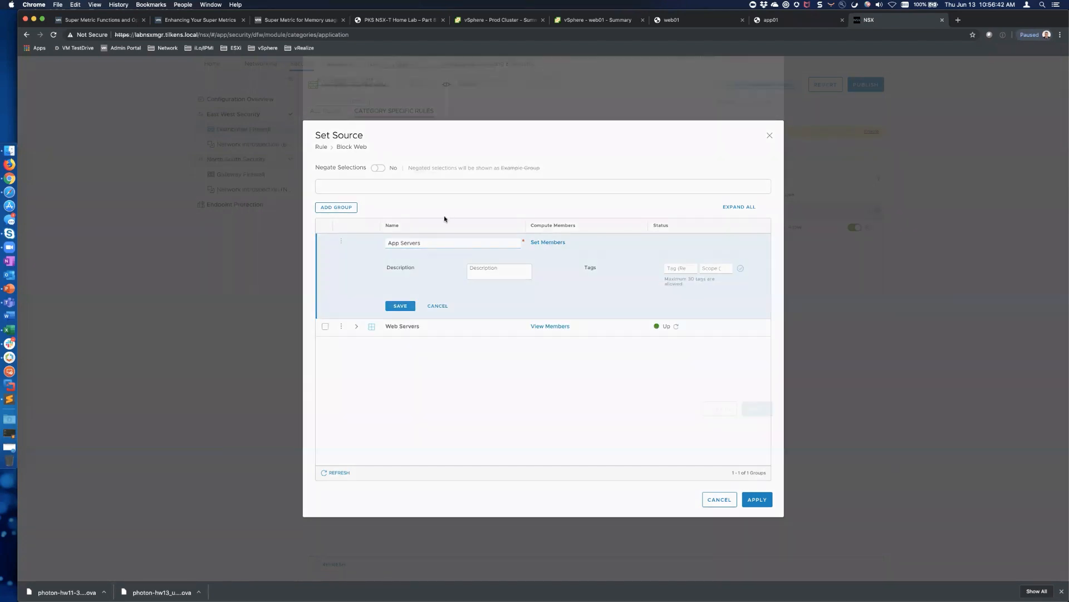
click(351, 193)
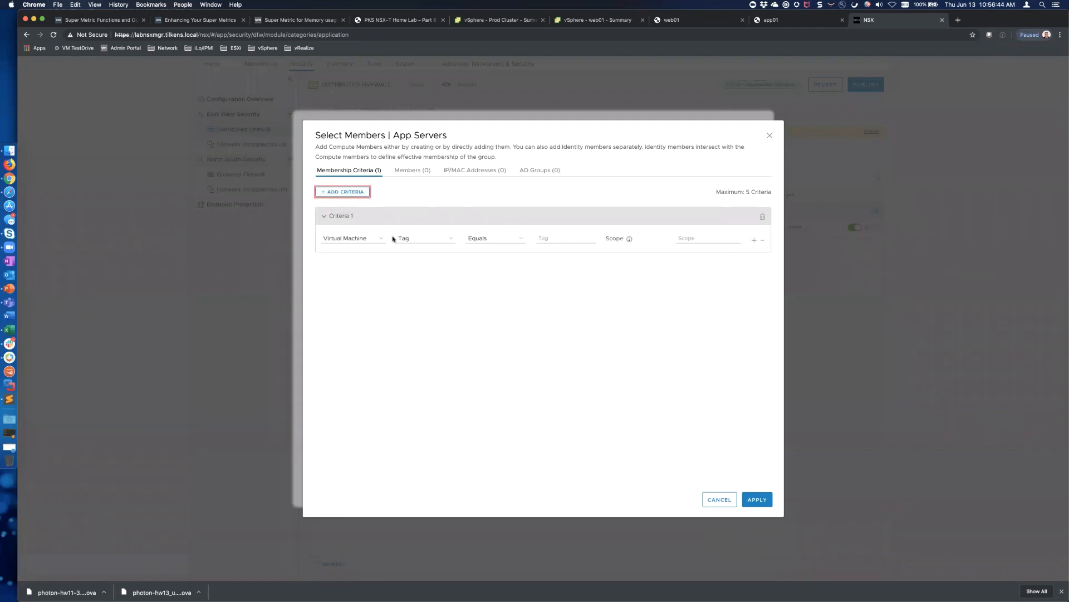
click(430, 240)
click(412, 231)
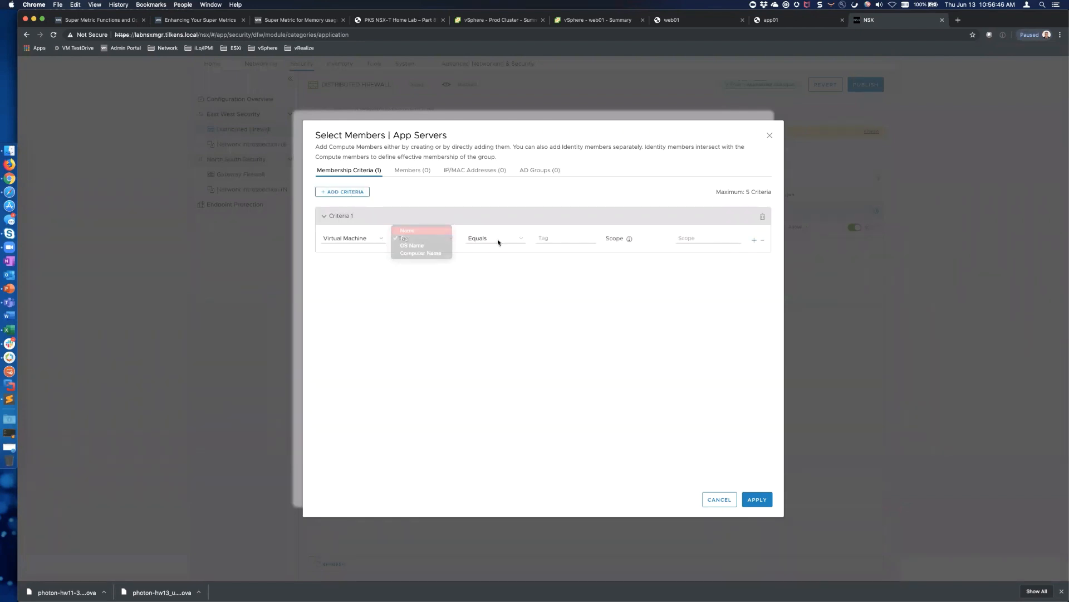
click(493, 240)
click(490, 247)
click(545, 239)
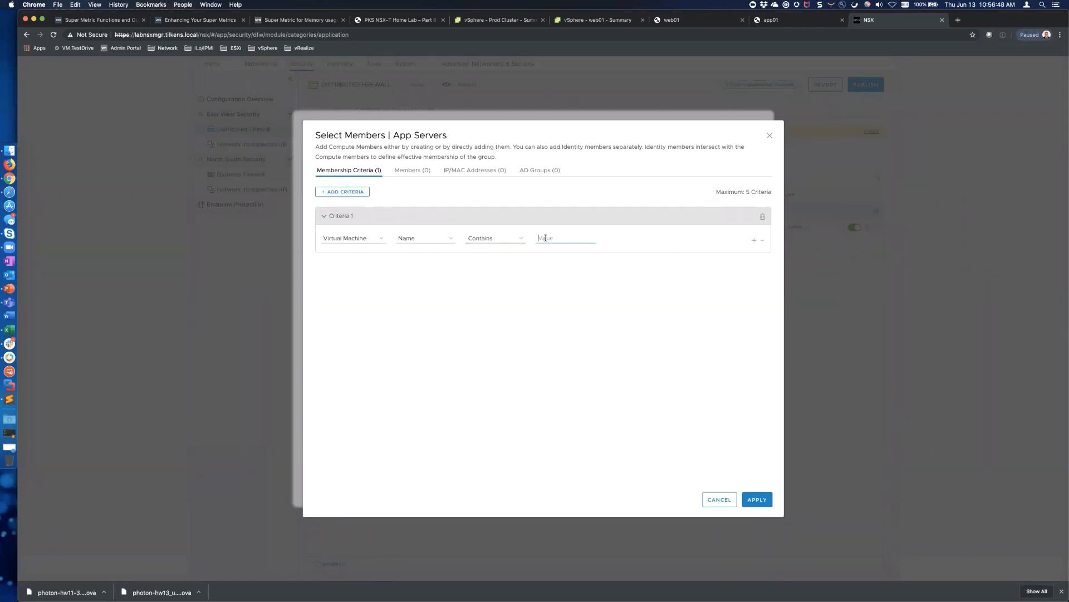
text(App)
click(755, 499)
click(410, 306)
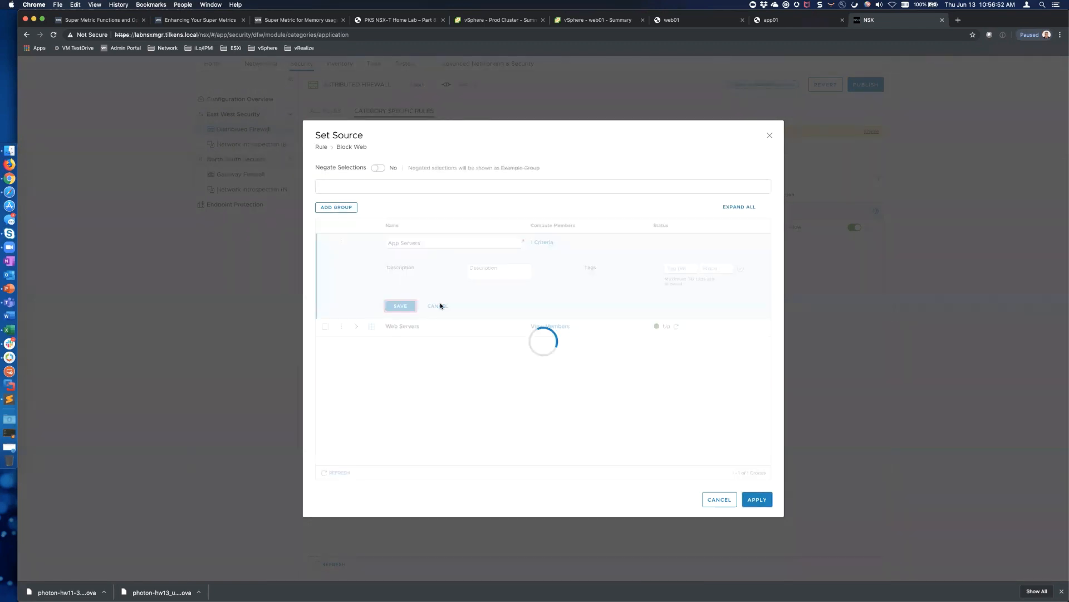
Create a 'DB Servers' group matching VM Name Contains 'DB'
click(339, 208)
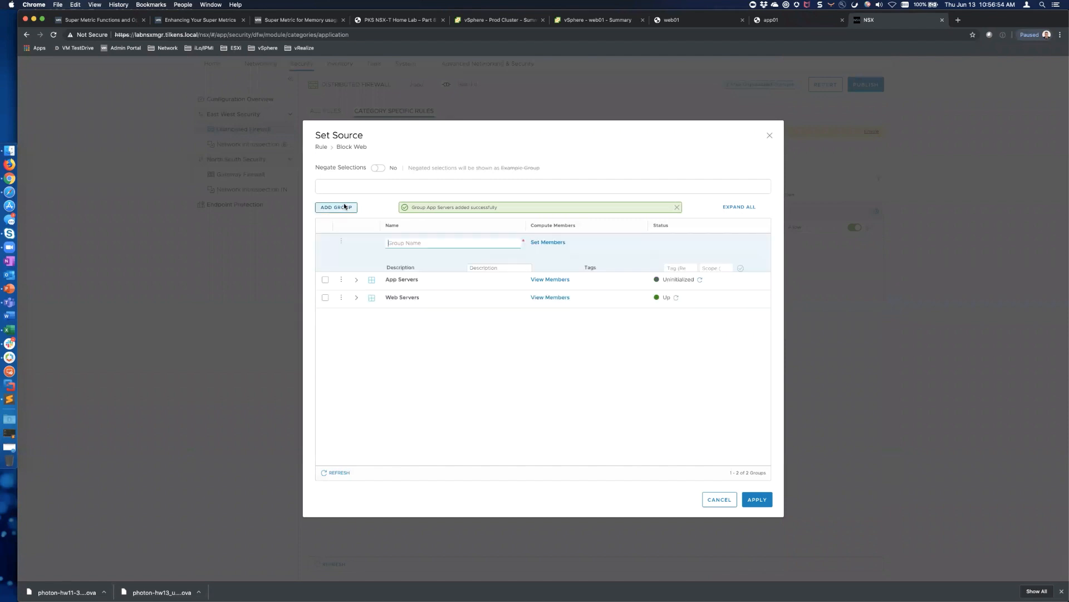
text(D)
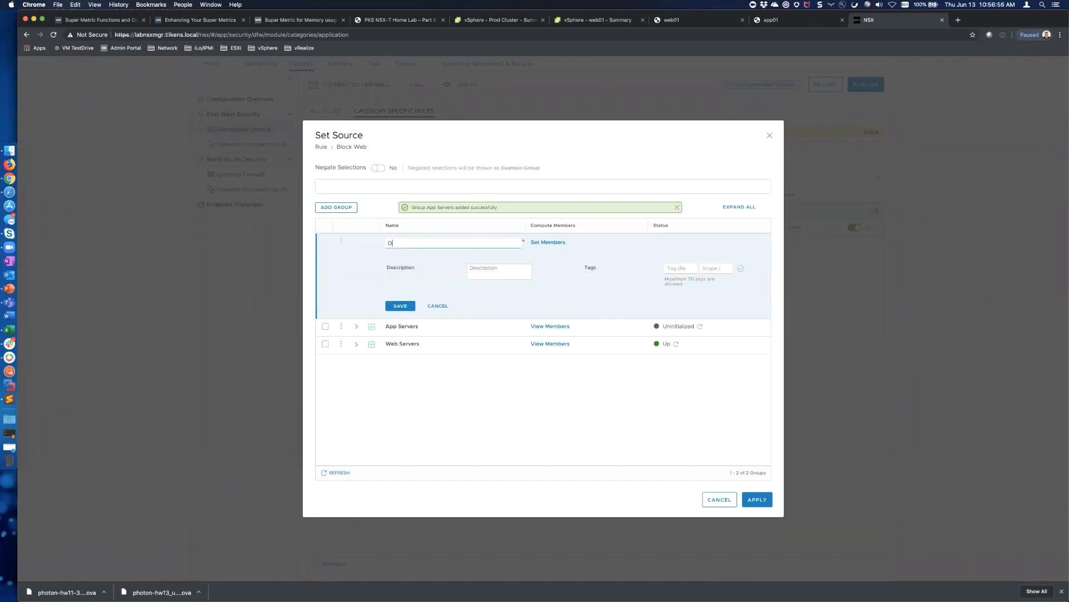
text(B Servers)
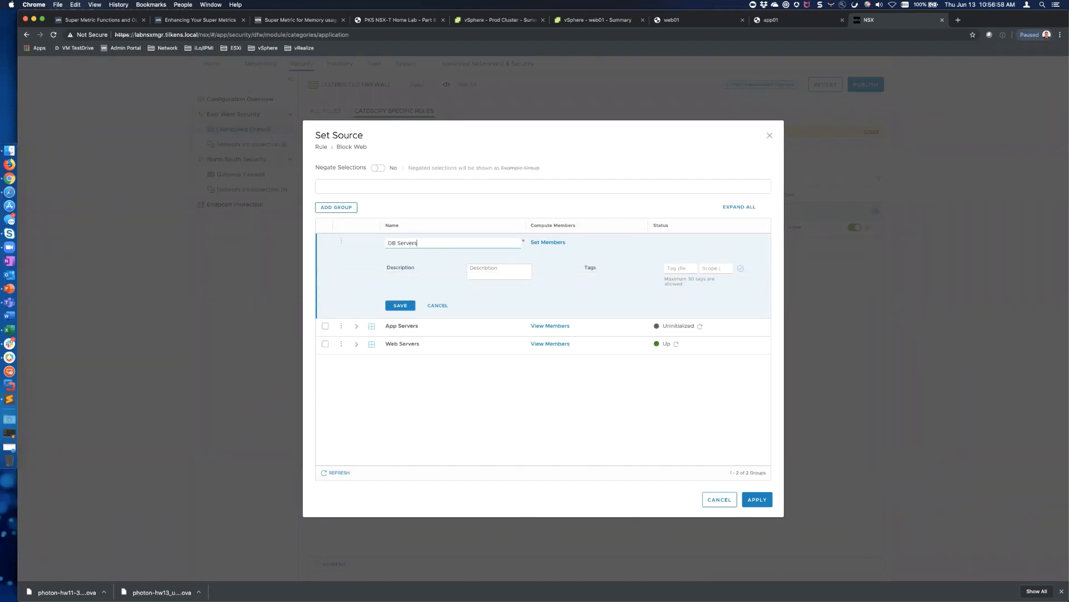
click(554, 242)
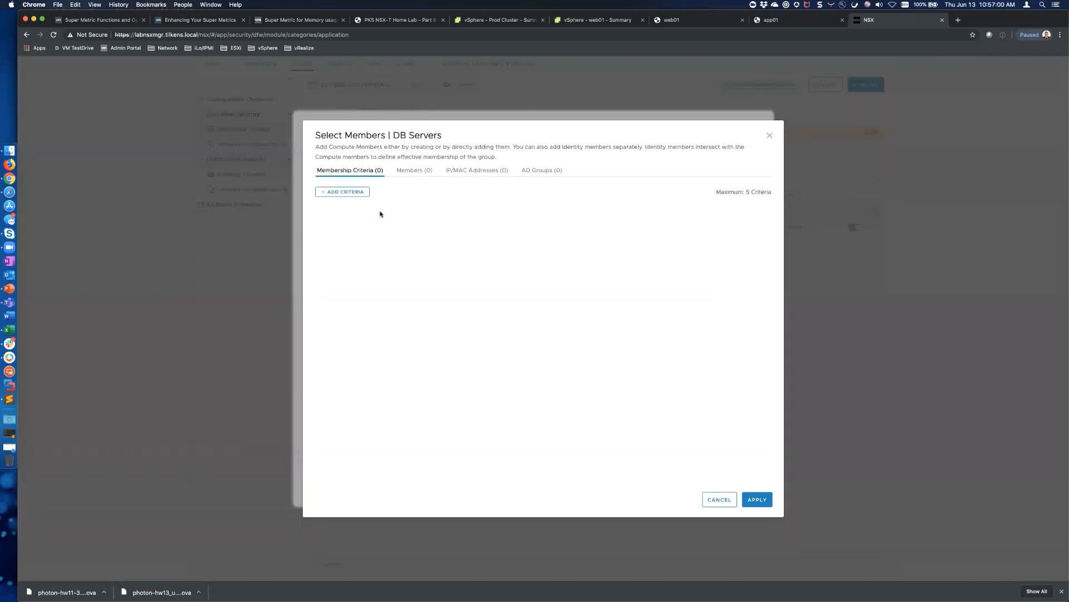
click(351, 192)
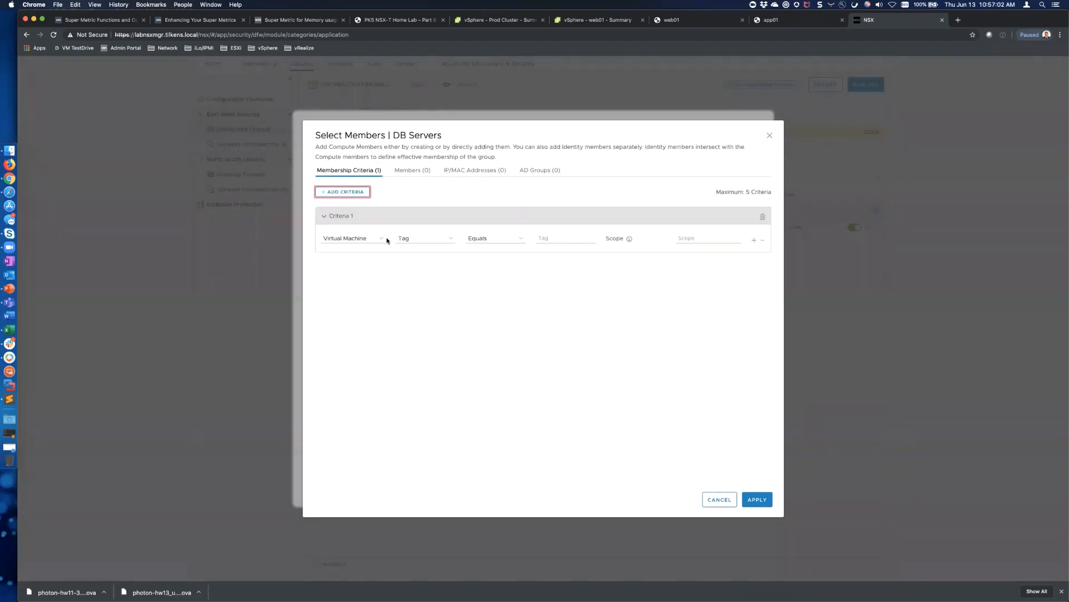
click(452, 239)
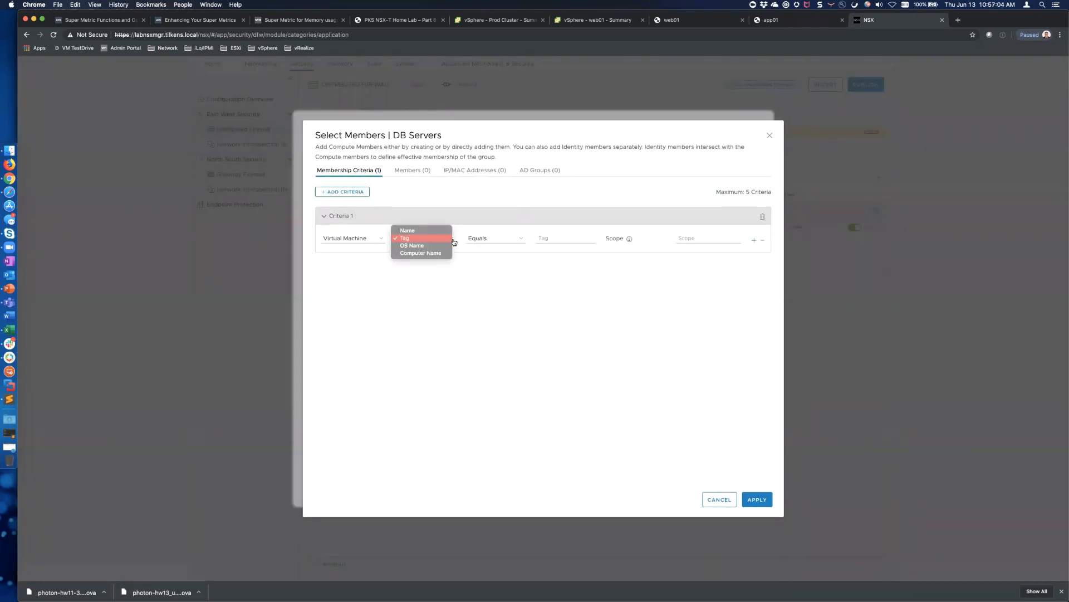
click(418, 234)
click(521, 239)
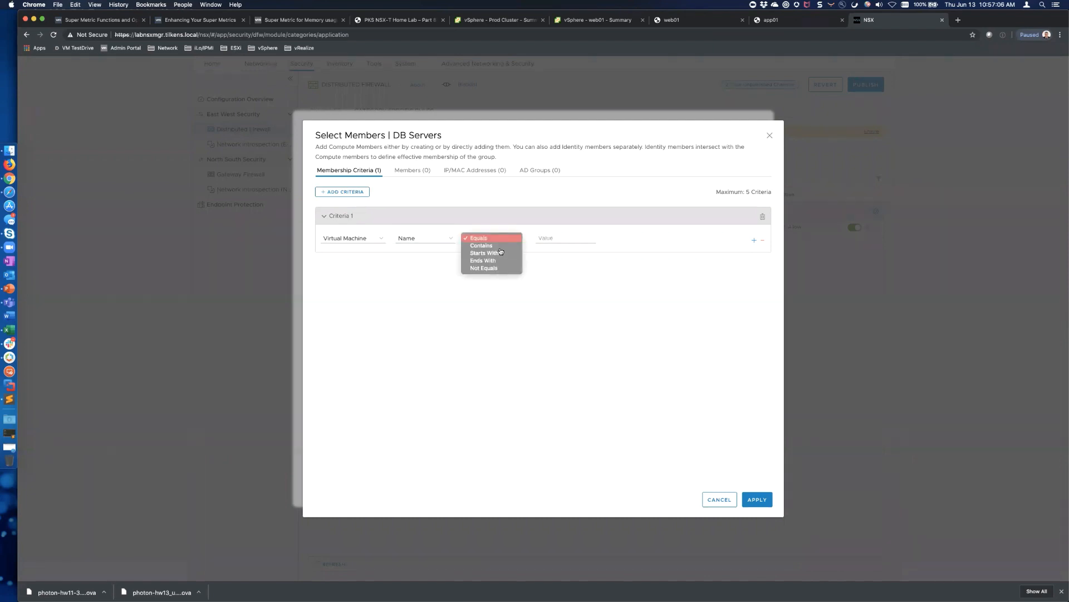
click(499, 248)
click(556, 236)
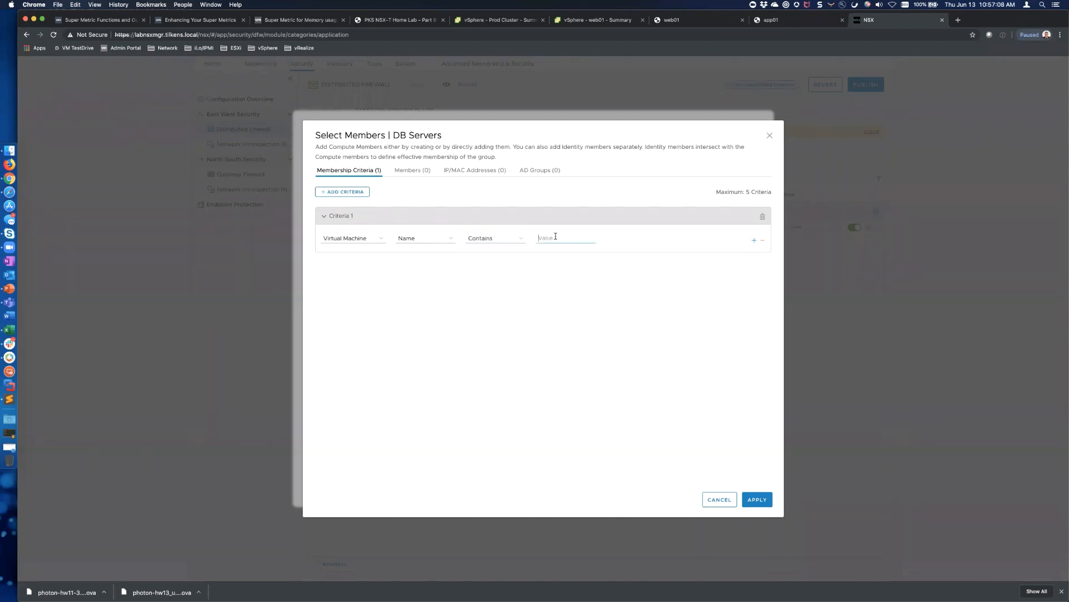
text(DB)
click(758, 503)
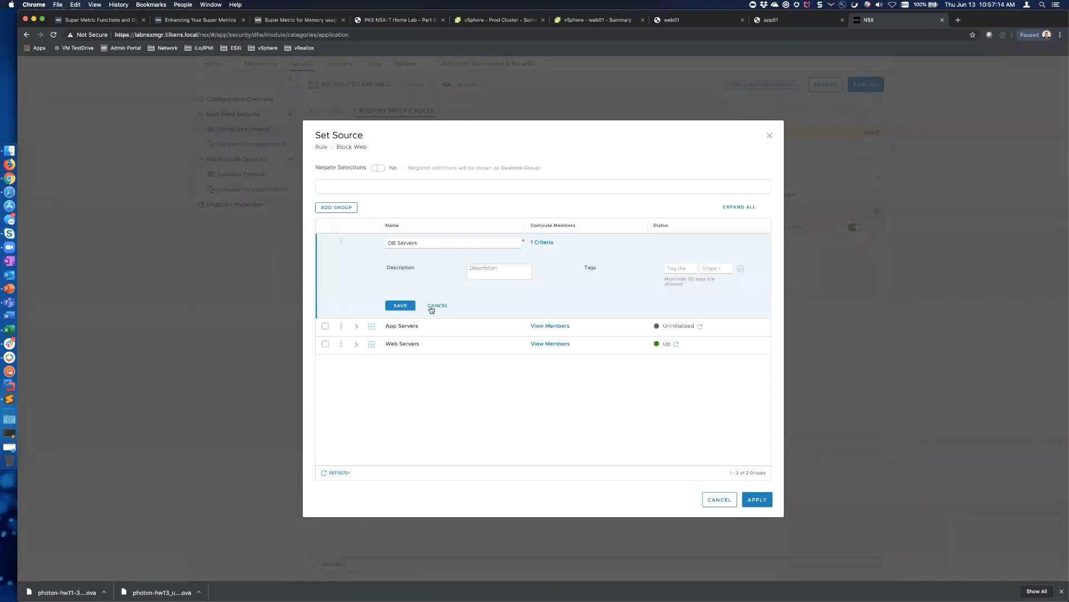
click(401, 305)
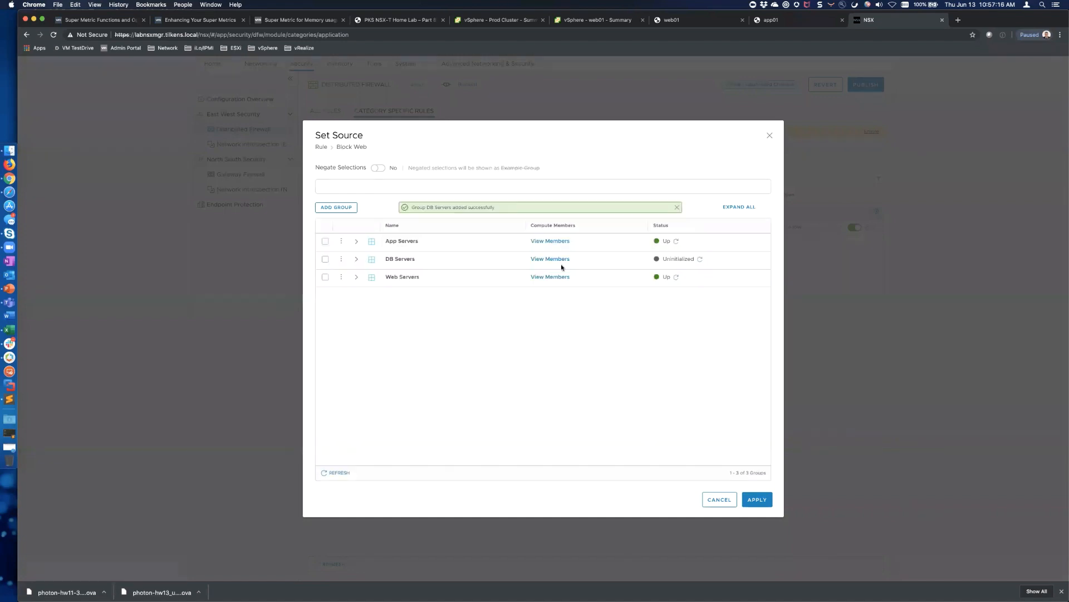
Check both groups' members and apply App Servers as the Block Web rule's source
click(547, 242)
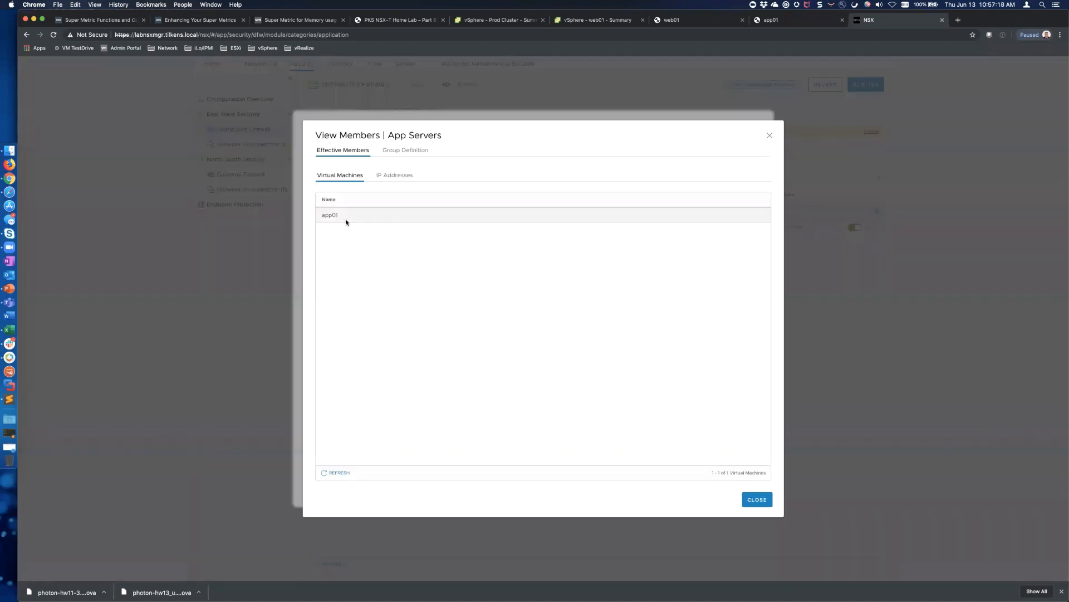
click(757, 499)
click(549, 259)
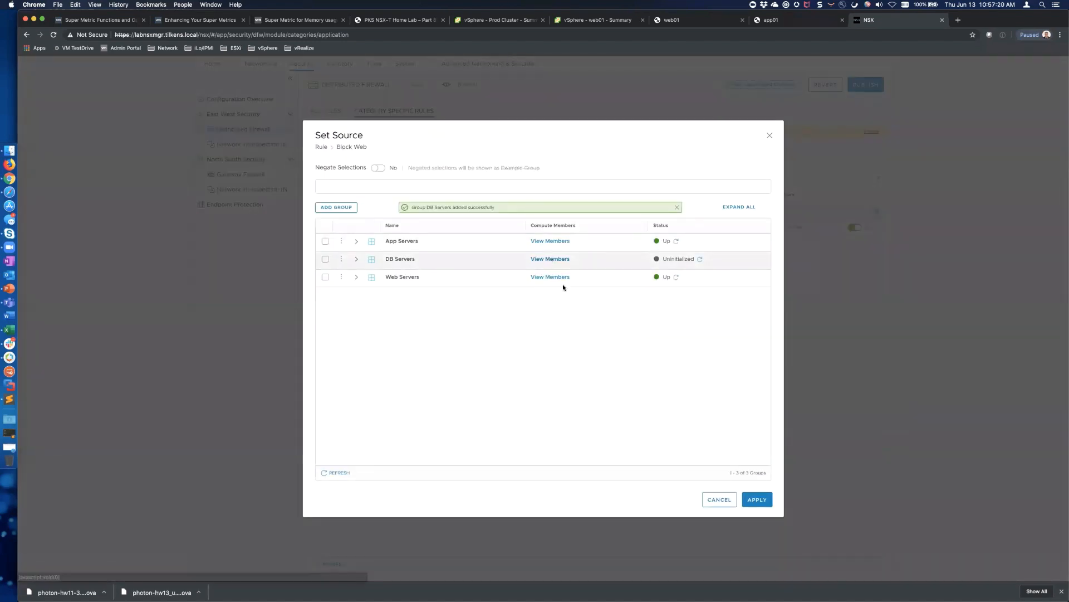
click(757, 499)
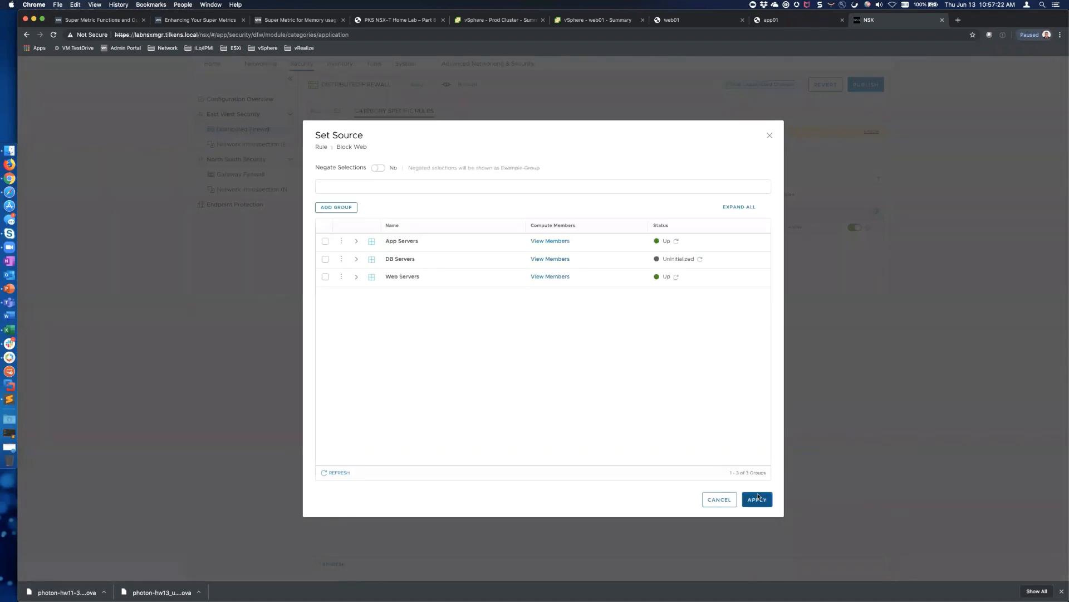
click(326, 242)
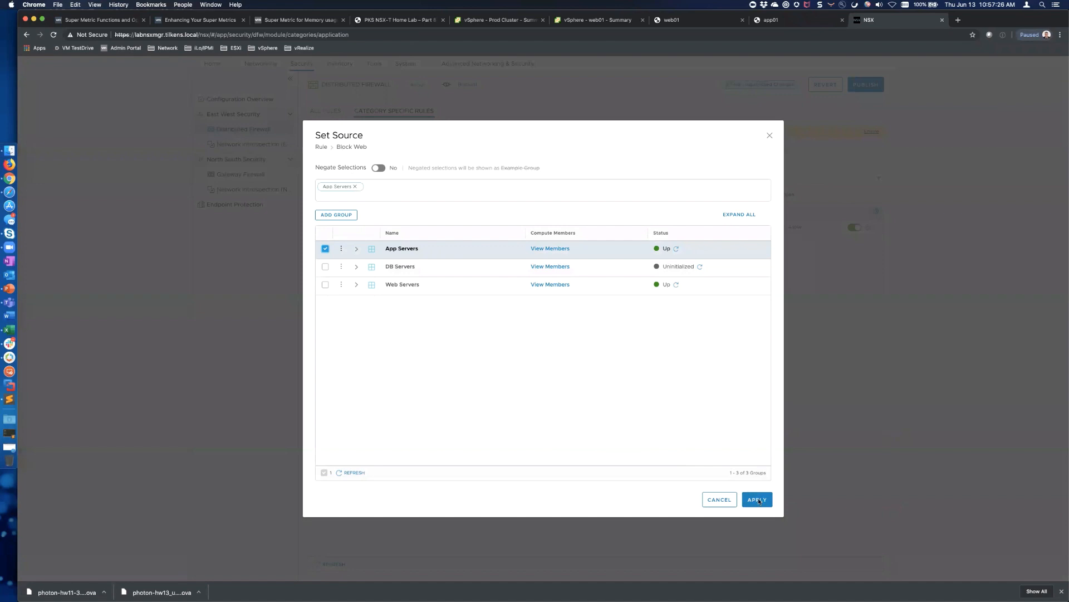
click(758, 500)
click(387, 228)
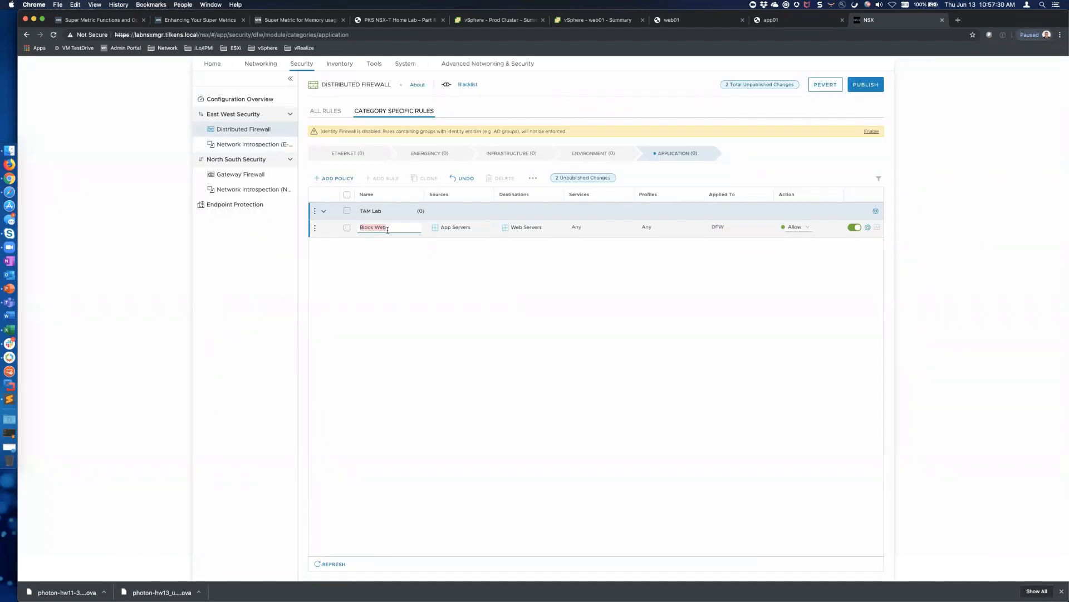
Rename the rule to 'Block Web from App', leaving its services unchanged
click(388, 228)
text(from App)
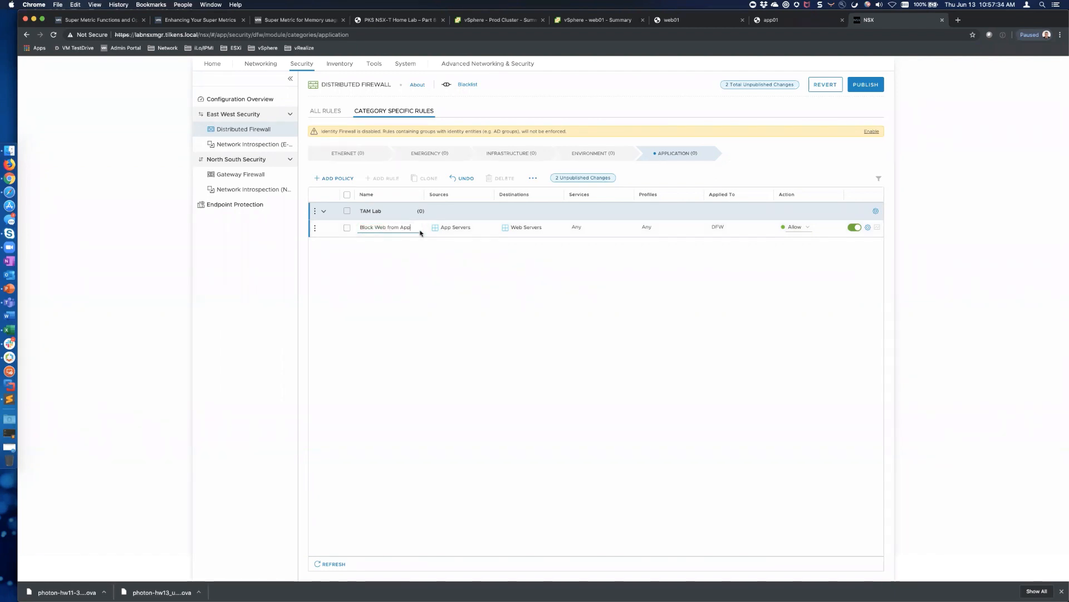
click(629, 231)
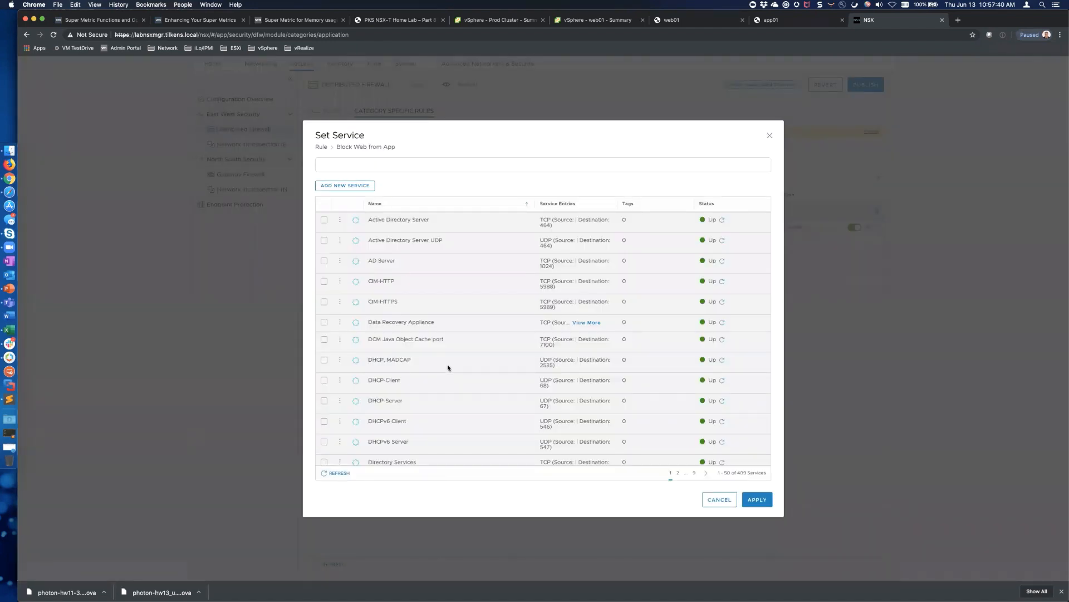
scroll(448, 367, down, 5)
scroll(447, 368, up, 5)
click(719, 500)
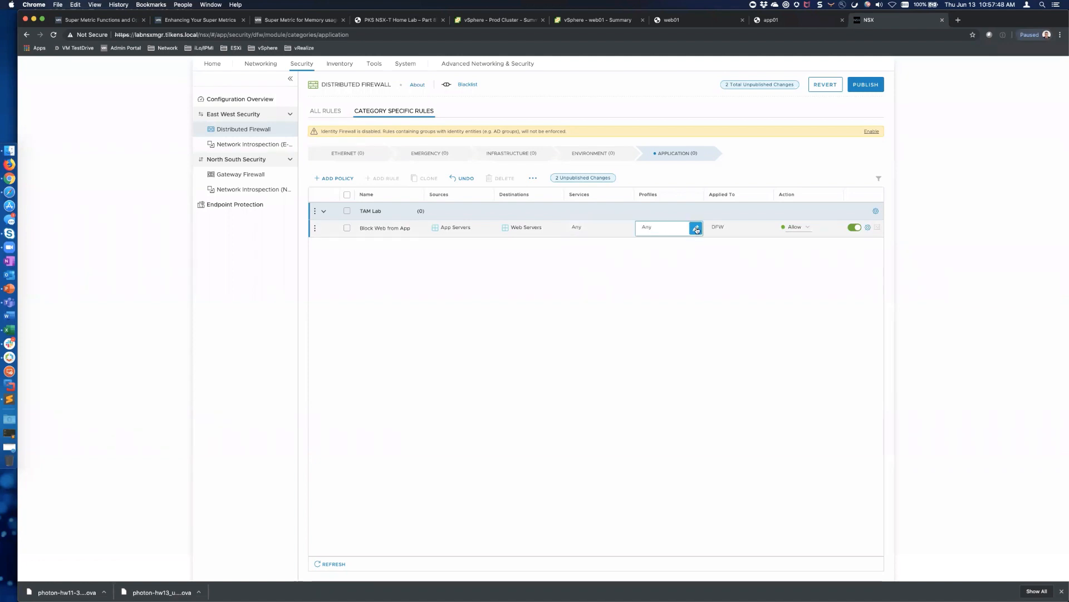
click(697, 229)
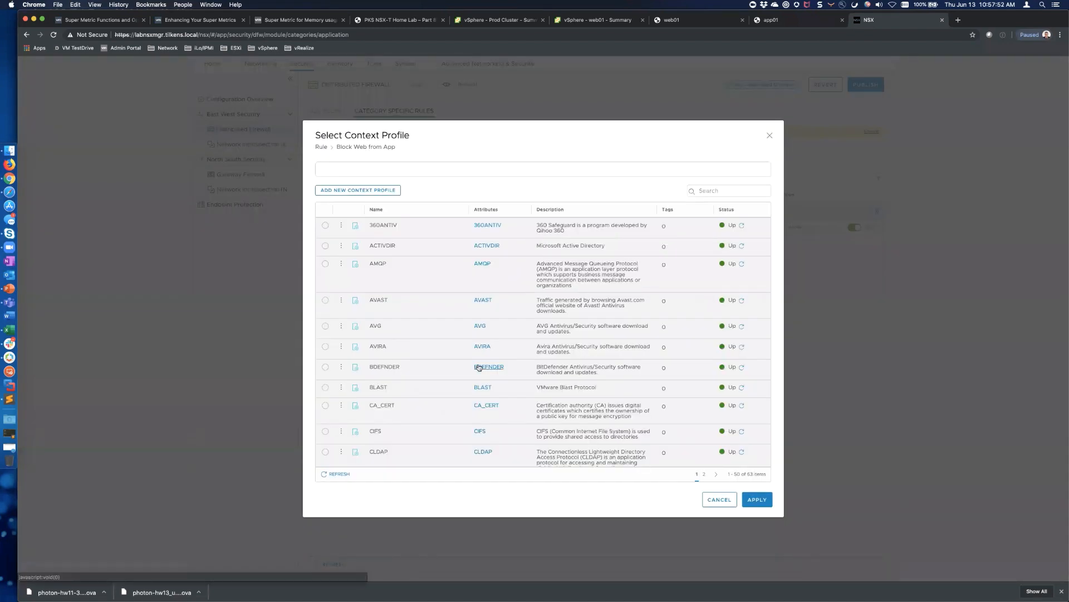
scroll(478, 367, down, 10)
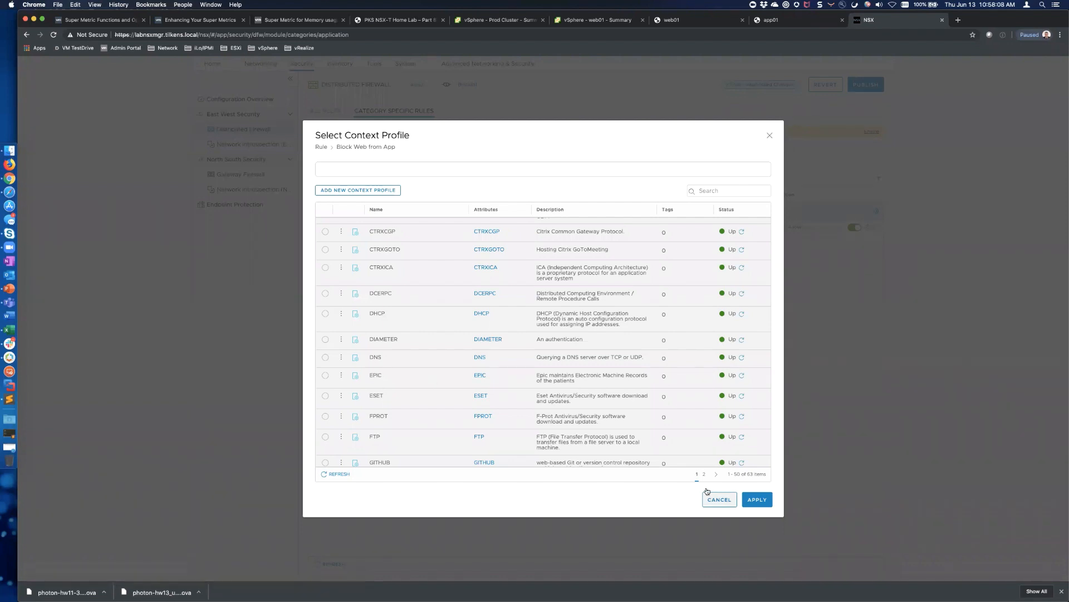
scroll(623, 434, down, 5)
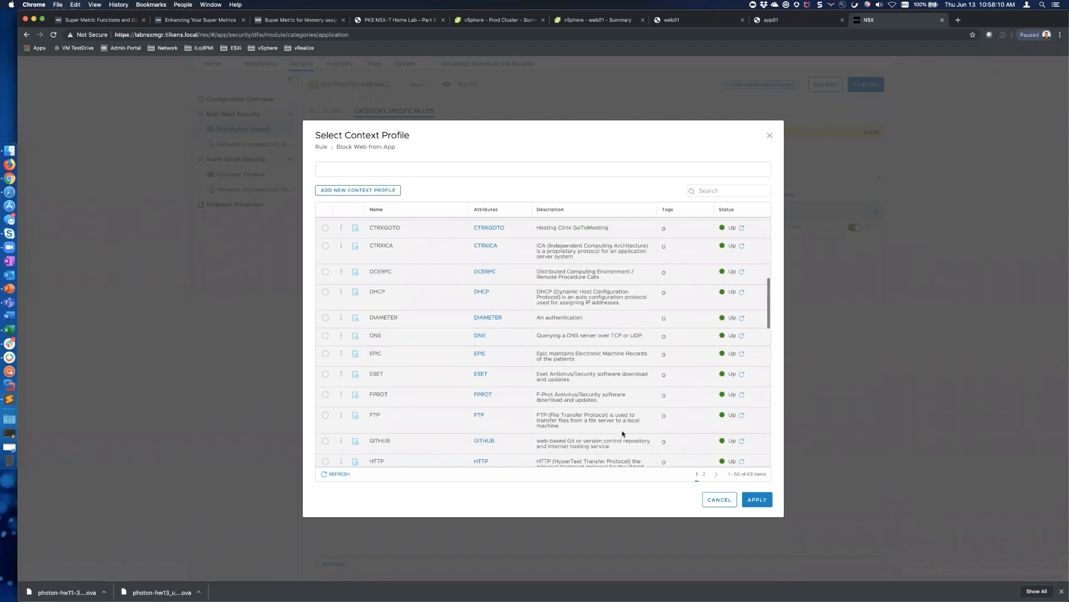
Keep the context profile at Any and set the rule's Applied To to DFW
click(726, 503)
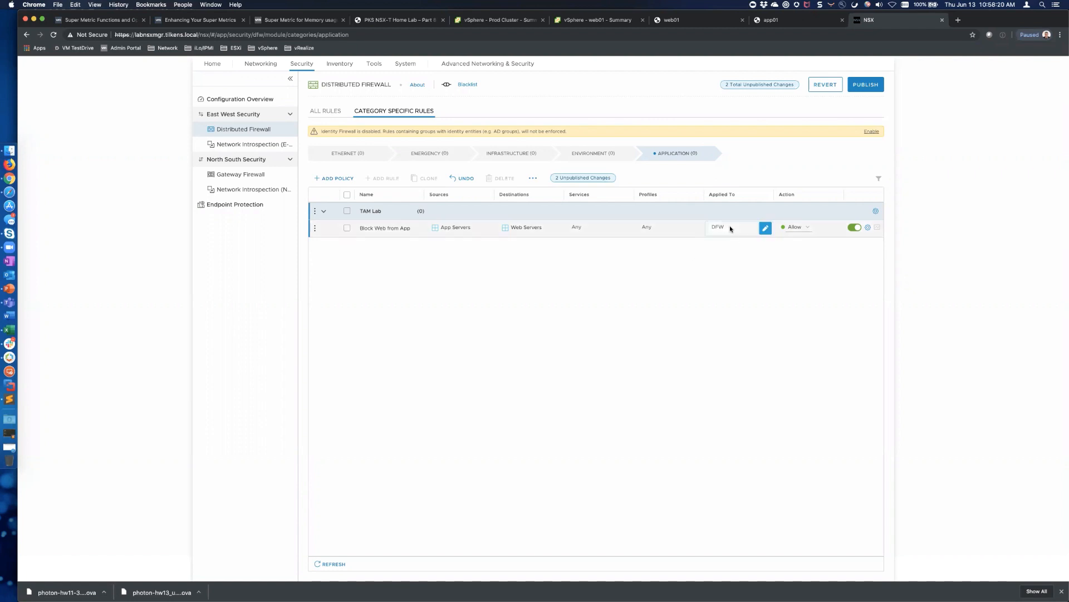
click(766, 228)
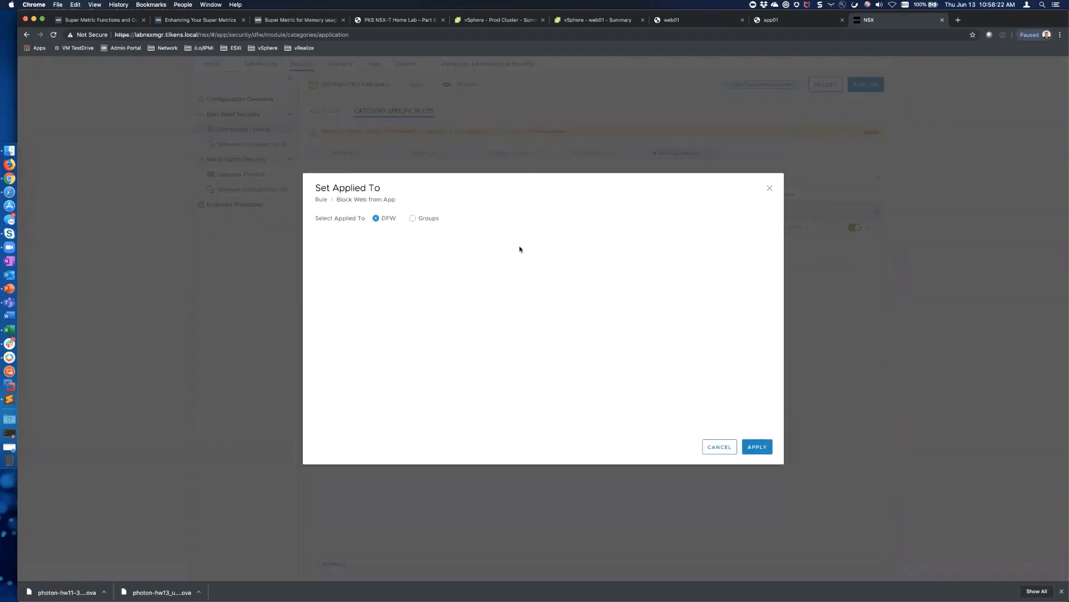
click(413, 218)
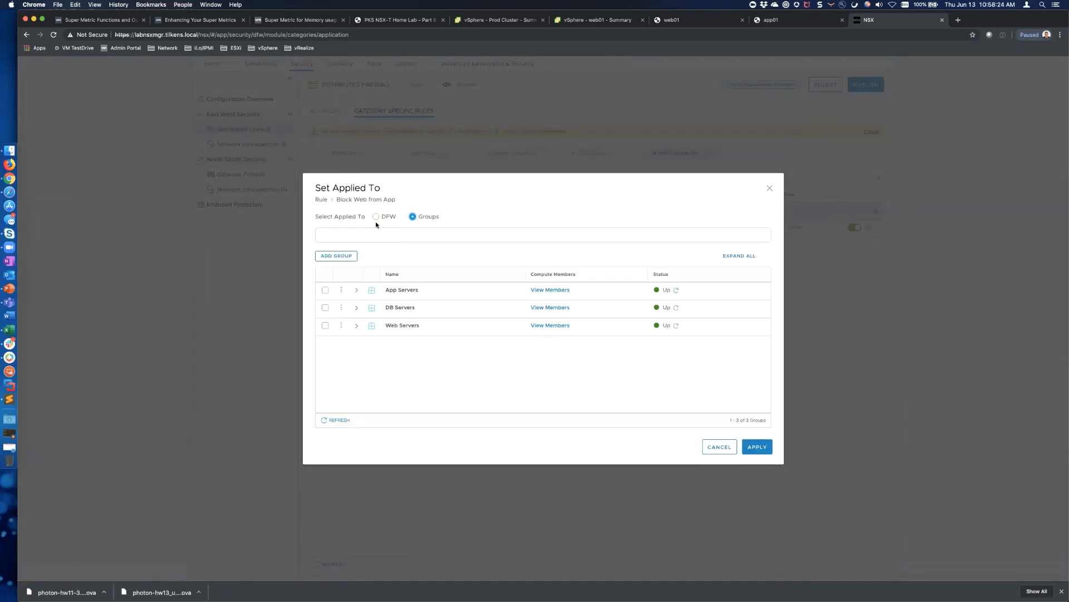
click(376, 218)
click(748, 446)
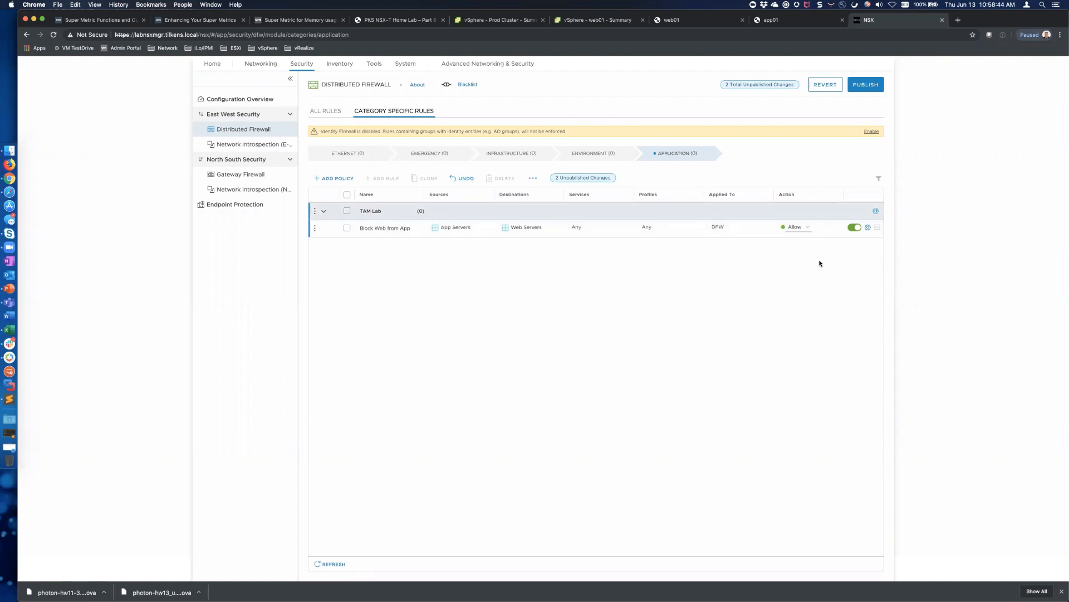
Set the Block Web from App rule's action to Drop, leaving TAM Lab policy settings unchanged
click(807, 227)
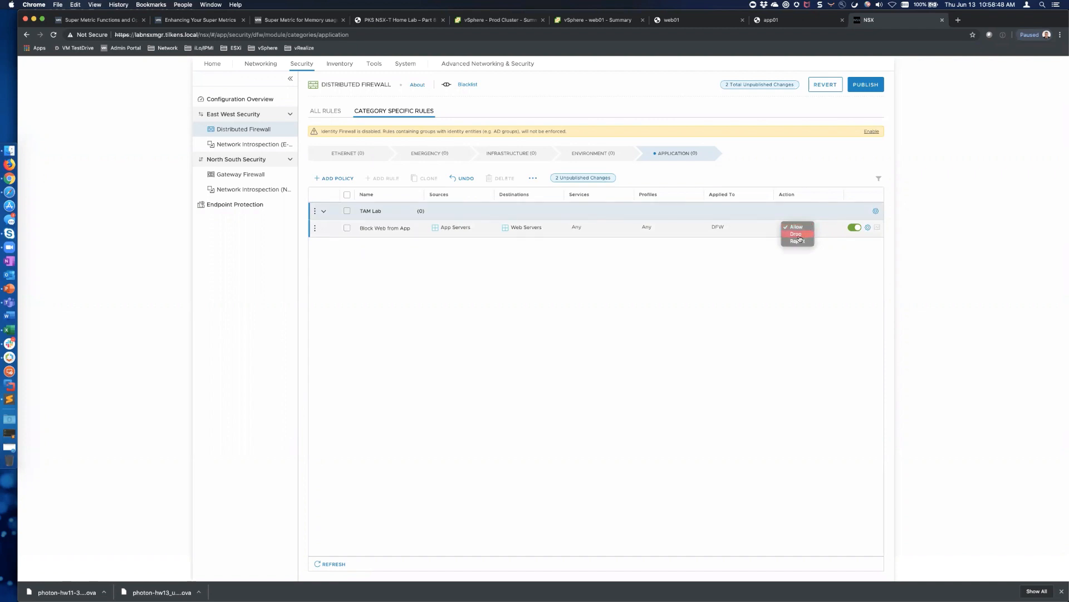
click(876, 211)
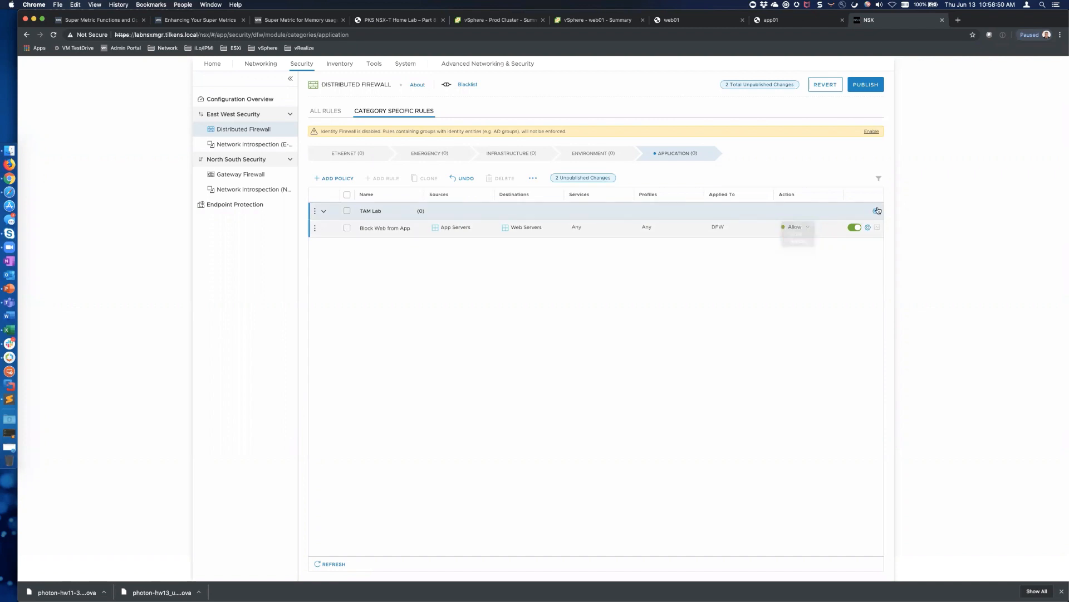
click(876, 212)
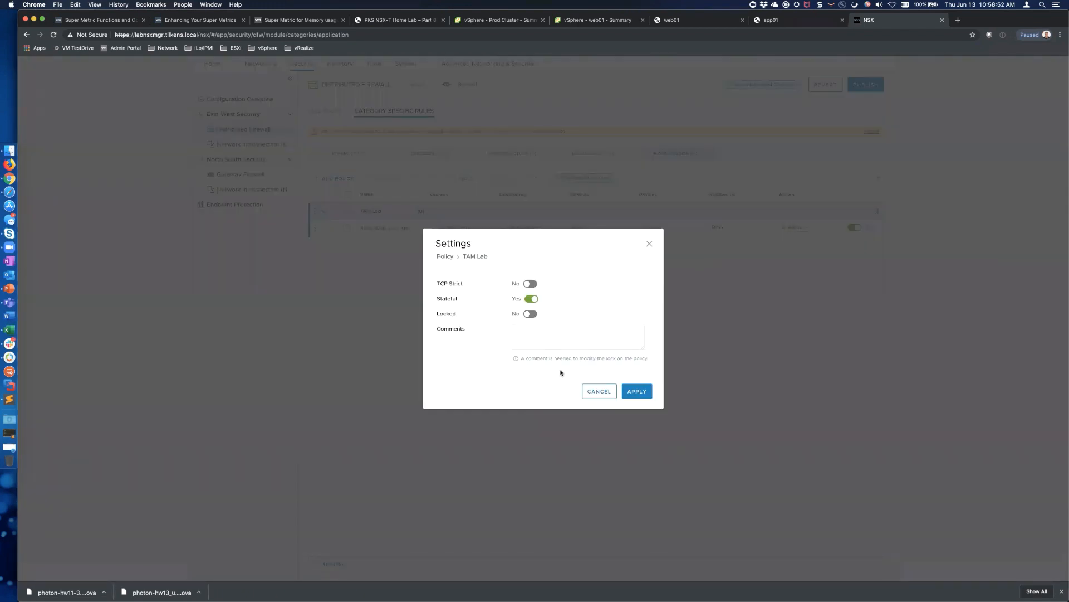
click(599, 391)
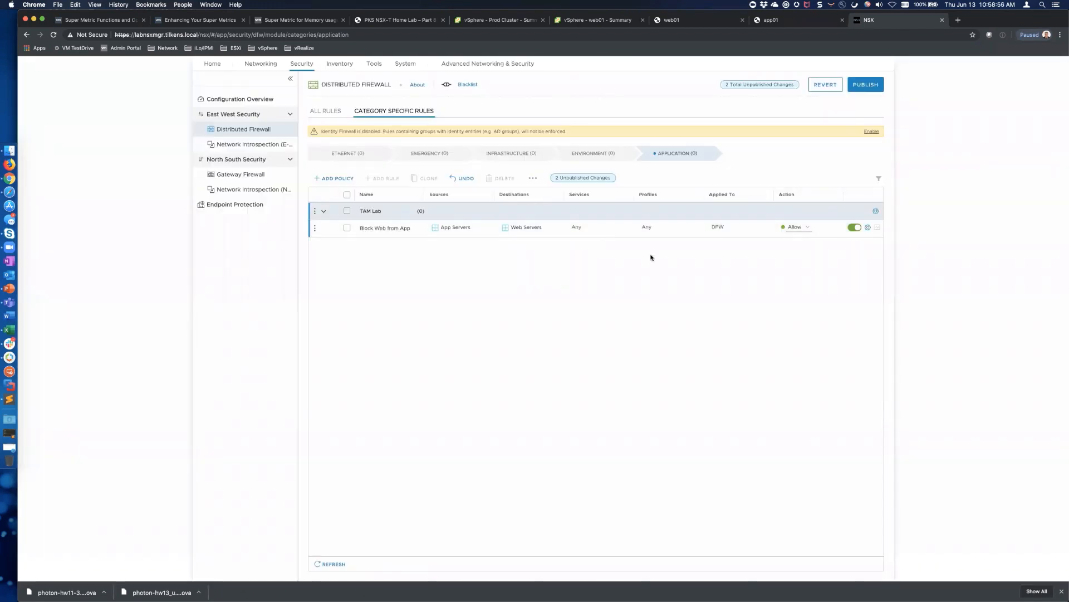
click(802, 228)
click(798, 234)
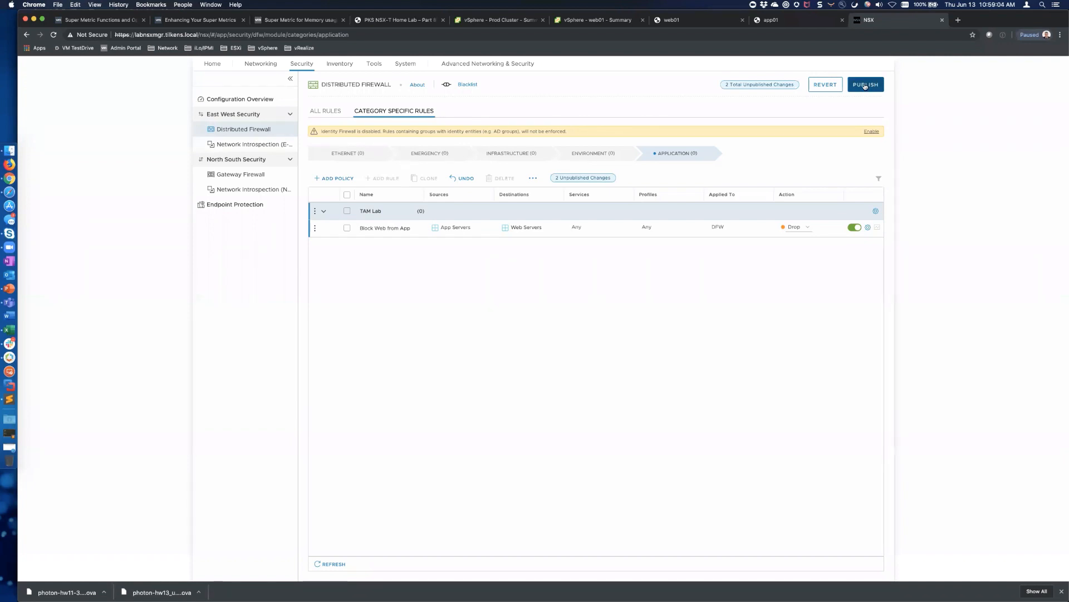
Ping 172.16.10.2 from the app01 console, then publish the pending NSX firewall changes
click(769, 23)
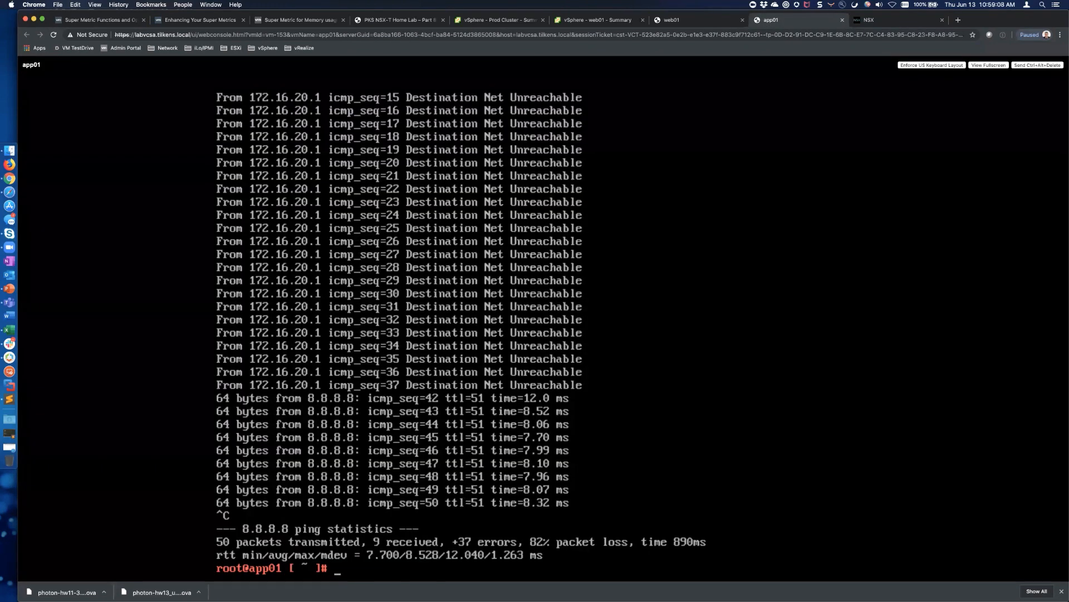
text(ping 172.16.10.2)
key(Return)
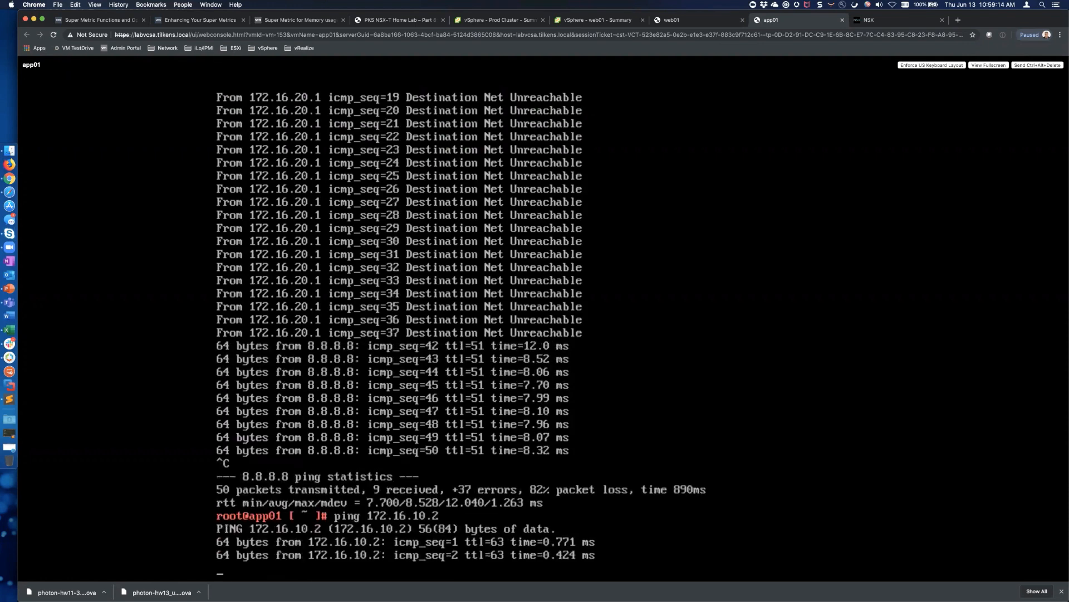
click(900, 21)
click(865, 84)
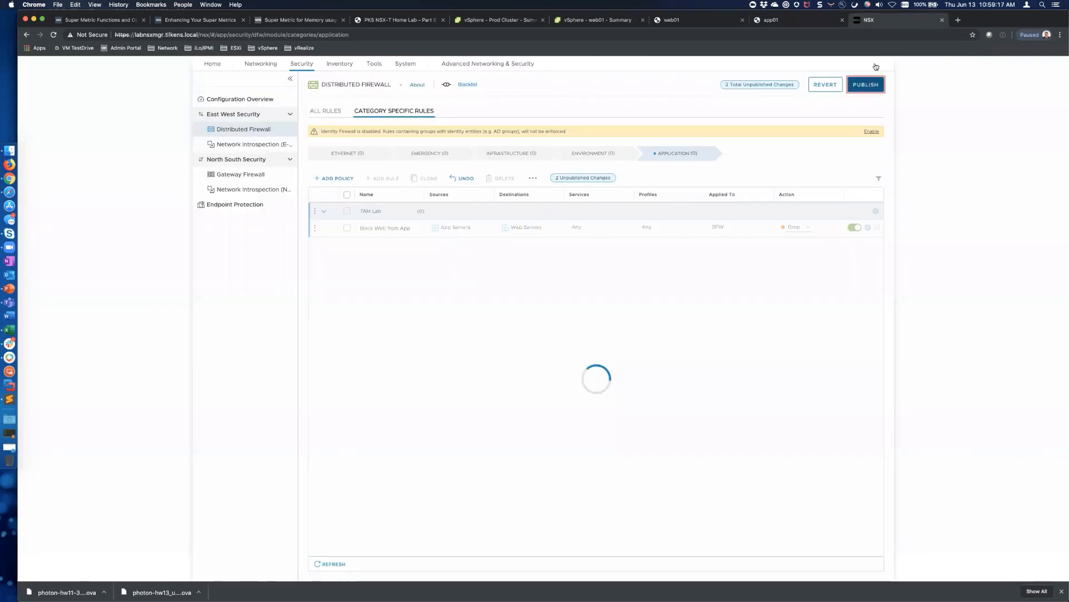
Stop app01's ping to 172.16.10.2 to see the packet loss, then return to the firewall page
click(804, 22)
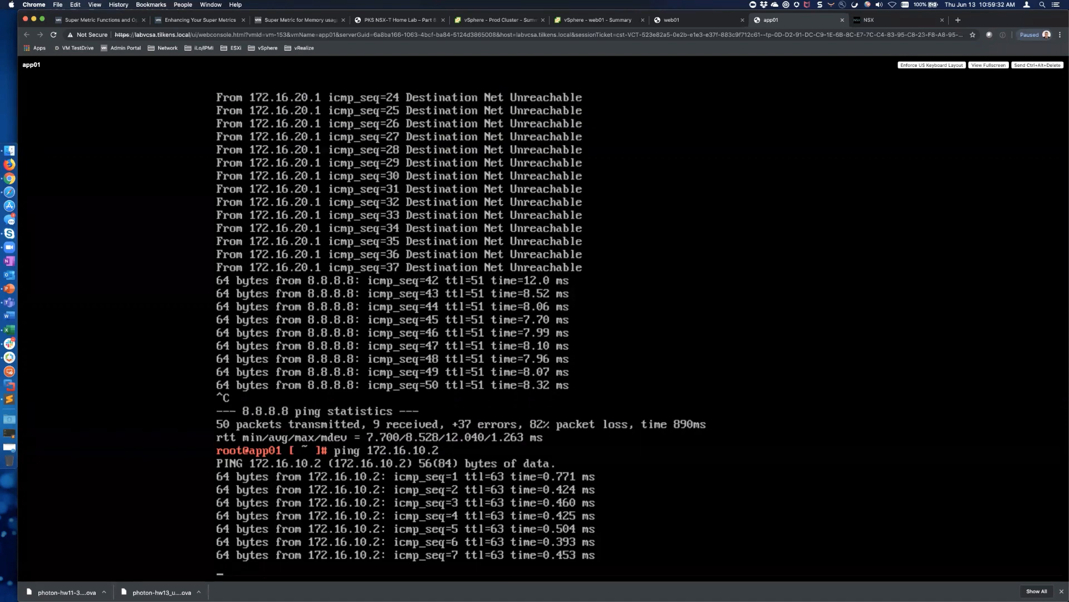
key(ctrl+c)
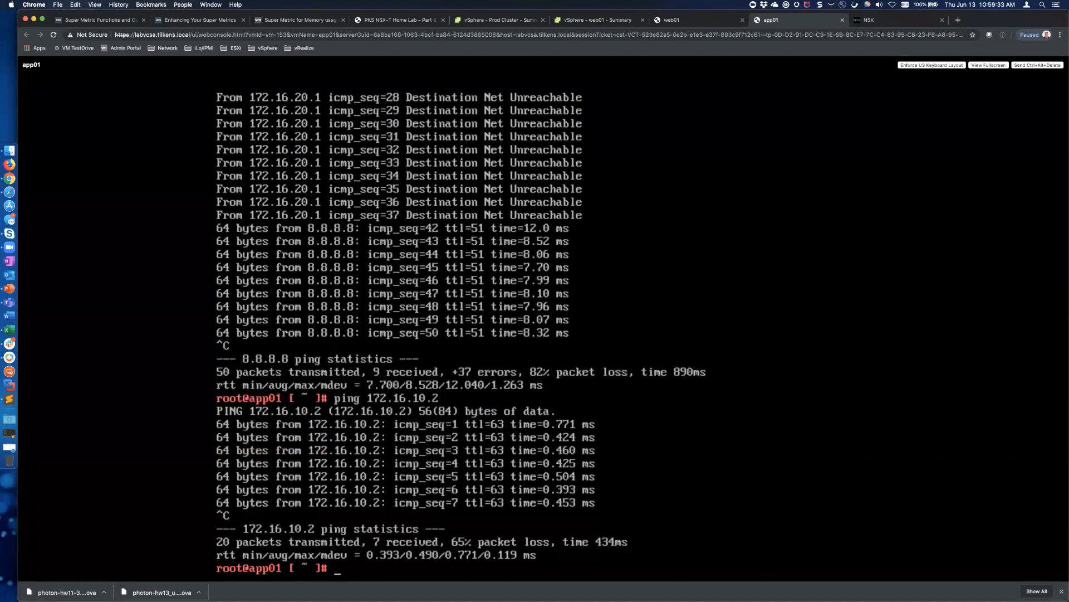
click(894, 24)
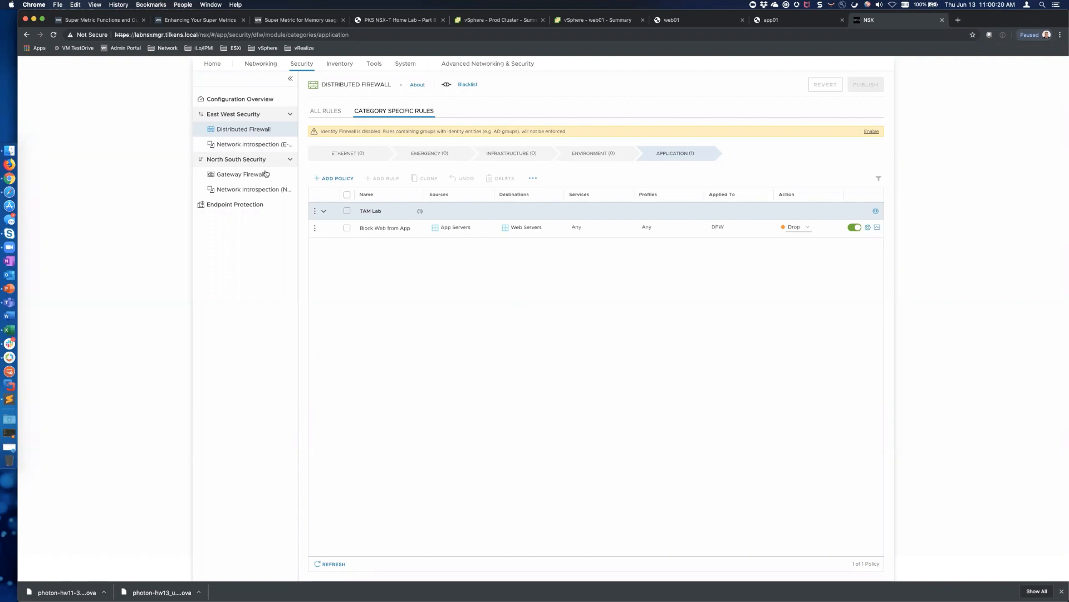
Browse the inventory's groups and virtual machines, opening app01's tags but cancelling without changes
click(341, 65)
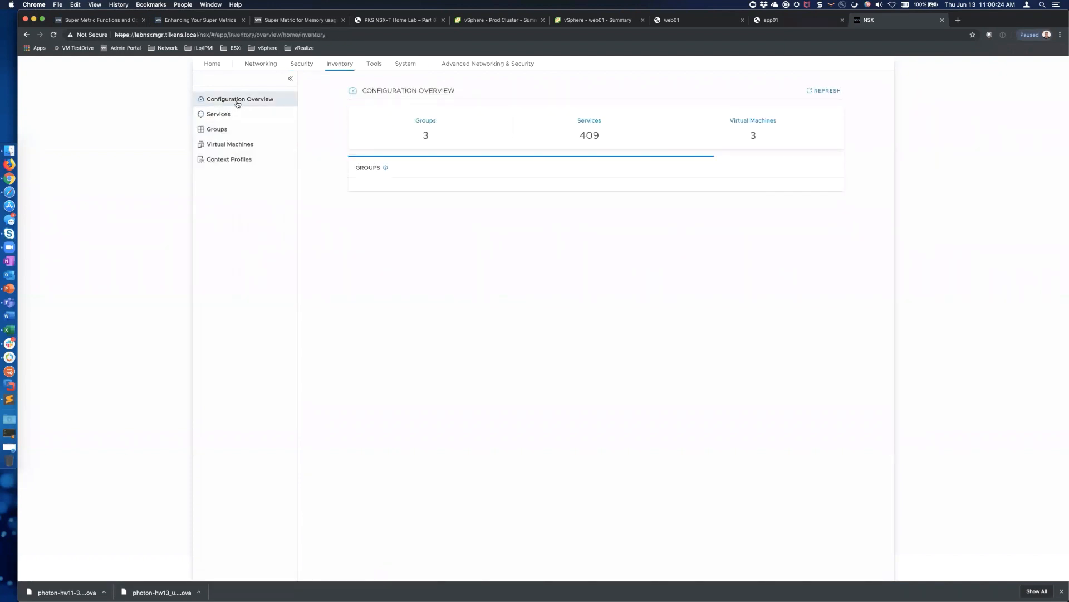
click(218, 130)
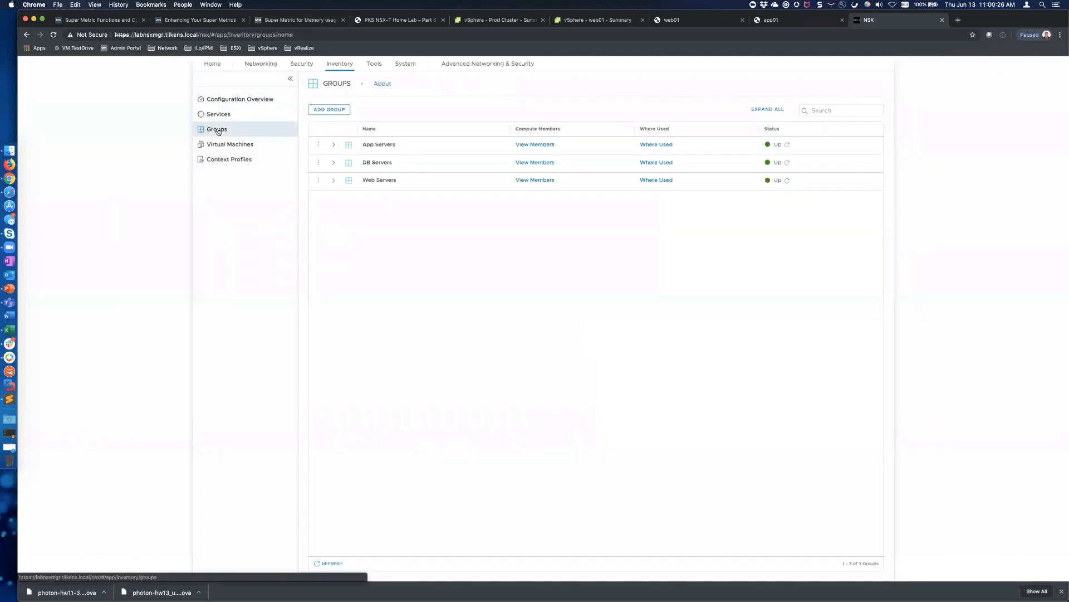
click(334, 145)
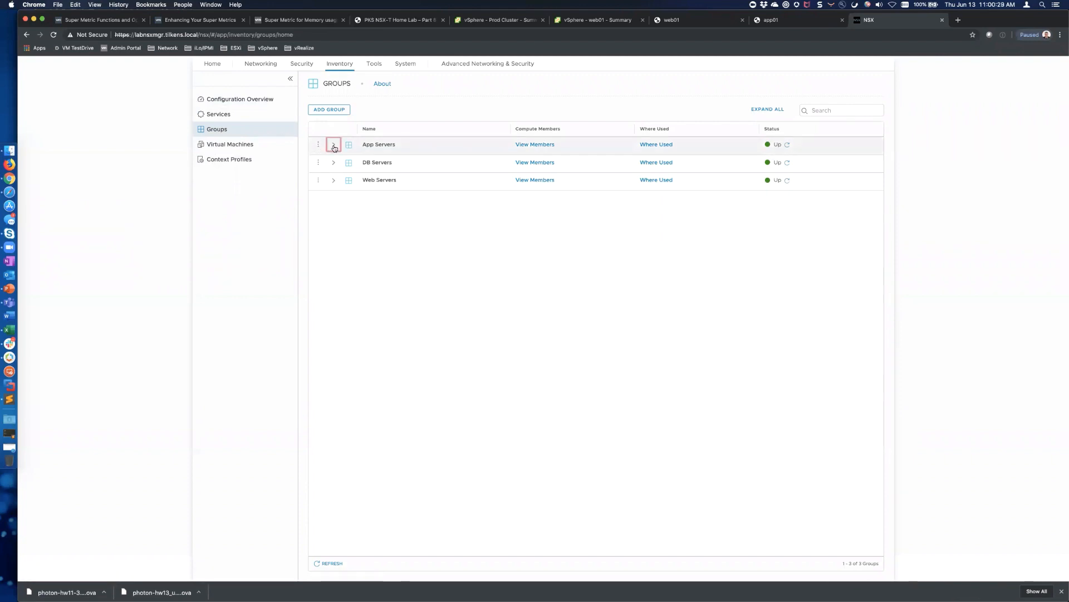
click(223, 146)
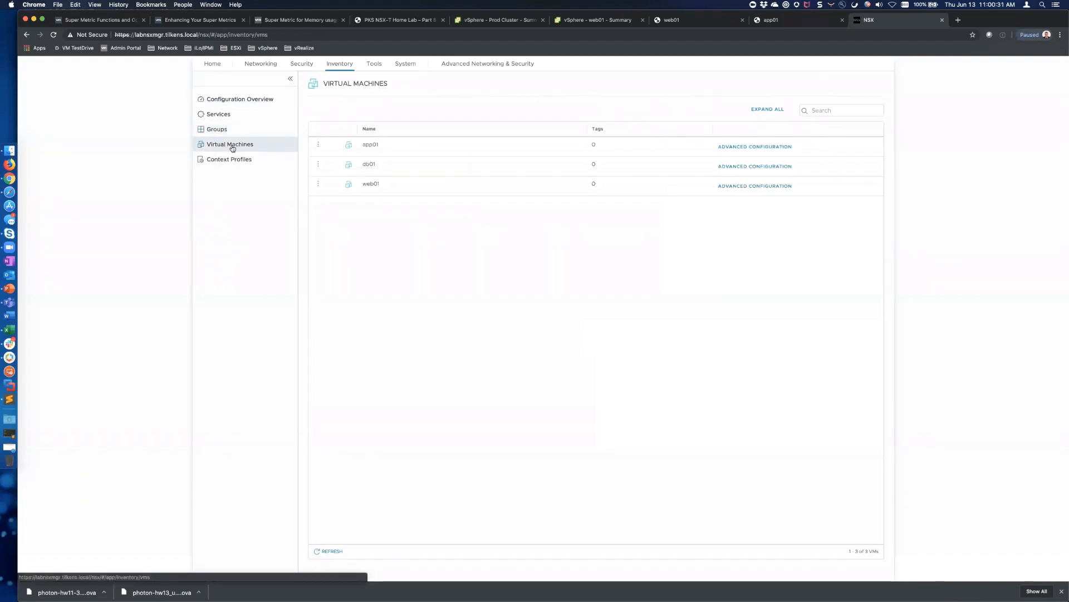
click(318, 144)
click(337, 145)
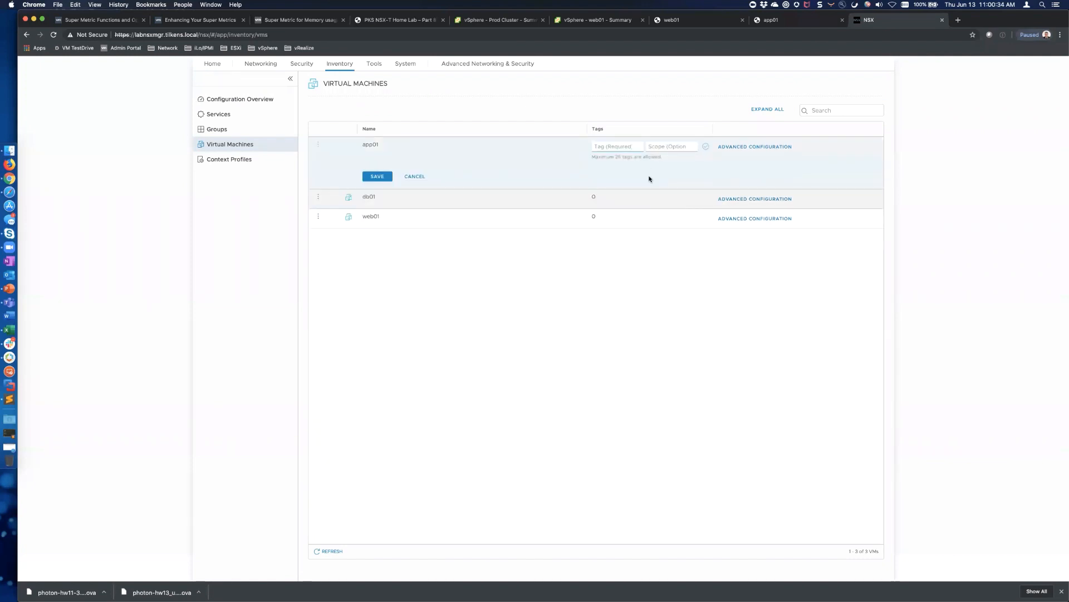
click(625, 151)
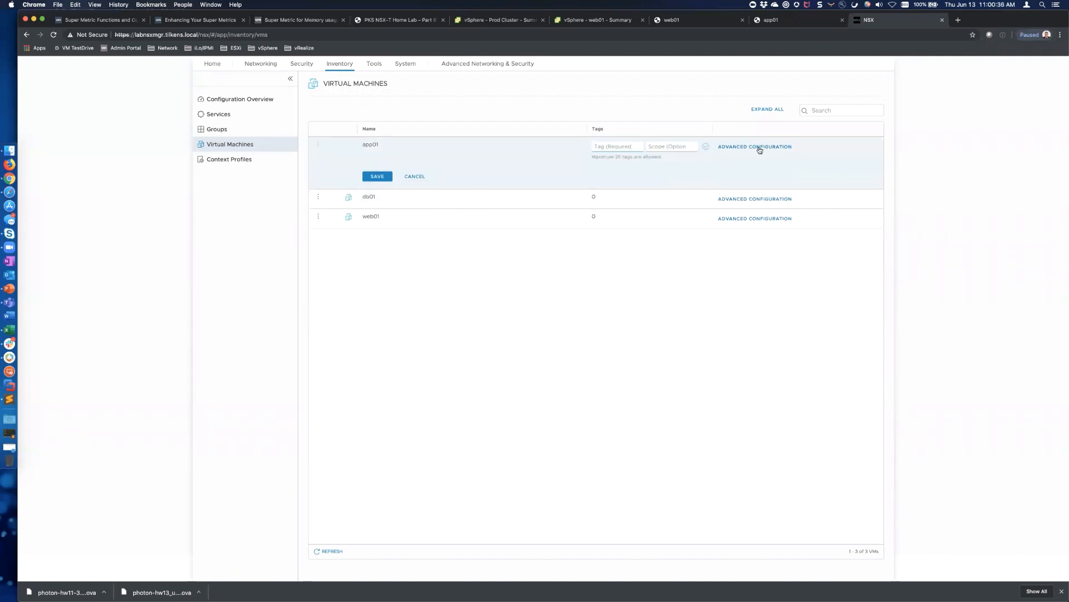
click(420, 178)
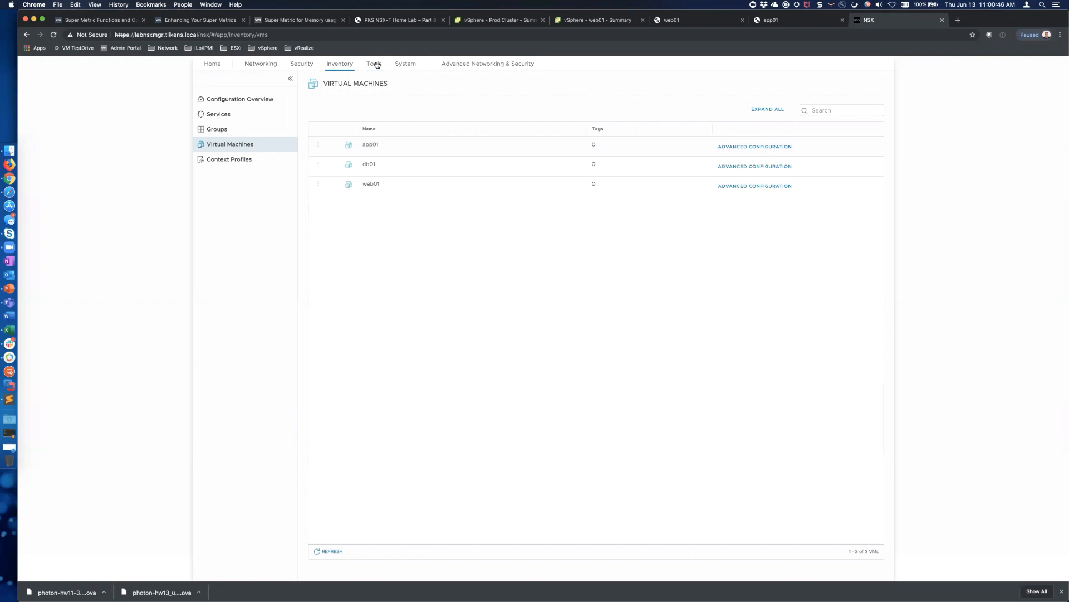
click(405, 64)
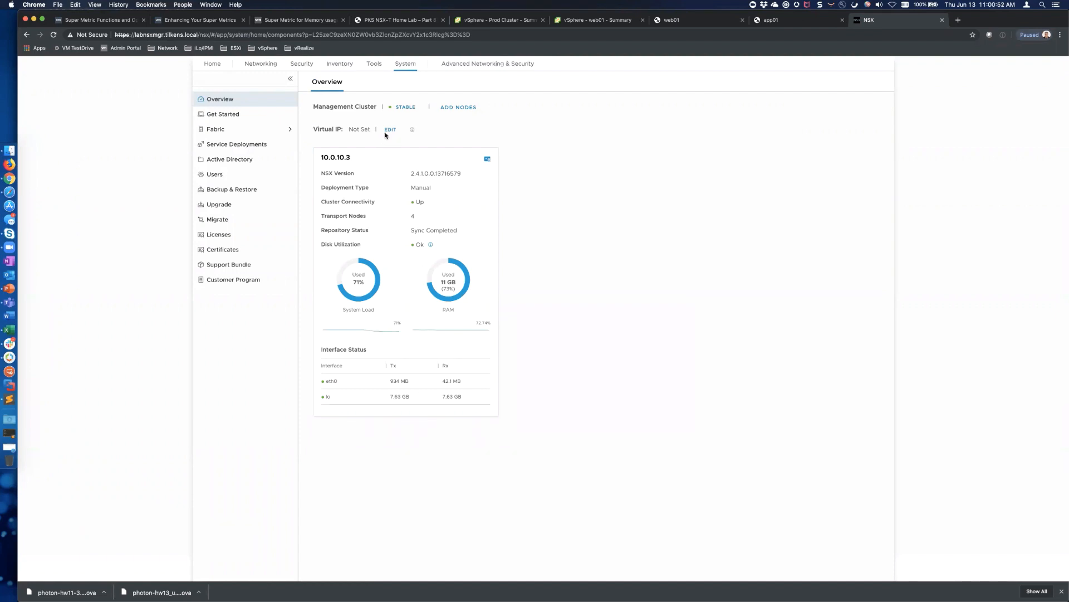
Leave the management cluster's virtual IP unset and bring up the Add Nodes form
click(390, 129)
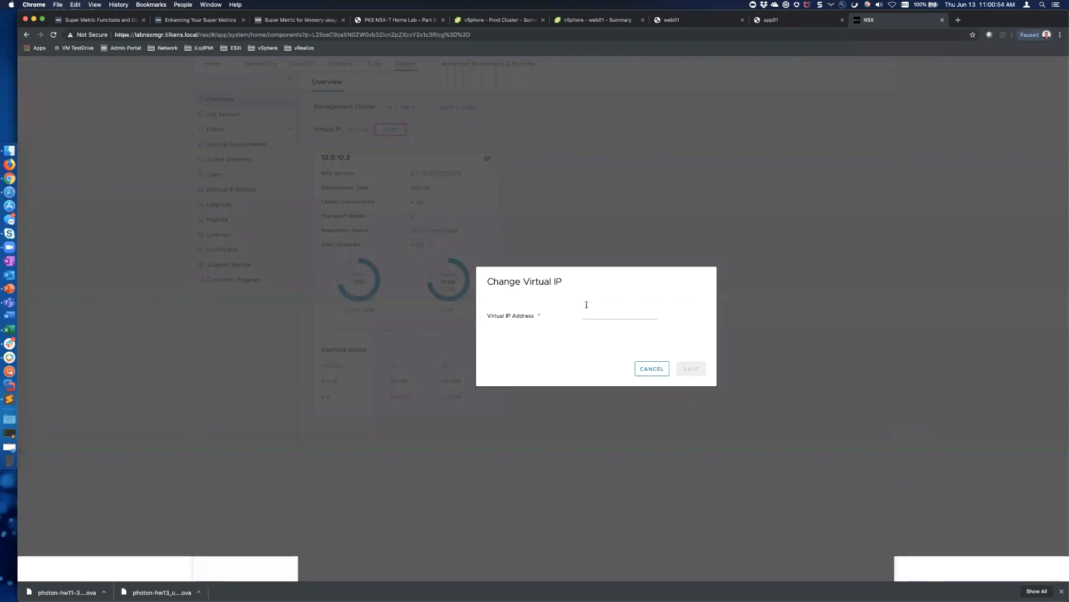
click(653, 368)
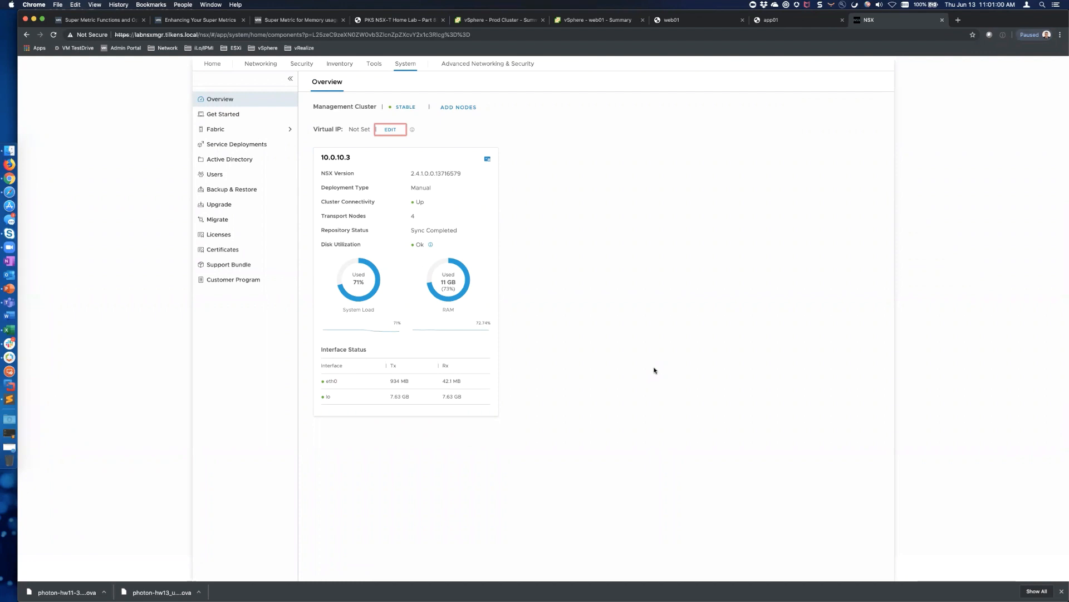
click(458, 107)
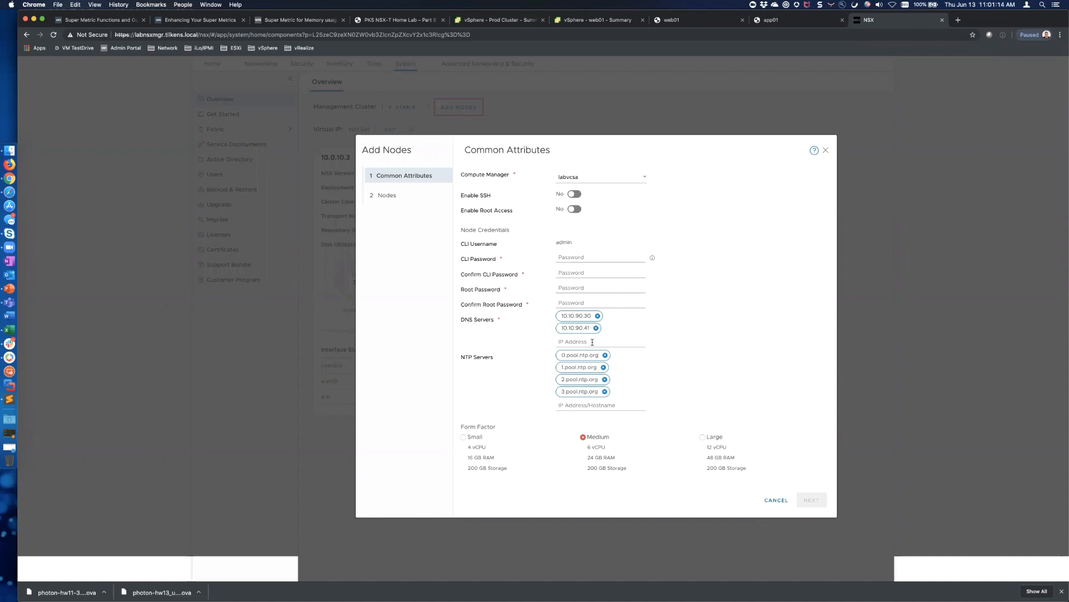
Cancel the Add Nodes form without adding a node, returning to the 10.0.10.3 management node overview
scroll(641, 433, down, 1)
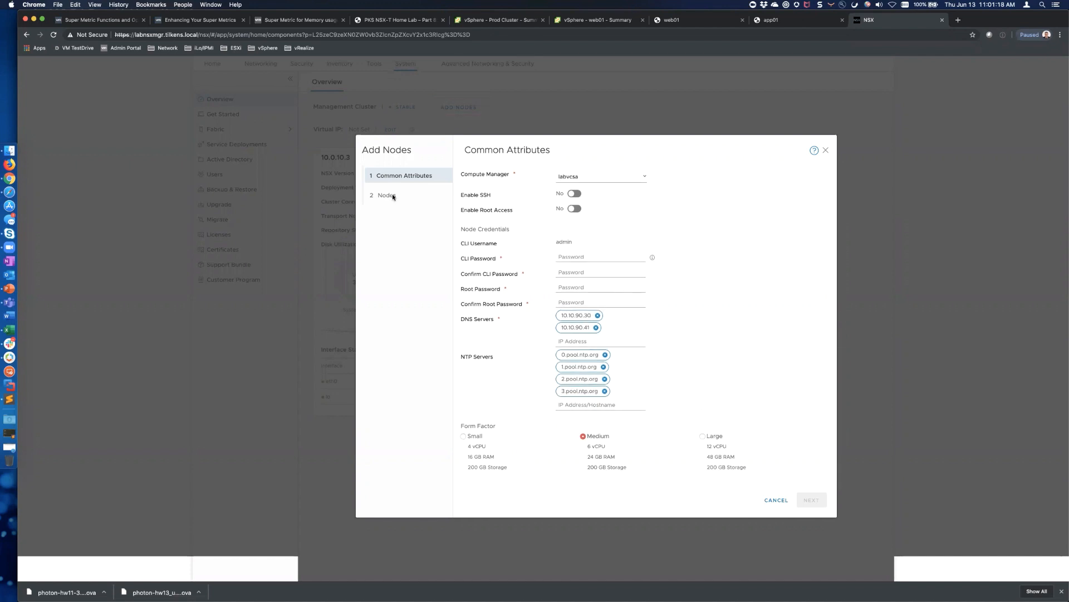
click(778, 501)
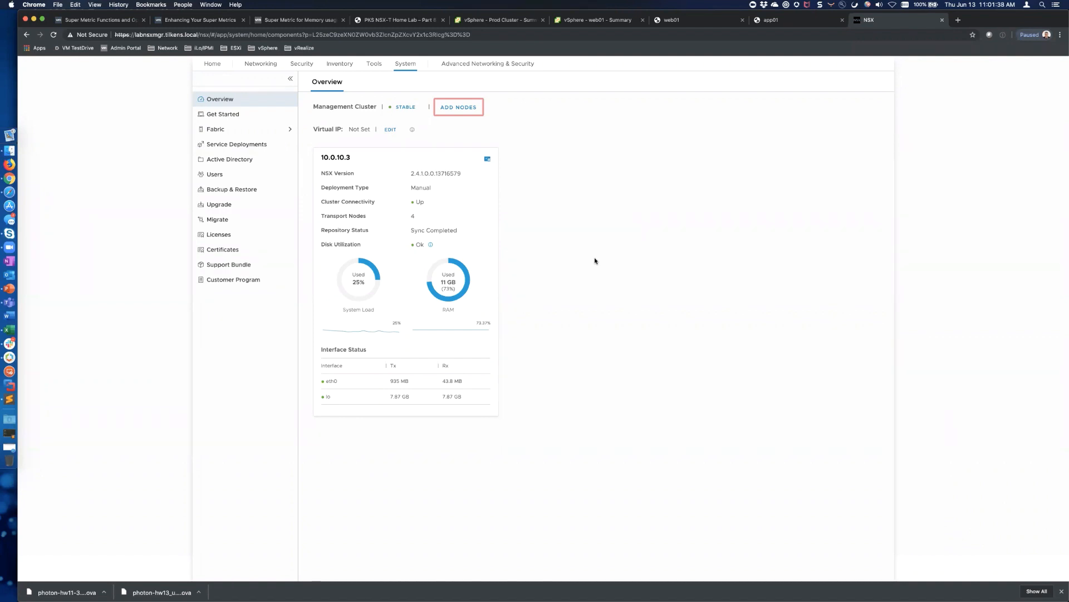
click(390, 129)
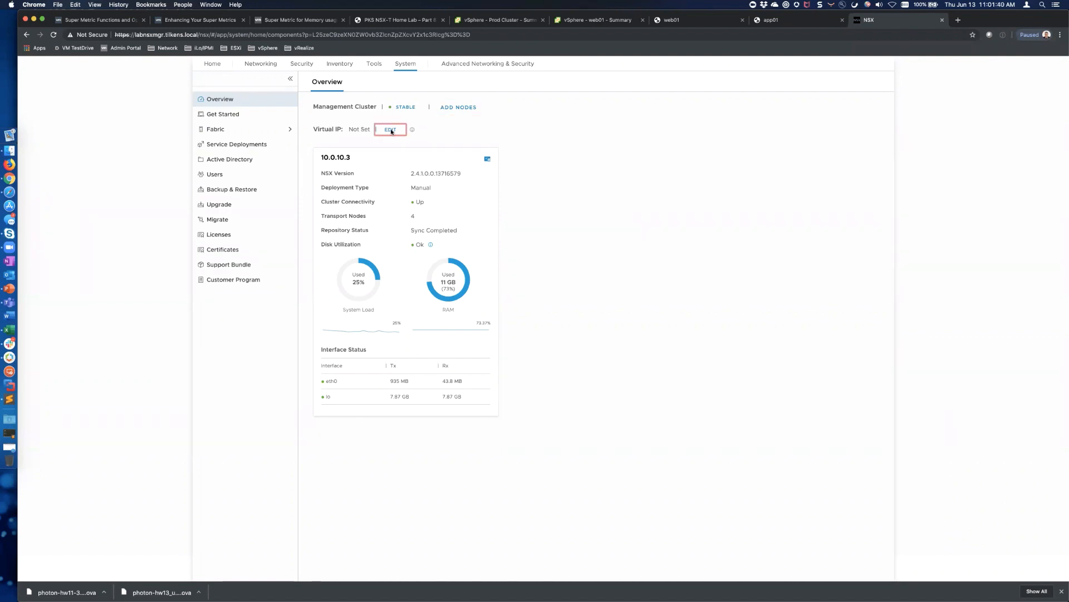
click(605, 315)
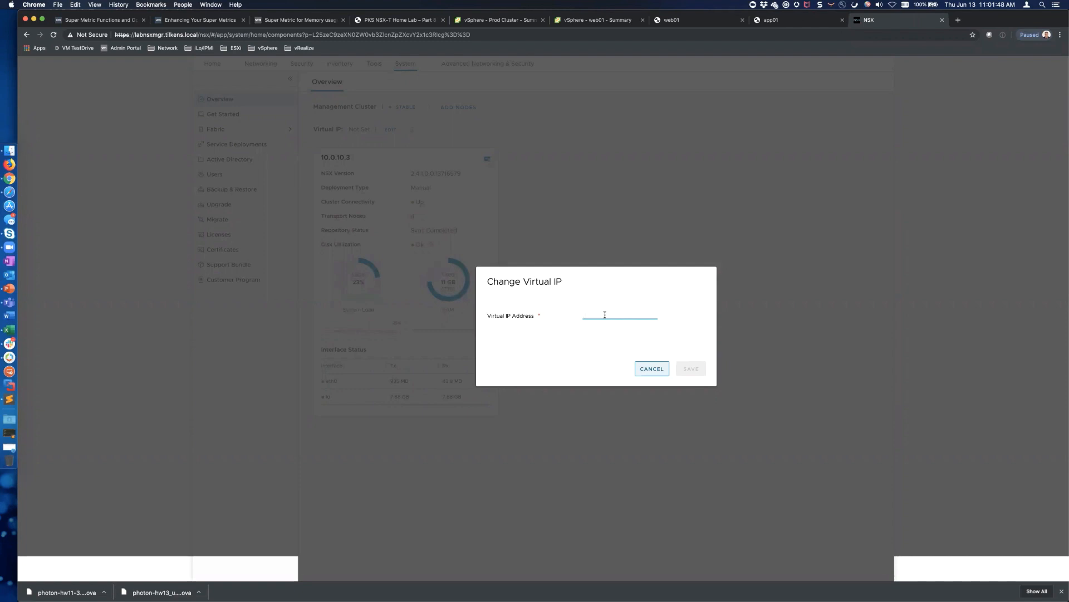
click(652, 369)
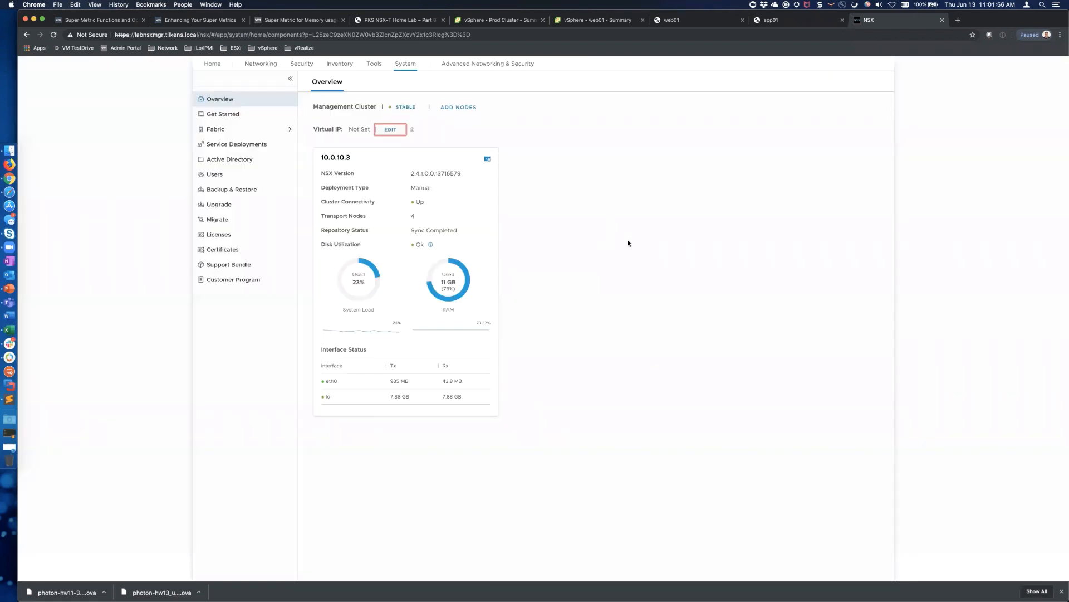